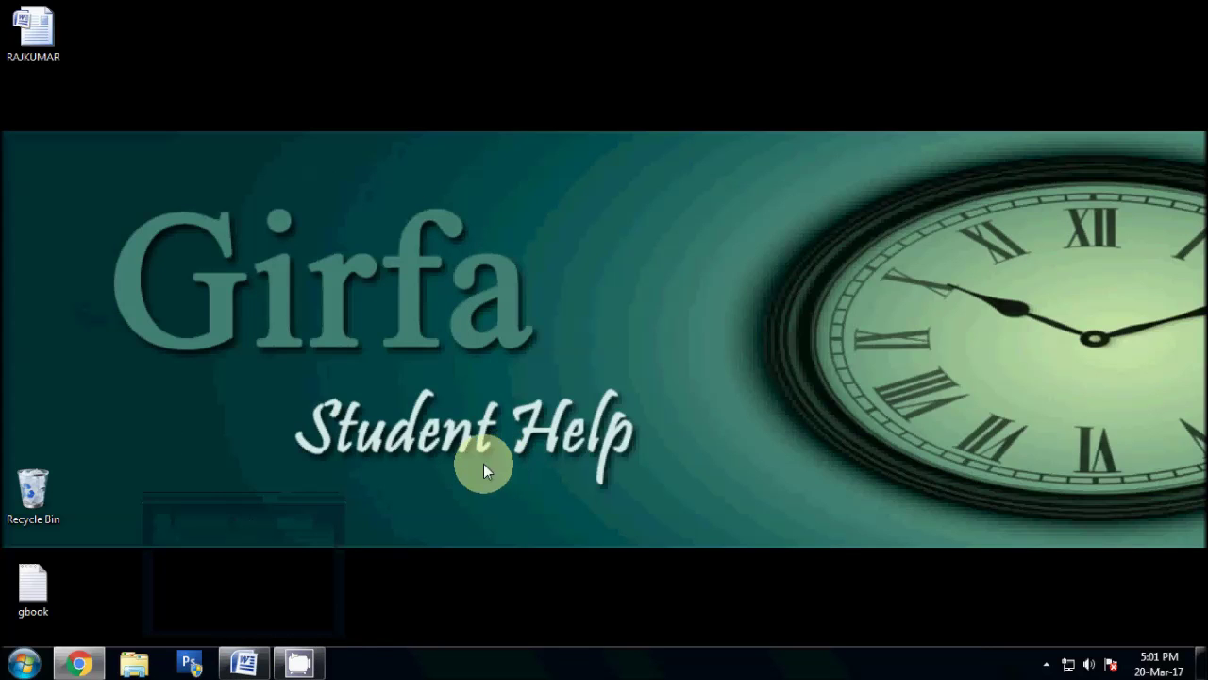
- Bring the open 'Girfa : Student Help' Word document to the front
click(253, 663)
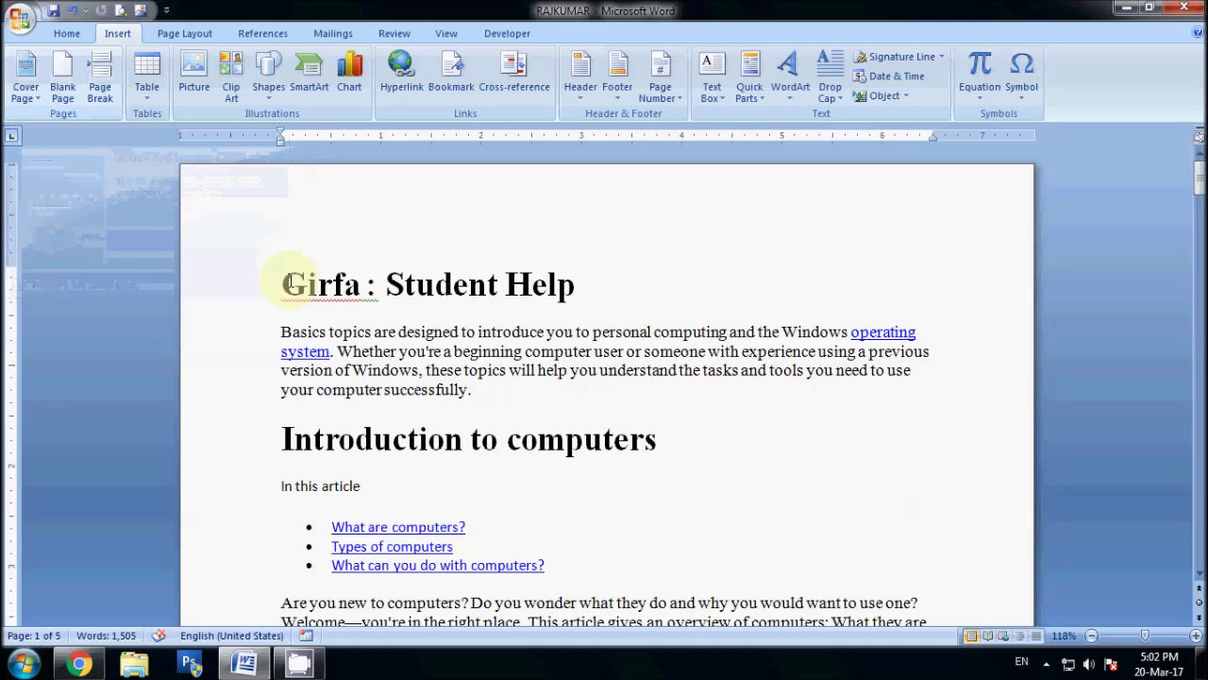
- Add an empty line above the Girfa title and insert the Mod cover page
click(283, 284)
key(Return)
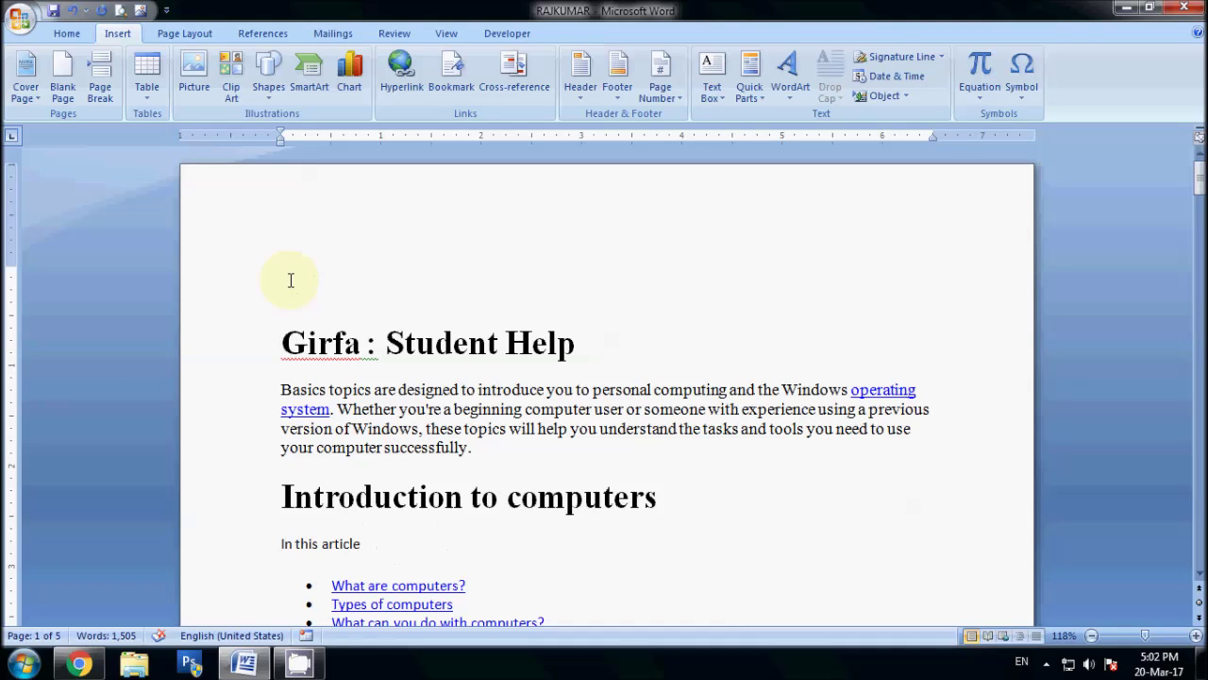
click(41, 104)
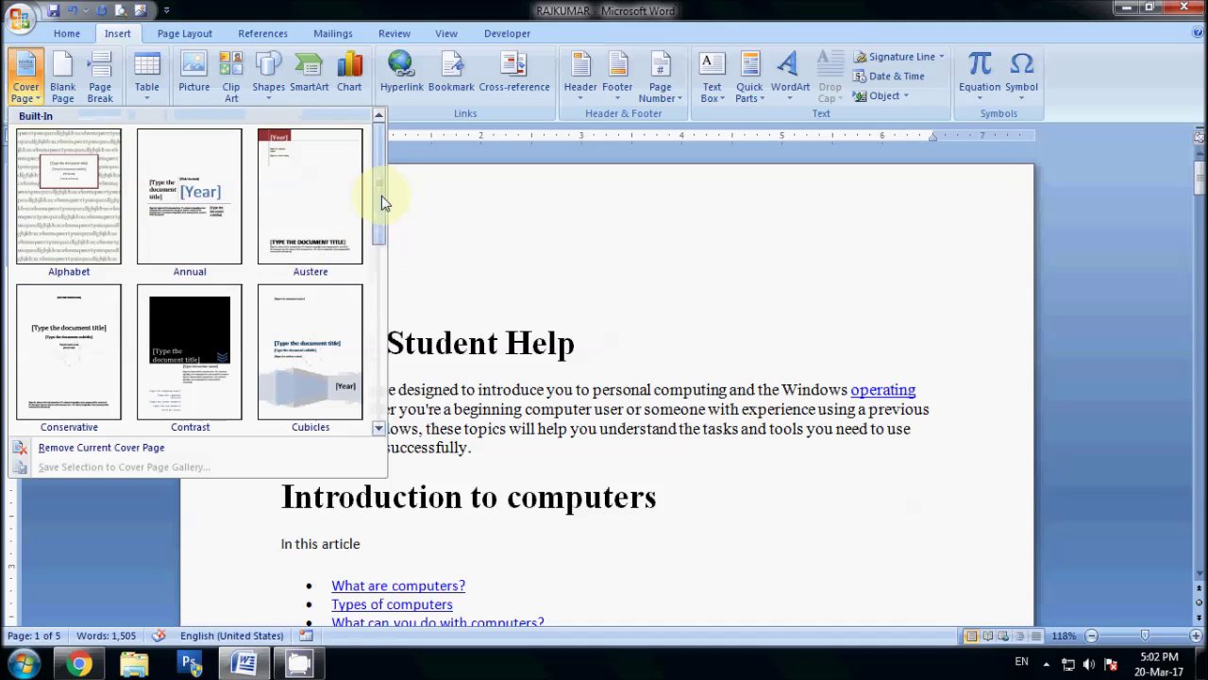
drag(381, 202, 382, 288)
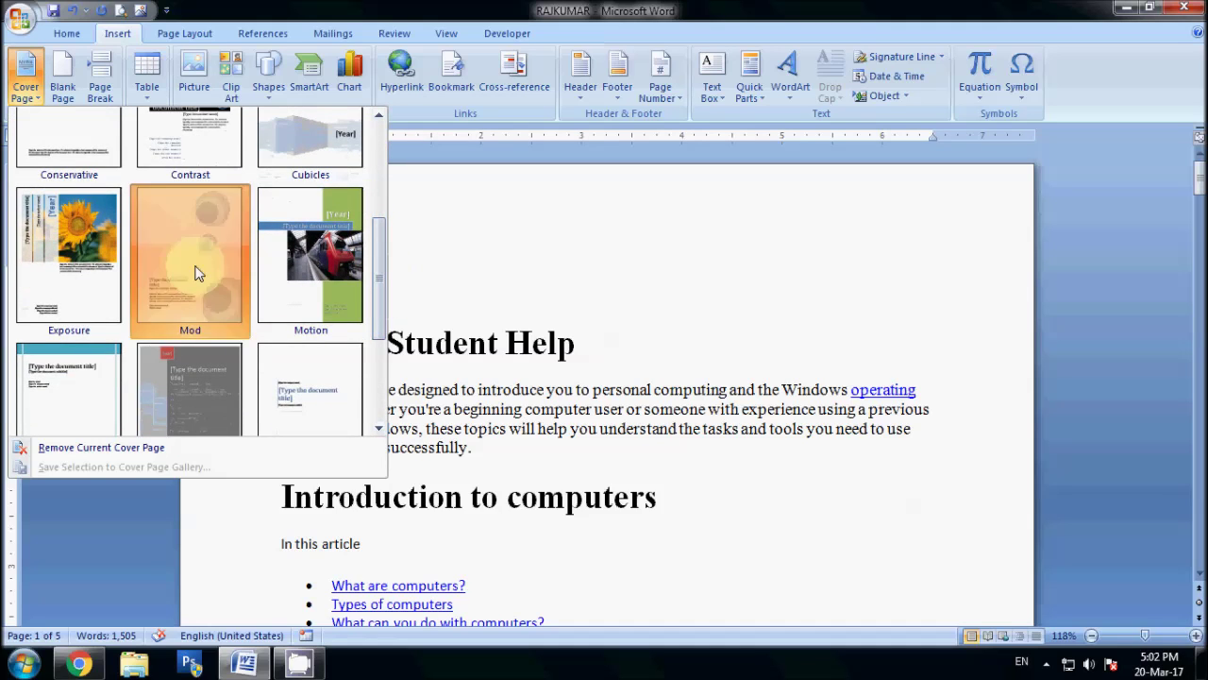
click(198, 274)
- Look over the new cover page and select its abstract placeholder
click(1048, 666)
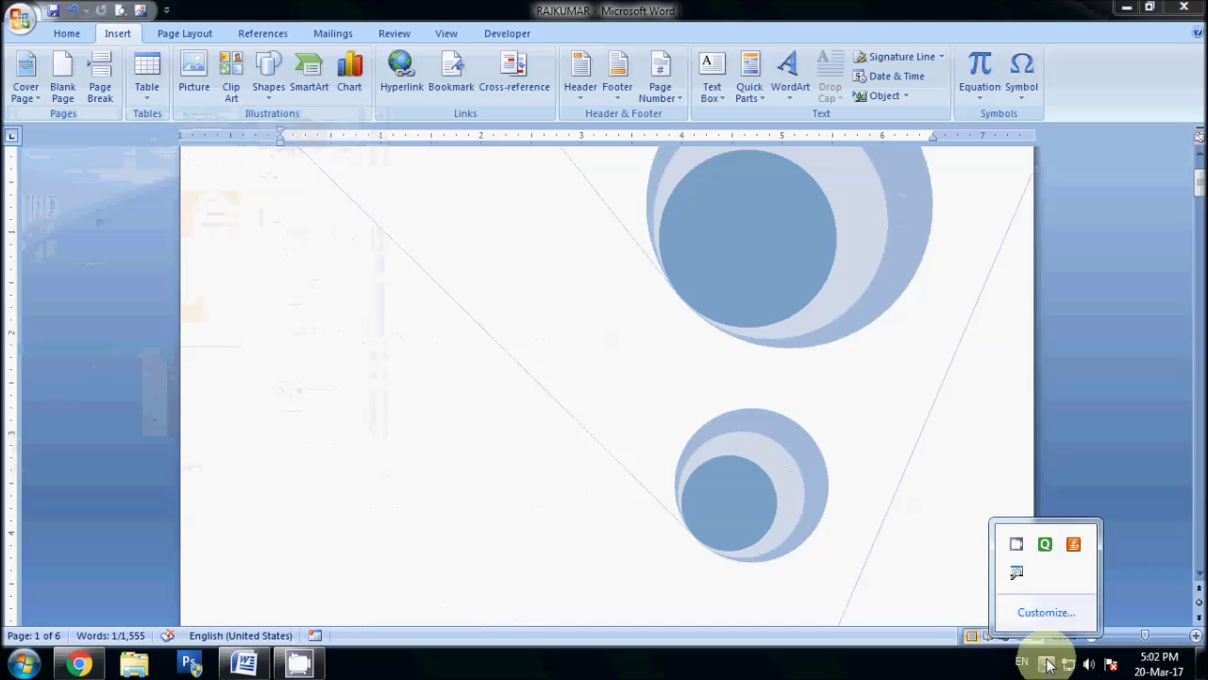
click(1016, 572)
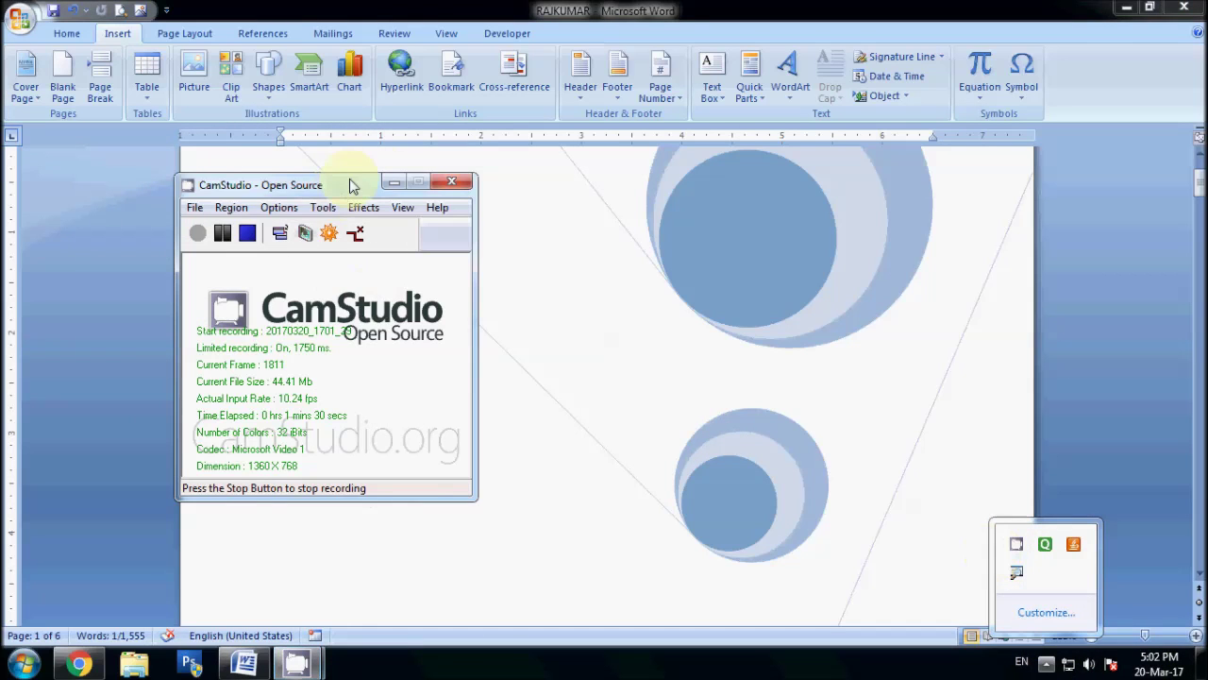
click(943, 396)
ctrl+scroll(944, 396, down, 2)
ctrl+scroll(944, 397, down, 3)
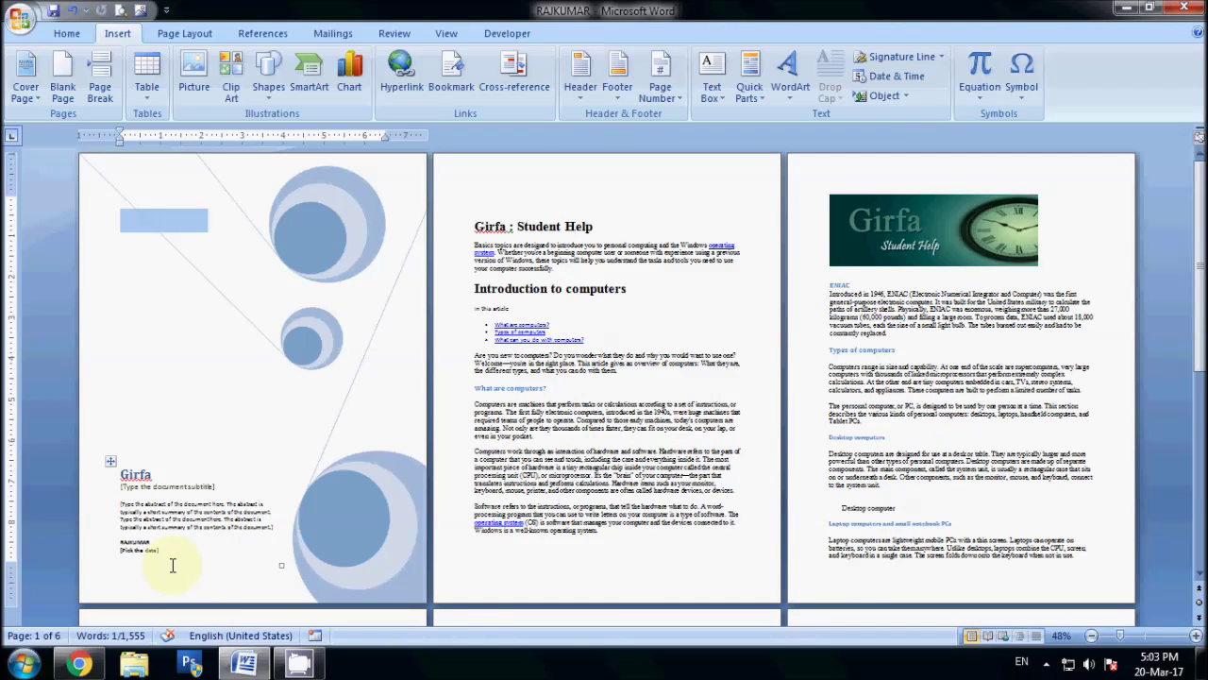
ctrl+scroll(172, 564, up, 2)
ctrl+scroll(217, 557, up, 2)
ctrl+scroll(283, 520, up, 3)
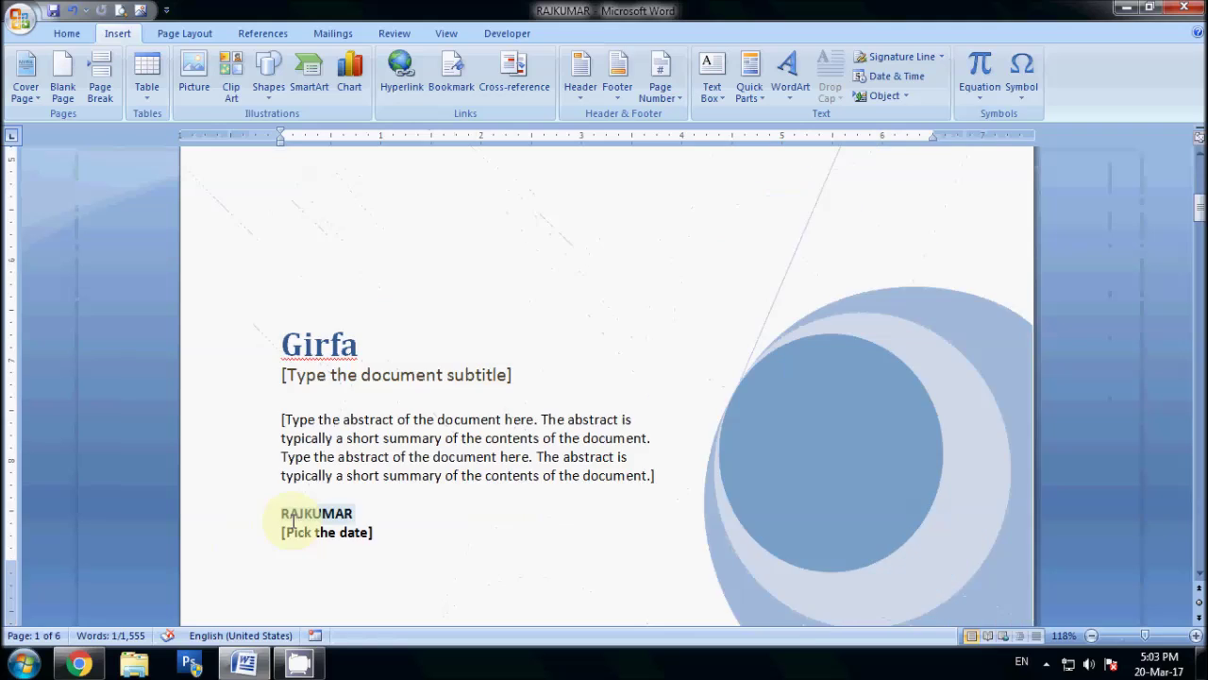
scroll(346, 425, down, 3)
click(345, 277)
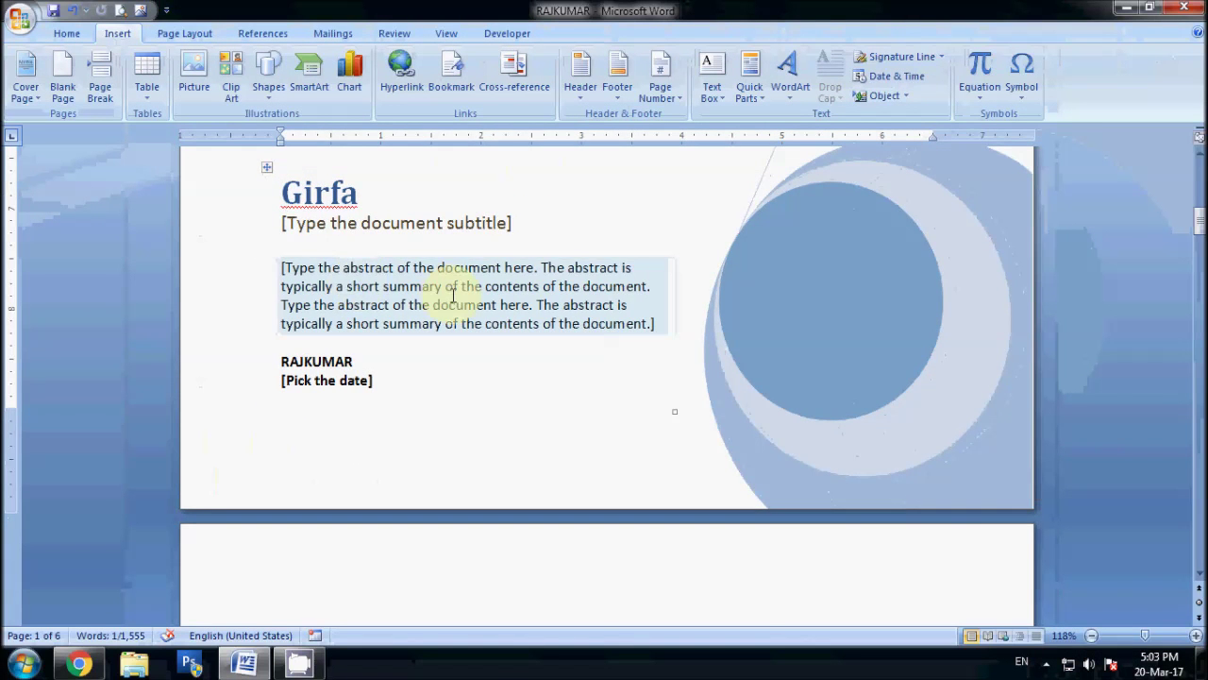
ctrl+scroll(453, 296, down, 3)
ctrl+scroll(453, 298, down, 3)
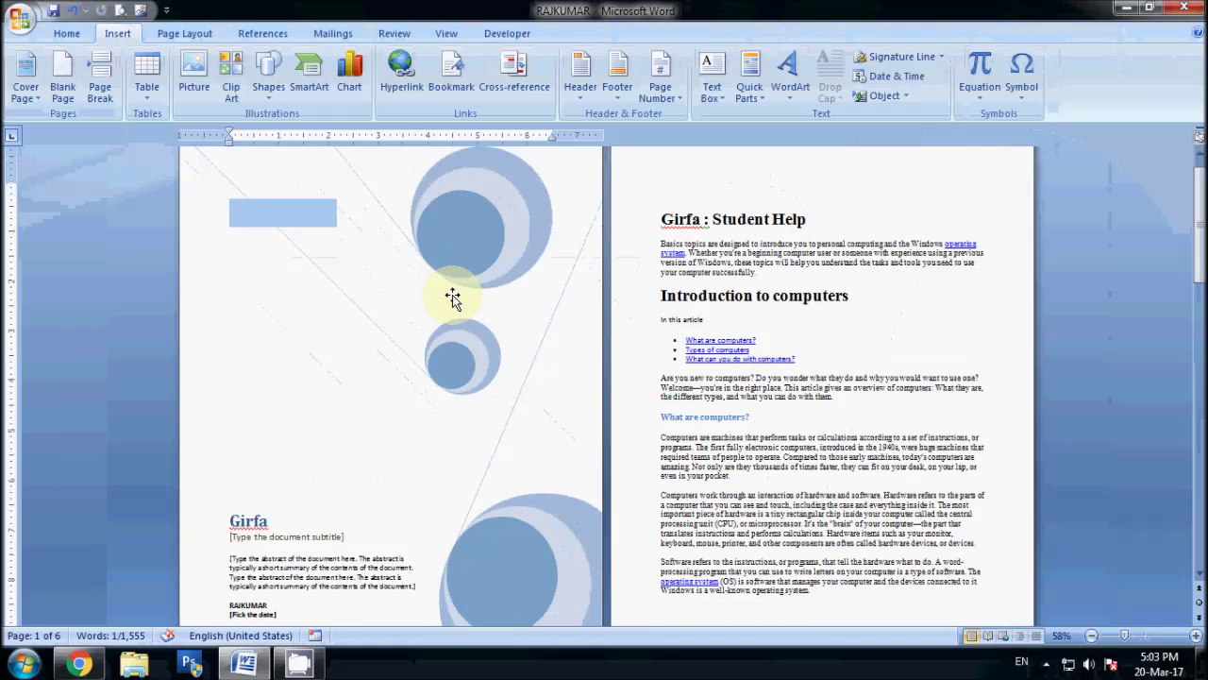
ctrl+scroll(452, 295, down, 1)
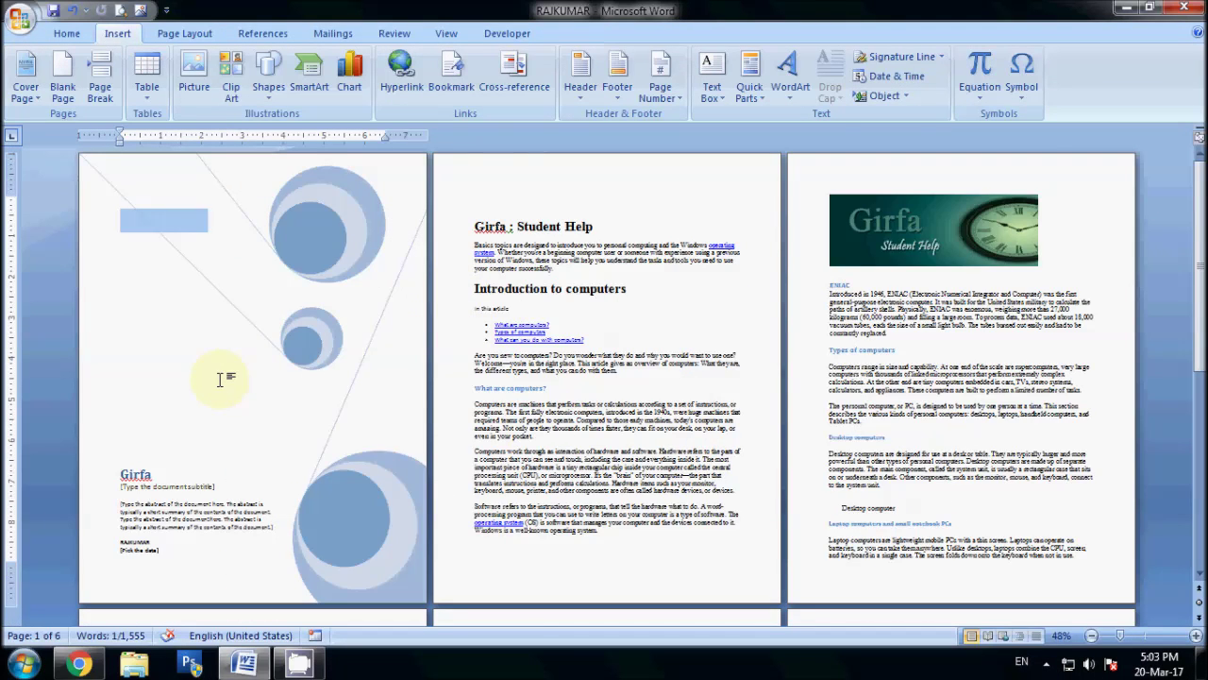
ctrl+scroll(236, 382, up, 5)
ctrl+scroll(315, 377, up, 2)
scroll(321, 359, down, 3)
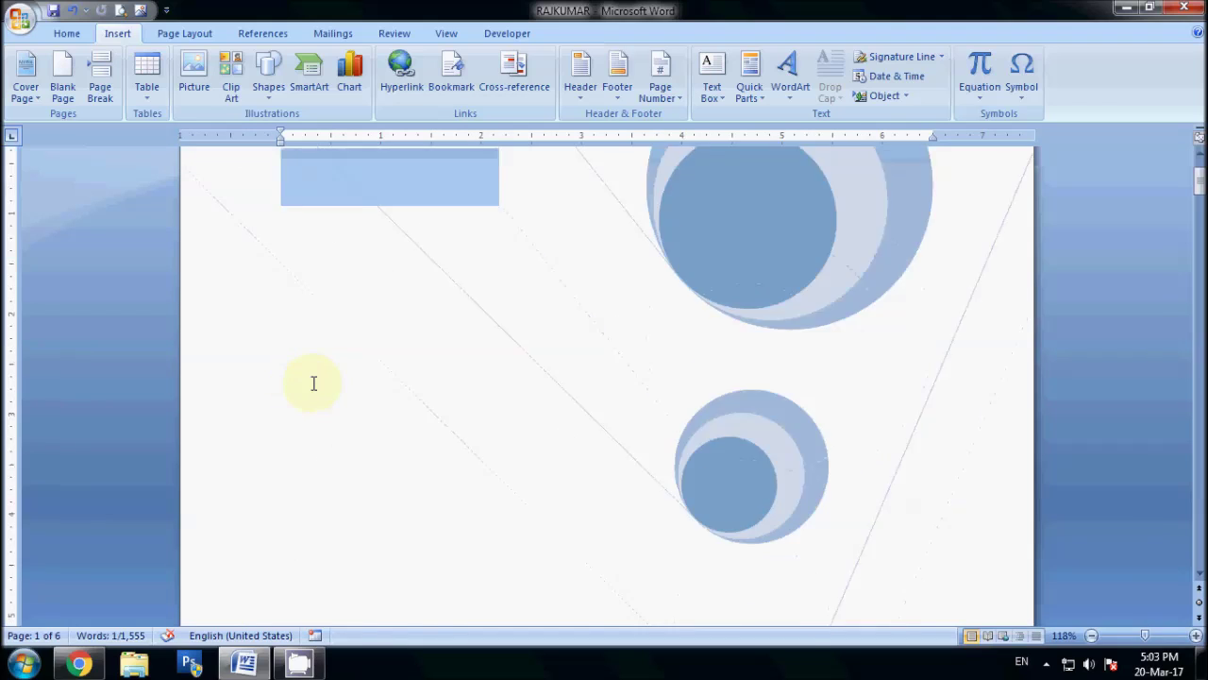
scroll(313, 382, down, 3)
scroll(284, 368, down, 3)
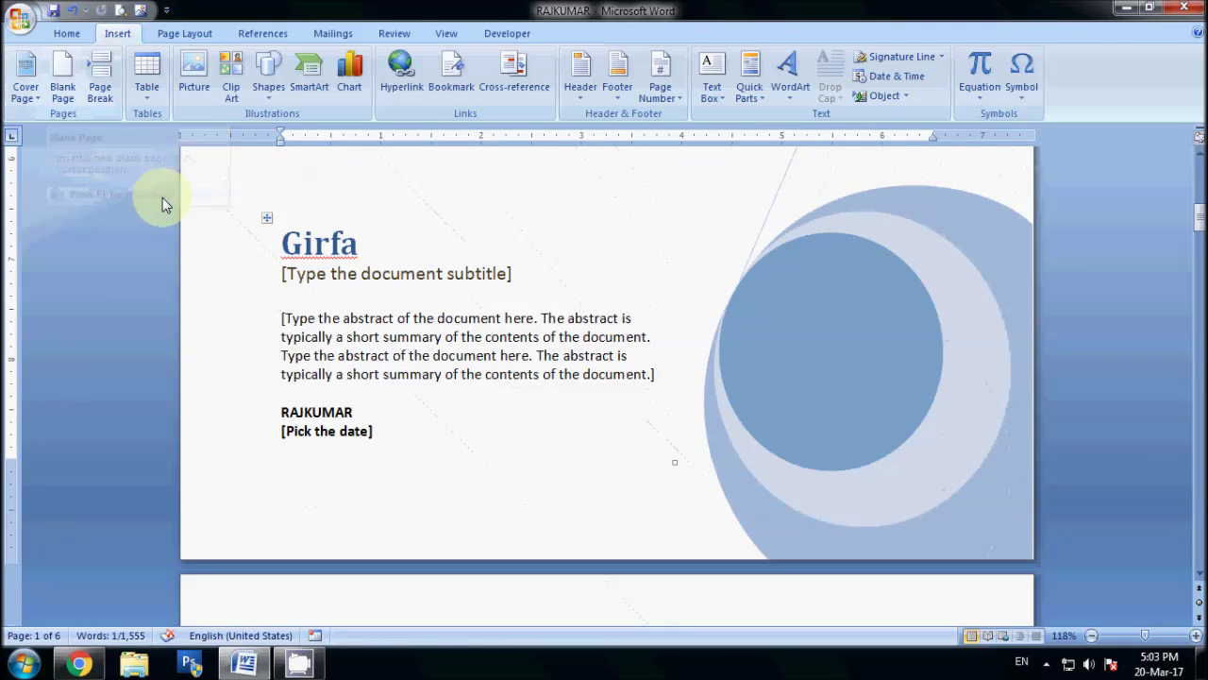
scroll(162, 197, down, 3)
scroll(531, 270, down, 4)
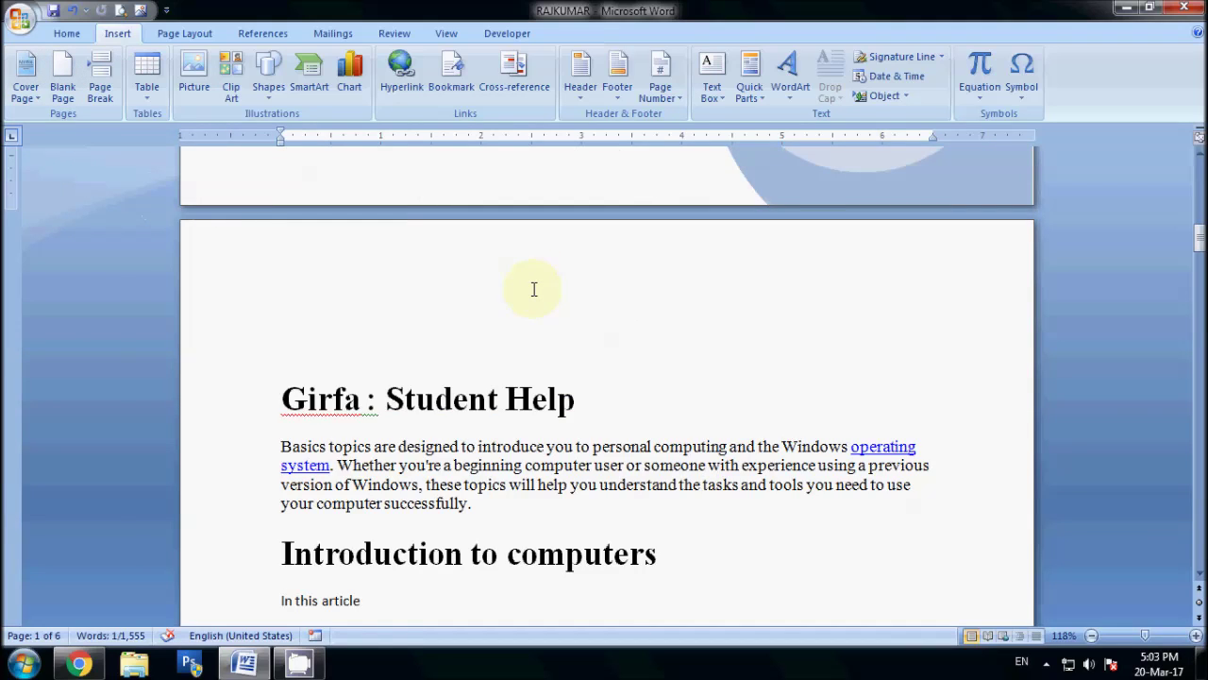
scroll(534, 289, down, 5)
scroll(536, 283, down, 3)
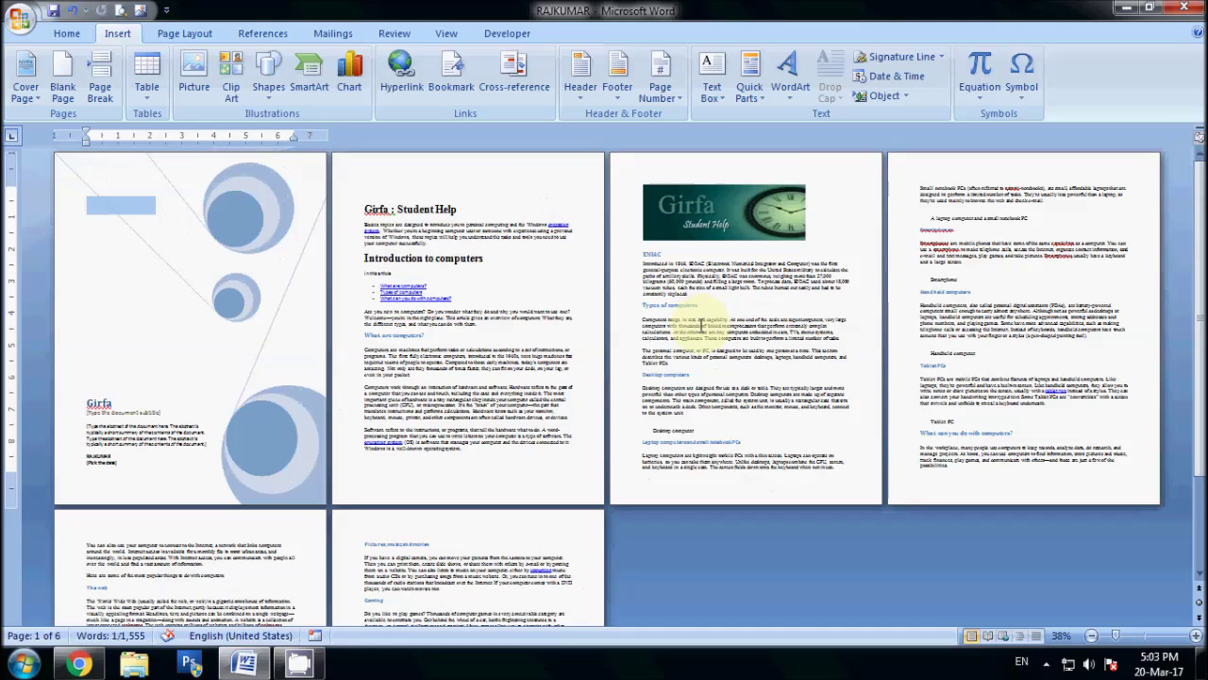
click(707, 217)
click(280, 313)
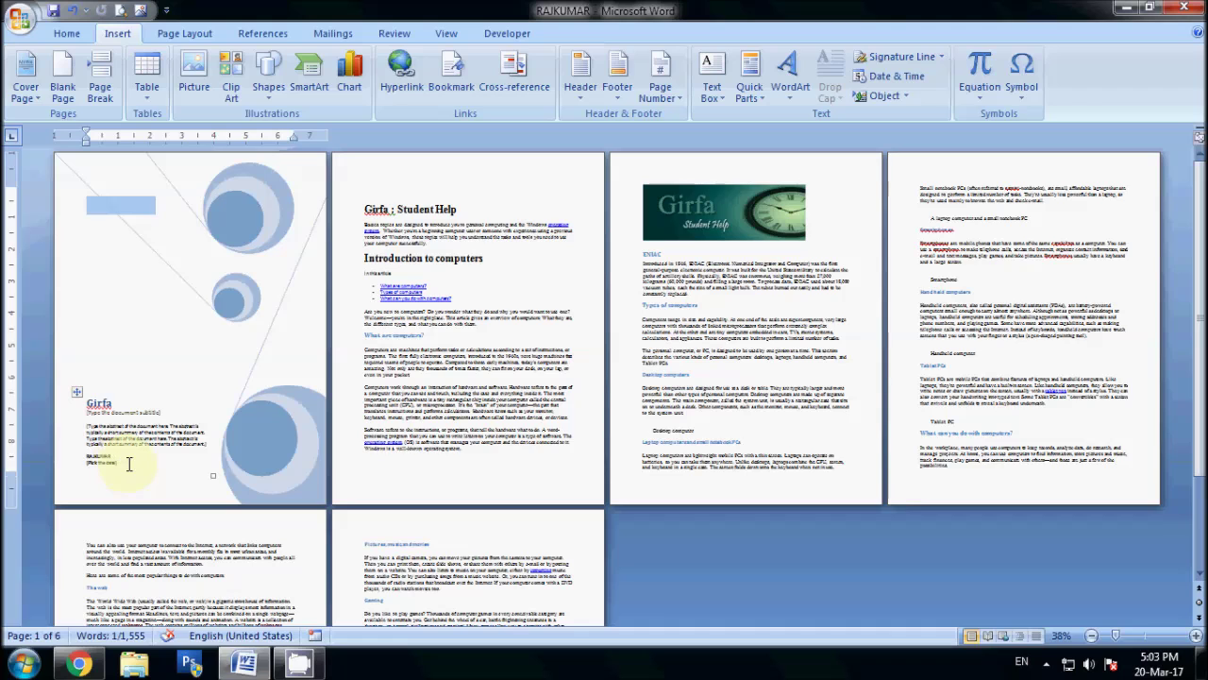
scroll(119, 460, up, 4)
scroll(412, 485, down, 4)
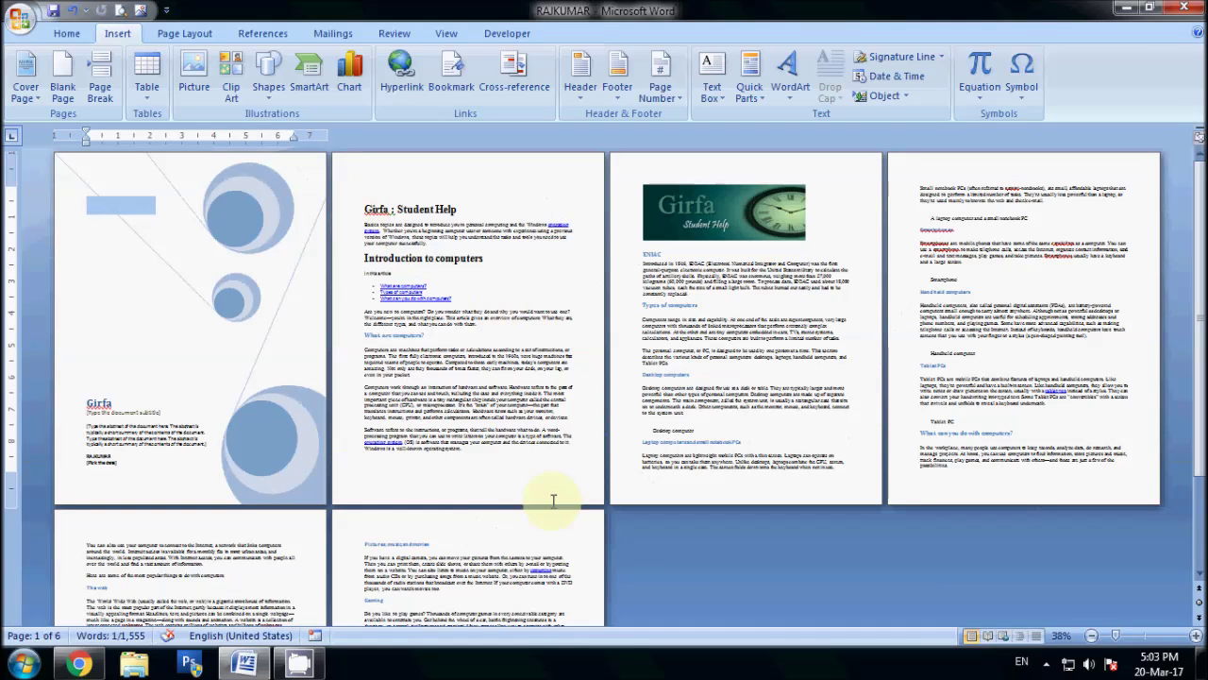
click(573, 443)
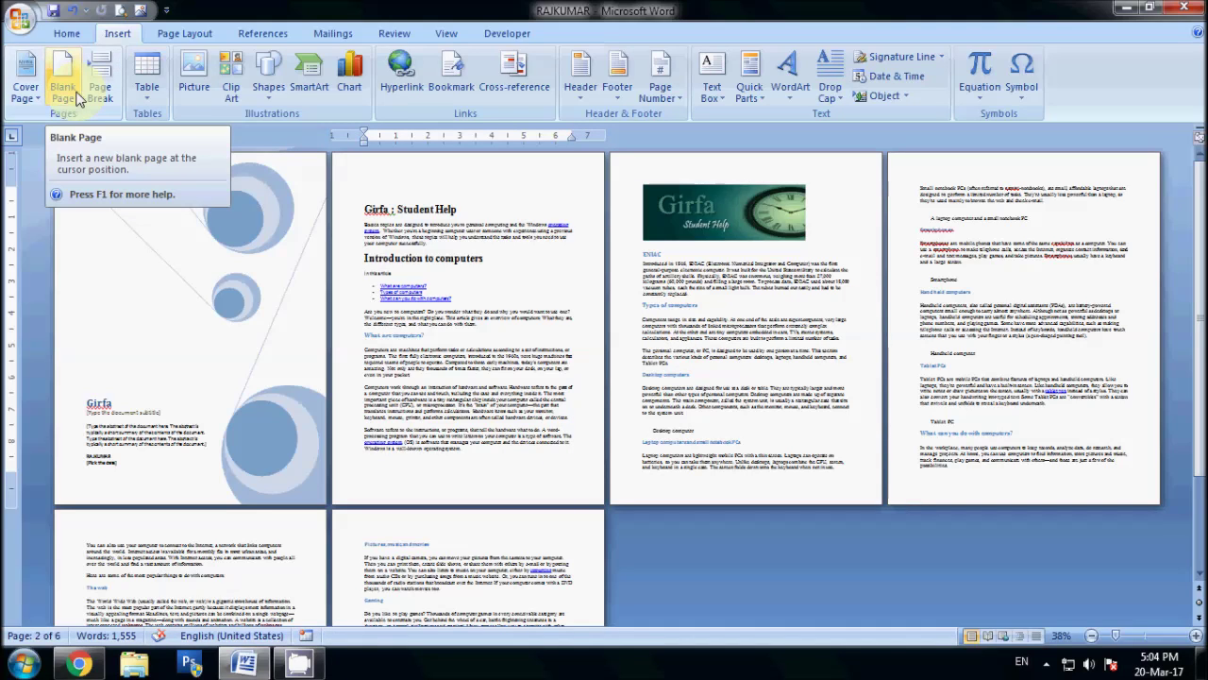
- Insert a blank page after the text on page 2
click(80, 100)
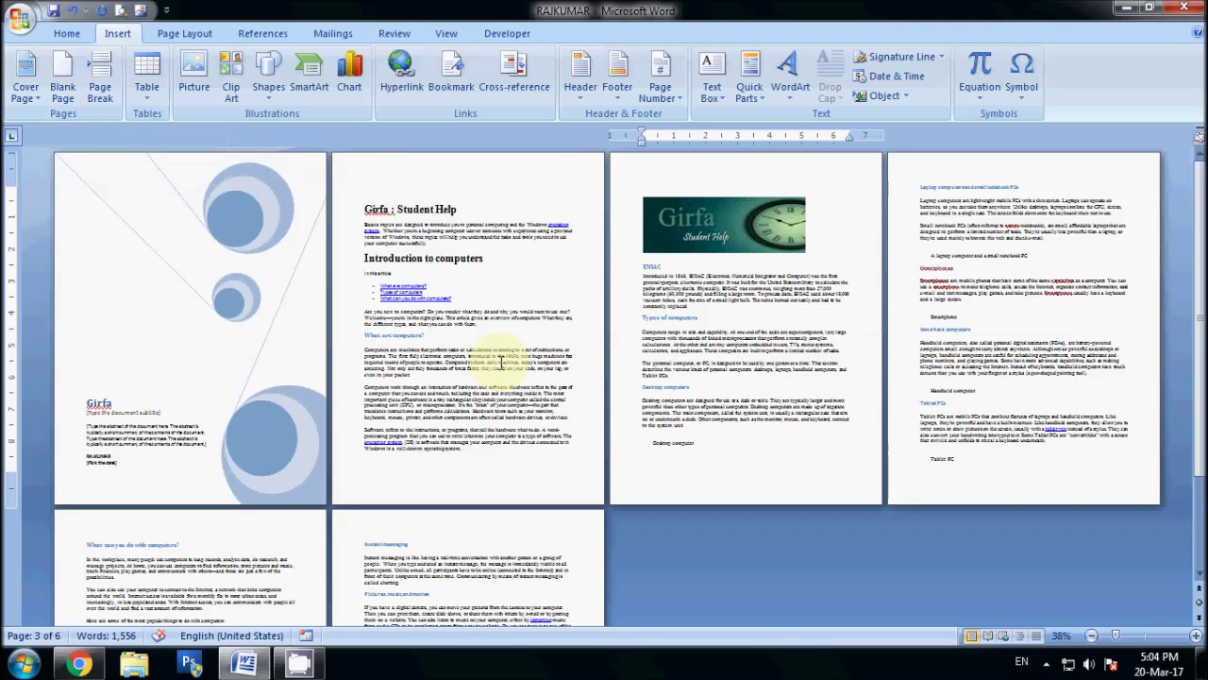
scroll(498, 354, down, 2)
scroll(501, 364, down, 3)
scroll(500, 362, up, 2)
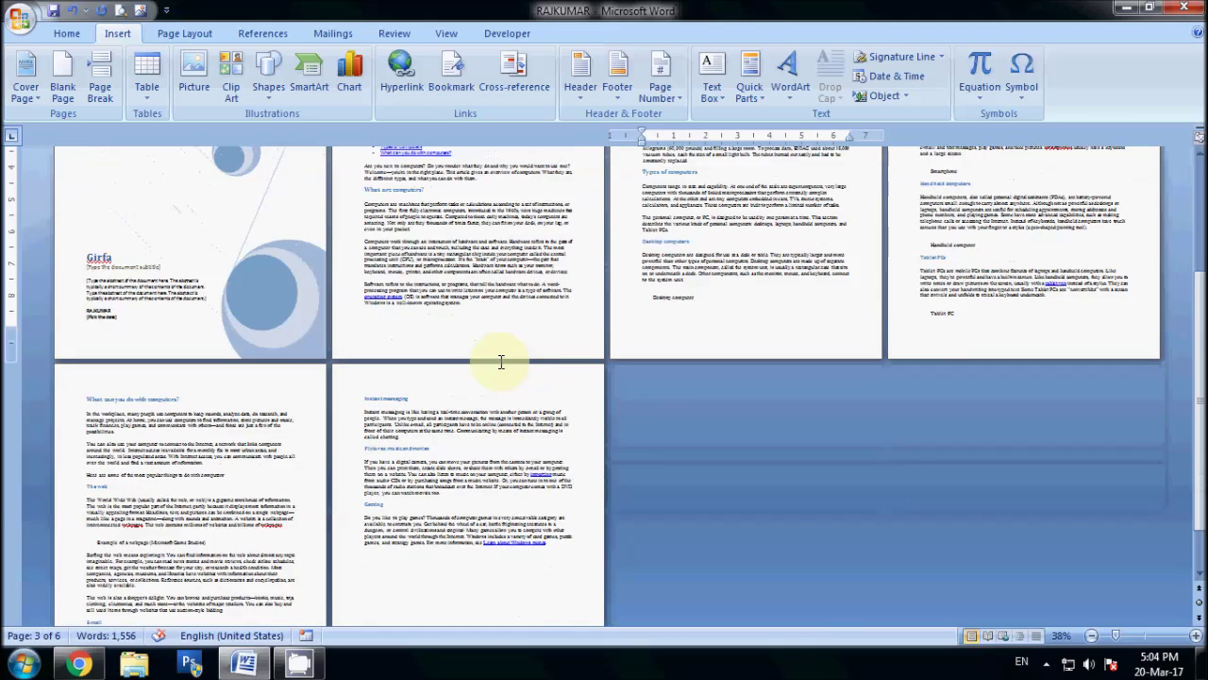
scroll(495, 363, up, 2)
scroll(494, 354, up, 1)
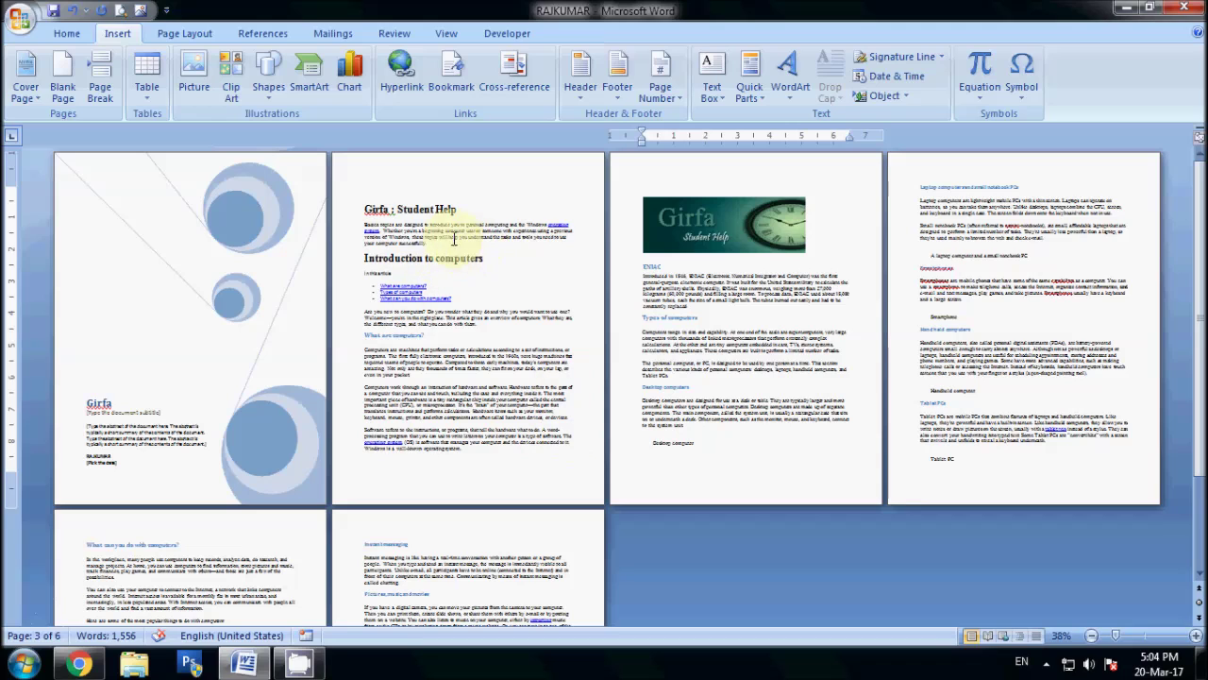
- Add a blank page after the 'Girfa : Student Help' title, then remove it again
click(461, 206)
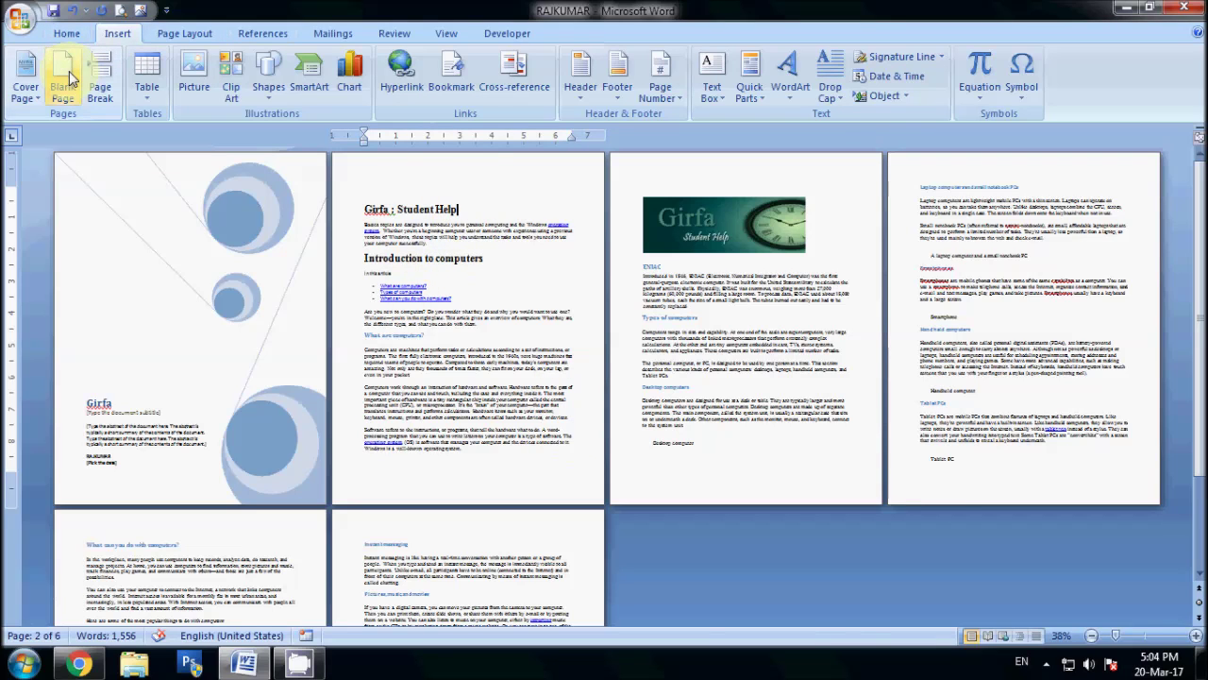
click(62, 76)
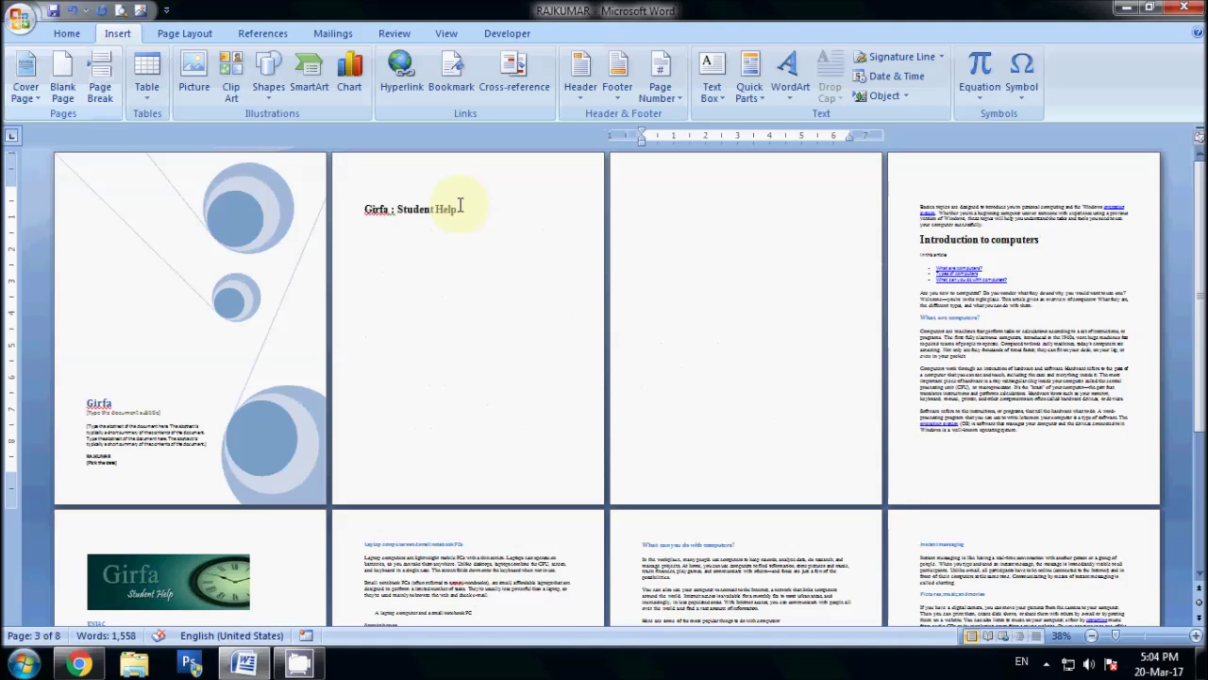
scroll(781, 287, down, 1)
scroll(781, 287, up, 1)
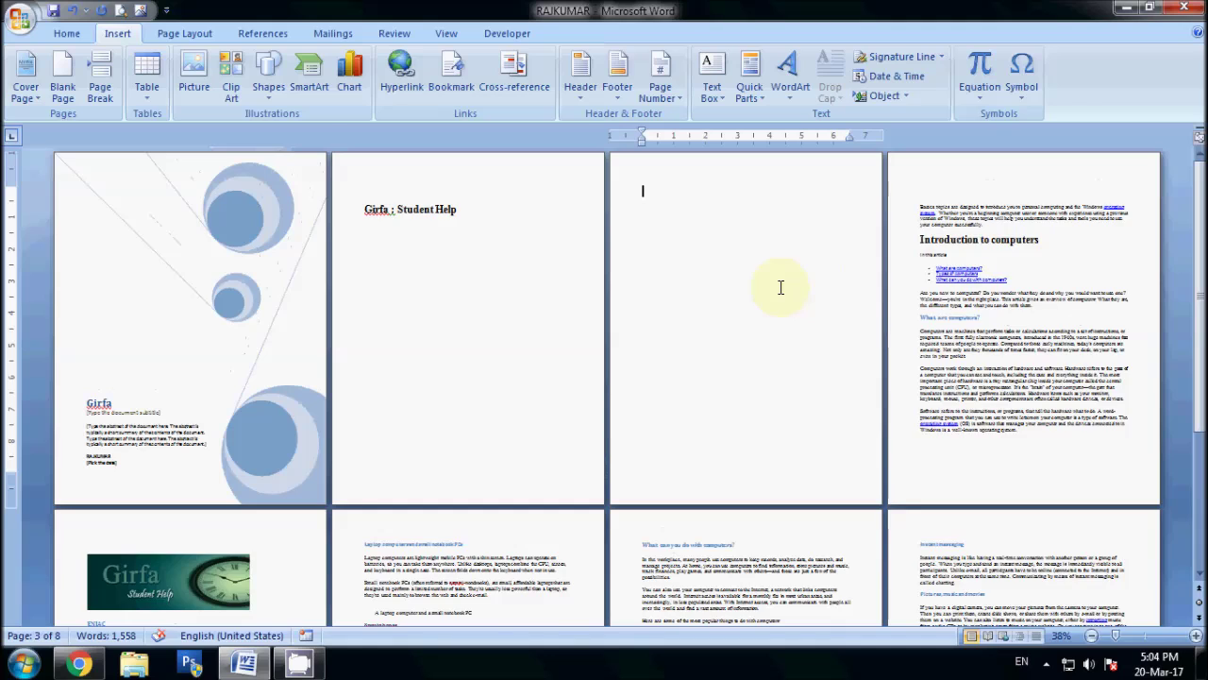
key(BackSpace)
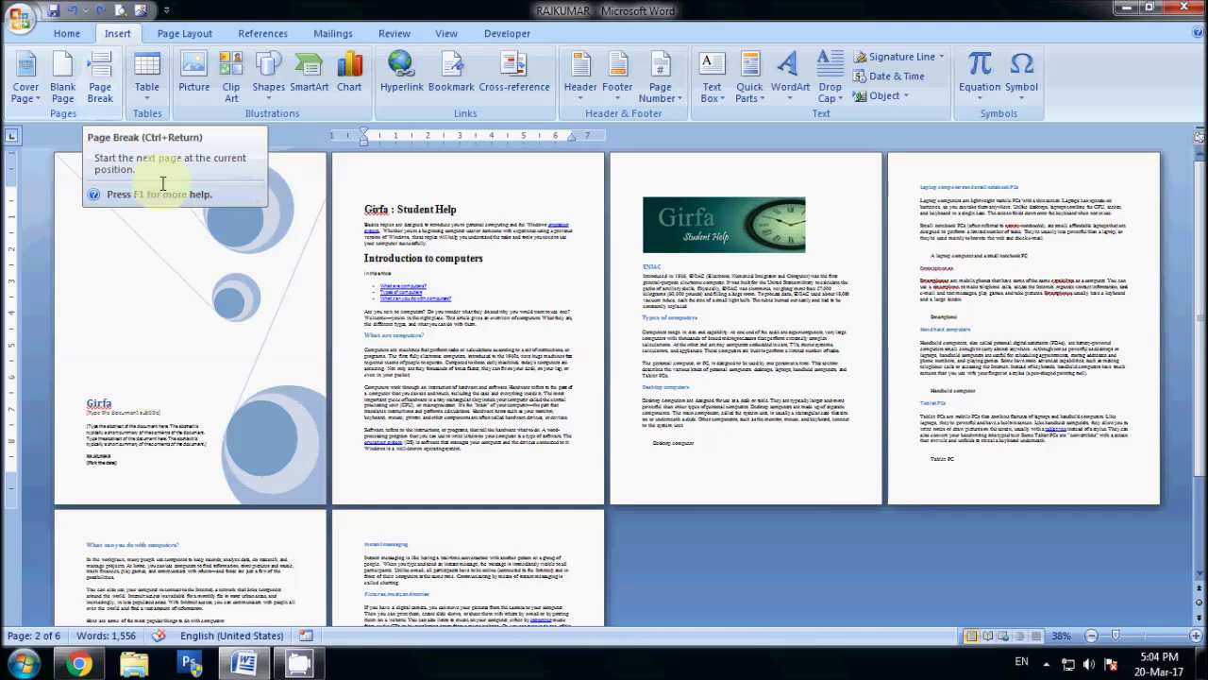
key(super)
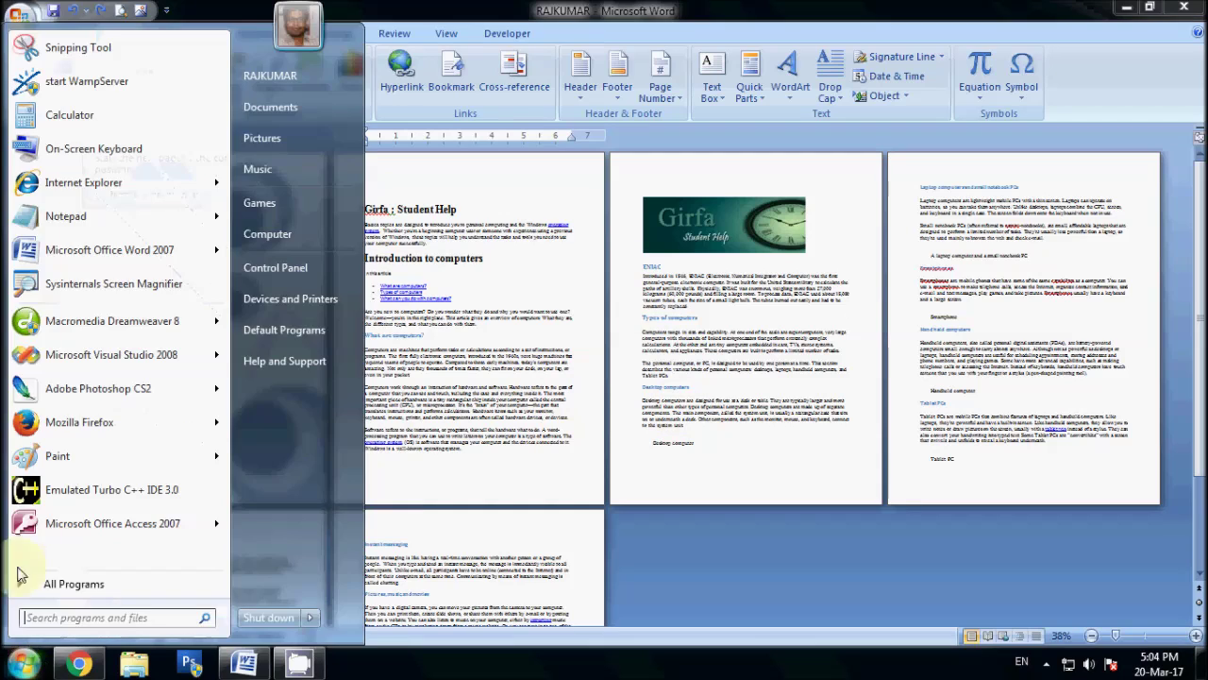
- In a new Word document, type 'Q1 : What do you understand by control panel ?', correcting the typo
click(91, 258)
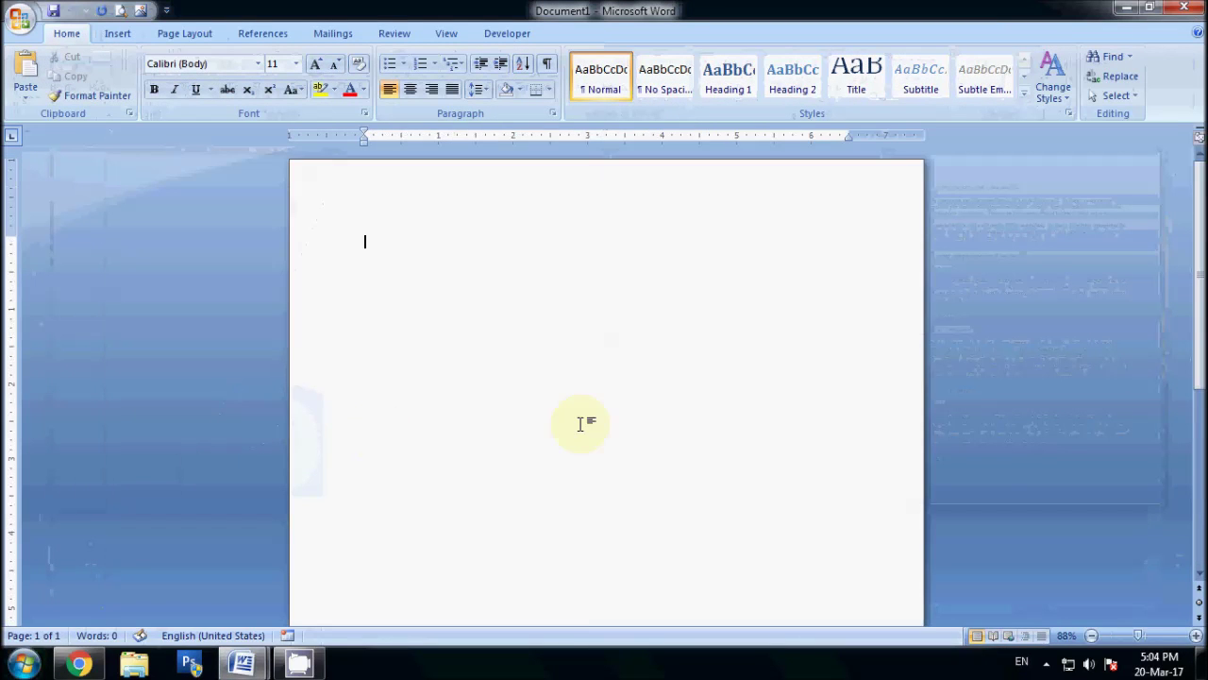
text(Q!)
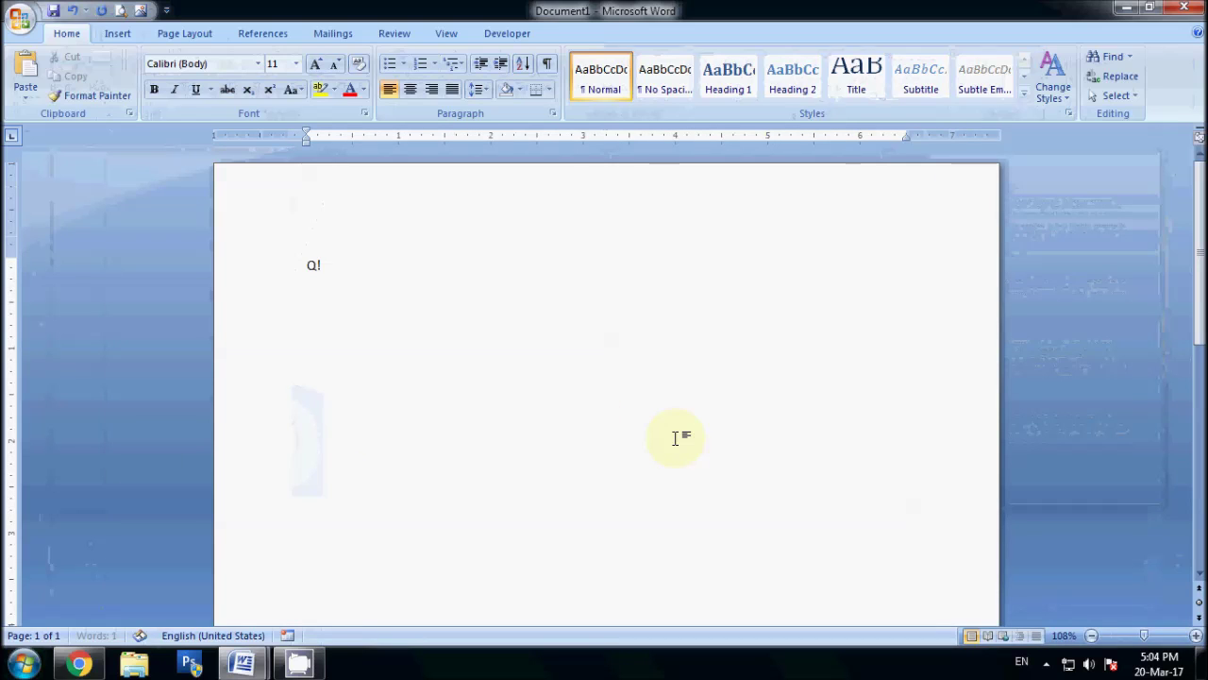
key(BackSpace)
text(: What do you un)
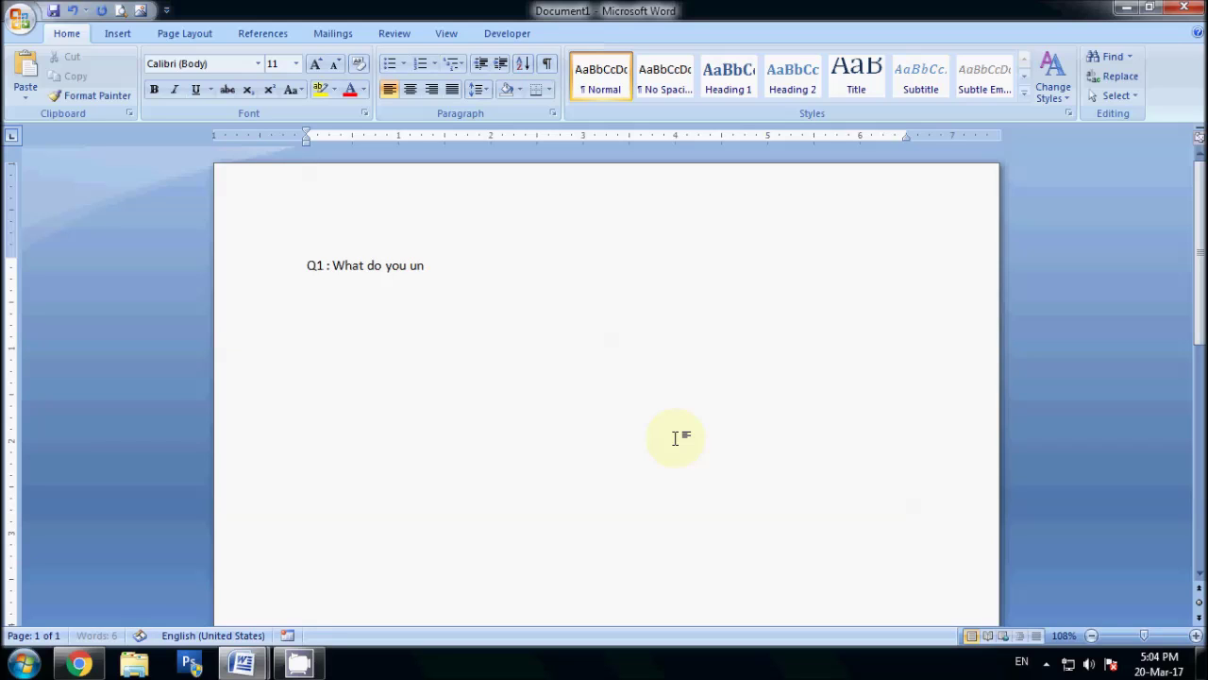
text(derstand by cinto)
text(rl )
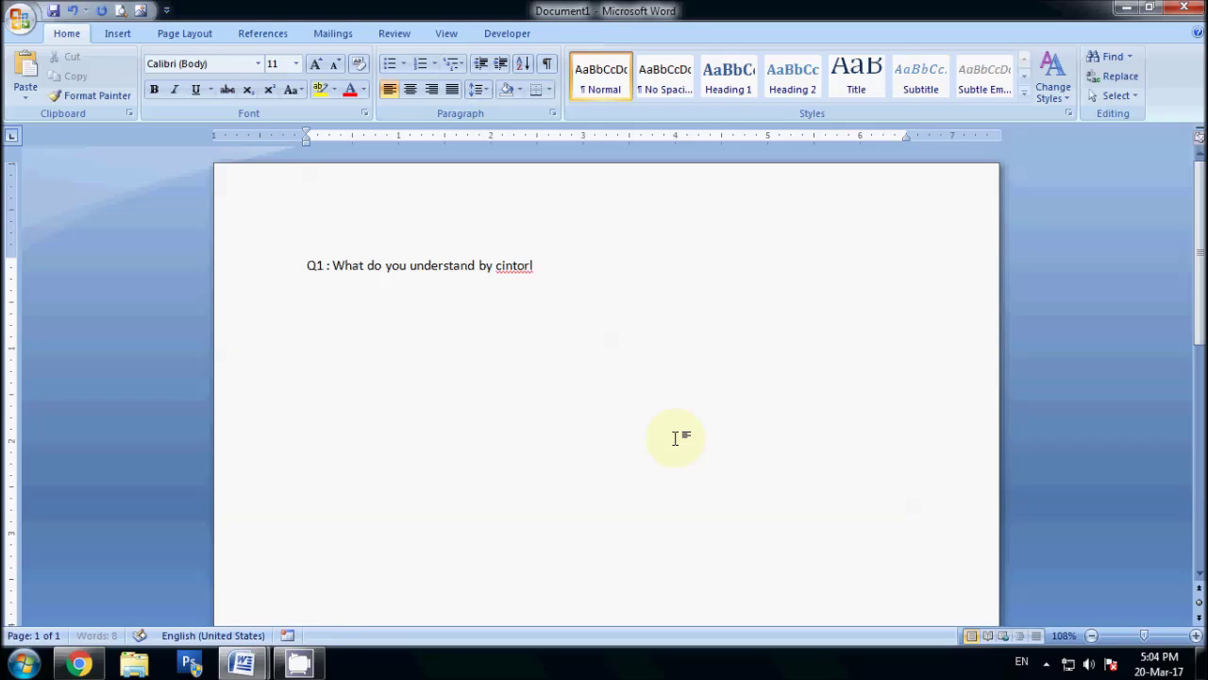
text(panel)
text( ?)
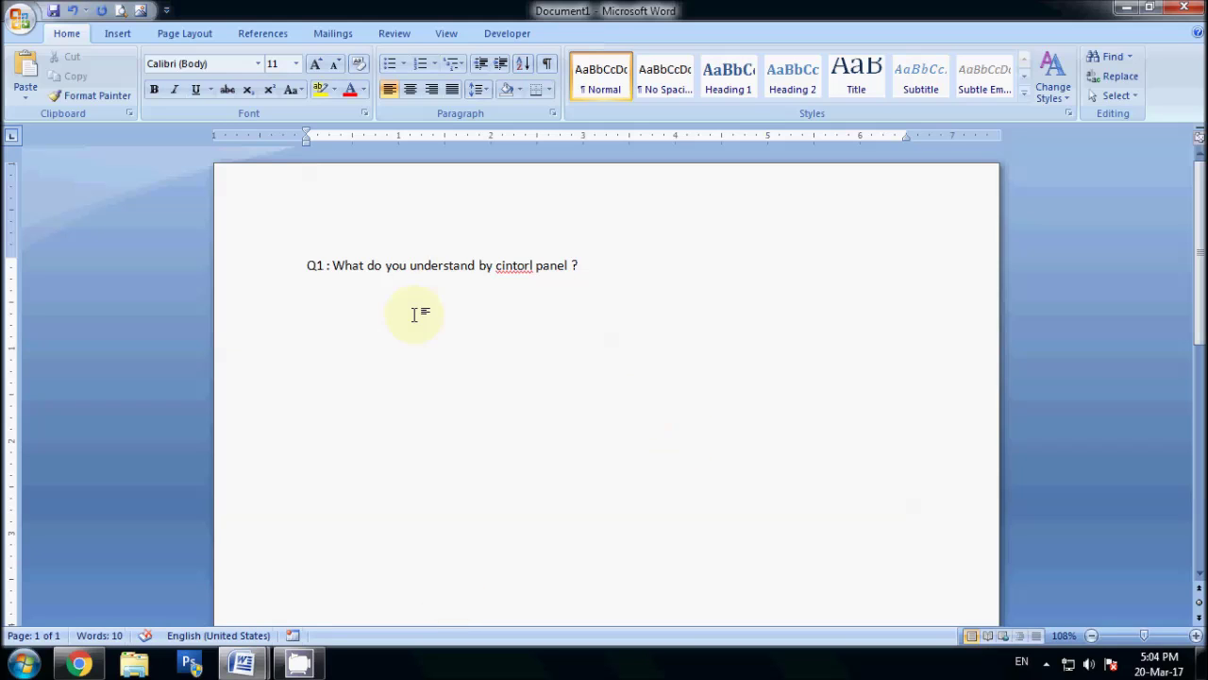
right_click(517, 265)
click(600, 291)
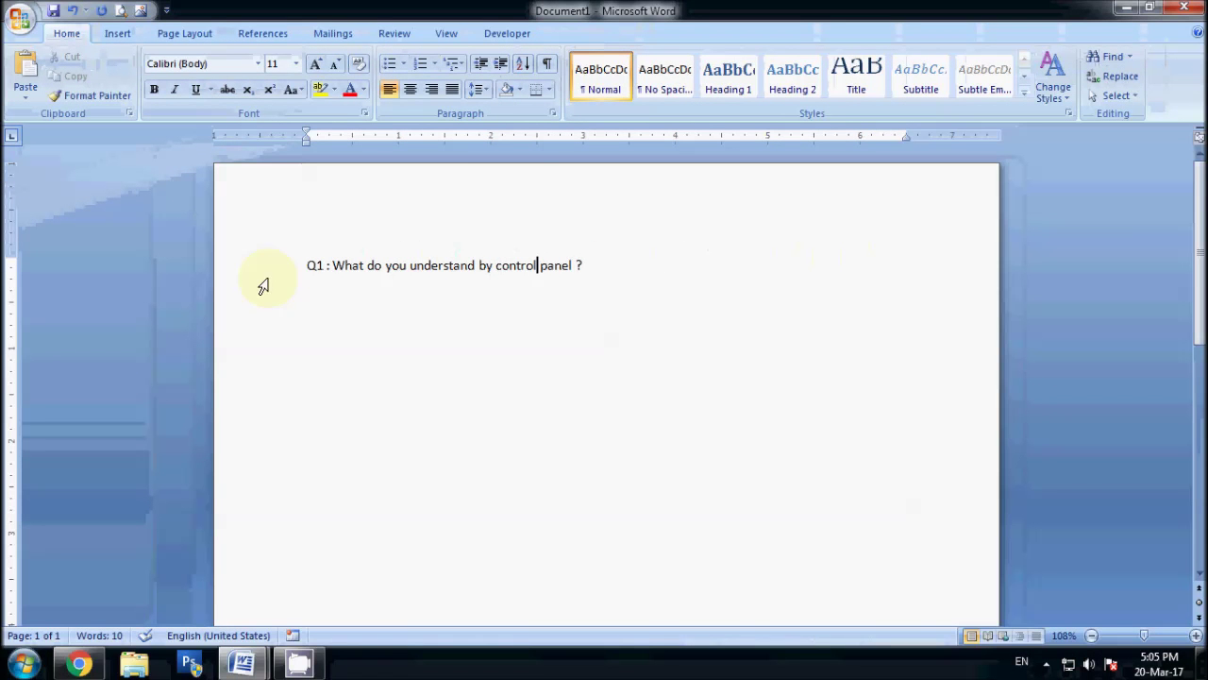
click(622, 260)
- Type 'Ans :' on a new line beneath the question and begin a fresh line after it
key(Return)
text(answ)
key(BackSpace)
key(BackSpace)
key(BackSpace)
text(Answ)
key(BackSpace)
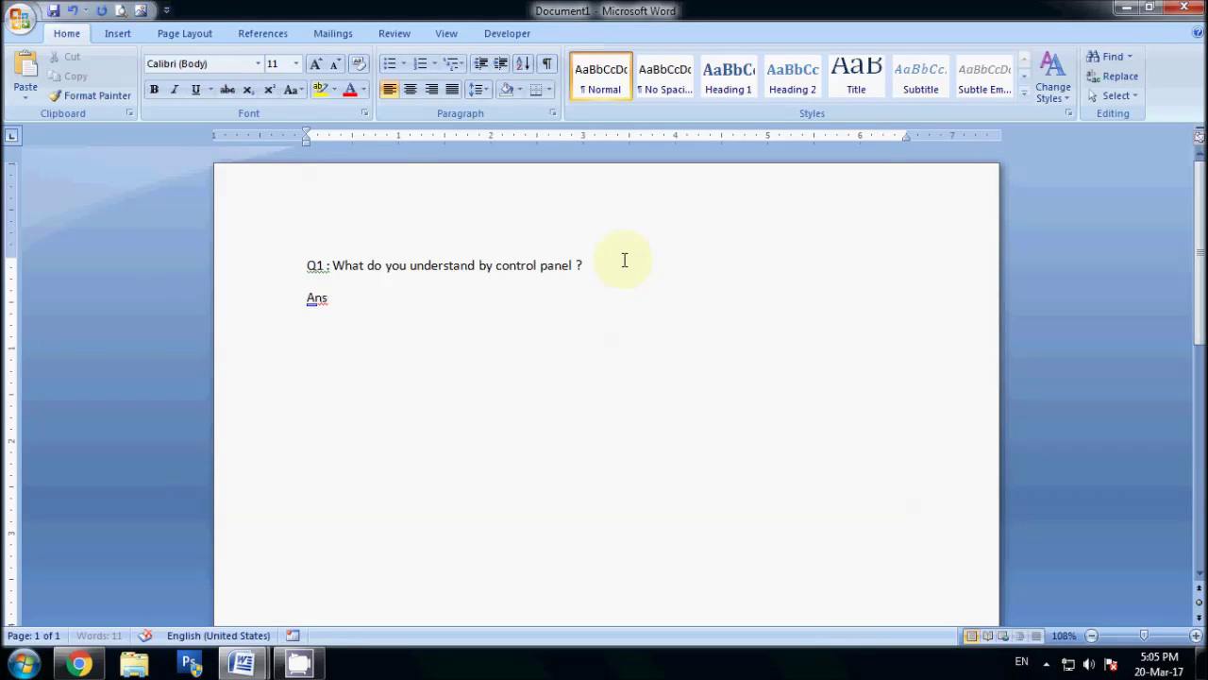
key(BackSpace)
key(BackSpace)
text(ns :)
scroll(619, 283, down, 5)
scroll(620, 281, down, 1)
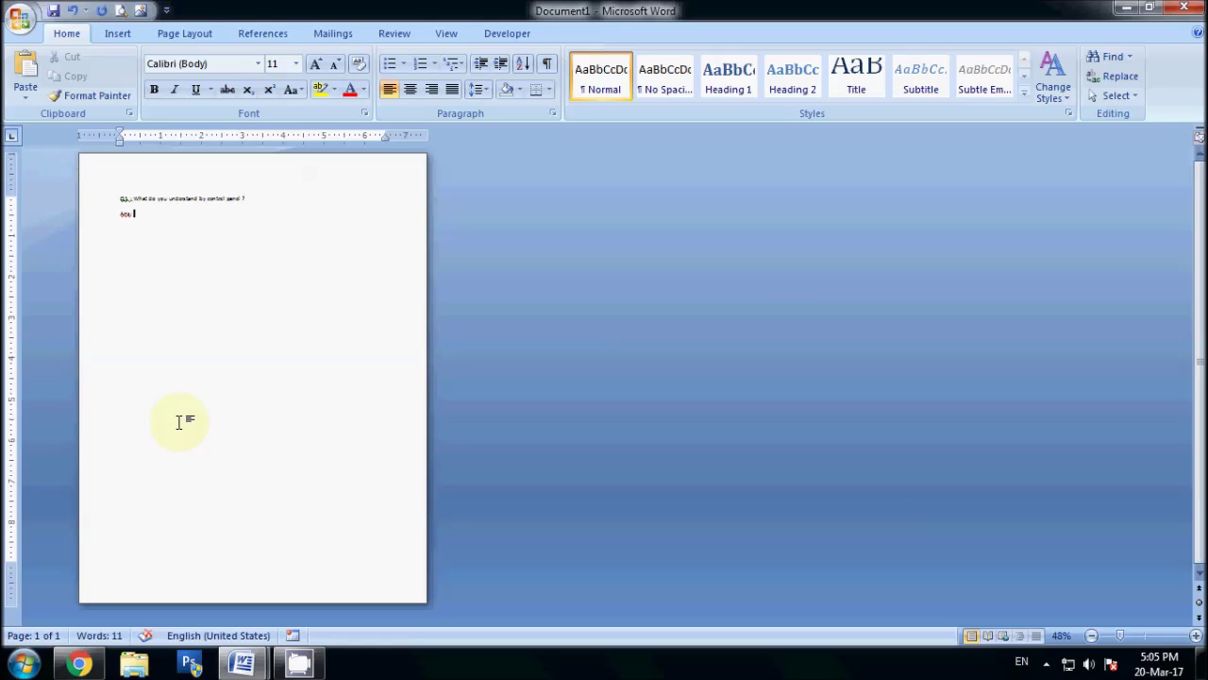
key(Return)
key(Return)
key(Return)
- Insert a page break, paste the question onto page 2, and add another page break
click(118, 38)
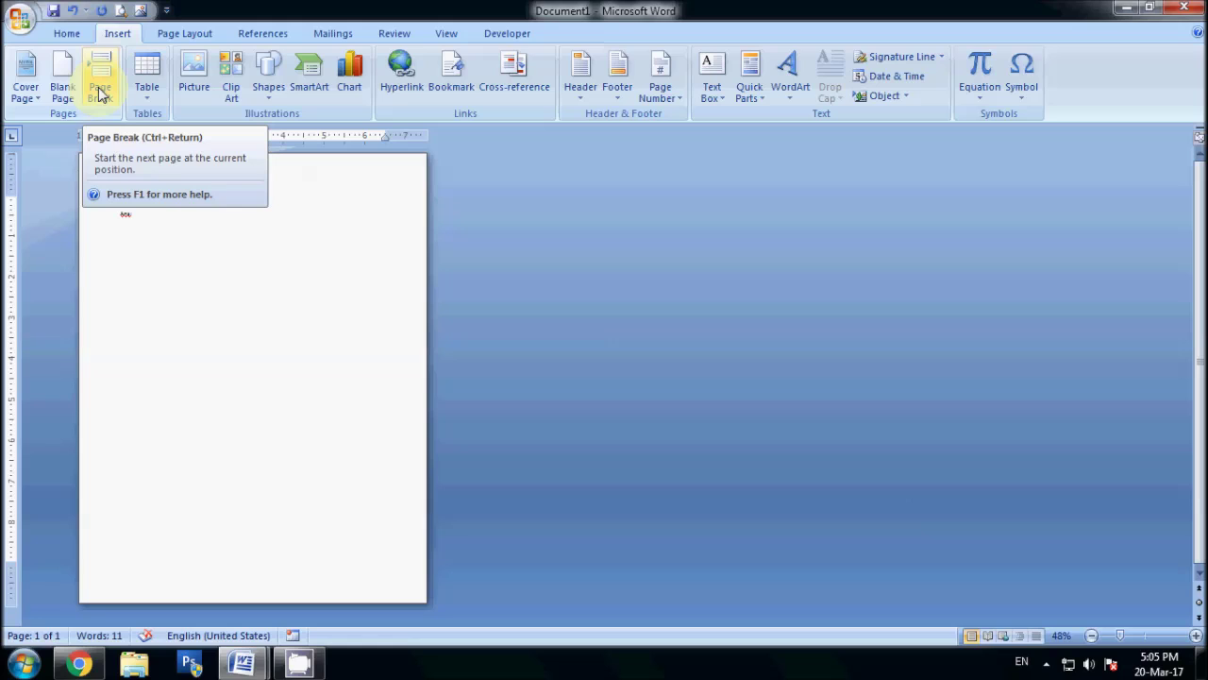
click(100, 90)
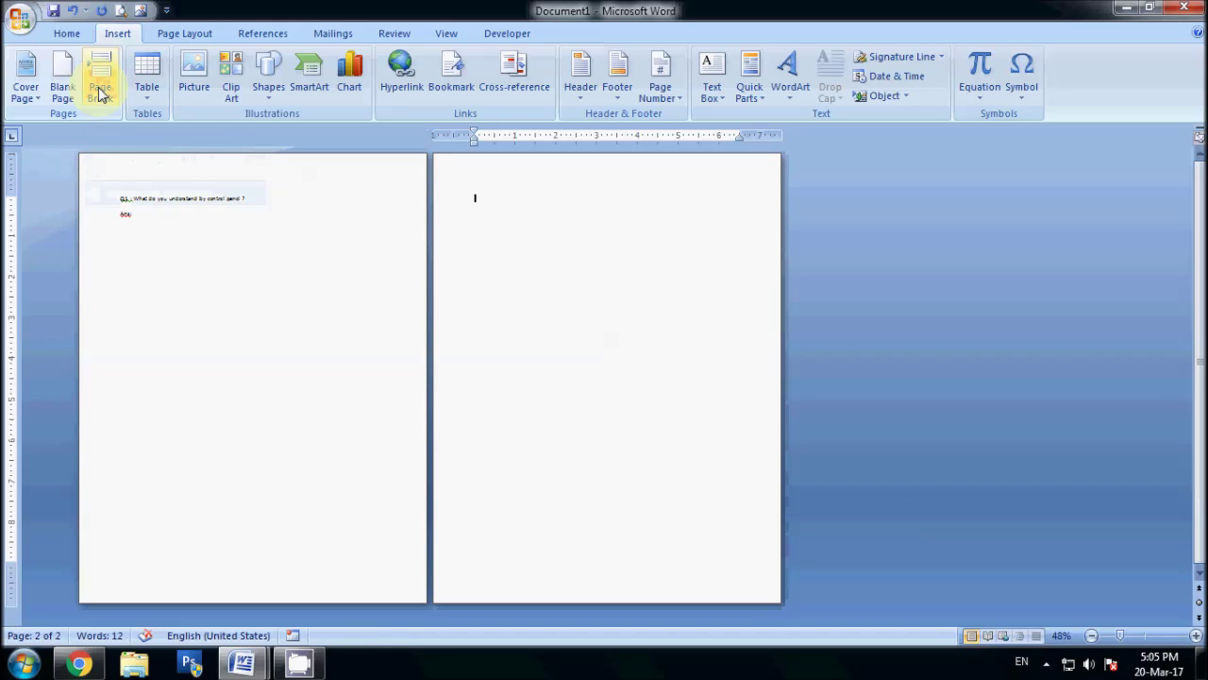
click(77, 200)
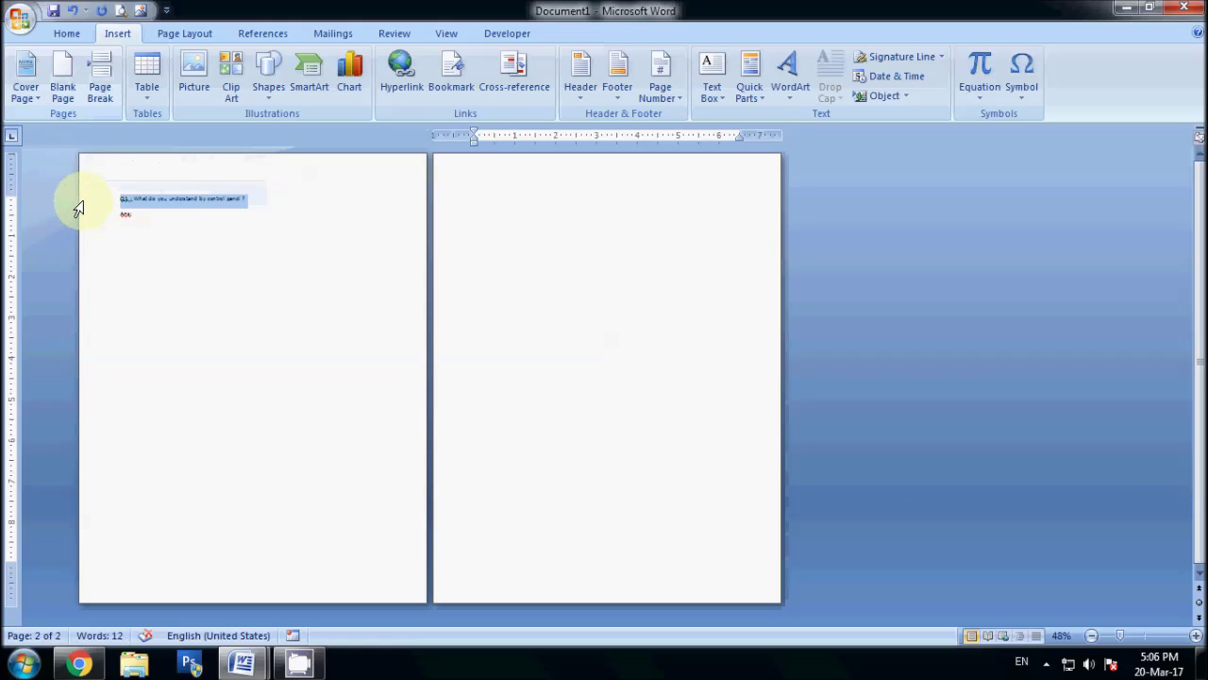
click(504, 213)
key(ctrl+v)
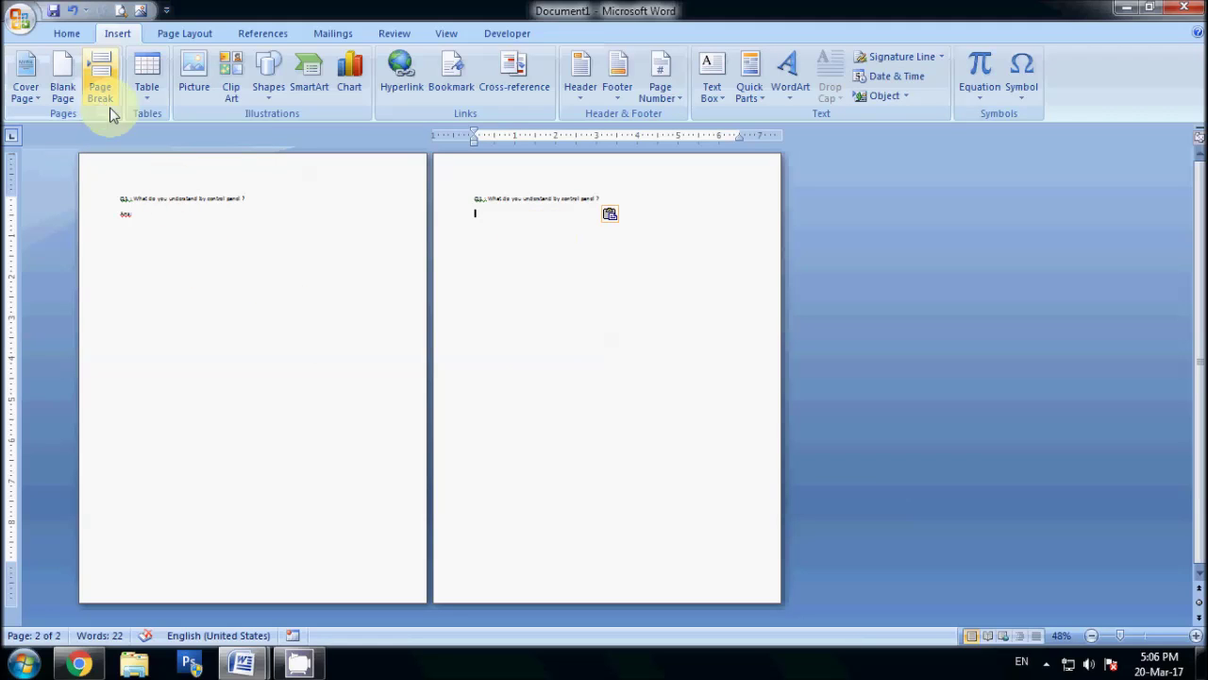
key(ctrl+Return)
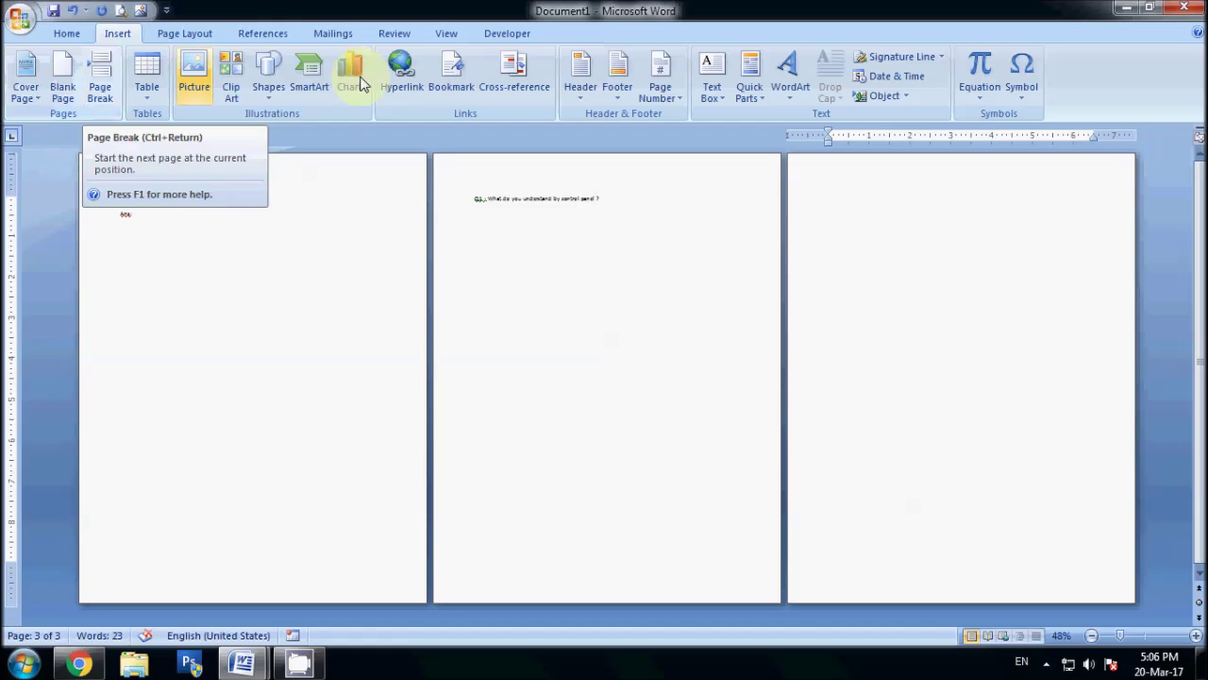
- Close Document1 without saving and return to the Girfa : Student Help document
key(alt+F4)
click(609, 375)
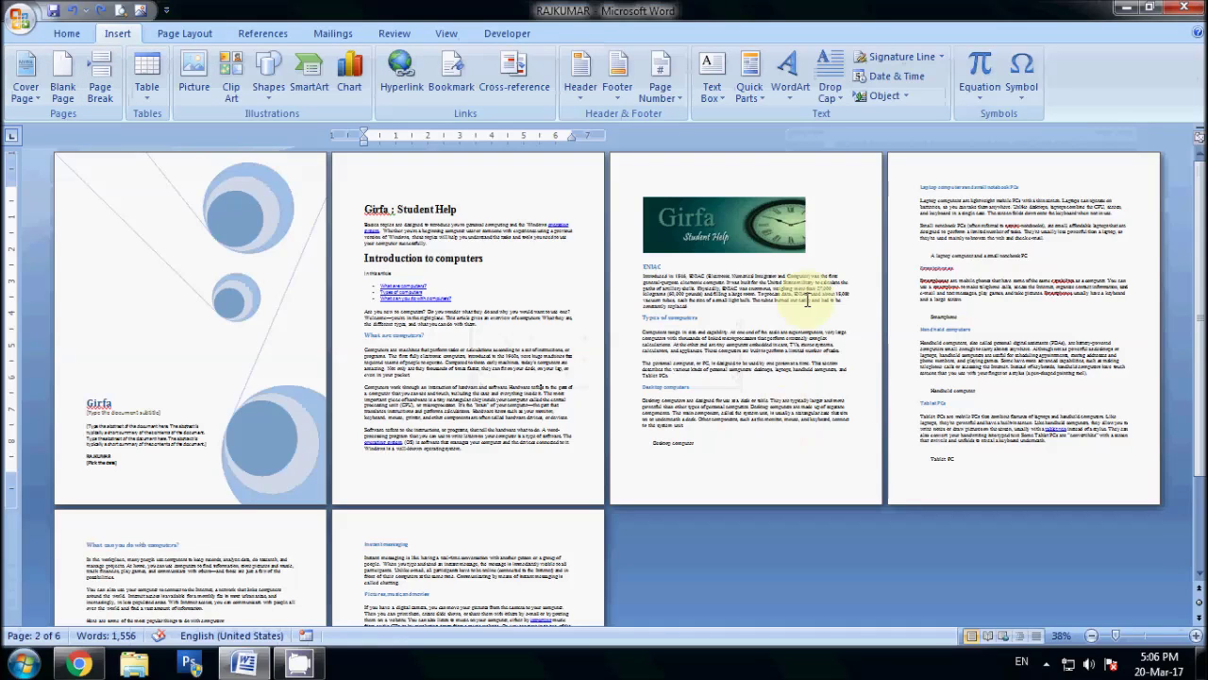
ctrl+scroll(534, 409, up, 9)
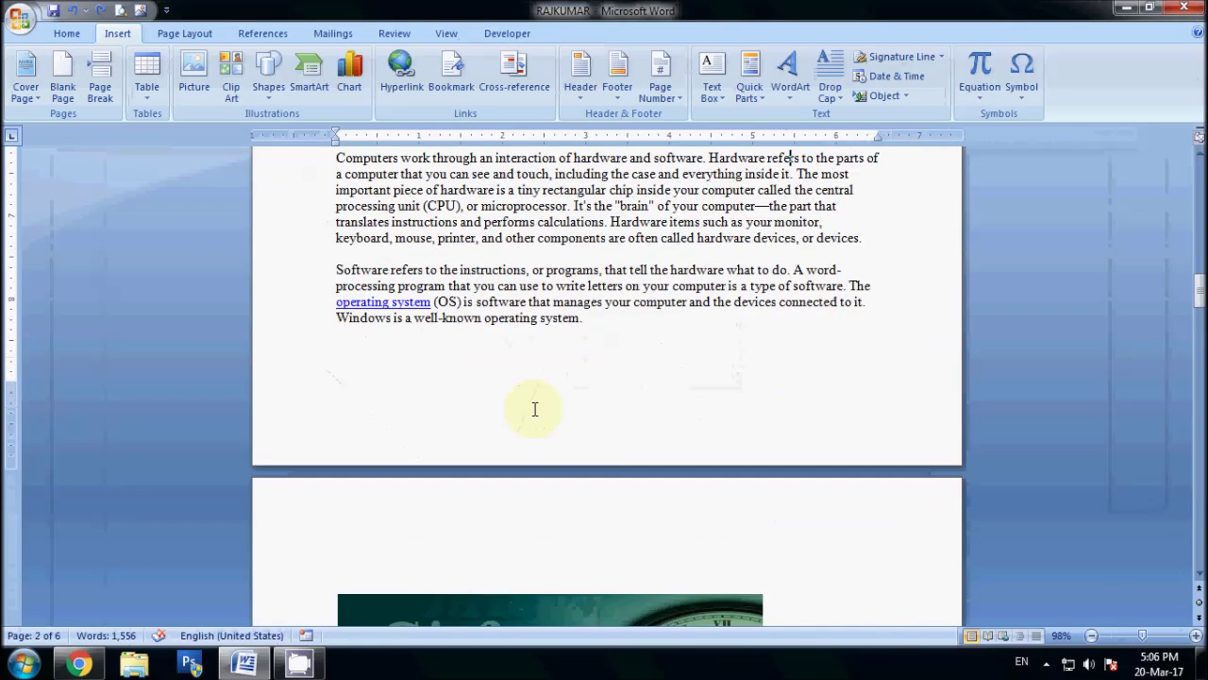
ctrl+scroll(533, 409, down, 1)
scroll(555, 352, up, 4)
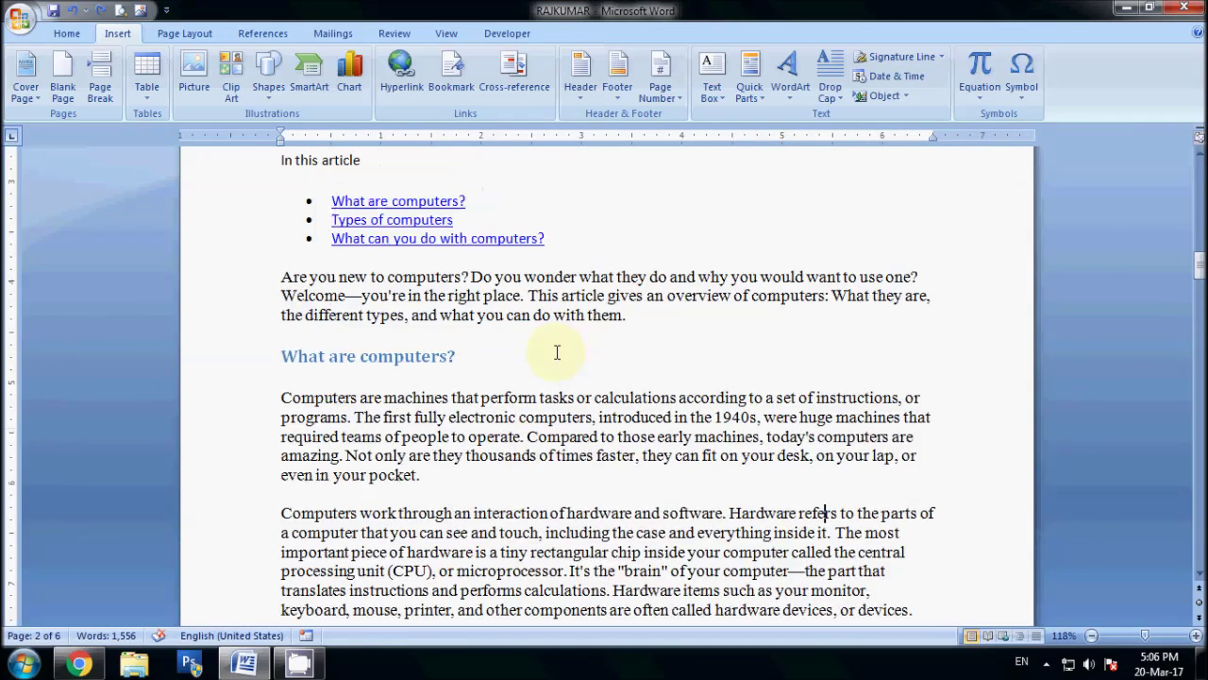
scroll(553, 344, up, 5)
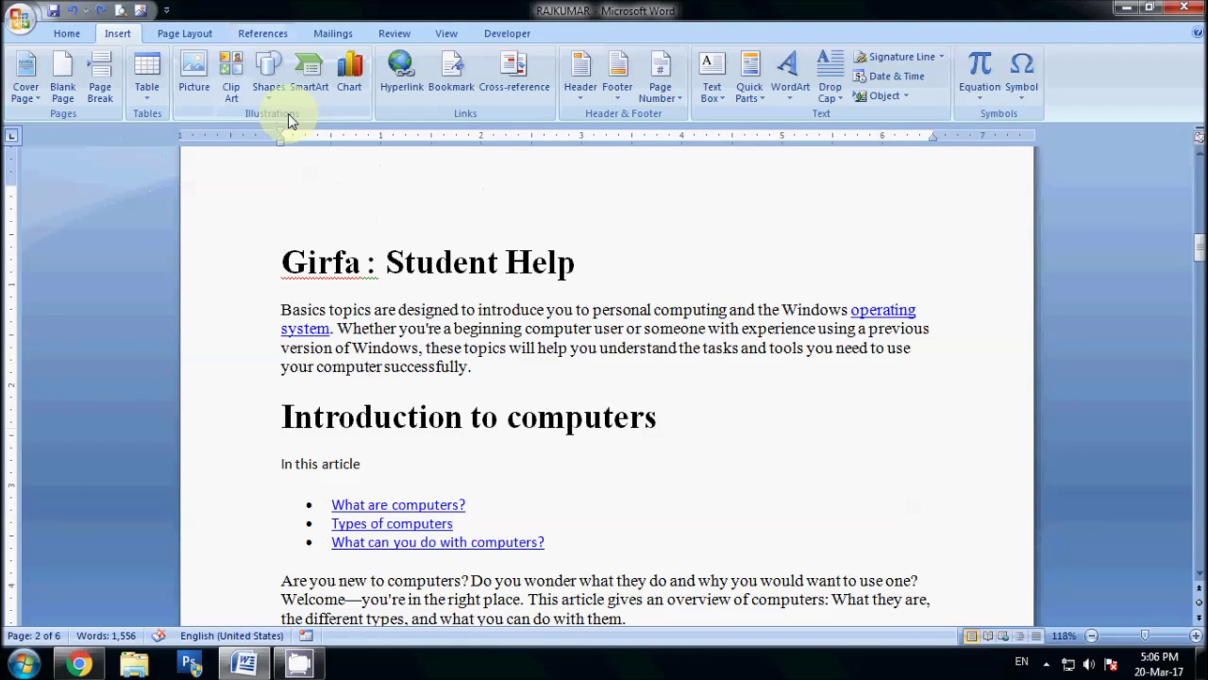
right_click(359, 281)
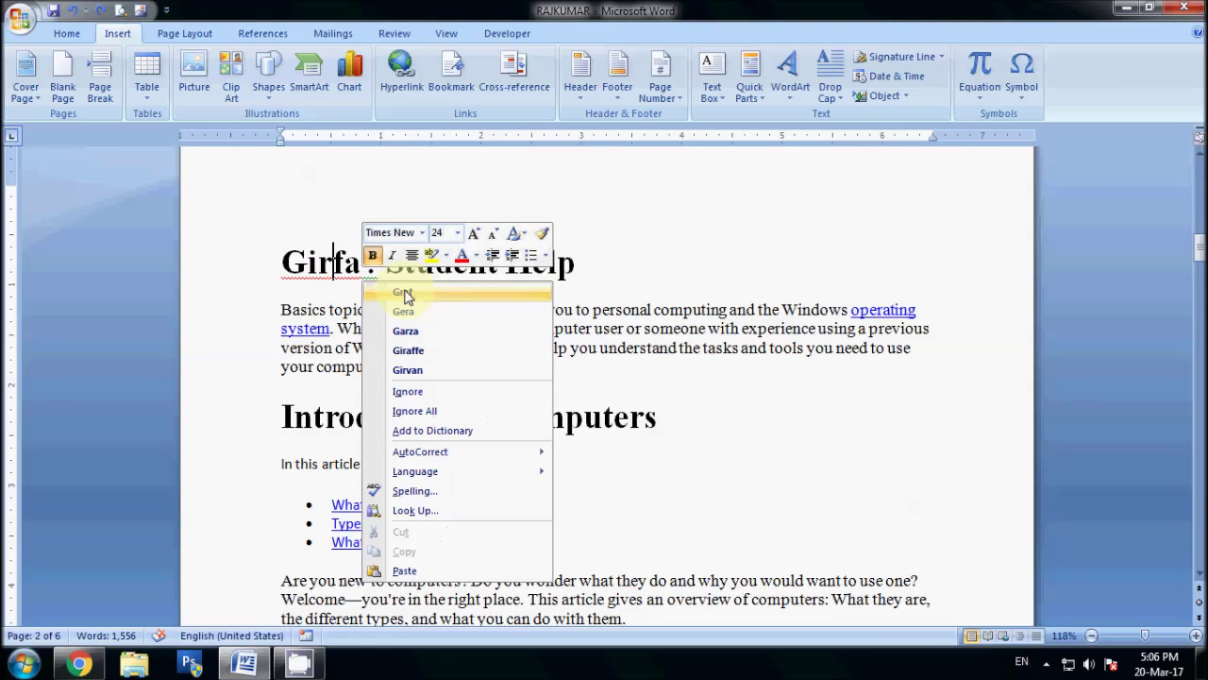
key(Escape)
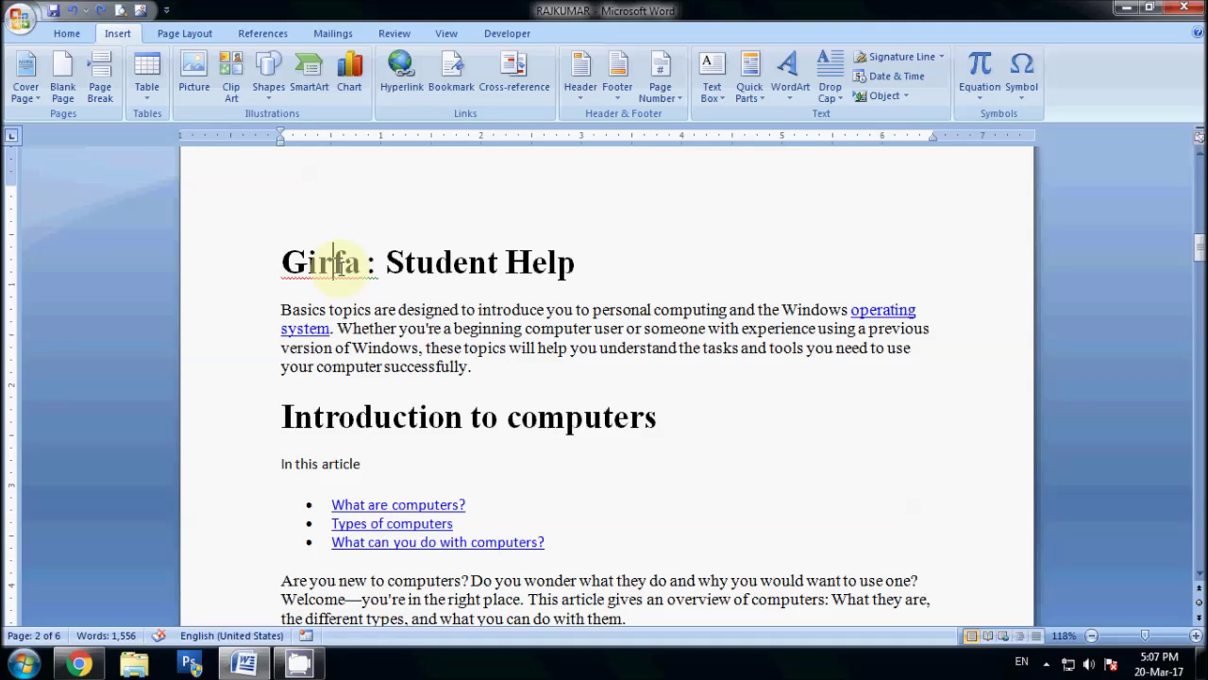
click(243, 281)
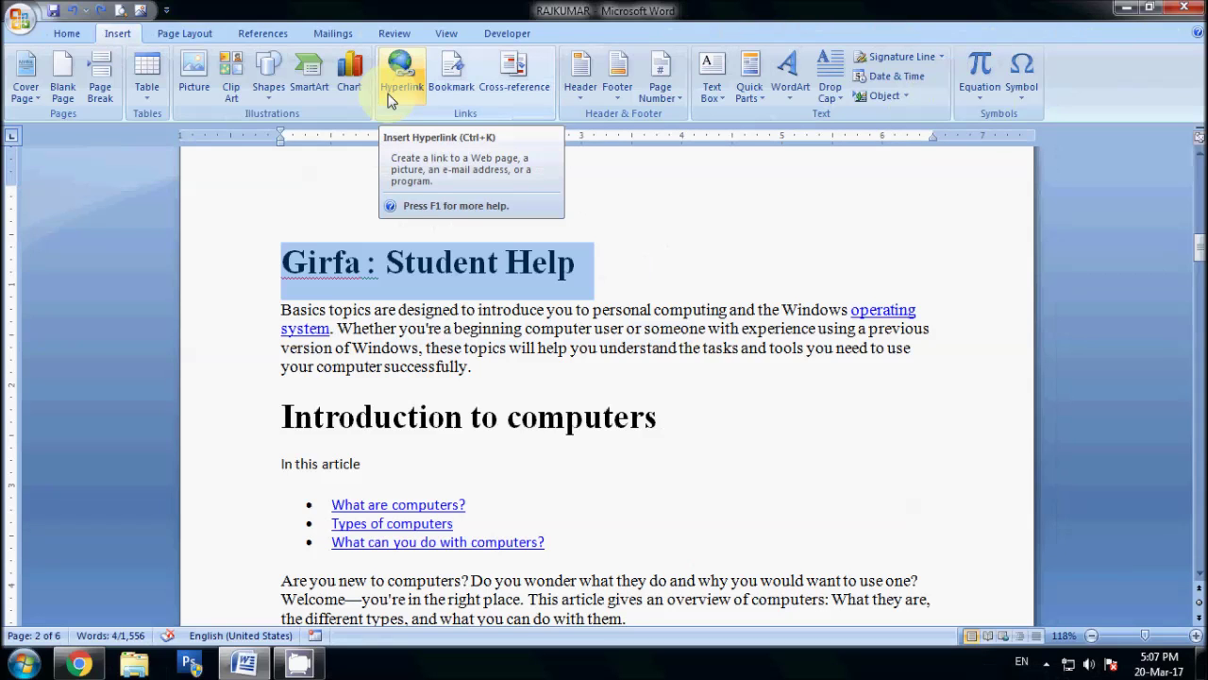
- Open the Insert Hyperlink dialog for the heading, shift it slightly right, and switch to Chrome
click(392, 94)
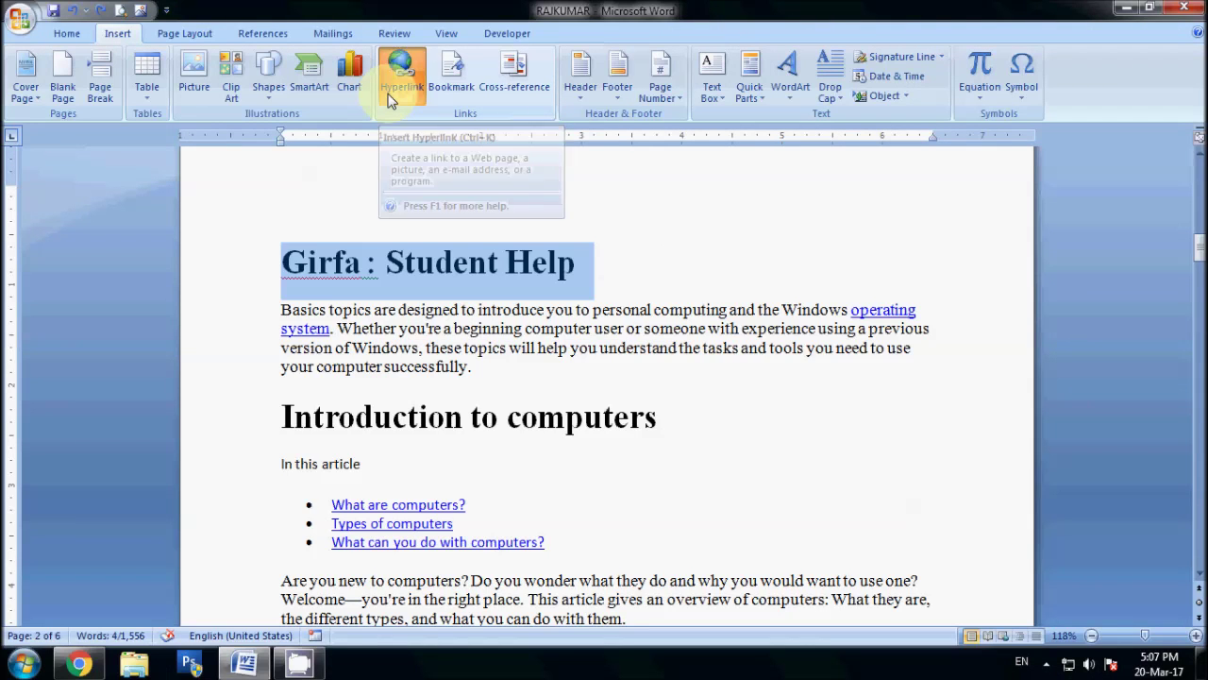
drag(500, 184, 567, 181)
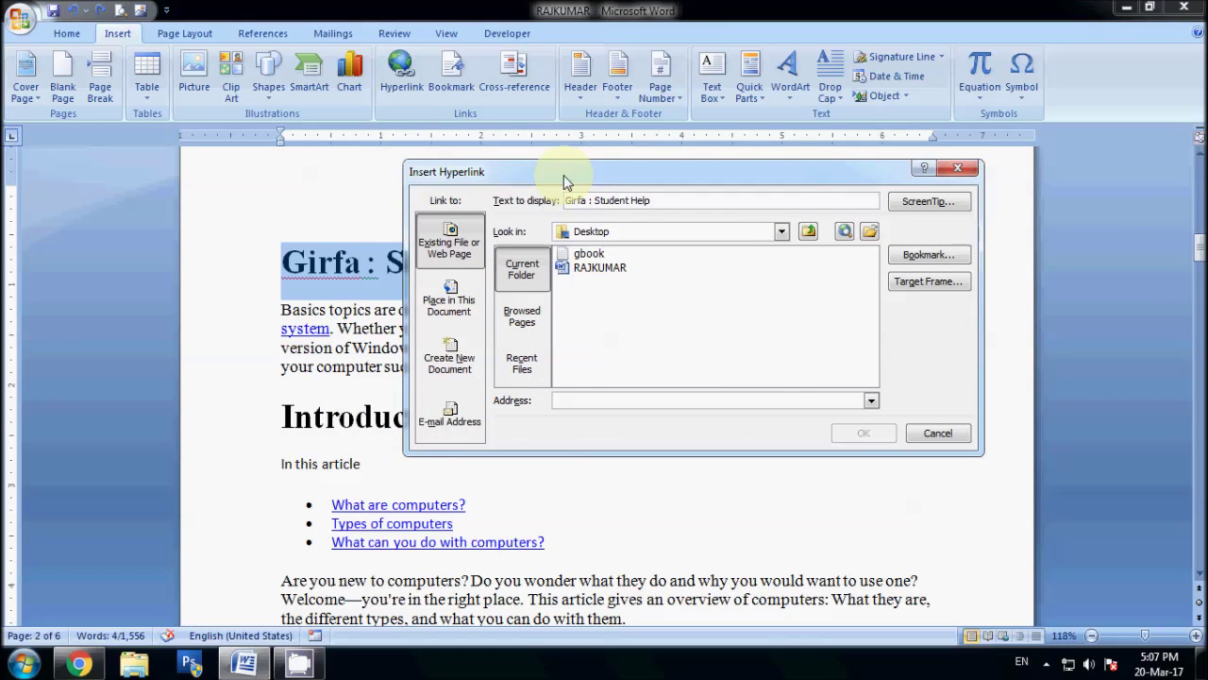
click(78, 663)
click(104, 11)
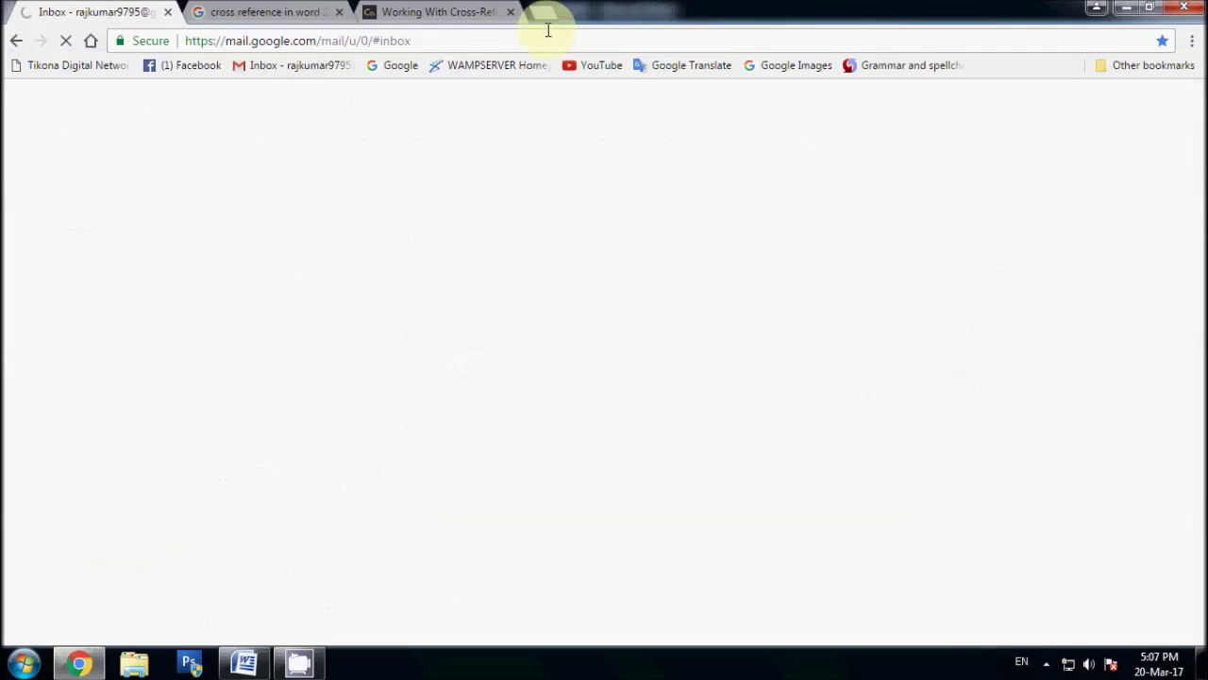
- Copy the girfahelp.blogspot.in address from Chrome and paste it into the hyperlink Address box
click(439, 11)
click(450, 40)
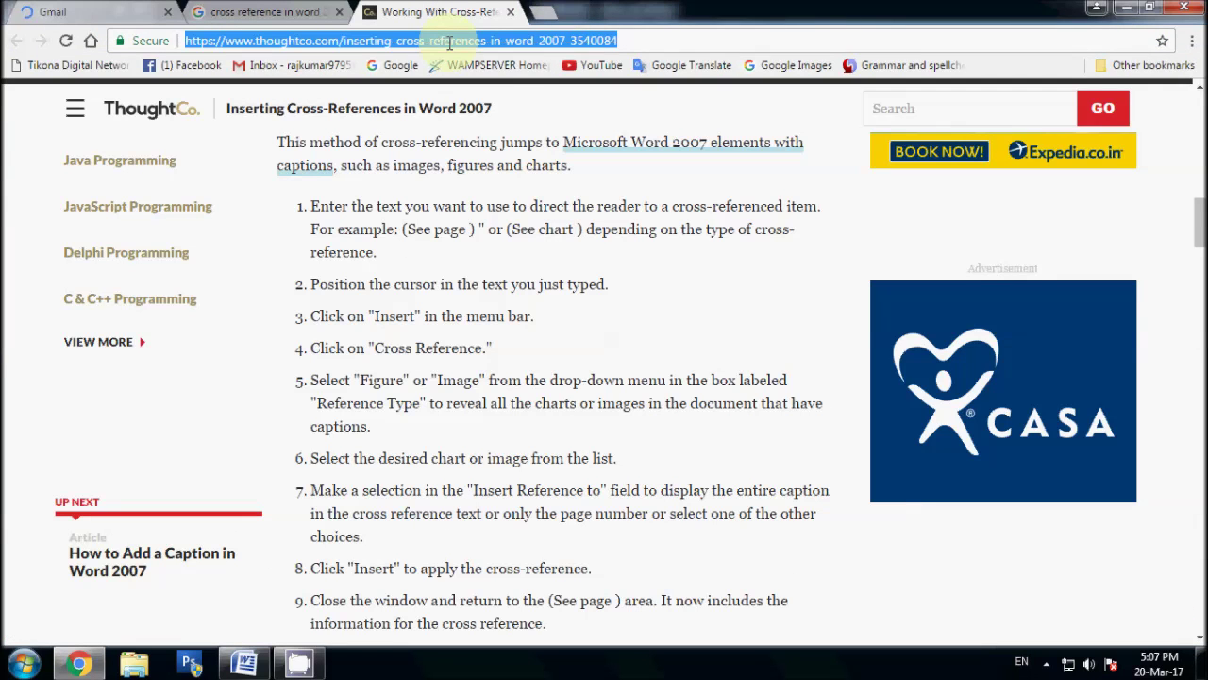
text(gi)
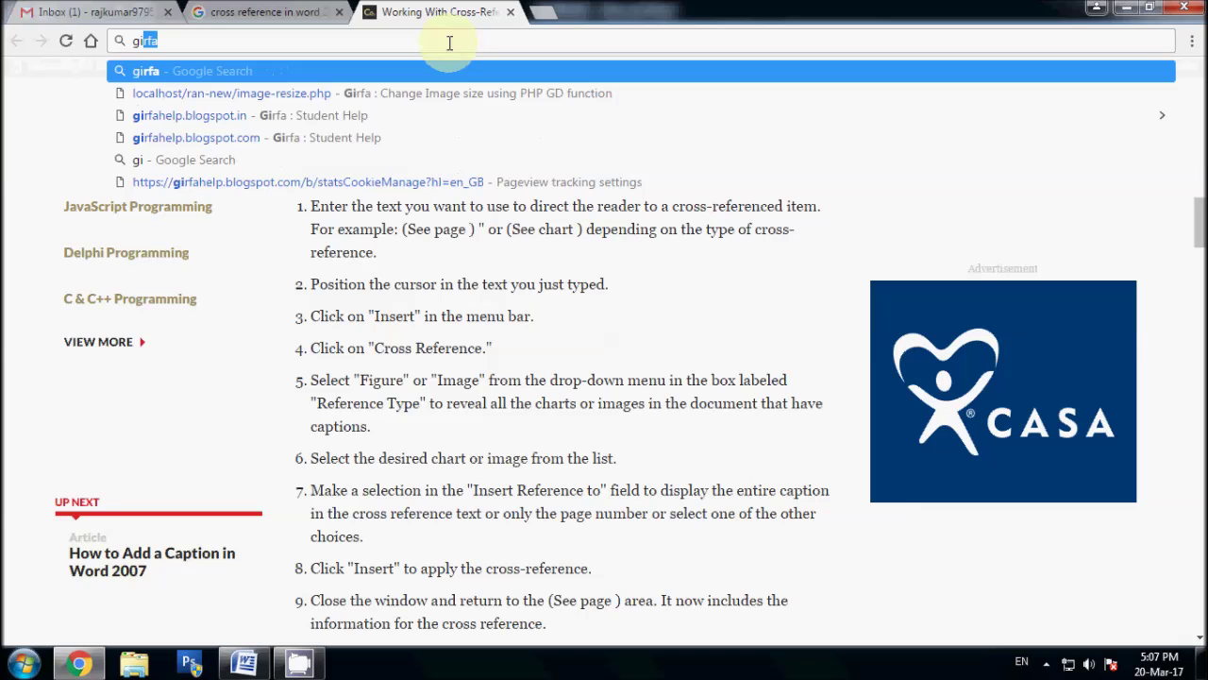
click(302, 116)
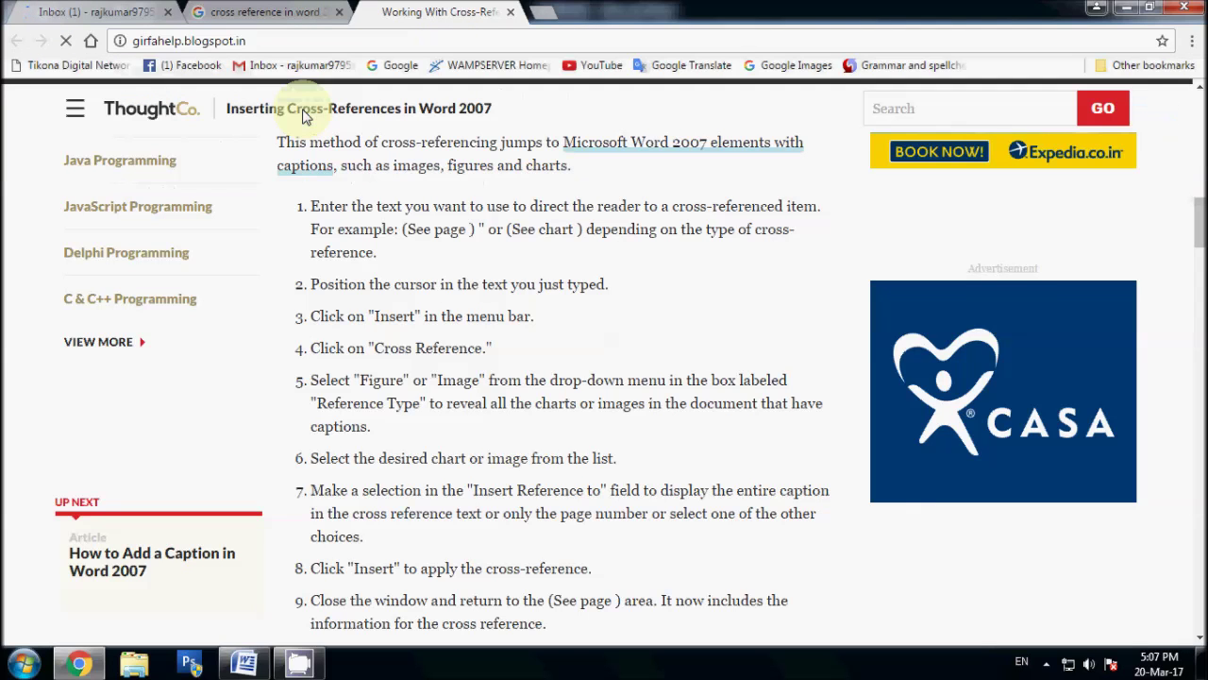
click(283, 41)
right_click(299, 41)
click(336, 102)
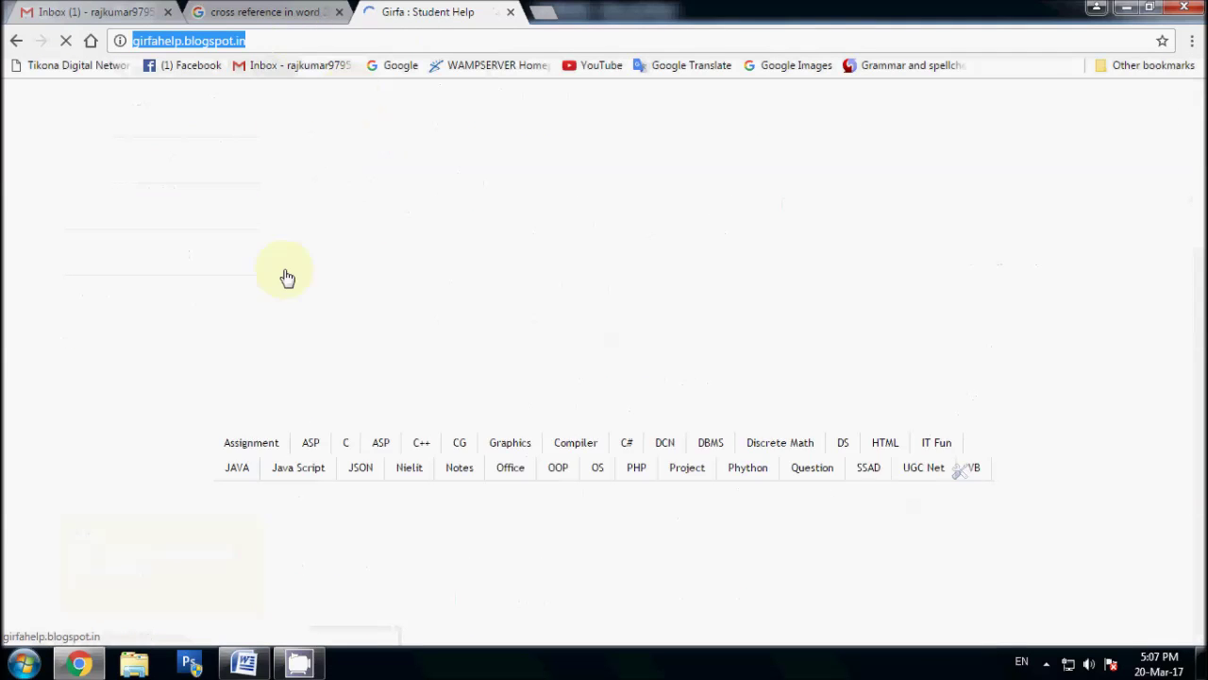
key(alt+Tab)
right_click(579, 400)
click(623, 463)
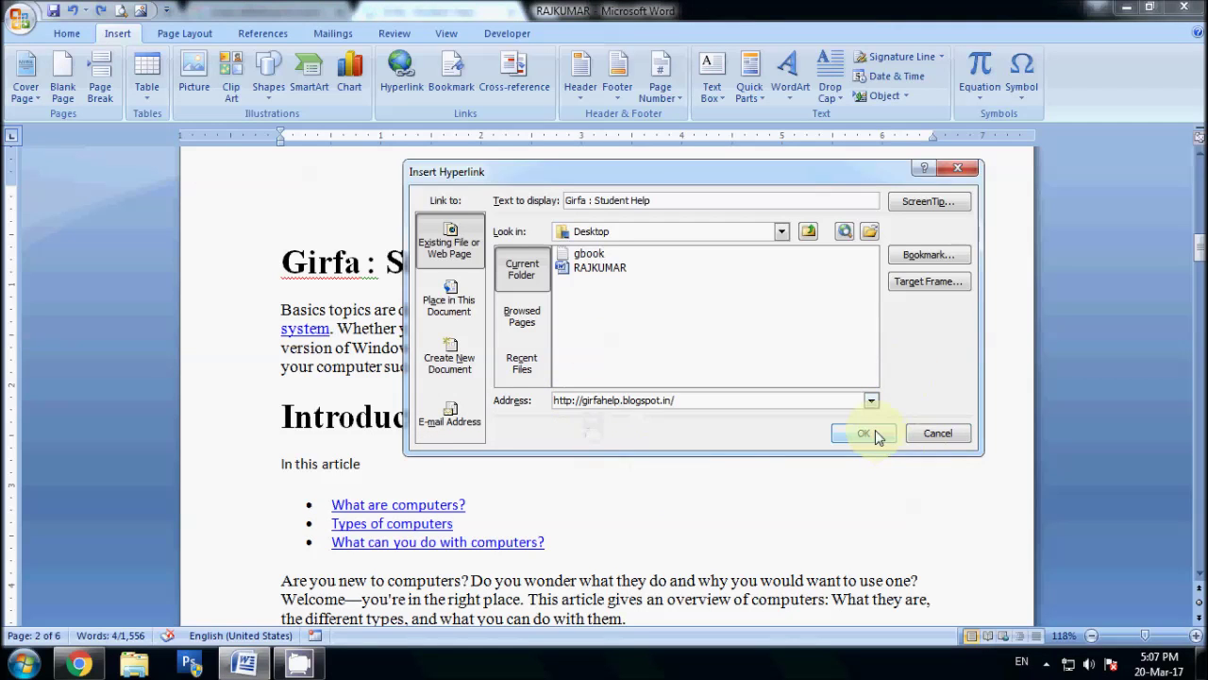
- Apply the hyperlink to the heading and follow it to the Girfa blog
click(863, 432)
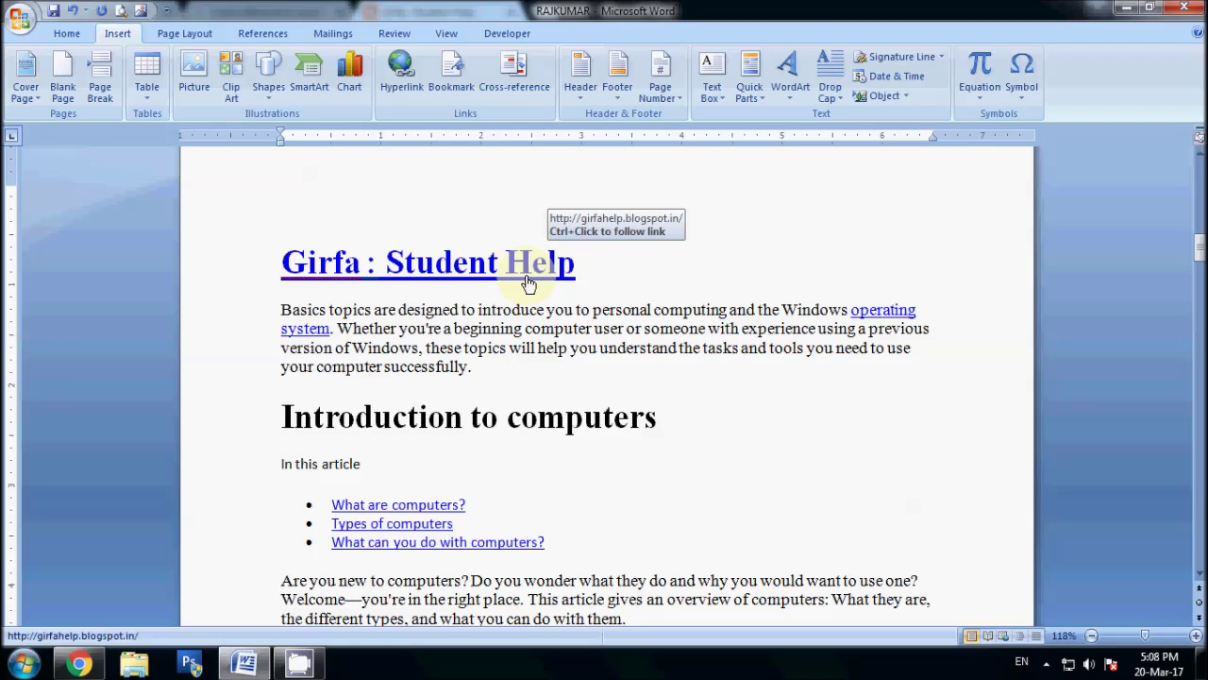
ctrl+click(529, 284)
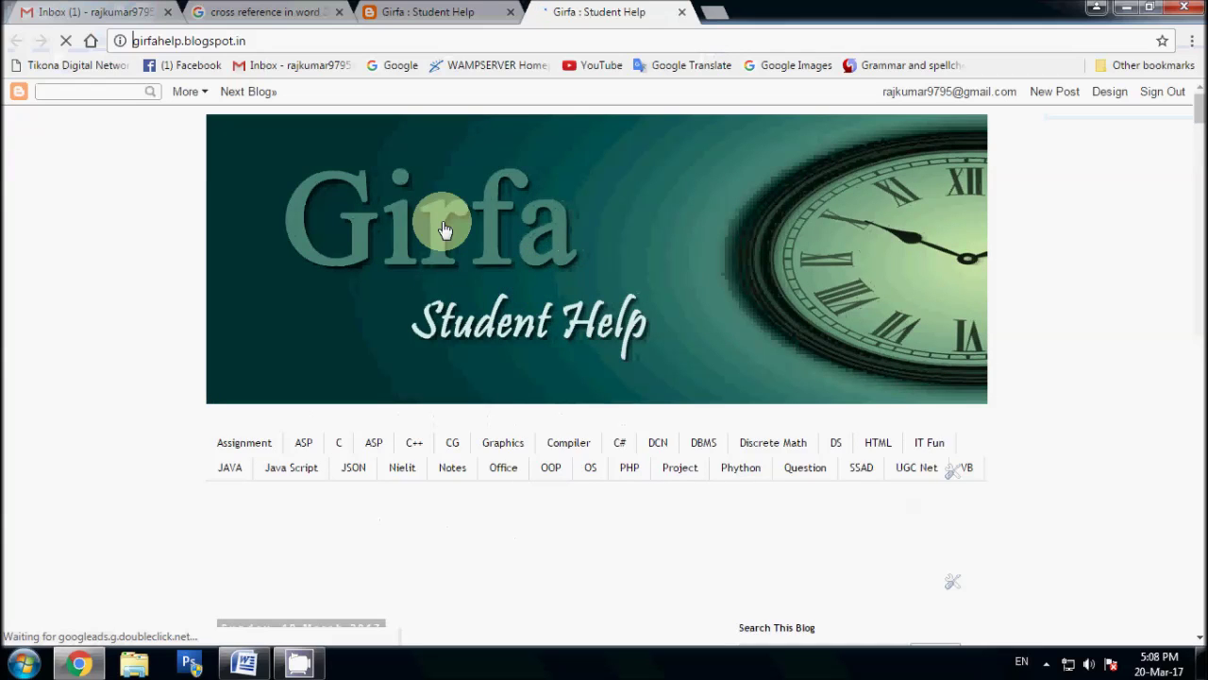
- Back in Word, add an empty line after the intro paragraph ending 'successfully.'
click(243, 663)
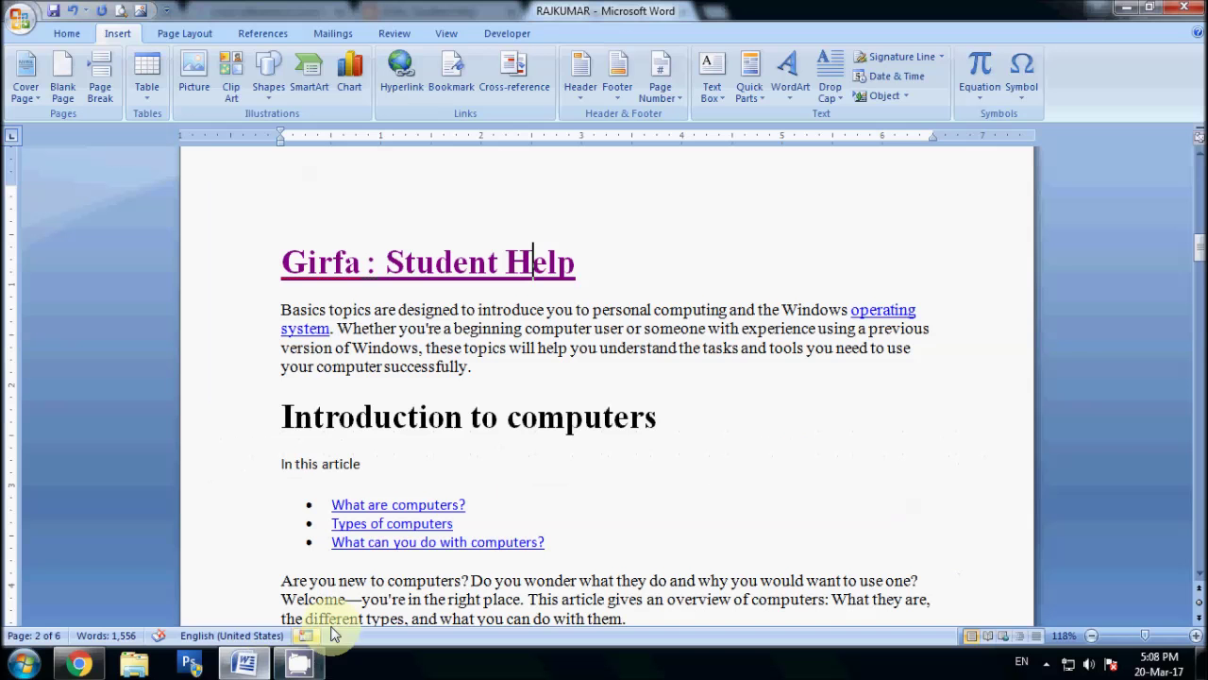
click(594, 376)
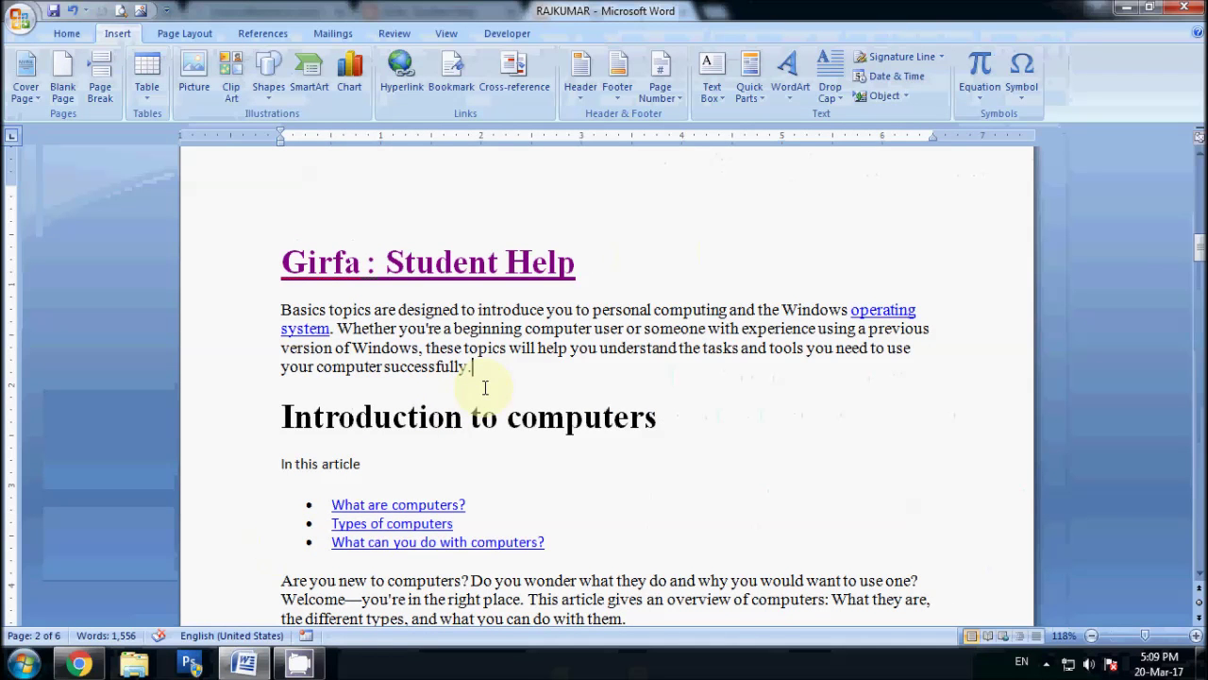
key(Return)
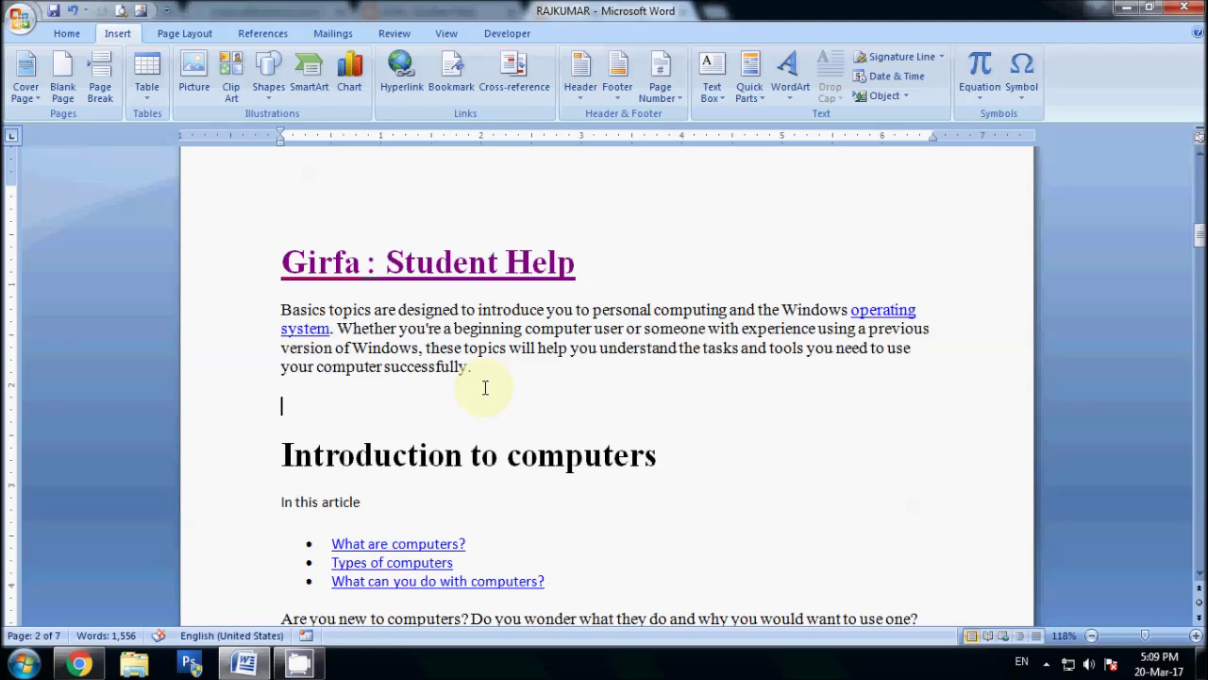
- Type 'Eniac', check its spelling suggestions, then delete the Eniac line again
text(Eniac)
click(376, 460)
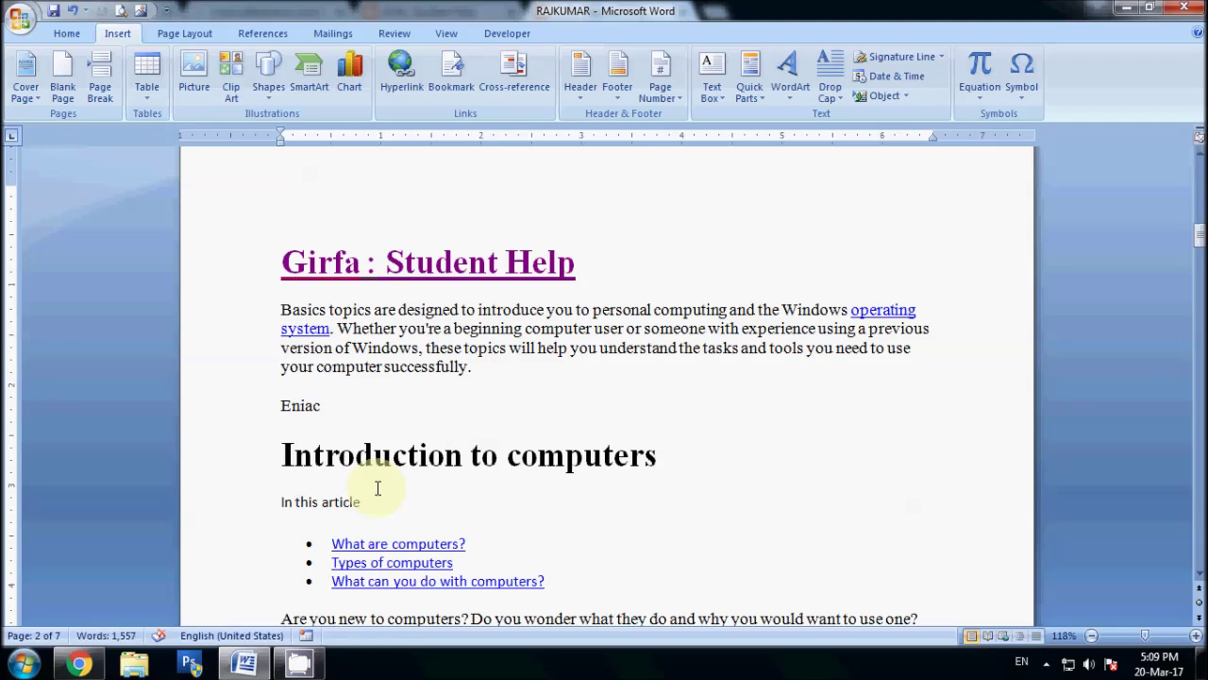
right_click(302, 405)
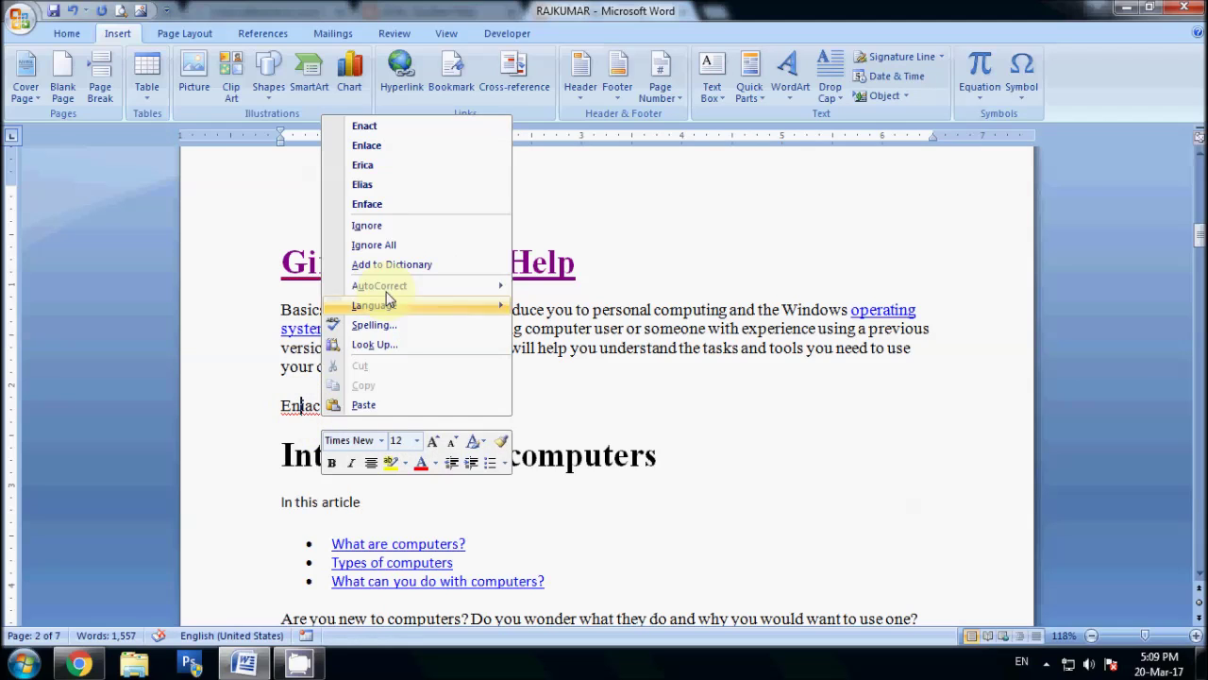
click(289, 407)
text(i)
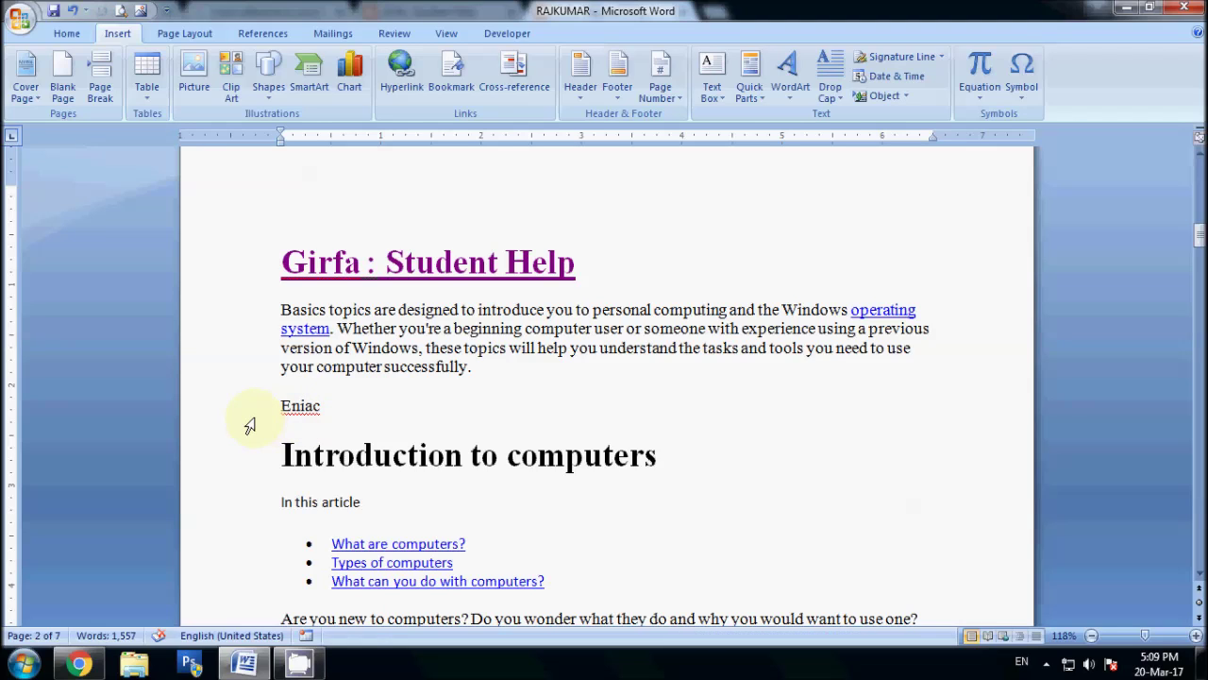
click(250, 425)
key(Delete)
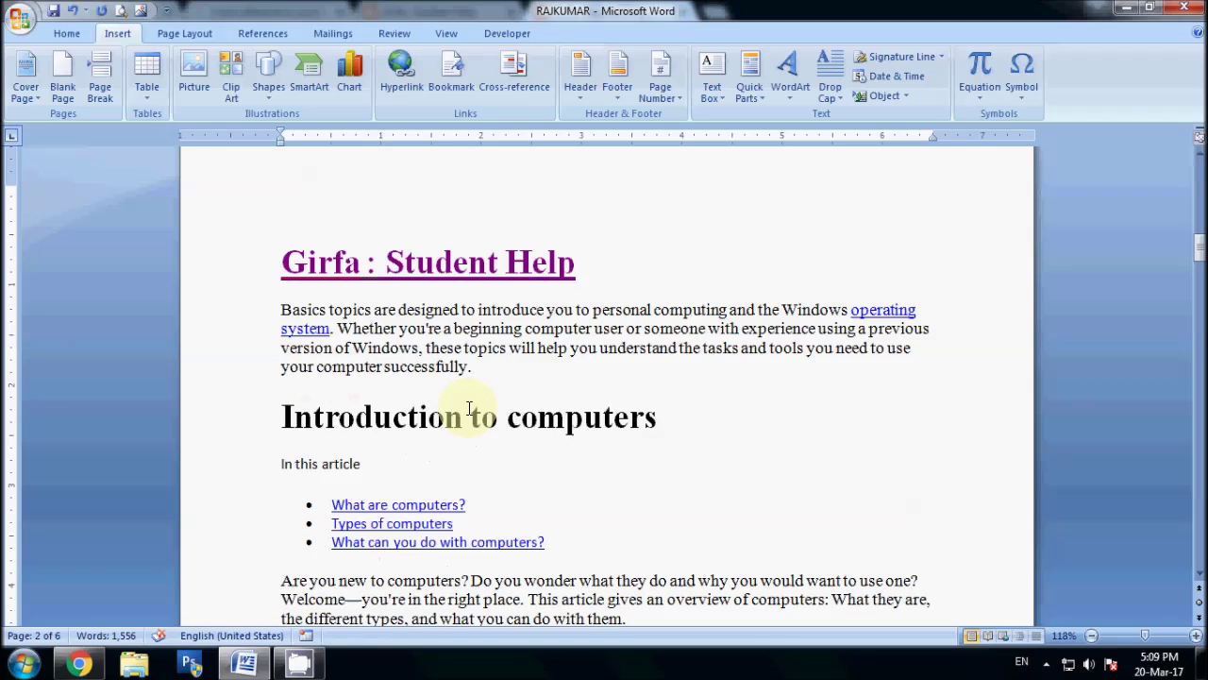
- Scroll down to the ENIAC section and select its heading word
scroll(469, 408, down, 1)
scroll(469, 407, down, 5)
scroll(469, 408, down, 5)
scroll(469, 408, down, 4)
scroll(469, 408, down, 6)
scroll(462, 412, down, 1)
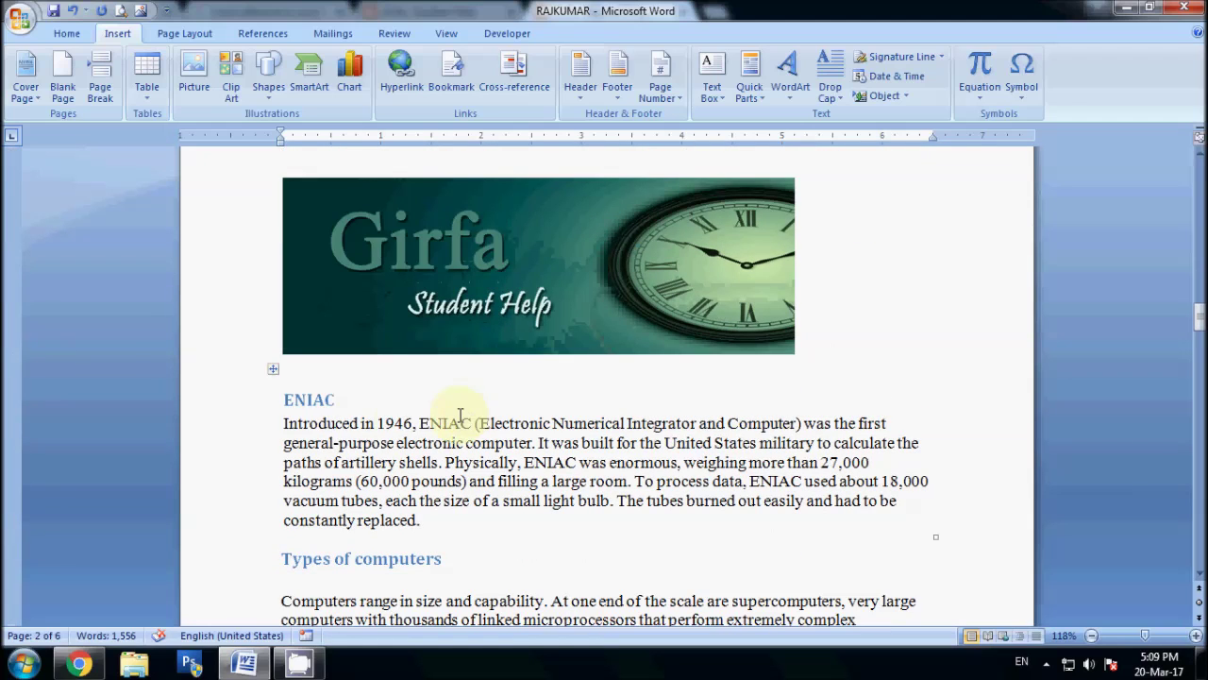
click(314, 403)
double_click(314, 403)
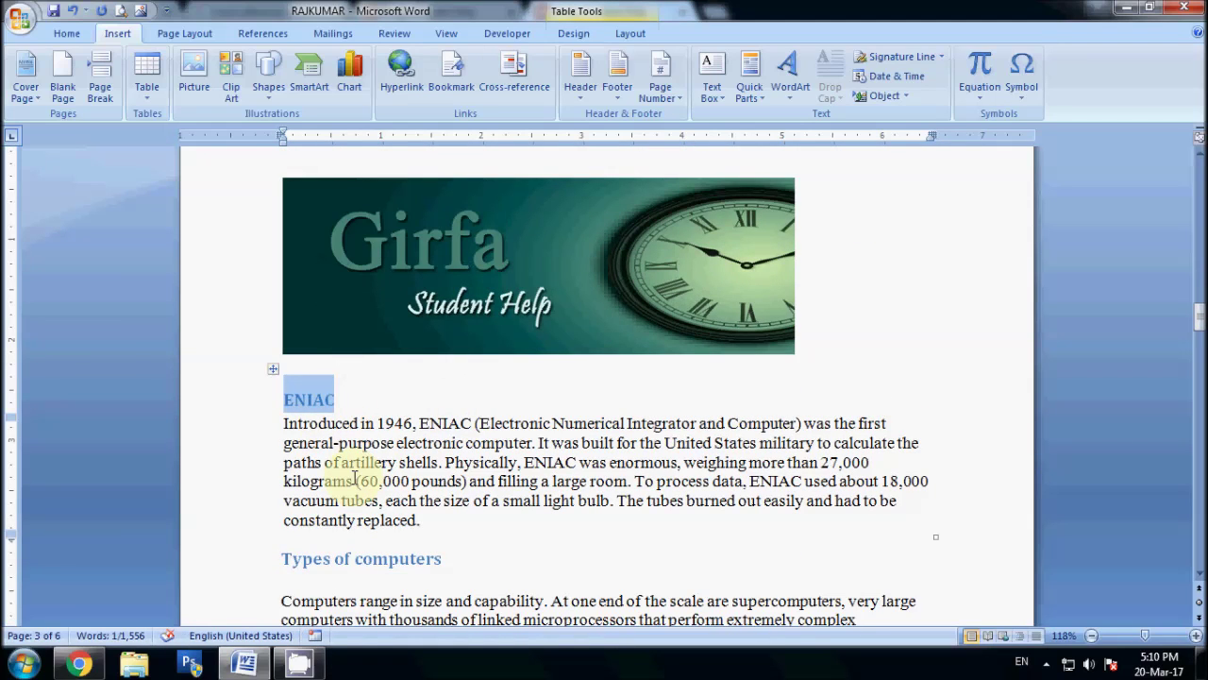
- Start a bookmark named 'e-compu' for the heading, then close the dialog without adding it
click(463, 87)
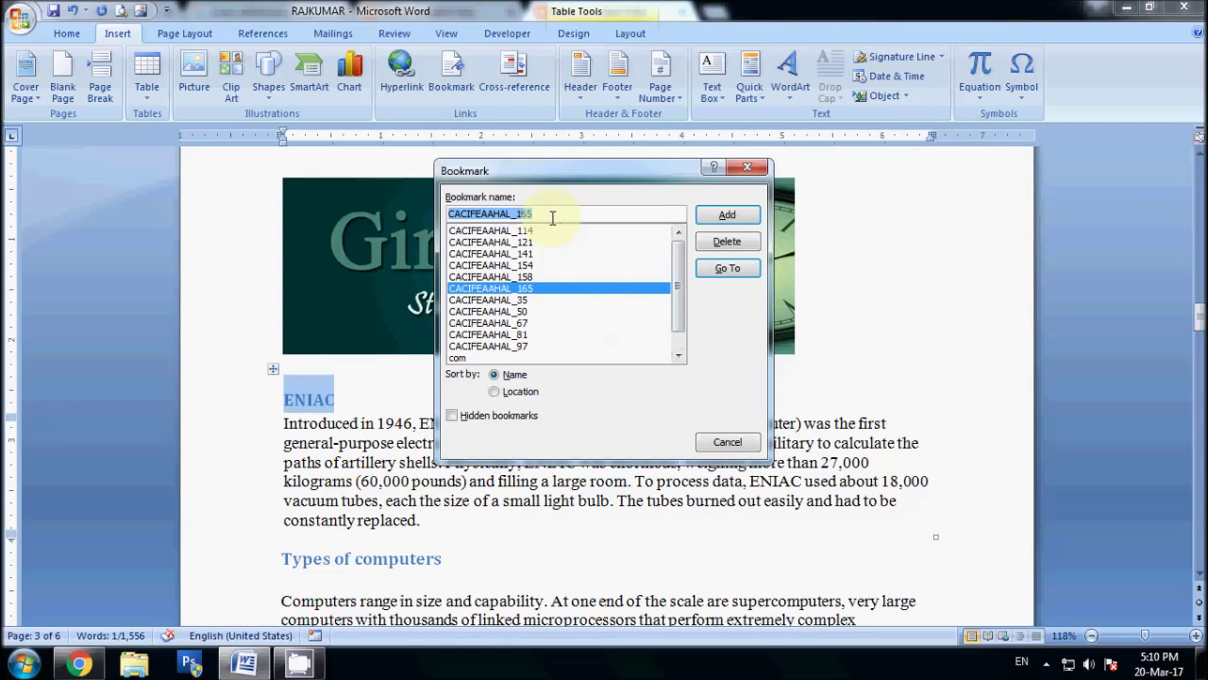
text(e)
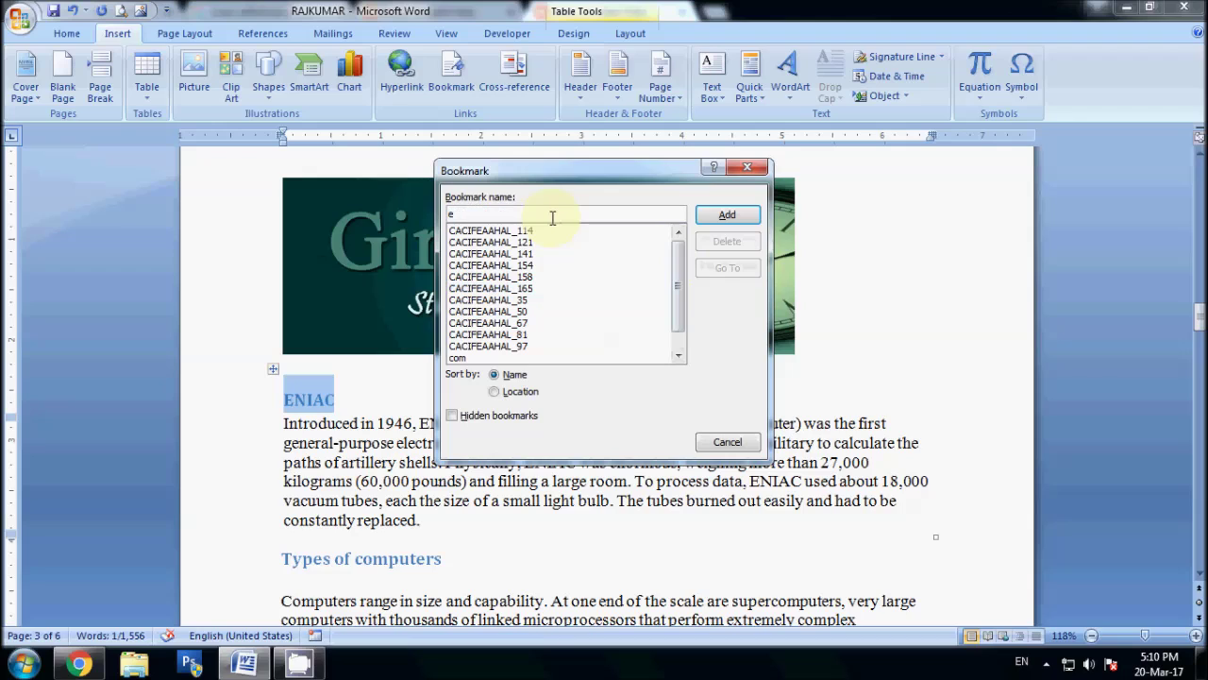
text(-computer)
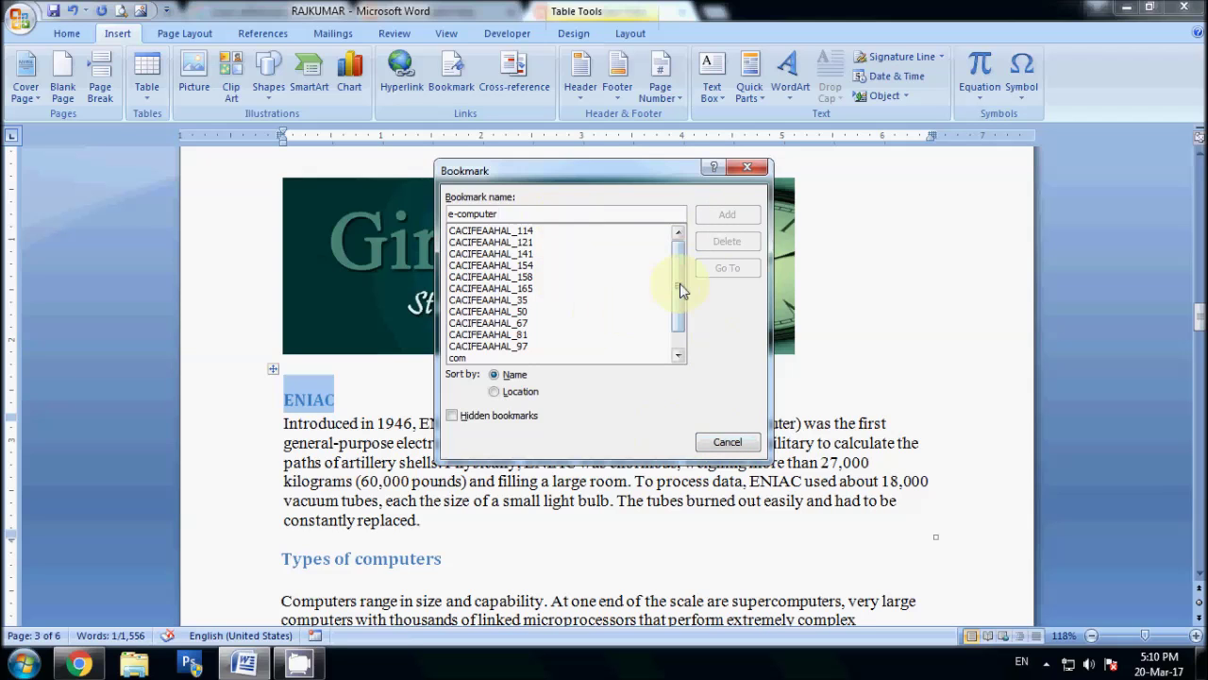
click(752, 172)
scroll(558, 472, down, 1)
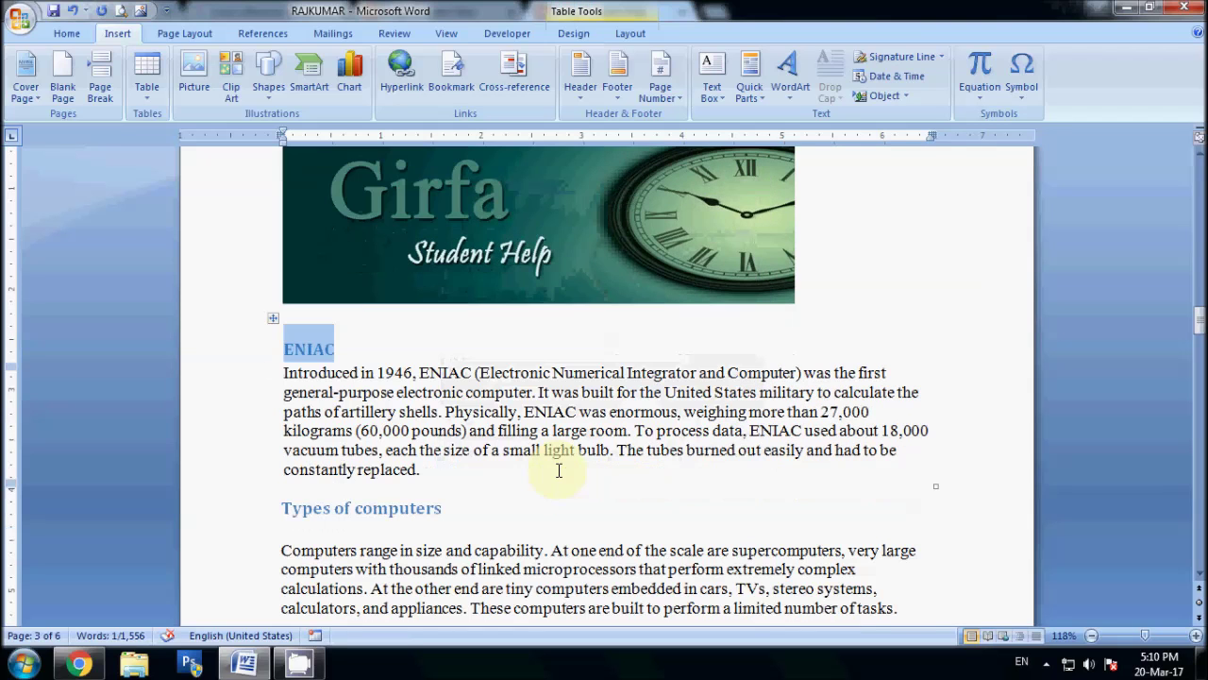
- Replace the ENIAC heading with 'First Computer' on its own line
key(Delete)
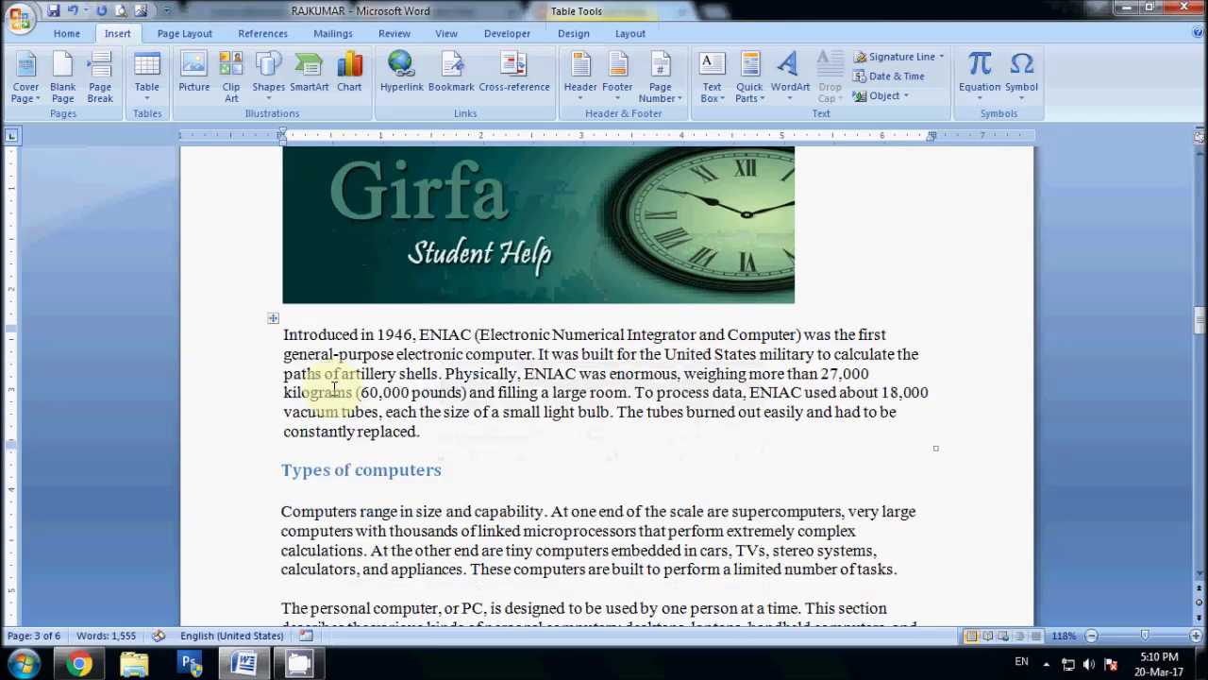
key(Return)
key(Up)
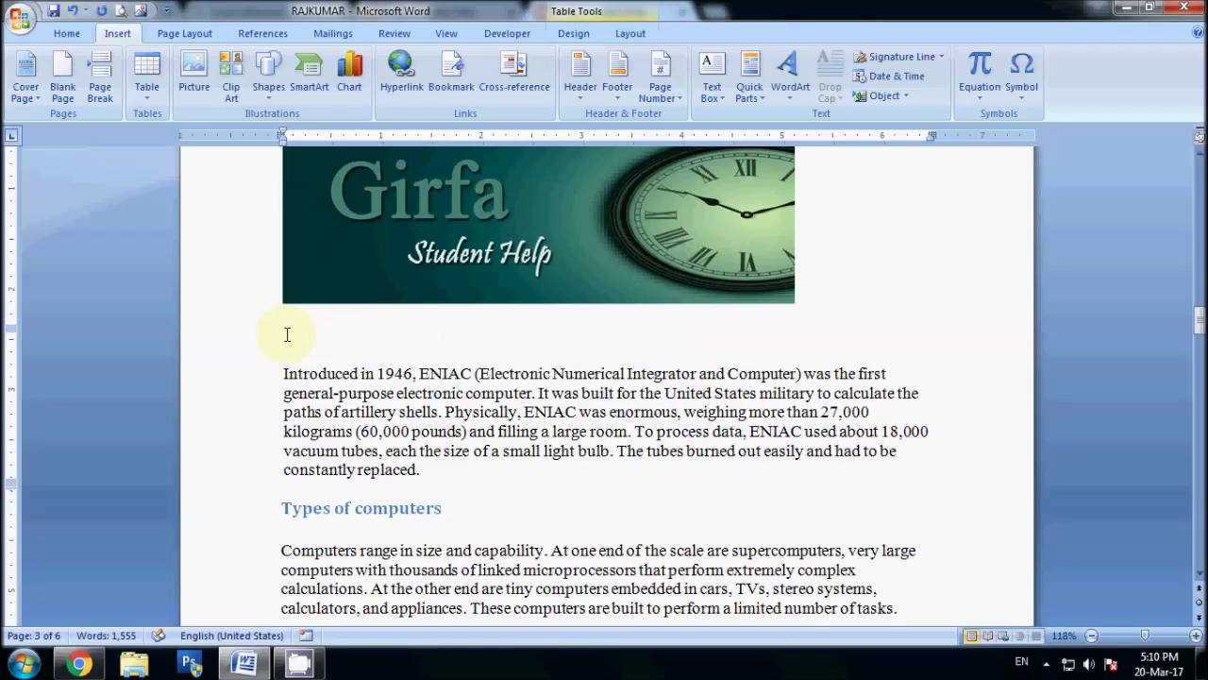
text(Firs)
text(t Computer)
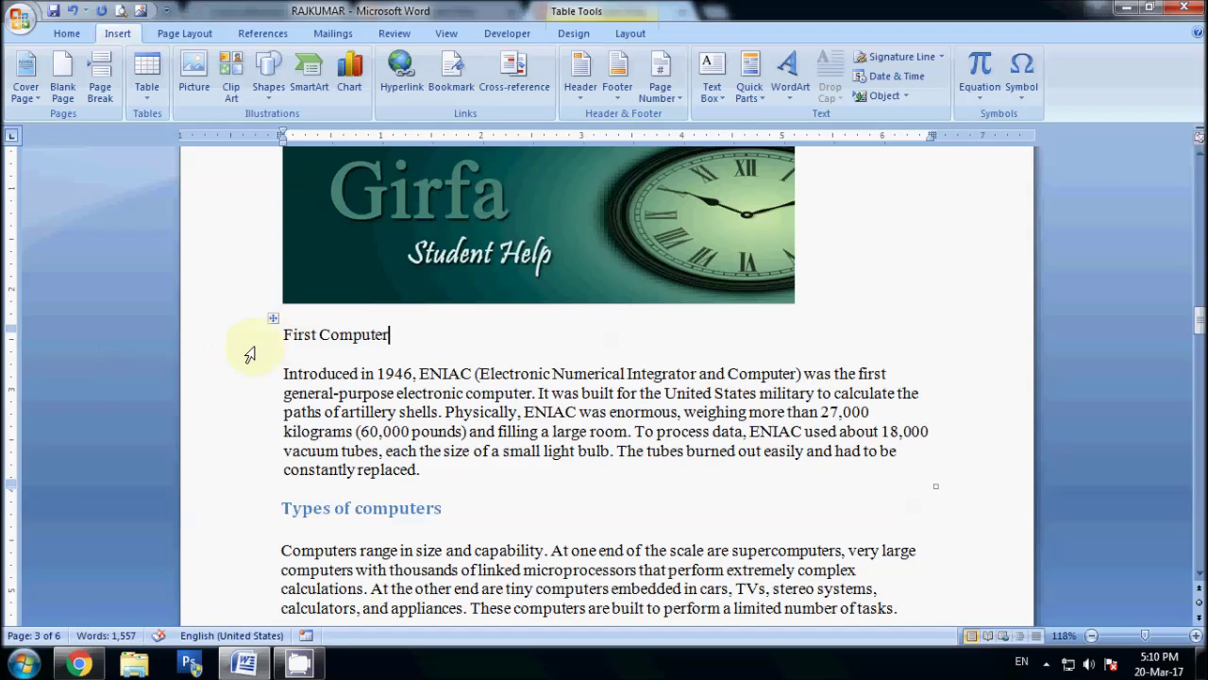
- Select just the 'First Computer' heading text and bring up the Bookmark dialog
drag(253, 338, 257, 347)
click(256, 346)
click(348, 375)
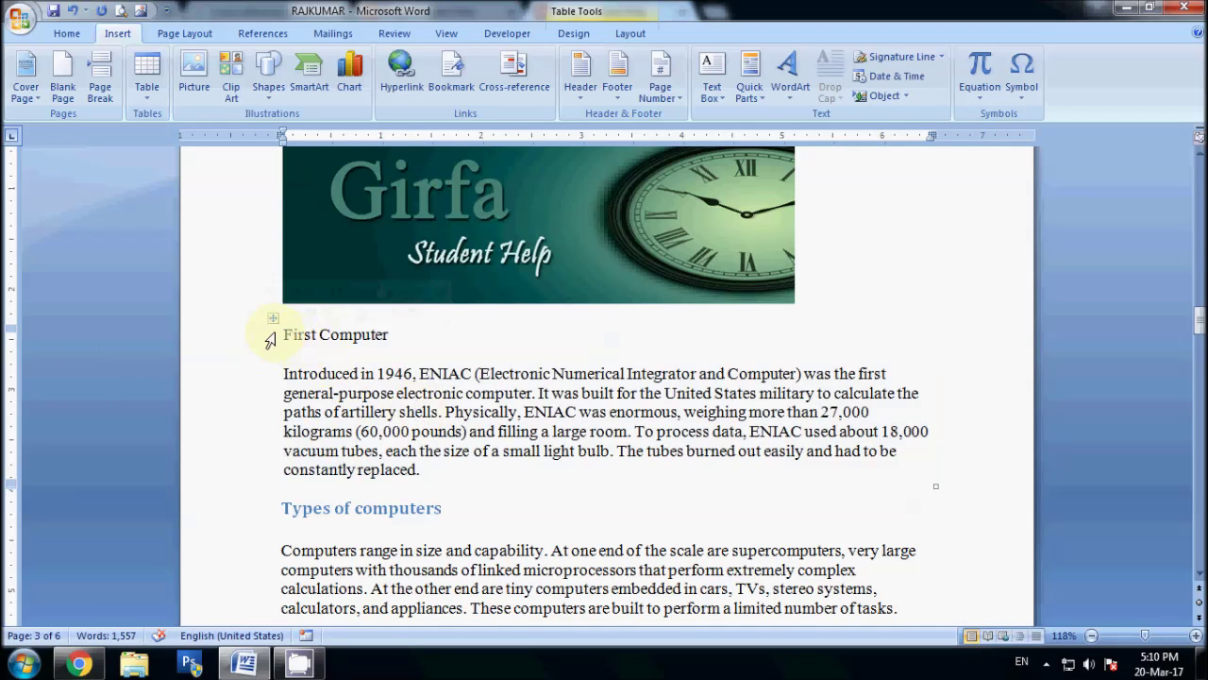
click(270, 331)
drag(385, 335, 285, 336)
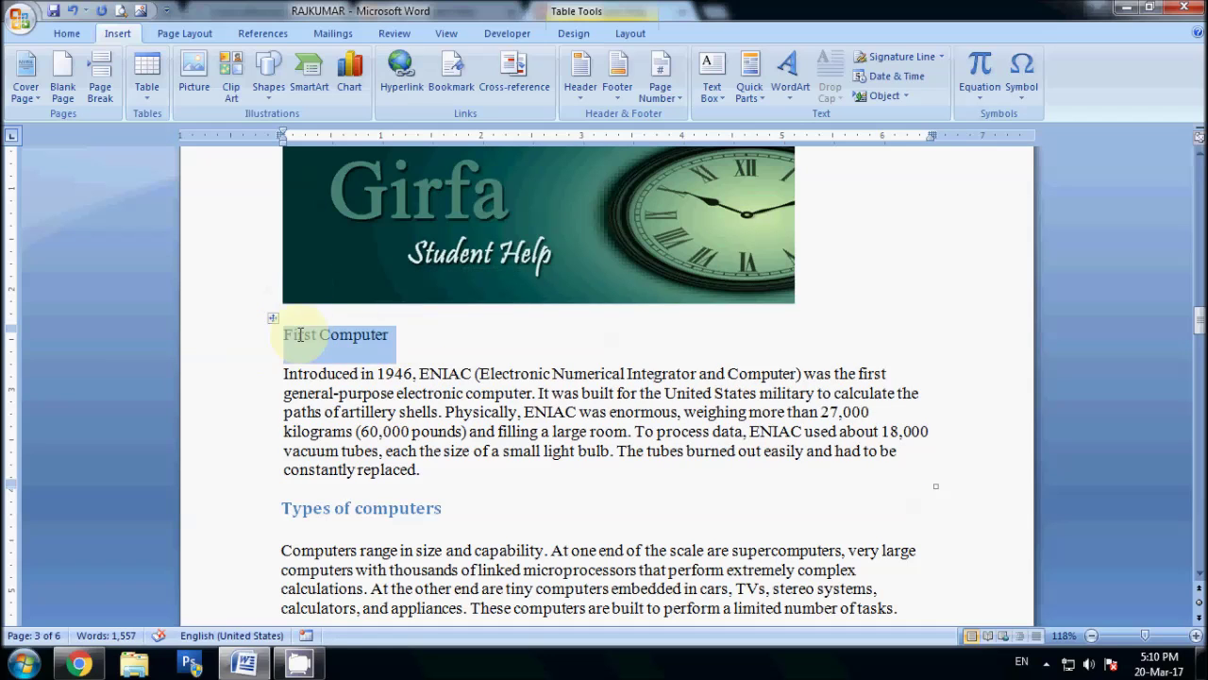
click(451, 79)
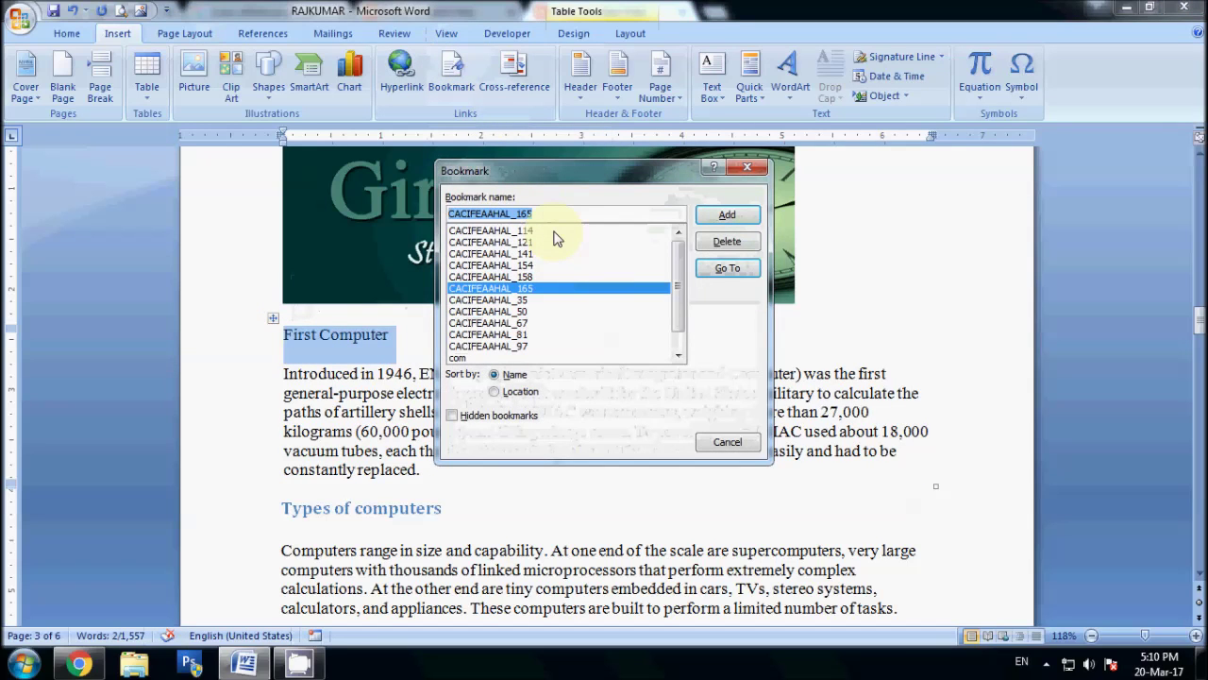
- After trying 'f-com' and 'f-computer', add the existing 'com' bookmark to the First Computer heading
text(f-computeer)
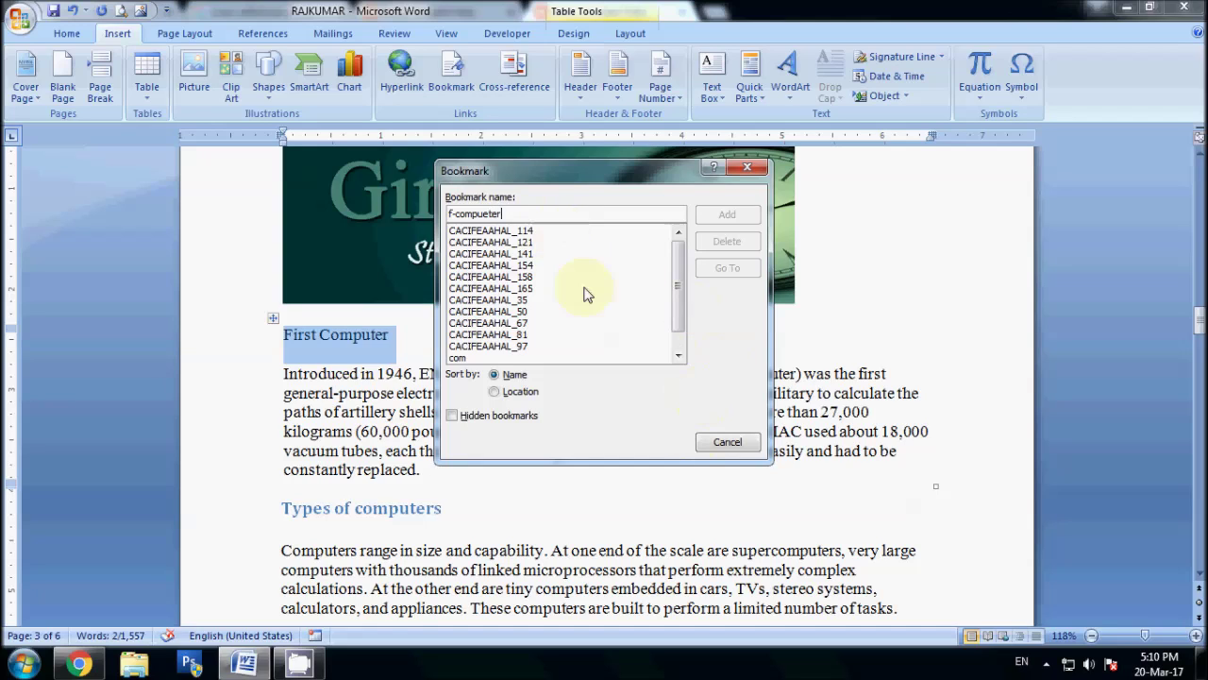
scroll(676, 268, down, 1)
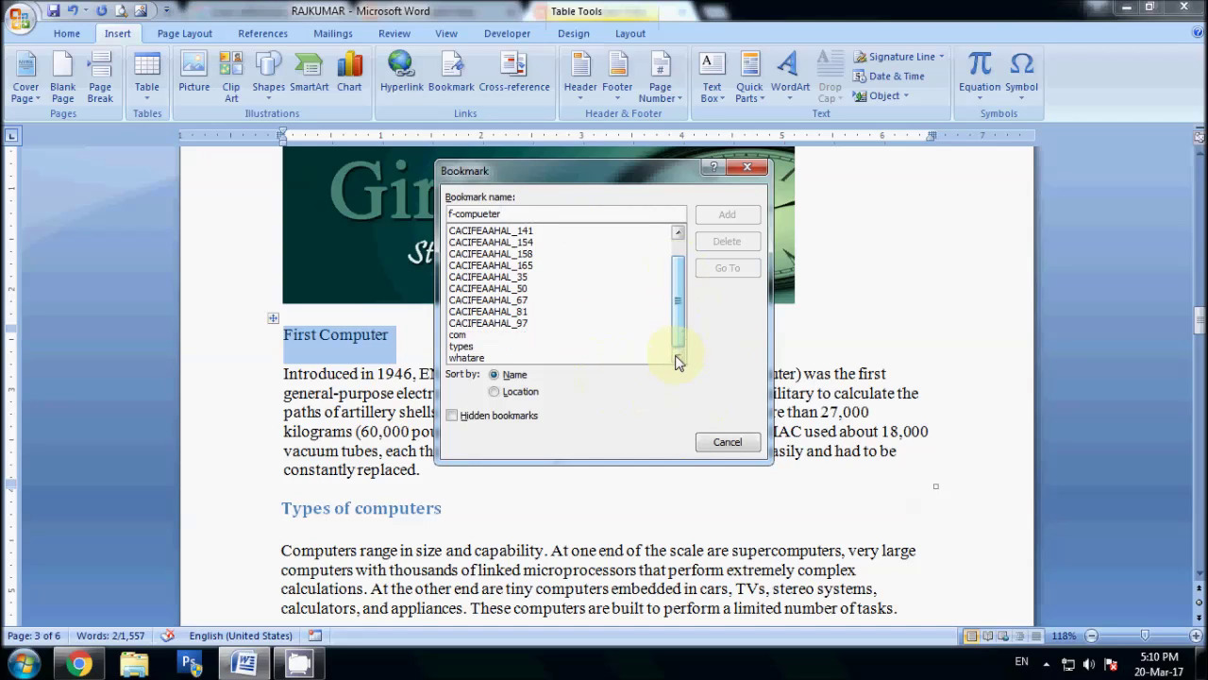
click(463, 335)
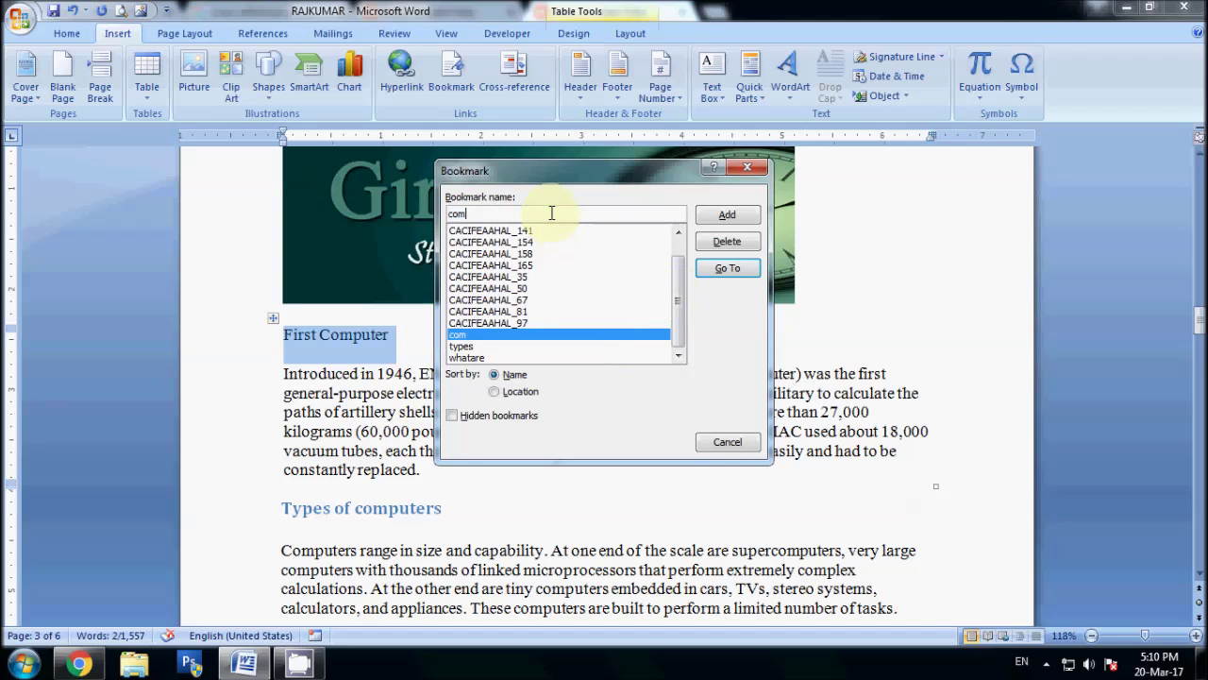
text(f)
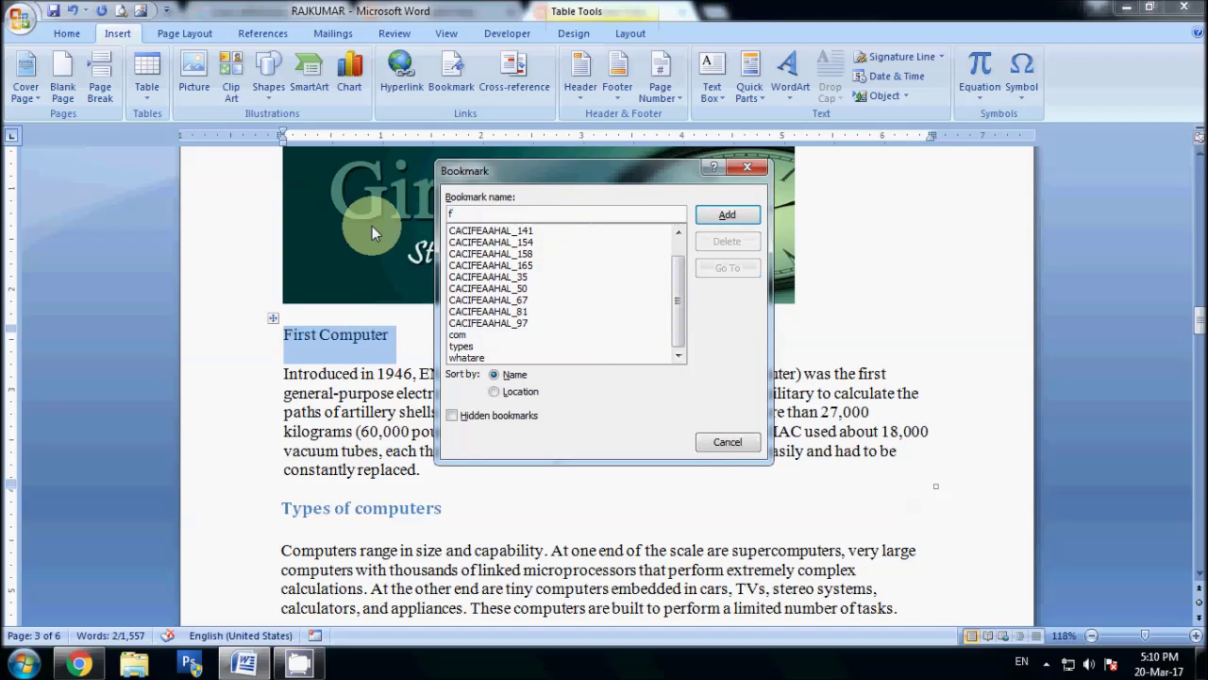
text(-computer)
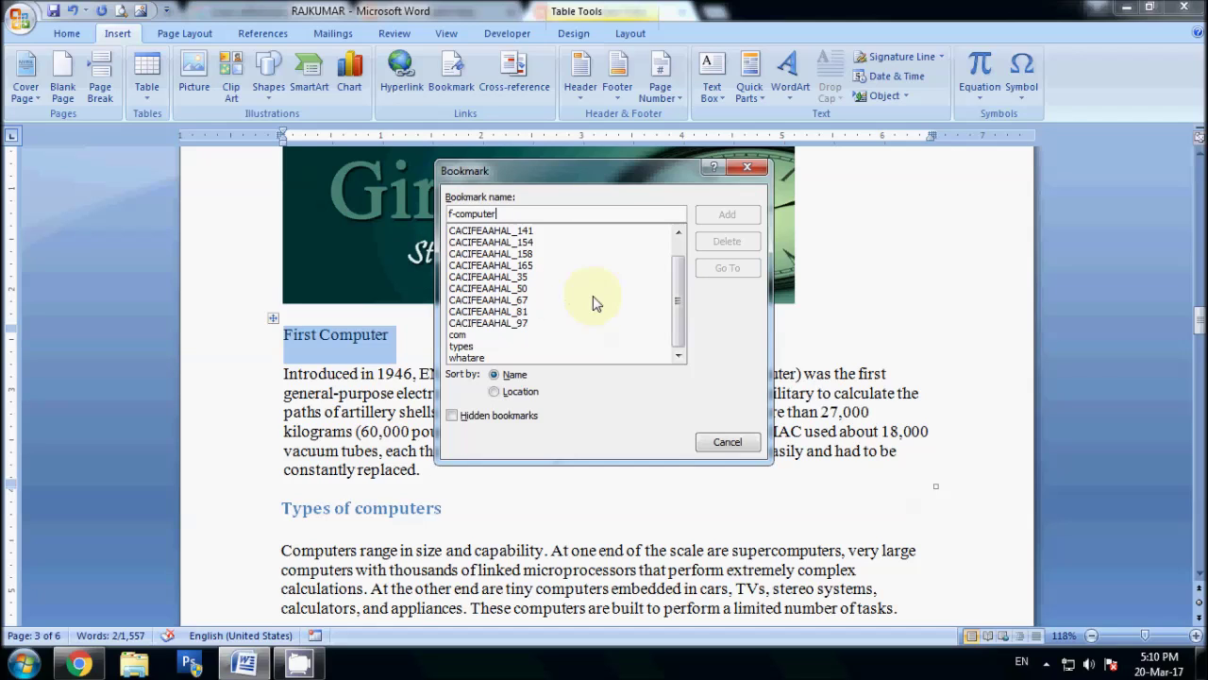
scroll(676, 310, up, 1)
click(472, 357)
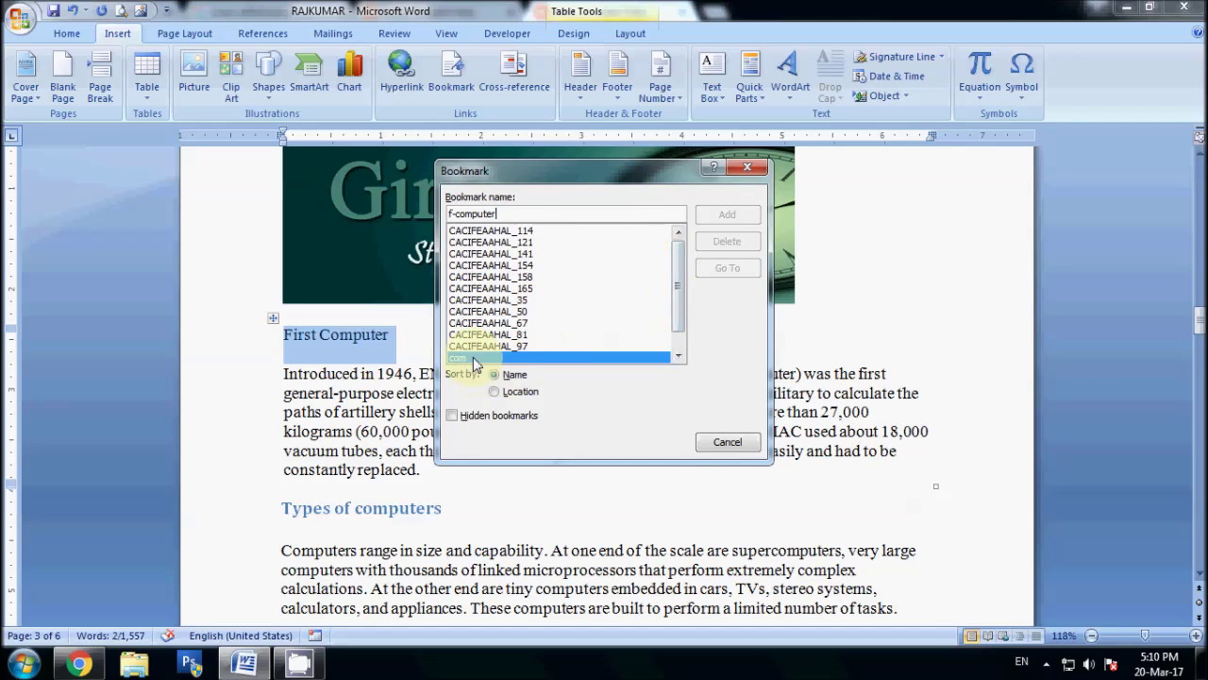
click(727, 216)
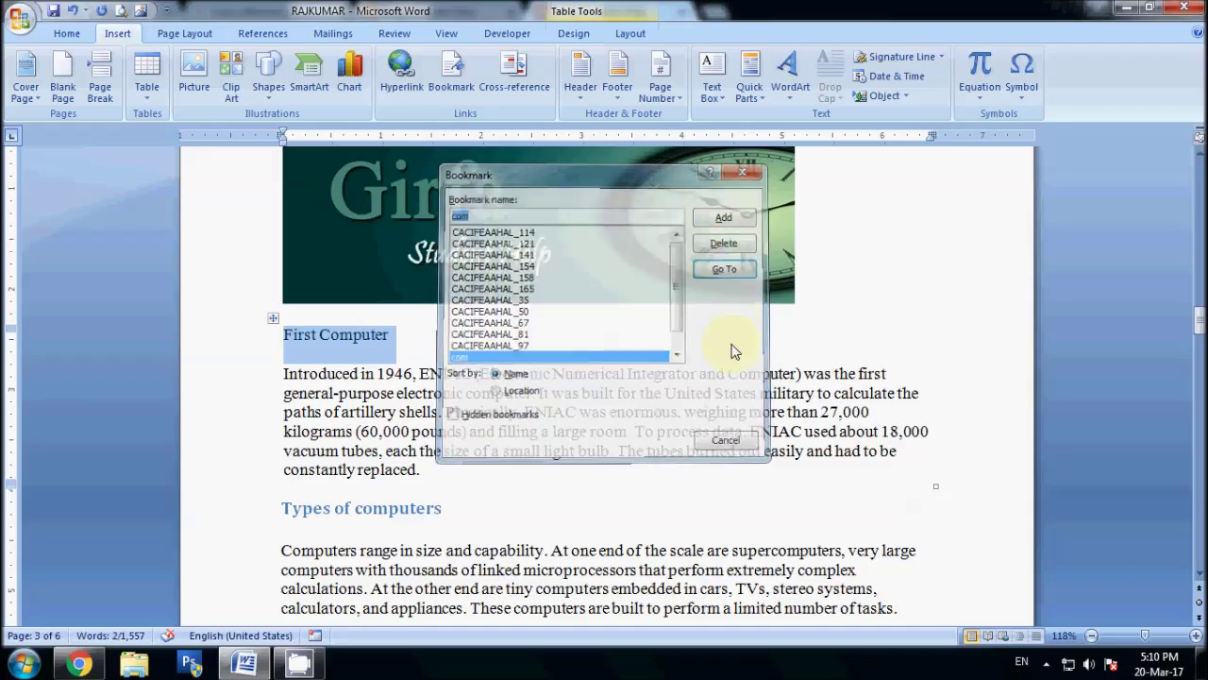
click(651, 455)
- Scroll through the document and place the cursor above the Girfa title on page 2
scroll(651, 455, down, 10)
scroll(651, 455, down, 7)
scroll(651, 455, down, 10)
scroll(651, 455, down, 10)
scroll(651, 455, down, 5)
scroll(651, 455, up, 5)
scroll(652, 454, up, 11)
scroll(652, 454, up, 5)
scroll(653, 454, up, 5)
scroll(652, 454, up, 5)
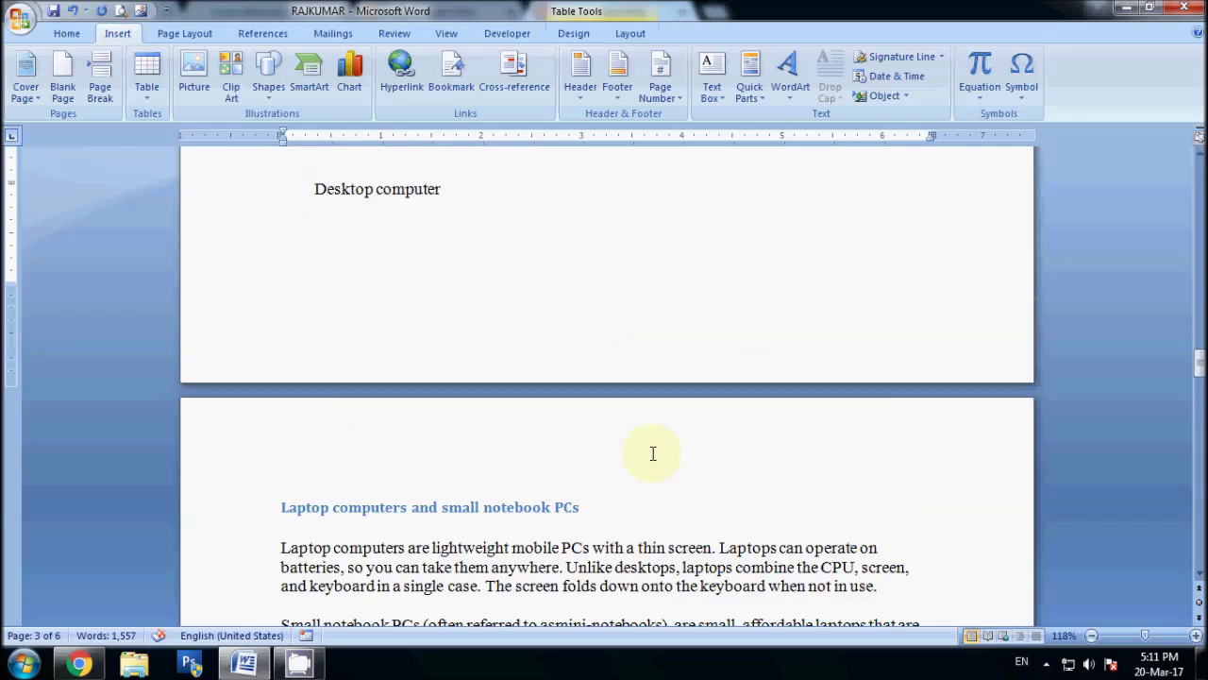
scroll(652, 454, up, 6)
scroll(651, 453, up, 9)
scroll(651, 453, up, 5)
scroll(651, 453, up, 15)
scroll(652, 453, up, 5)
scroll(652, 453, up, 5)
scroll(652, 454, up, 7)
scroll(652, 454, down, 5)
scroll(652, 454, down, 6)
scroll(654, 453, down, 2)
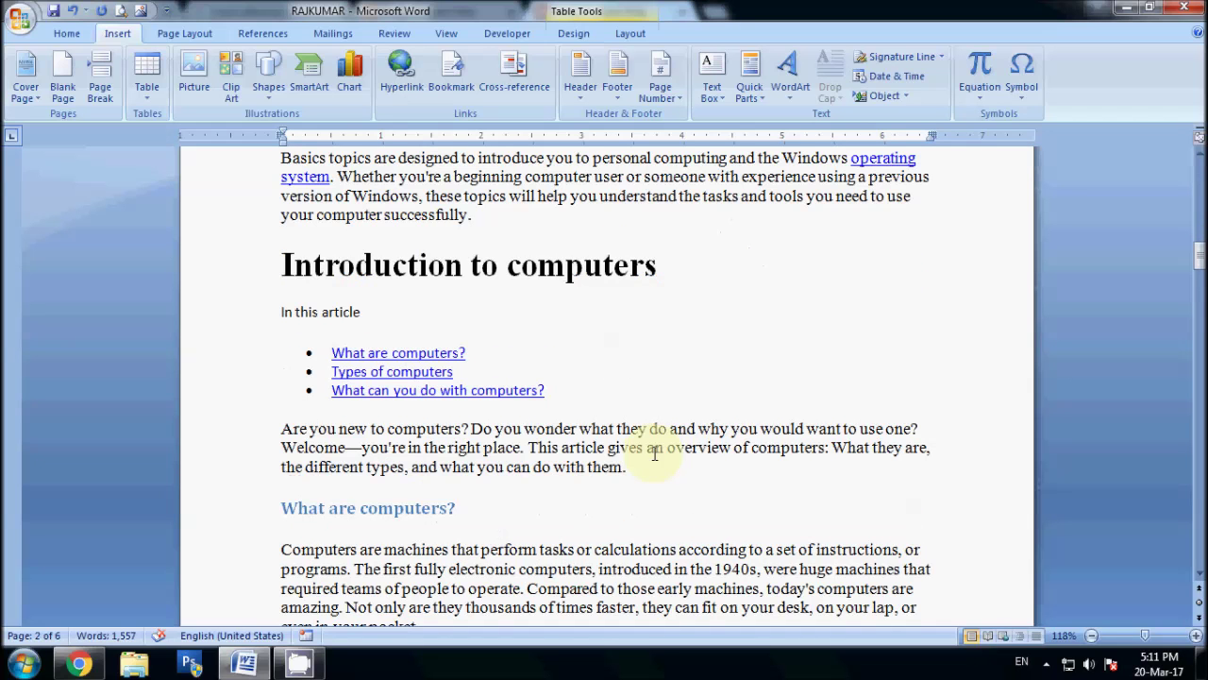
click(483, 263)
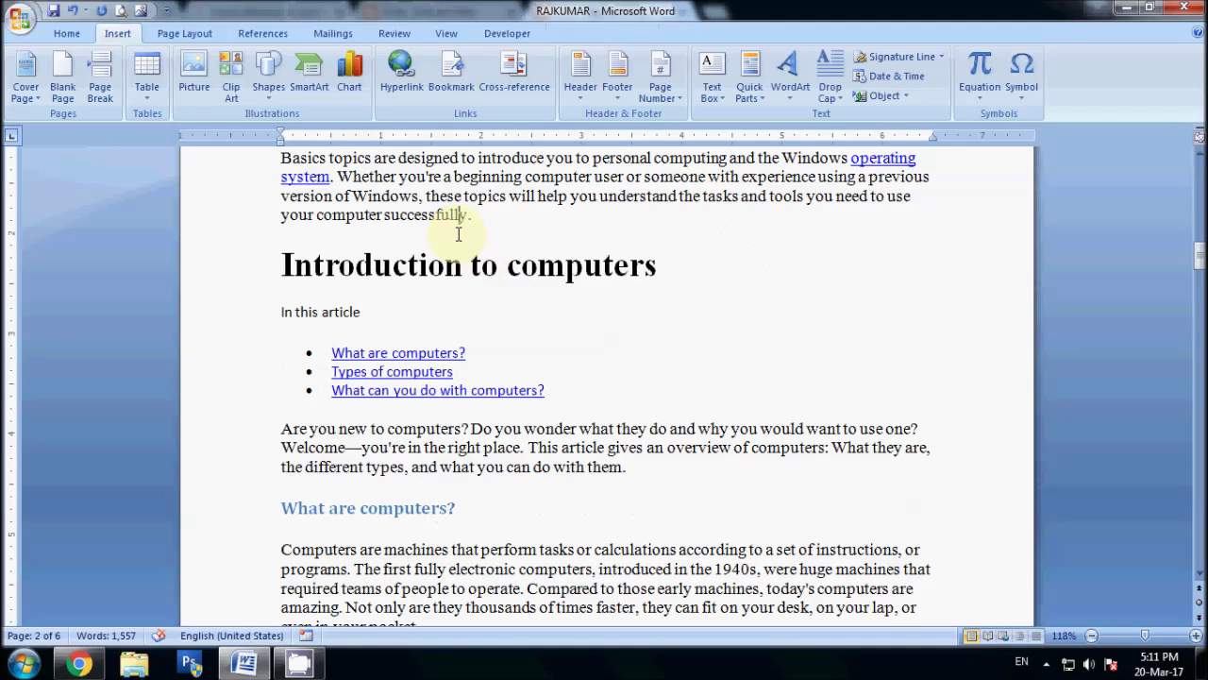
click(440, 219)
scroll(516, 282, up, 6)
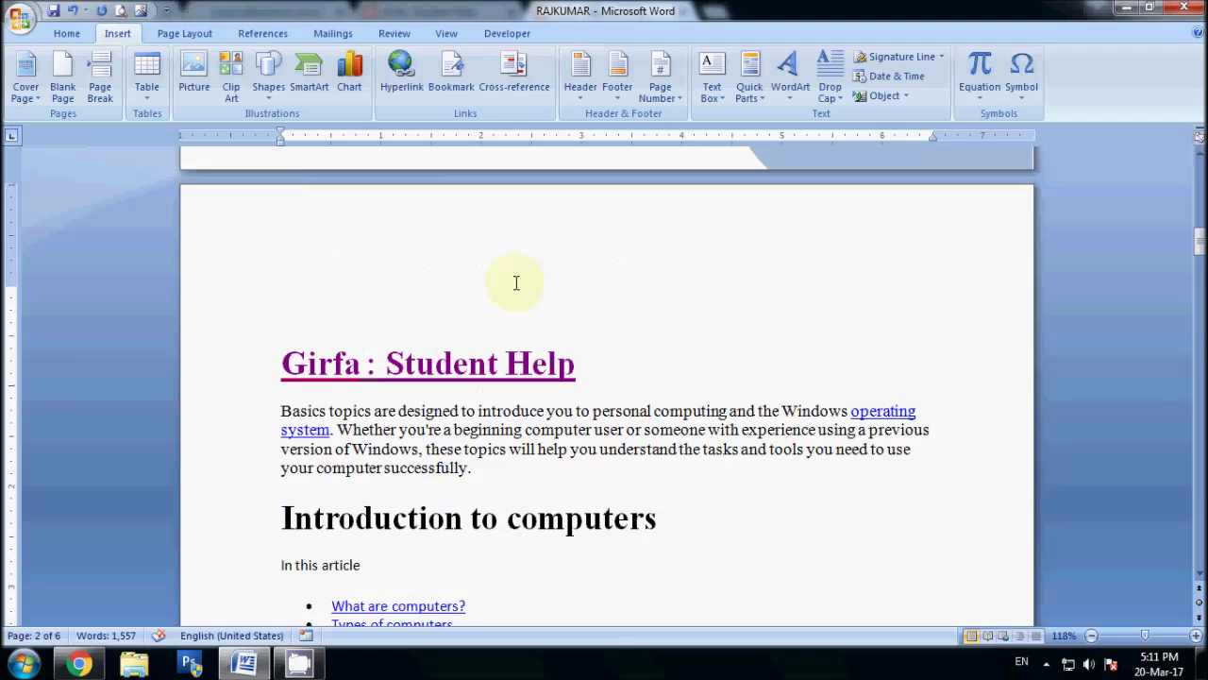
click(499, 286)
- Move down to page 6 and select the opening lines of the Gaming paragraph
scroll(567, 425, down, 15)
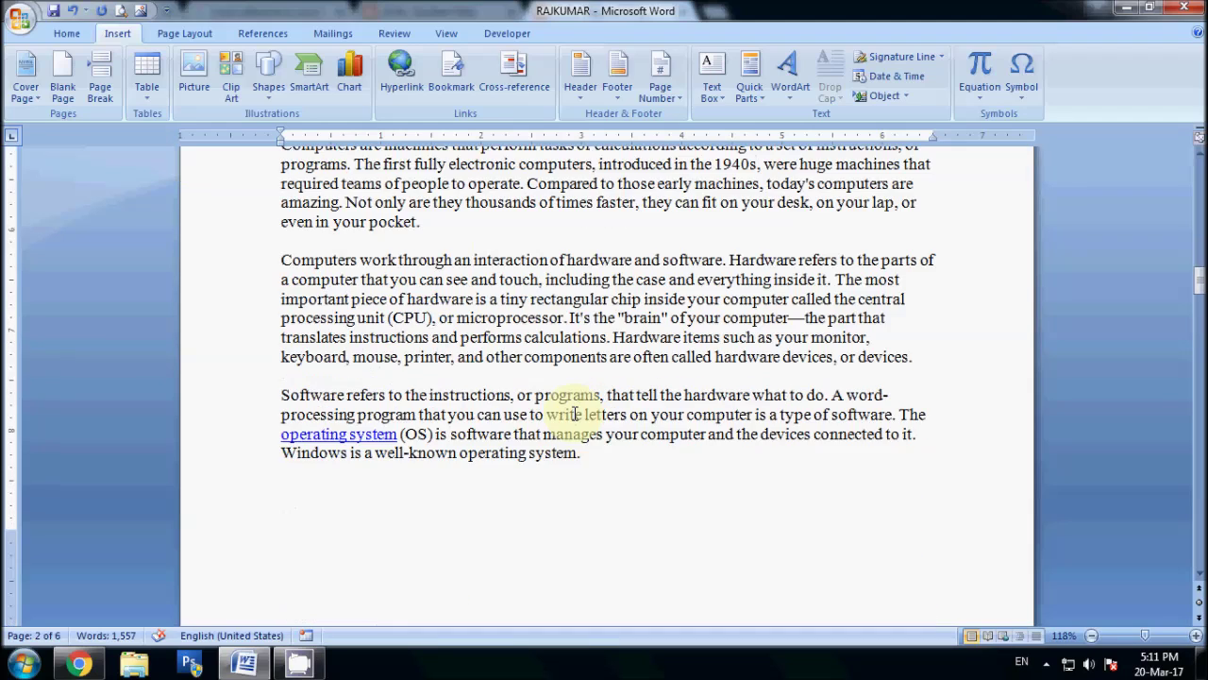
scroll(579, 445, down, 6)
drag(1198, 319, 1167, 477)
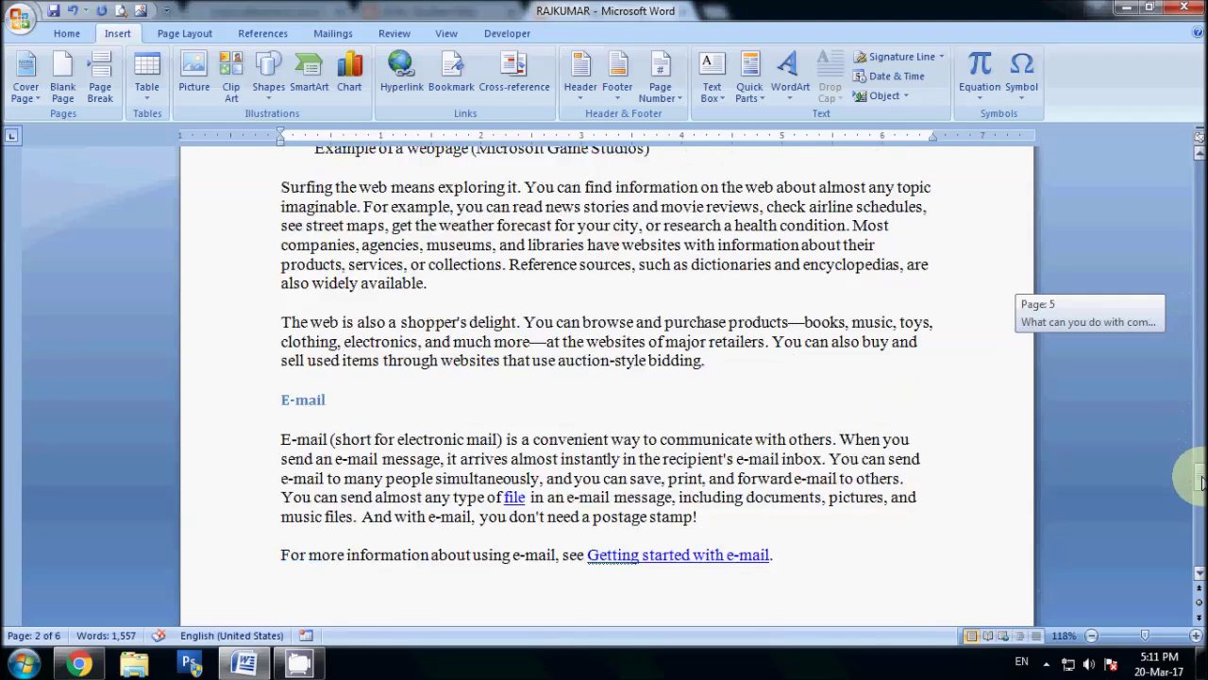
click(346, 257)
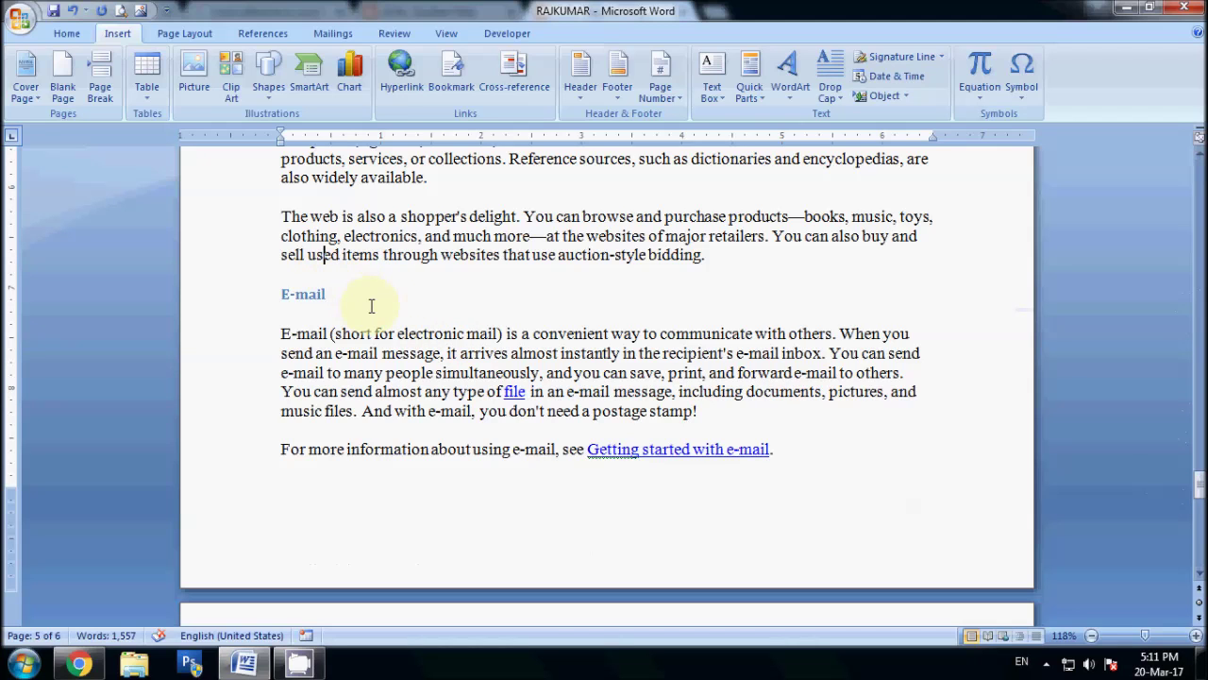
scroll(371, 306, down, 5)
scroll(371, 305, down, 5)
scroll(371, 305, down, 4)
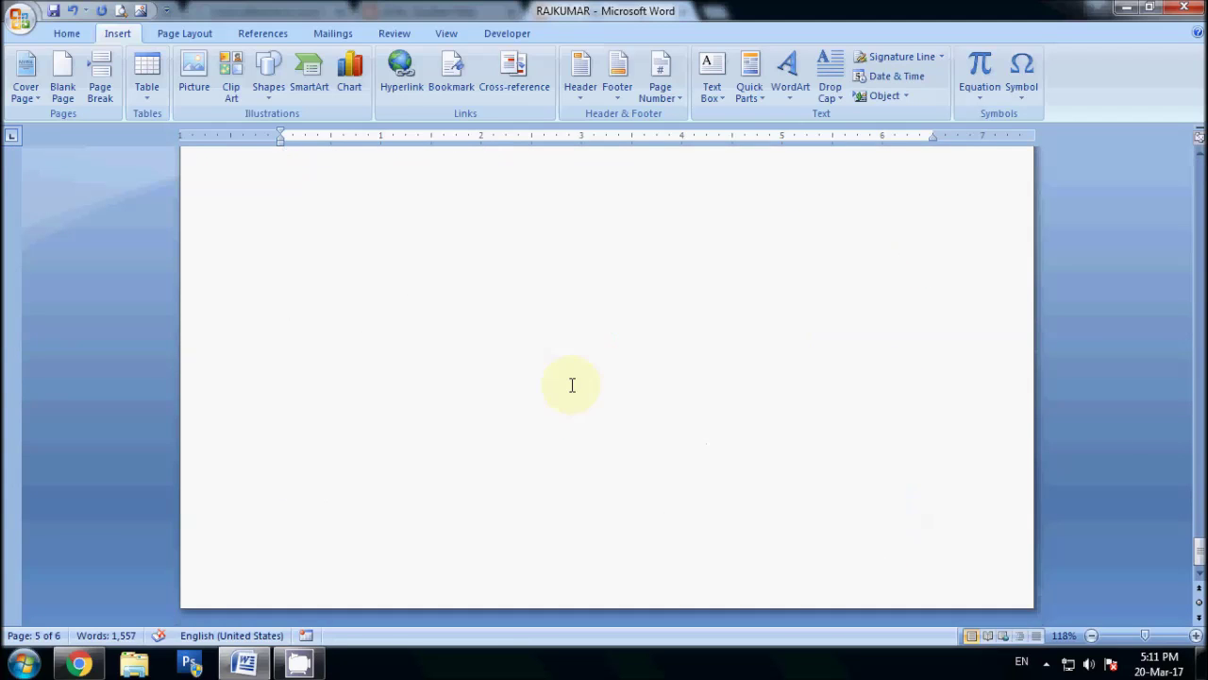
scroll(572, 385, down, 5)
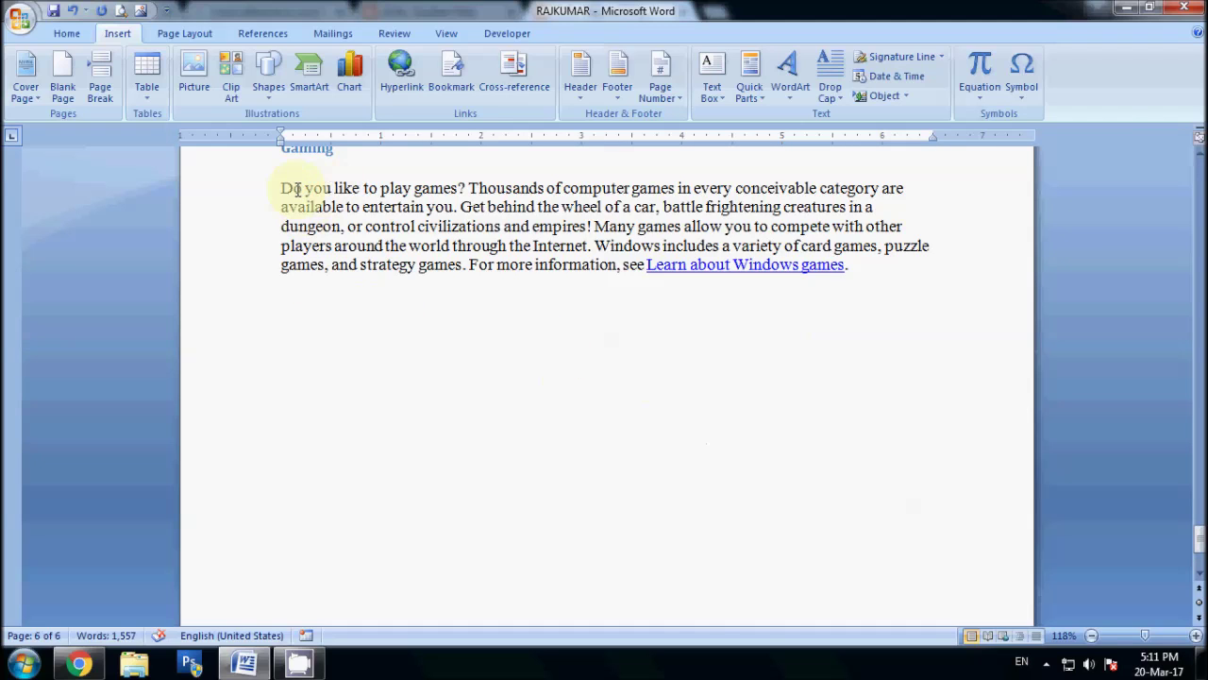
drag(285, 189, 558, 234)
key(ctrl+c)
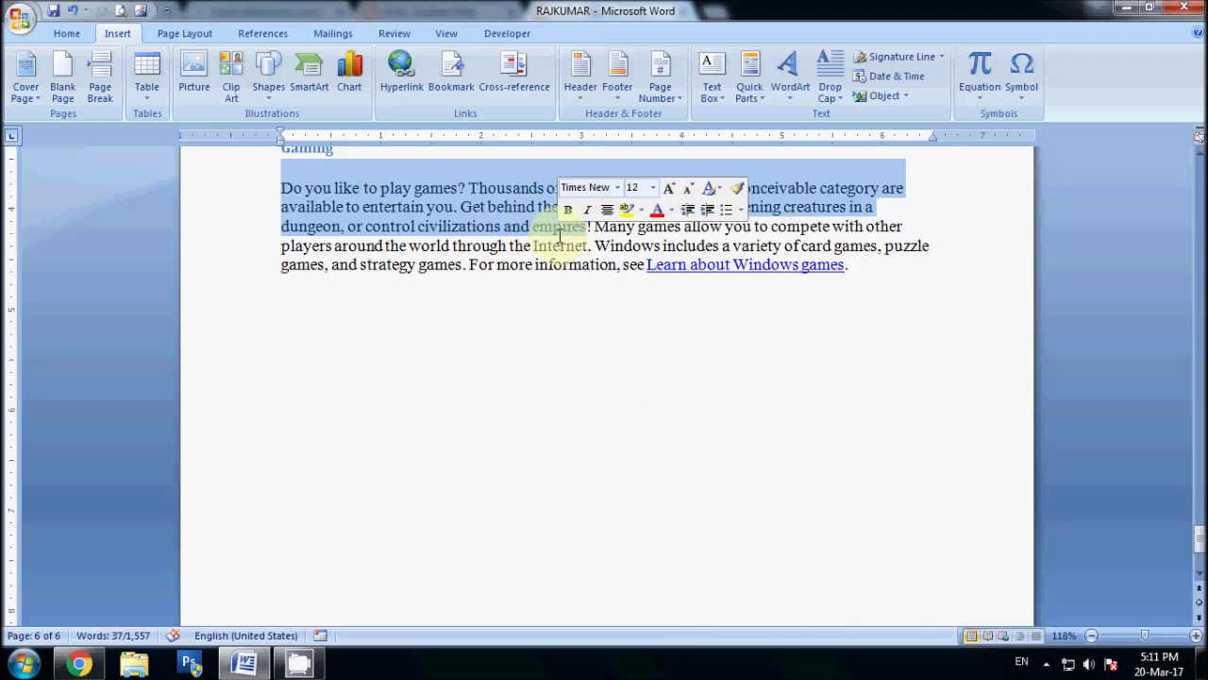
- Add a 'Summary' heading after the Gaming paragraph and paste the copied games text below it
click(887, 270)
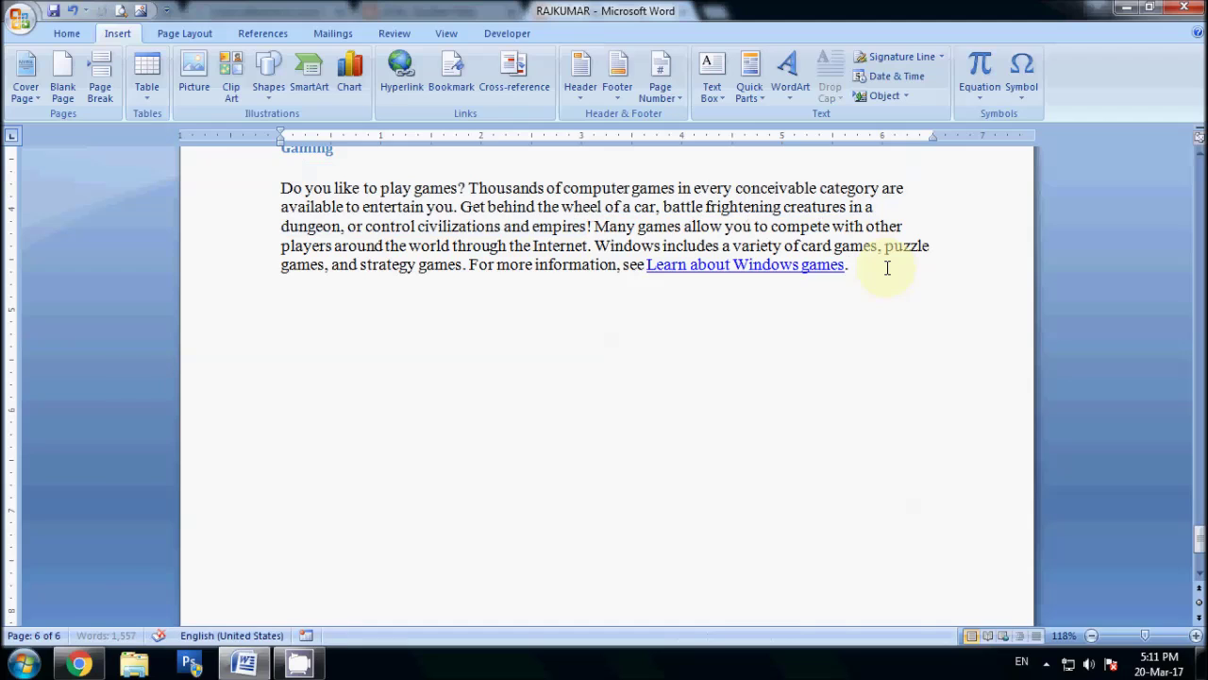
click(605, 341)
text(Su)
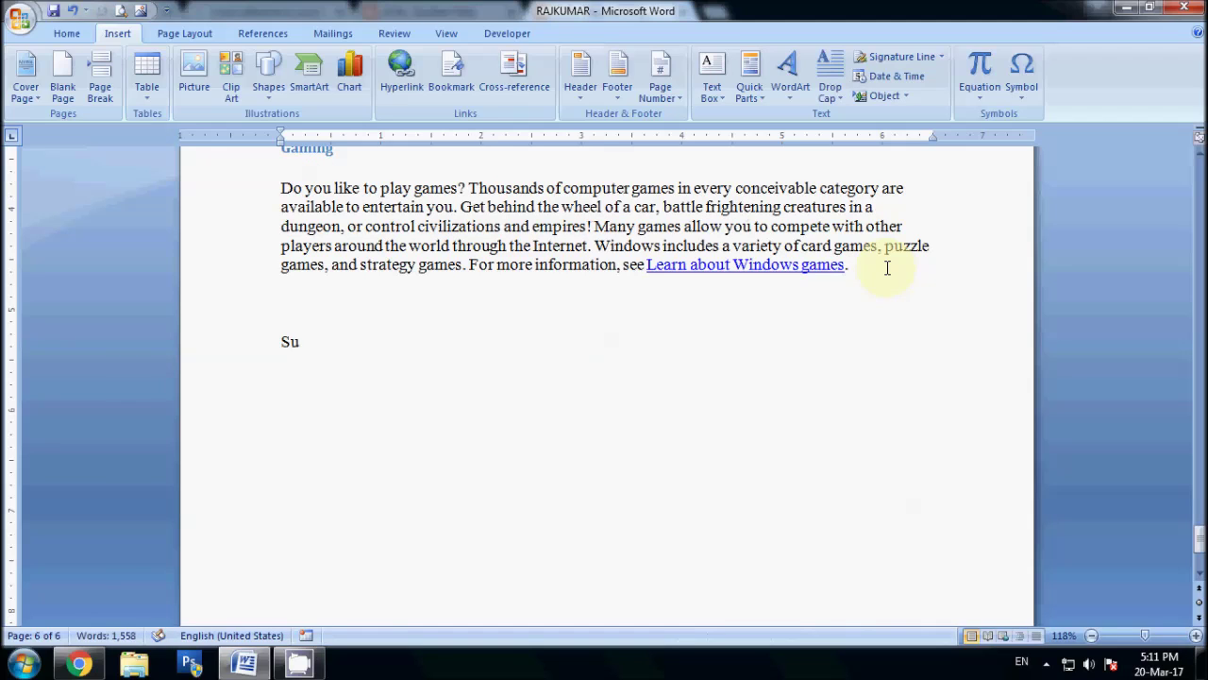
text(mmary)
key(Return)
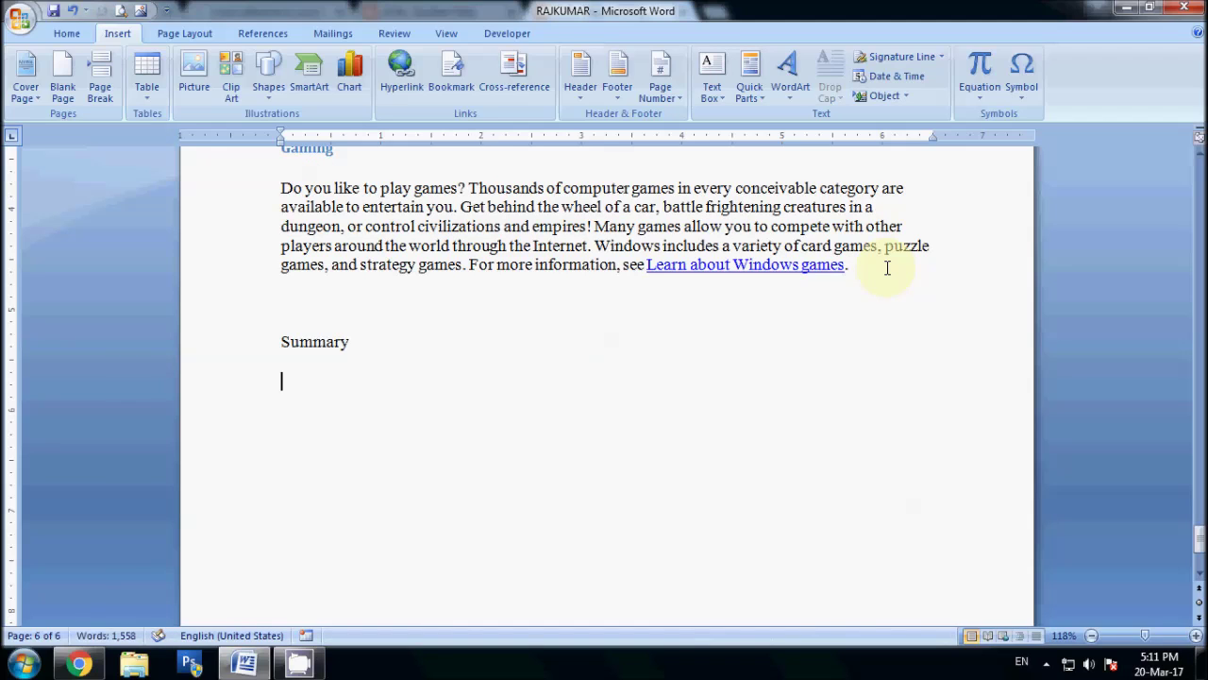
key(ctrl+v)
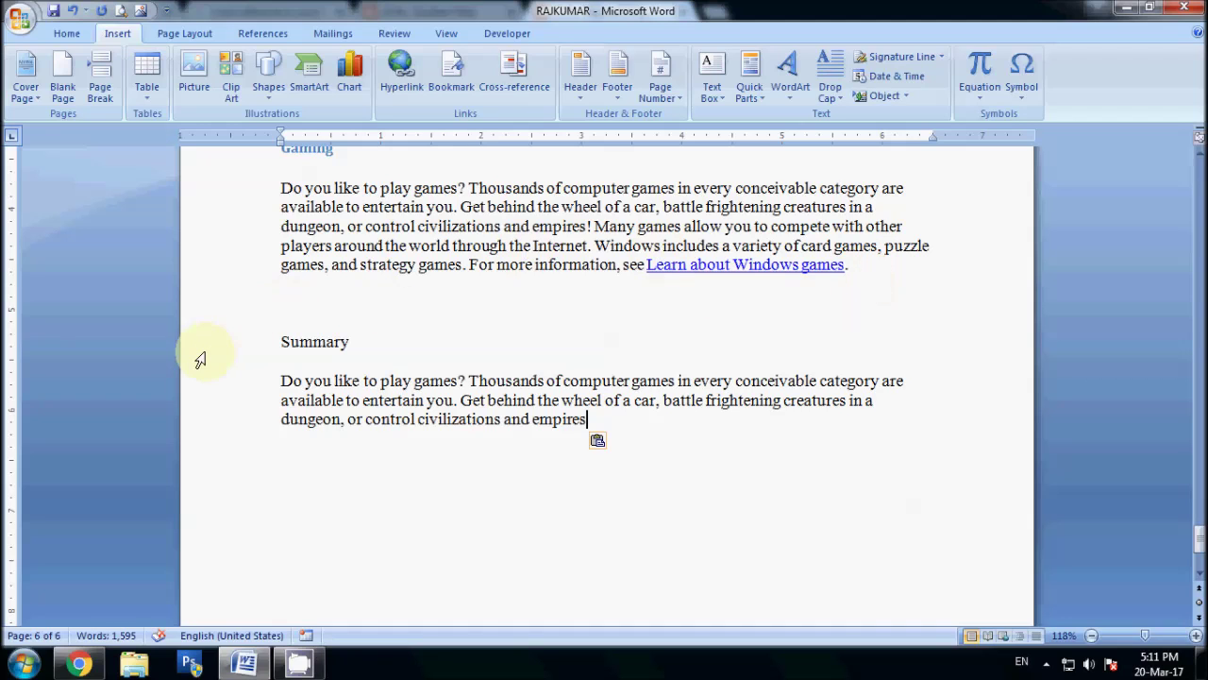
- Bookmark the Summary heading with the name 'sum'
click(197, 353)
click(451, 76)
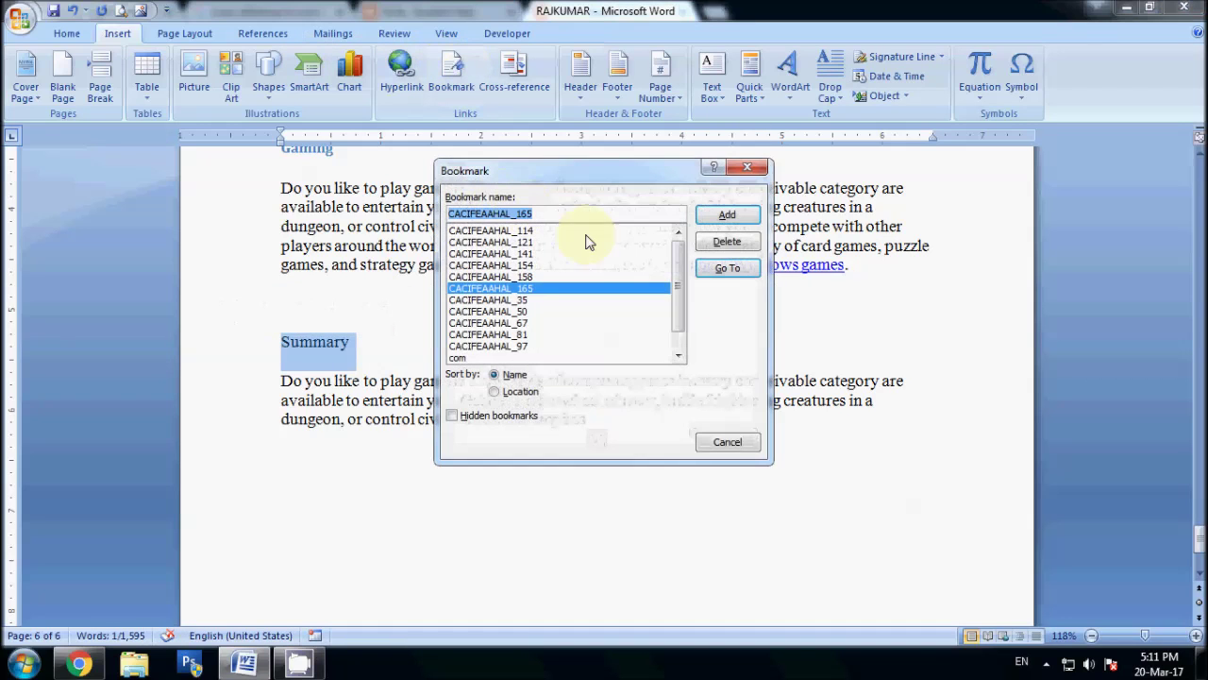
text(sum)
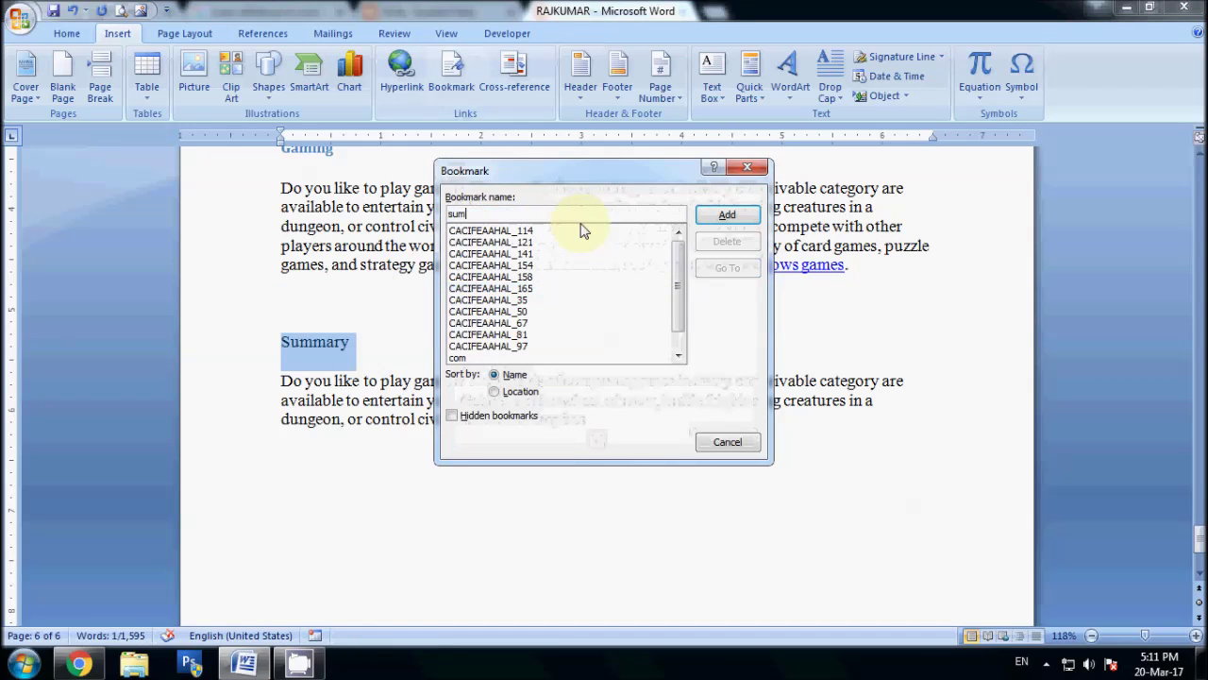
click(727, 214)
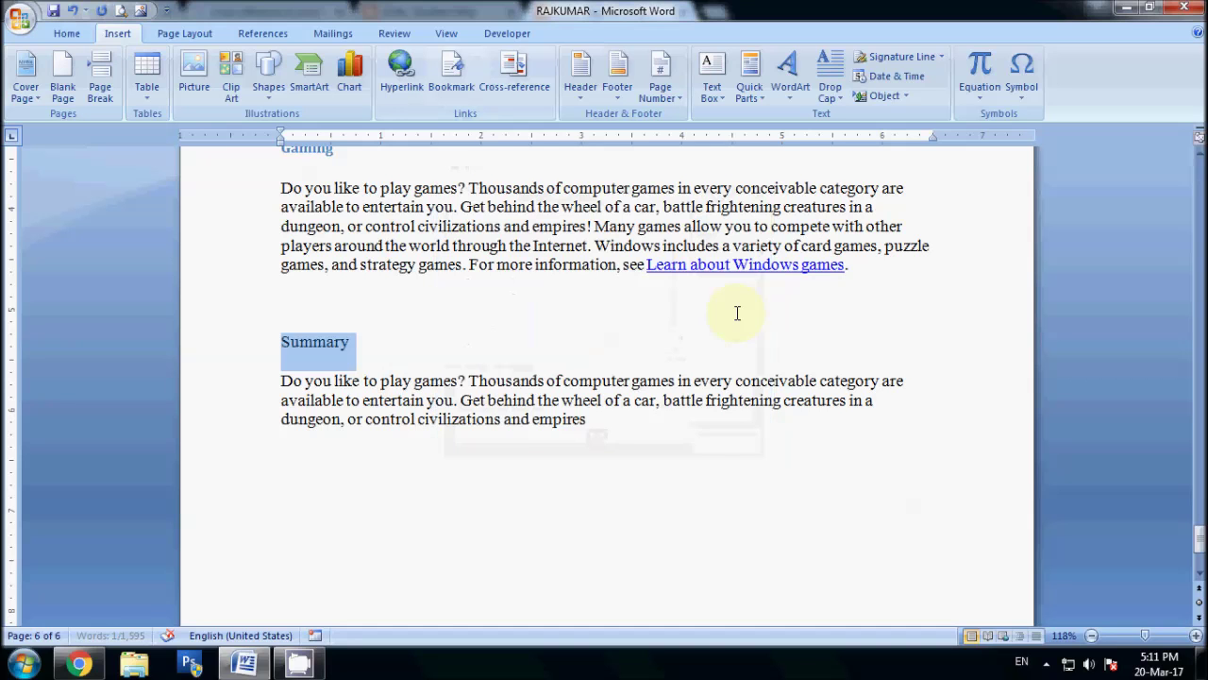
click(517, 450)
scroll(517, 450, up, 5)
- Jump to the document start and place the cursor after 'successfully.' on page 2
key(ctrl+Home)
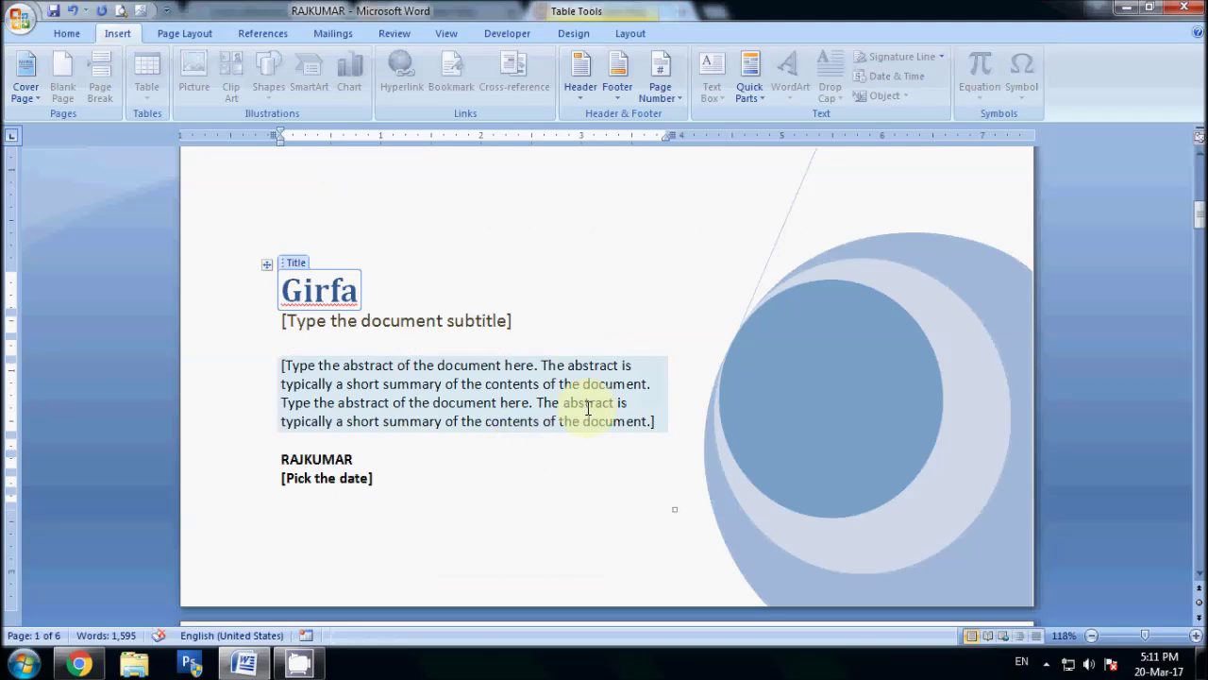
scroll(607, 396, down, 5)
scroll(607, 395, down, 7)
scroll(607, 396, down, 1)
scroll(607, 395, up, 1)
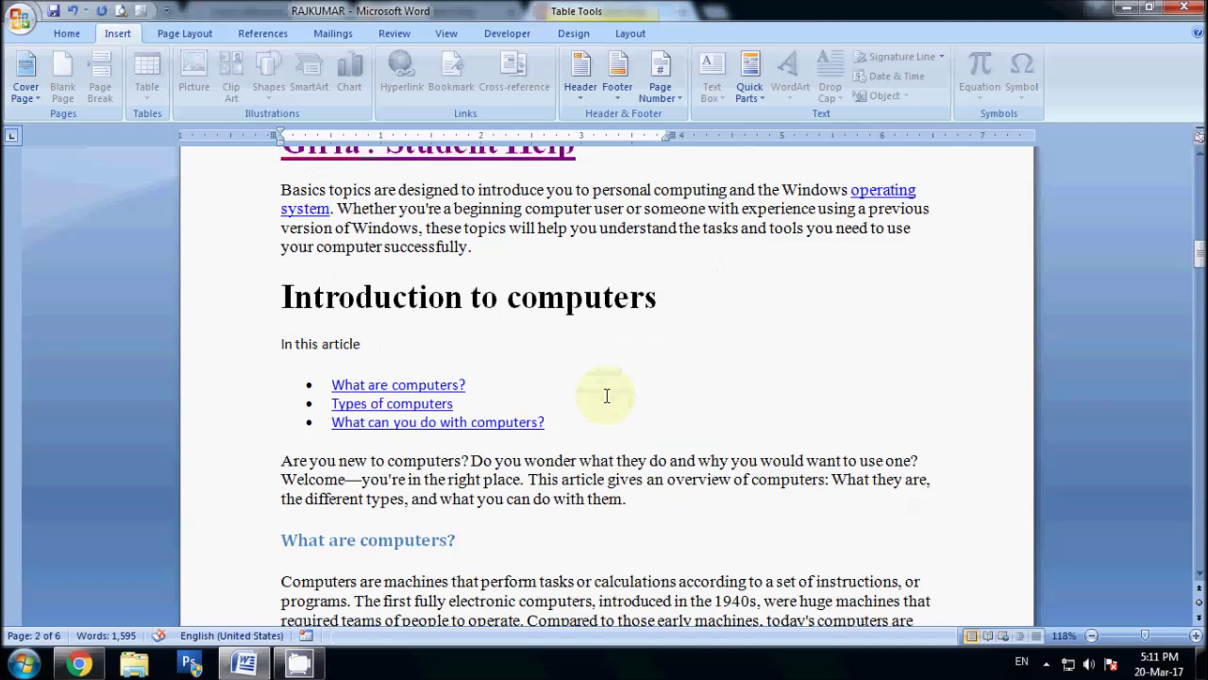
click(472, 247)
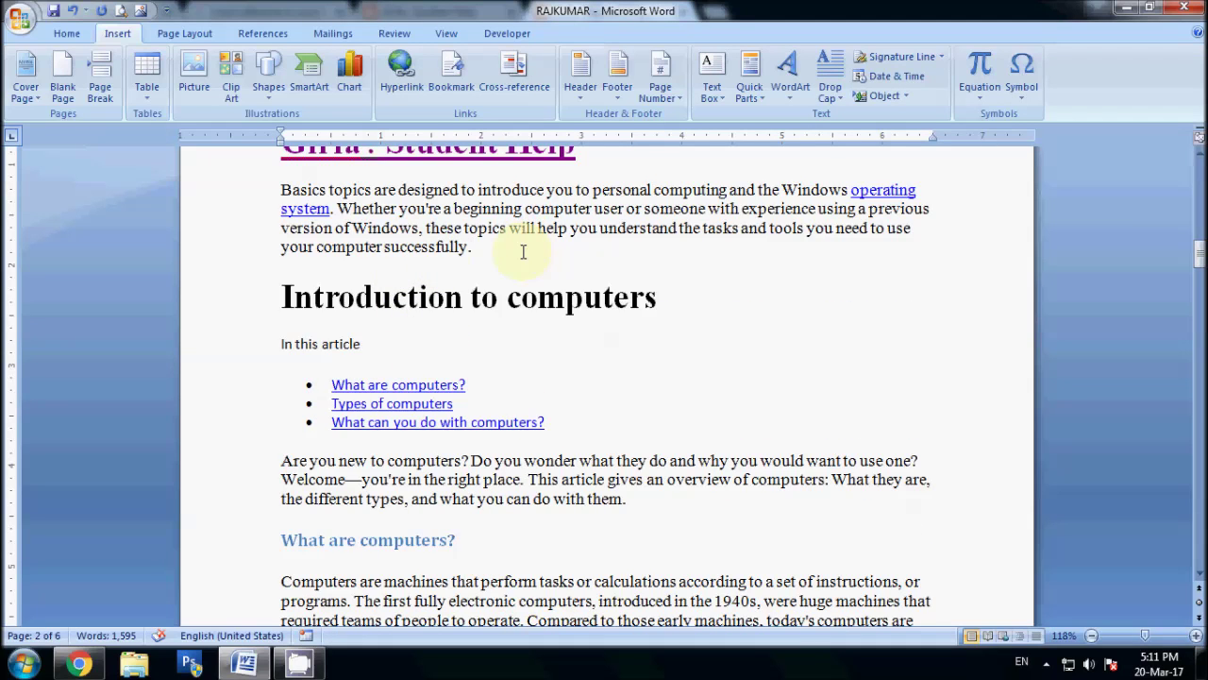
- In the Bookmark dialog, go to the CACIFEAAHAL_81 bookmark and delete it
click(453, 68)
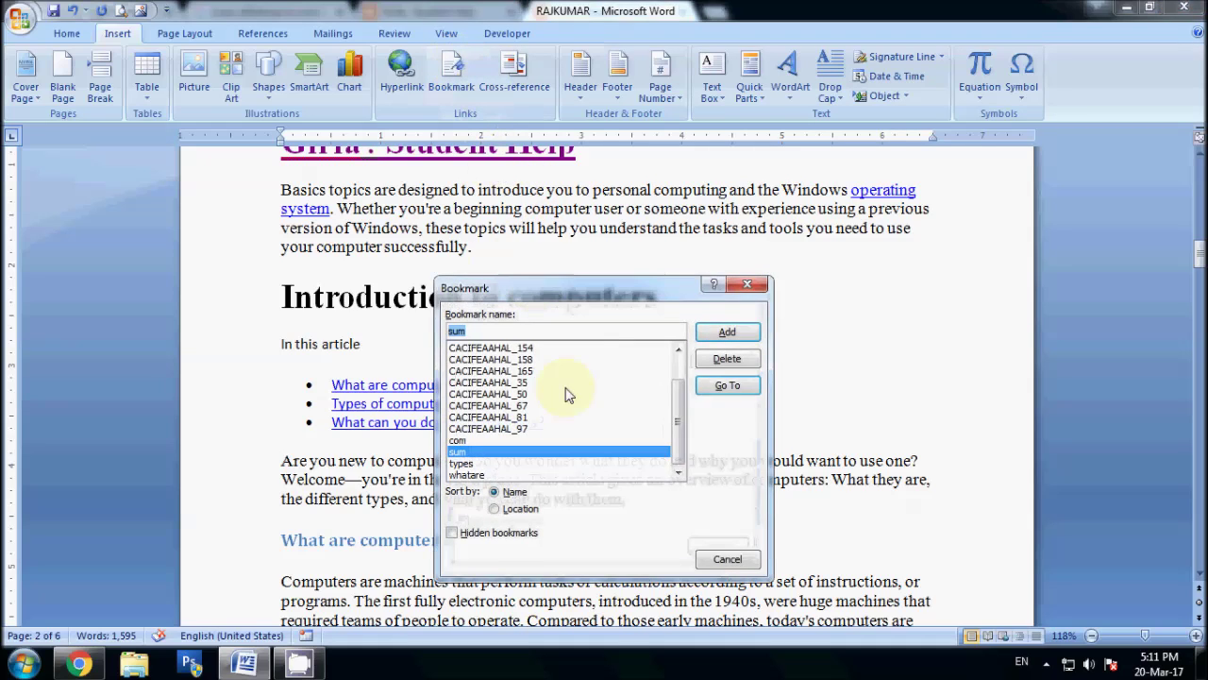
drag(676, 407, 666, 476)
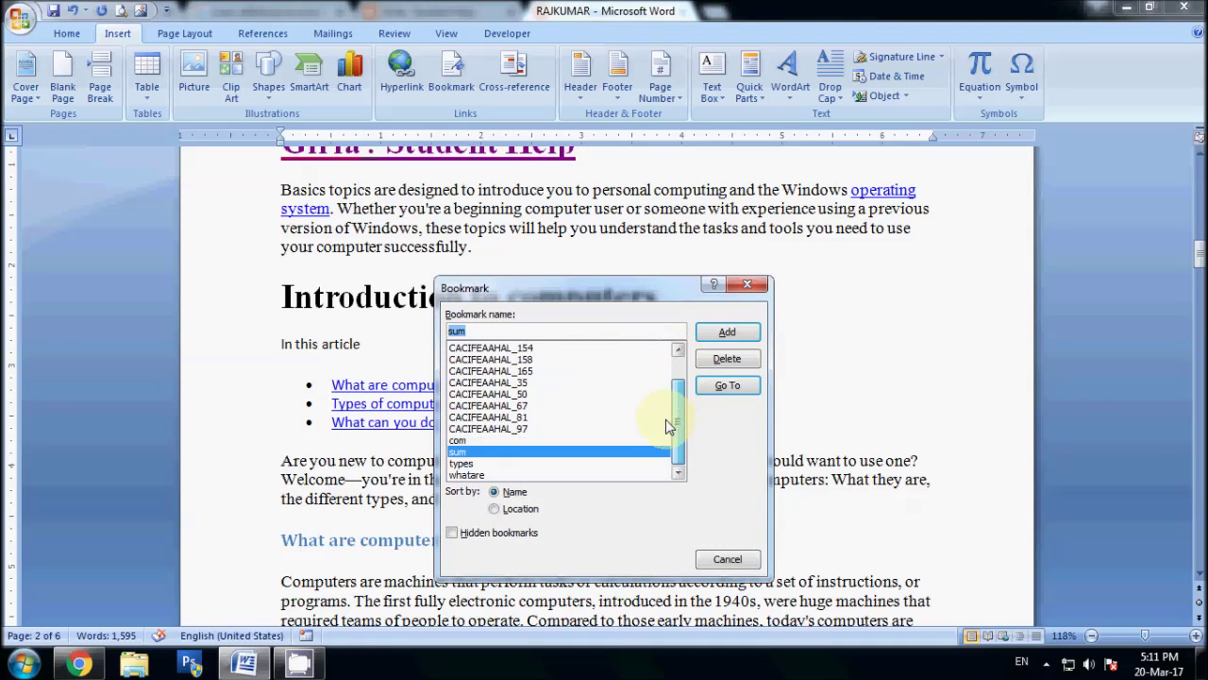
click(477, 441)
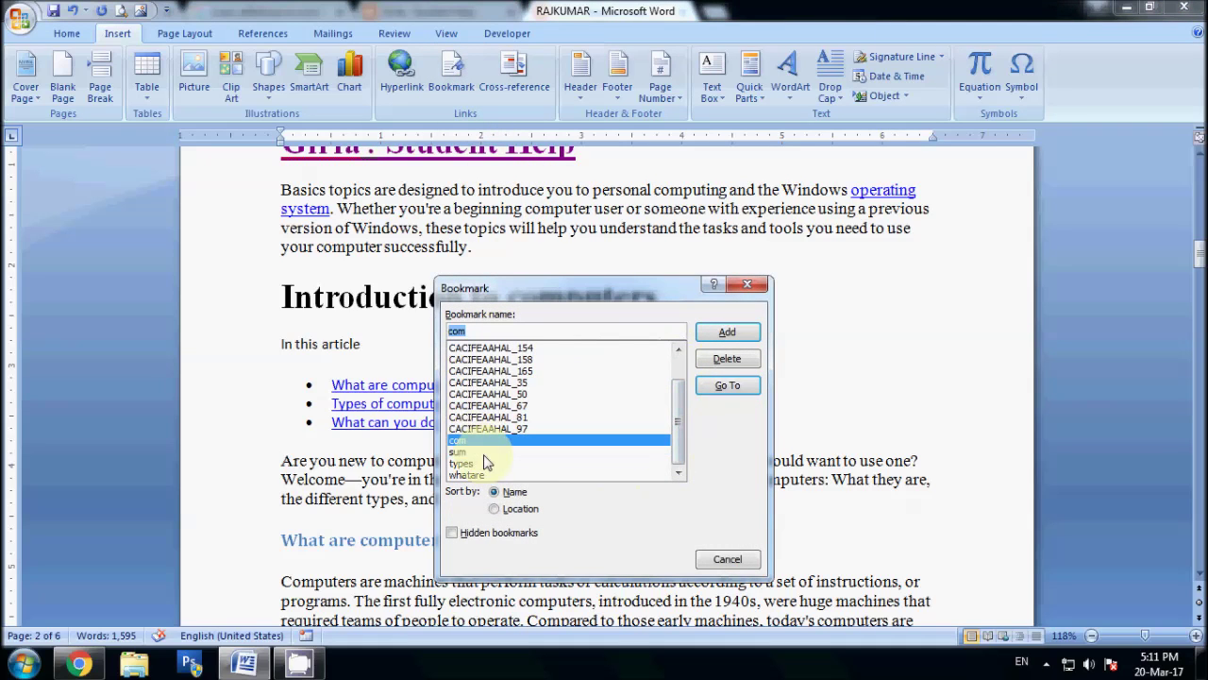
click(462, 452)
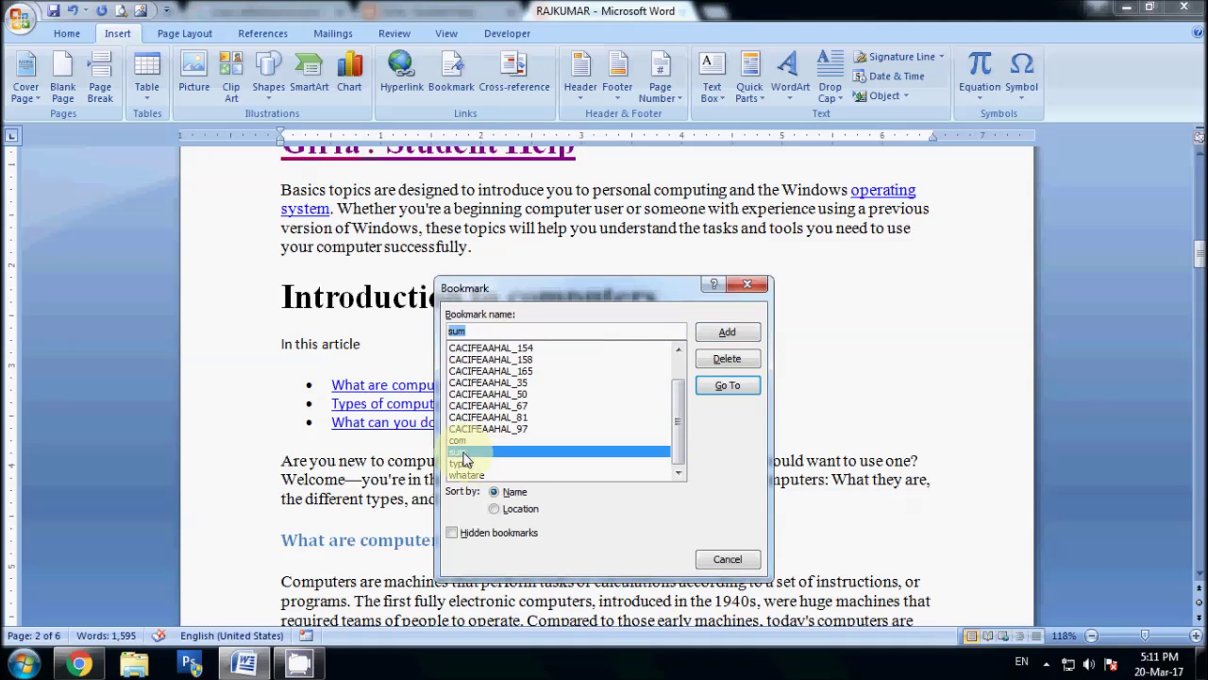
click(739, 363)
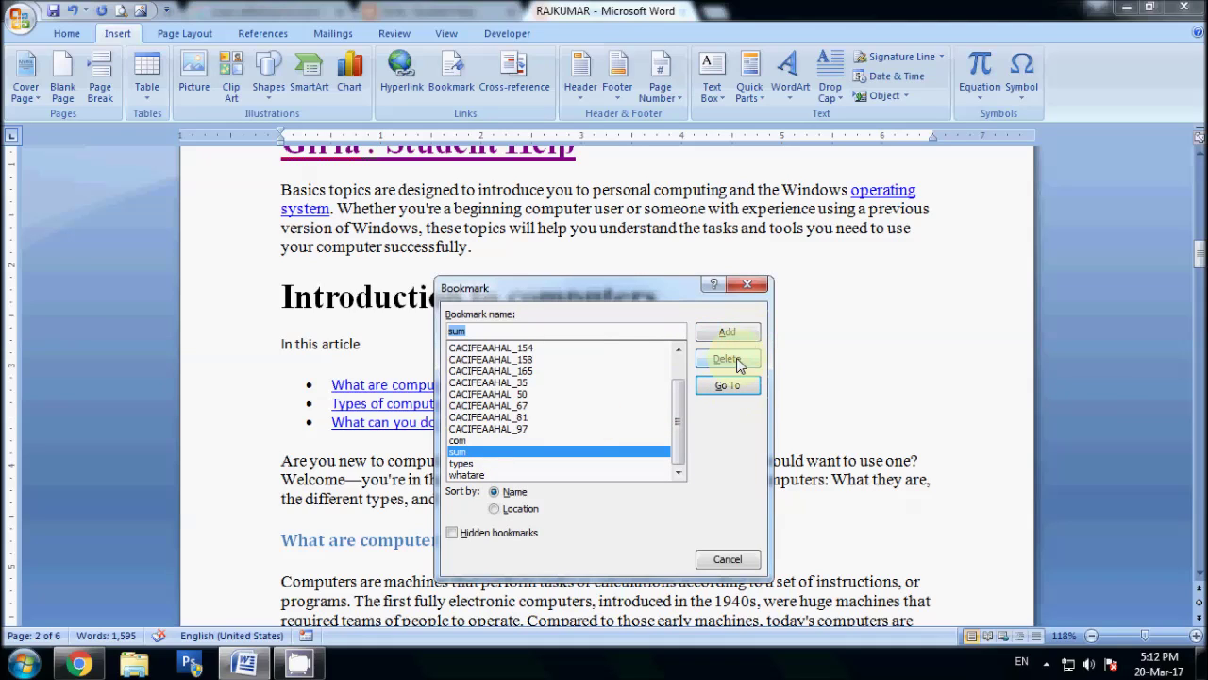
click(491, 417)
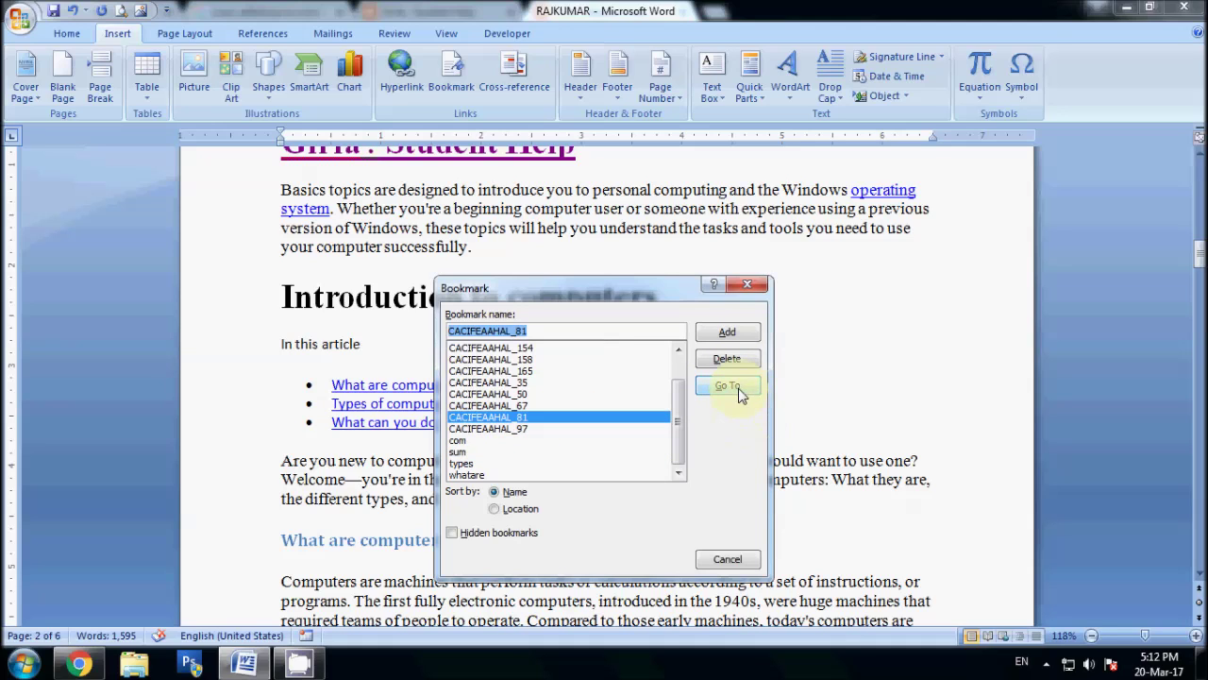
click(738, 387)
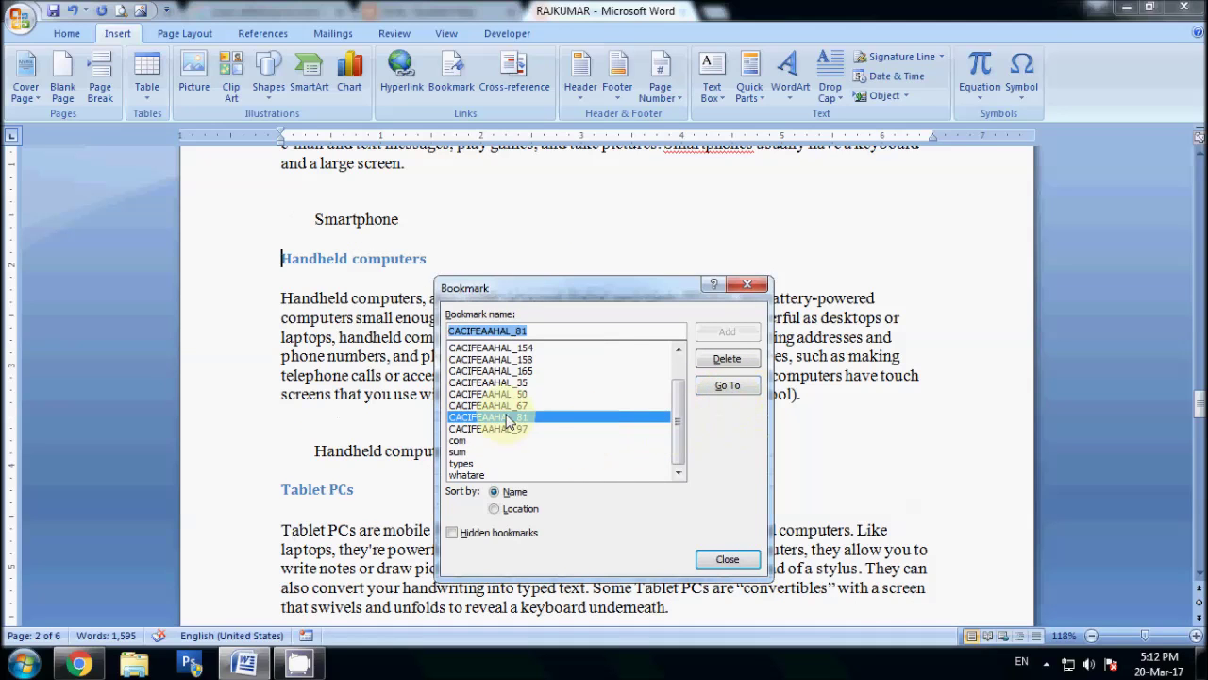
click(727, 358)
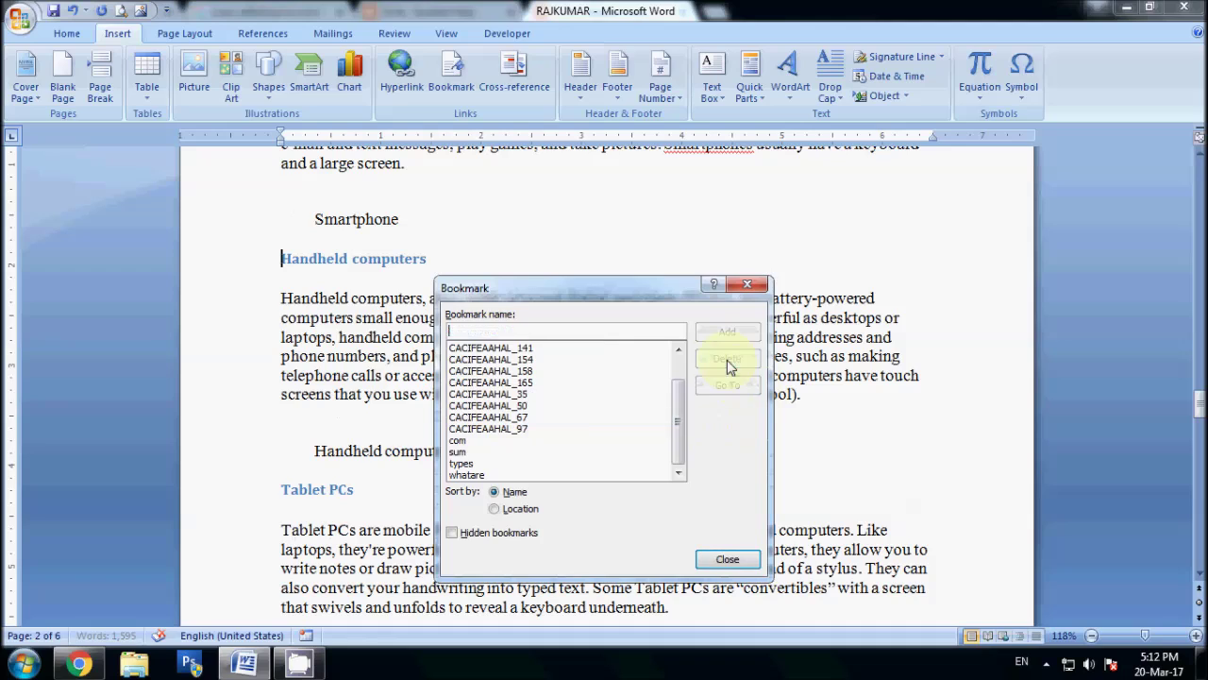
- Go to the 'sum' bookmark, close the dialog, then return to the document start with Ctrl+Home
click(465, 454)
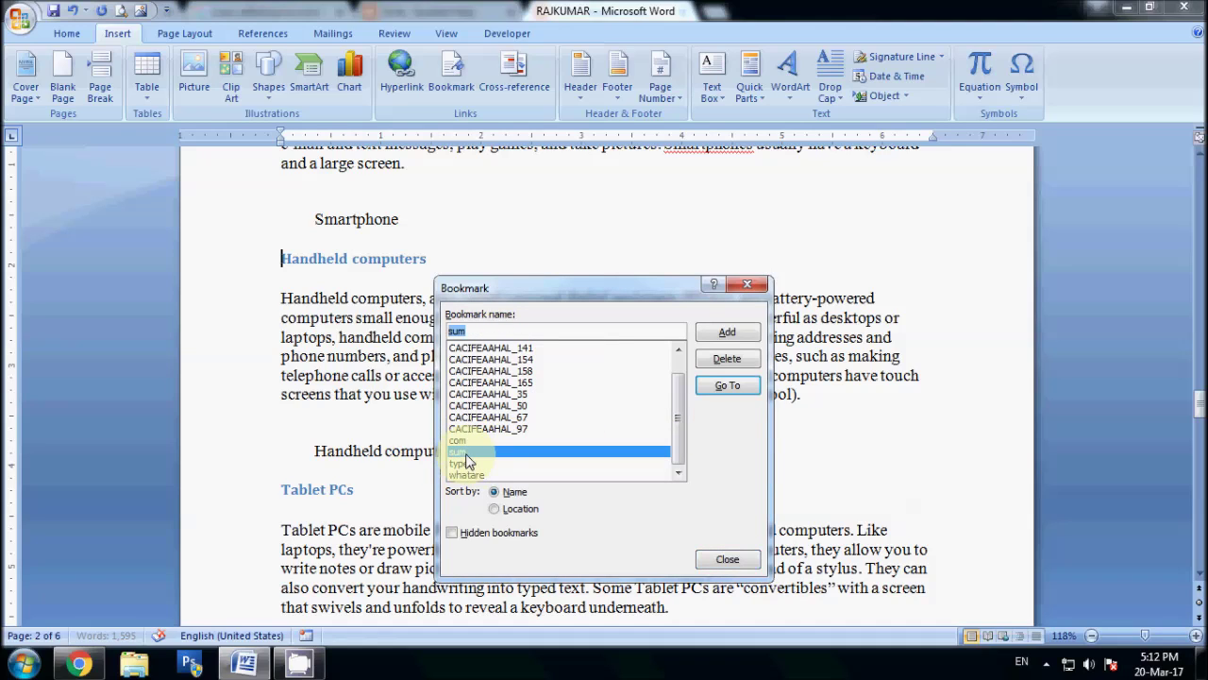
click(728, 387)
click(728, 559)
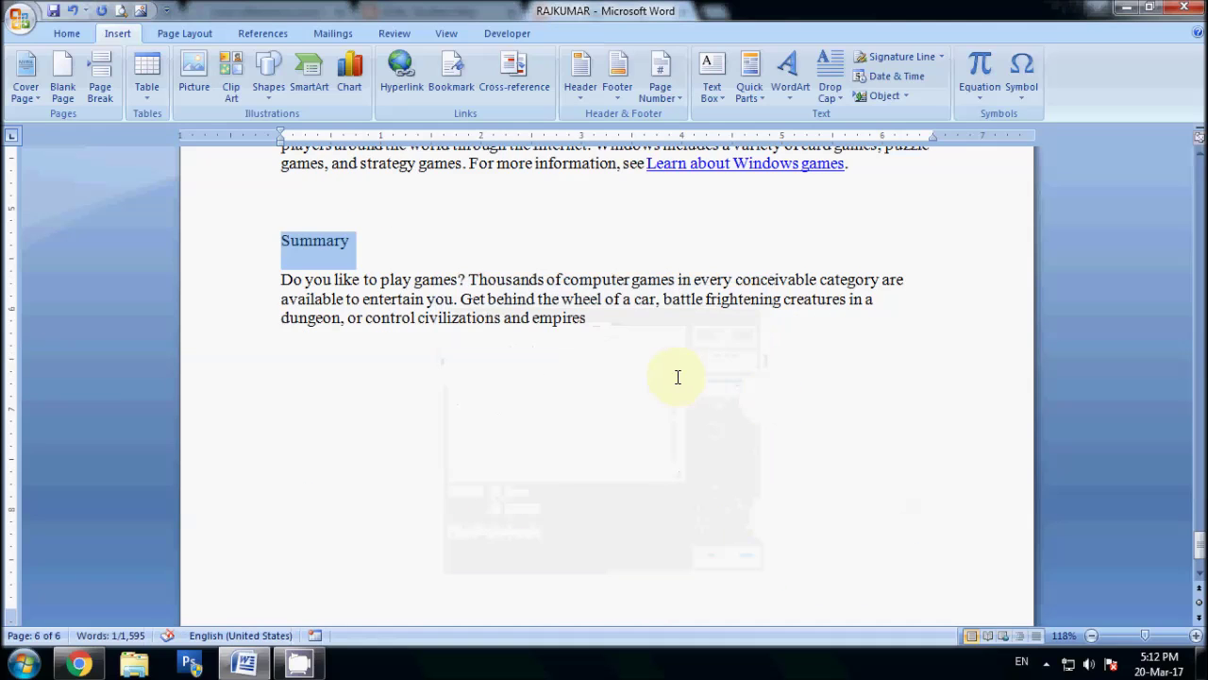
click(677, 377)
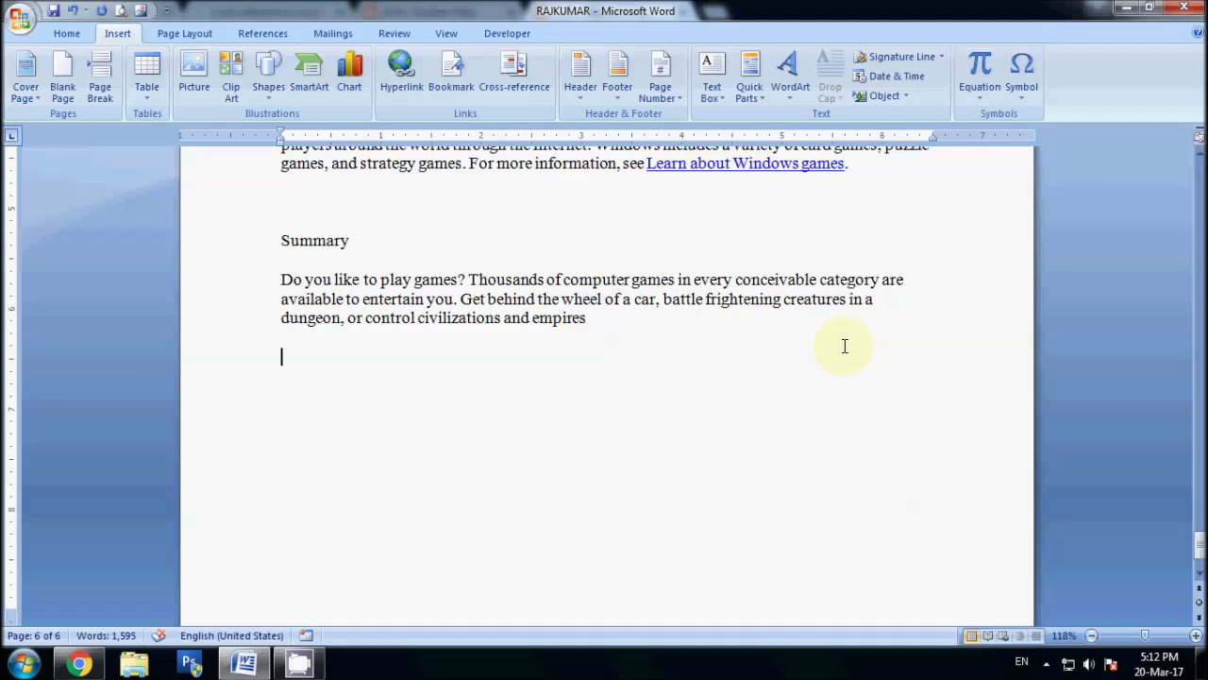
key(ctrl+Home)
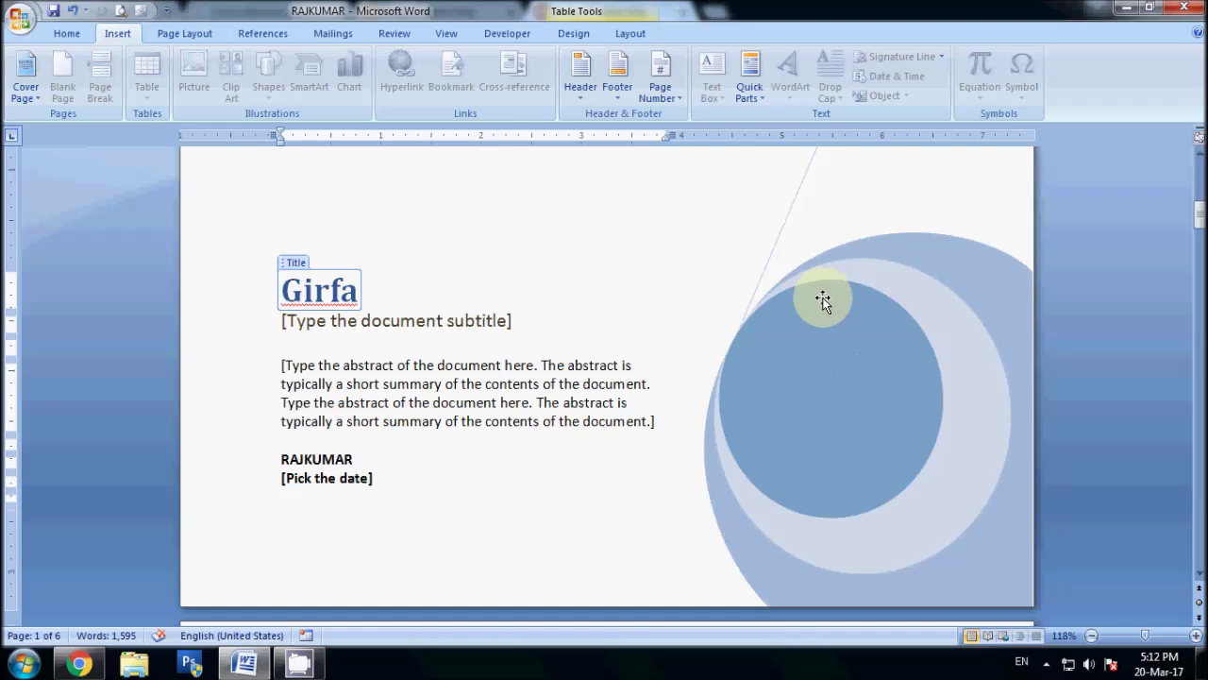
- Put the insertion point after 'successfully.' on page 2 and bring up the Cross-reference dialog
scroll(823, 300, down, 3)
scroll(825, 298, down, 7)
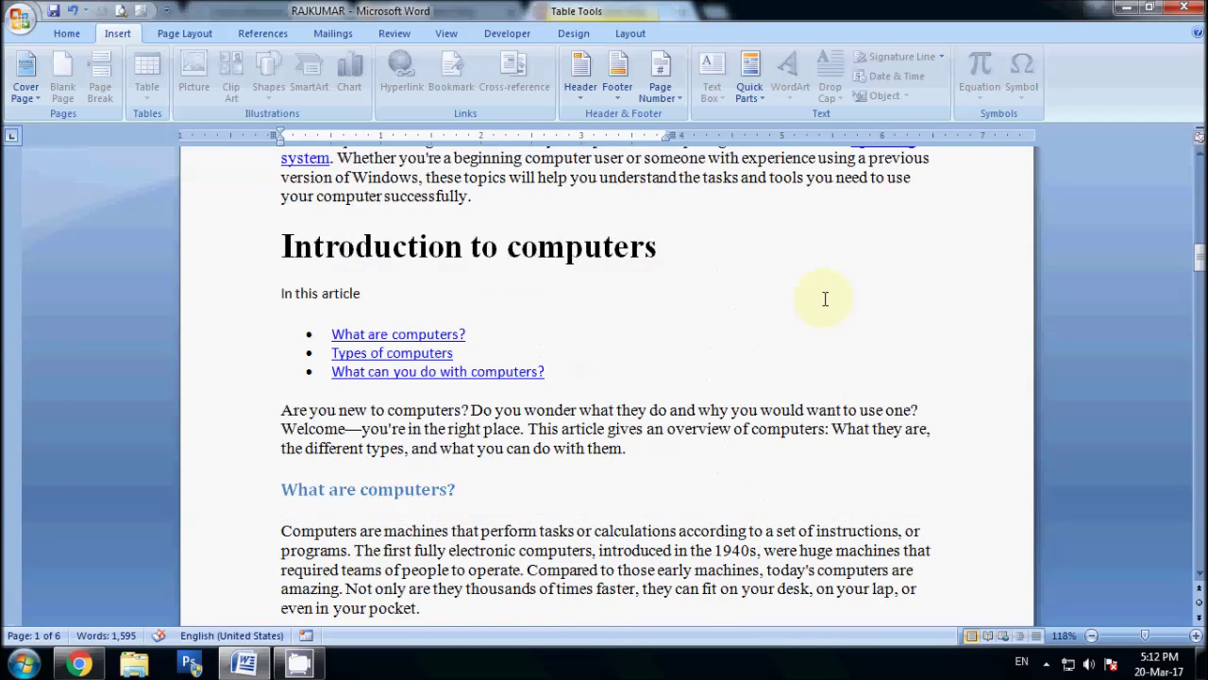
scroll(825, 298, up, 3)
ctrl+scroll(642, 369, down, 2)
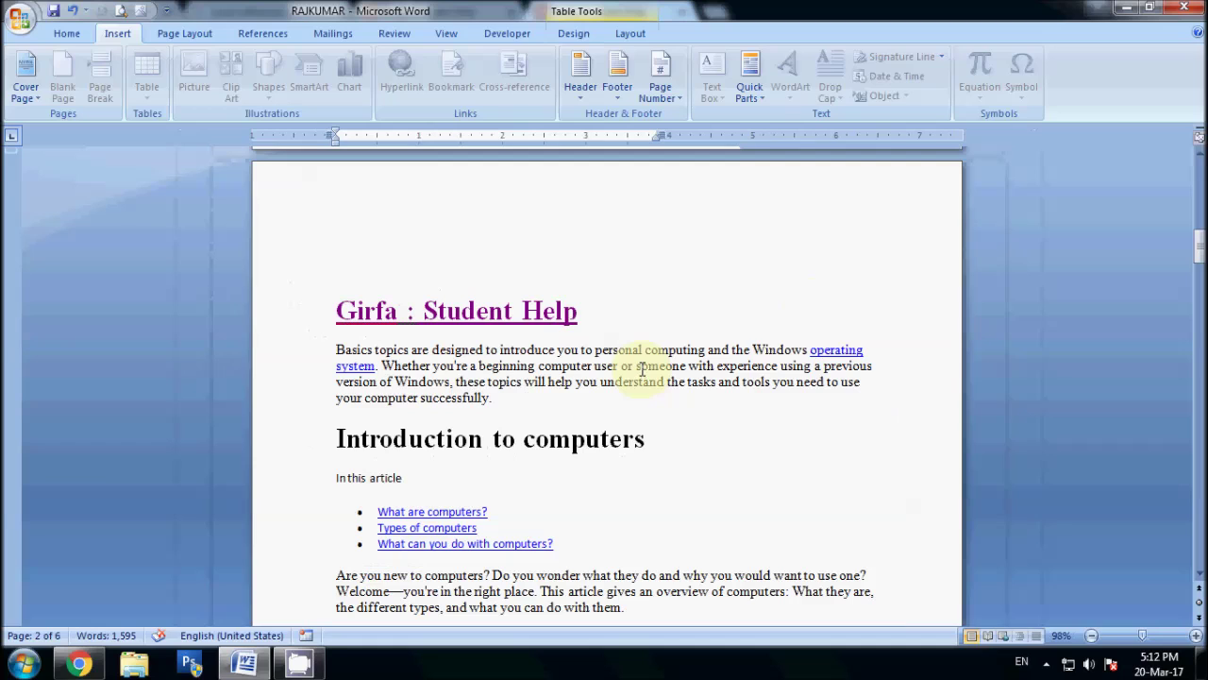
click(438, 418)
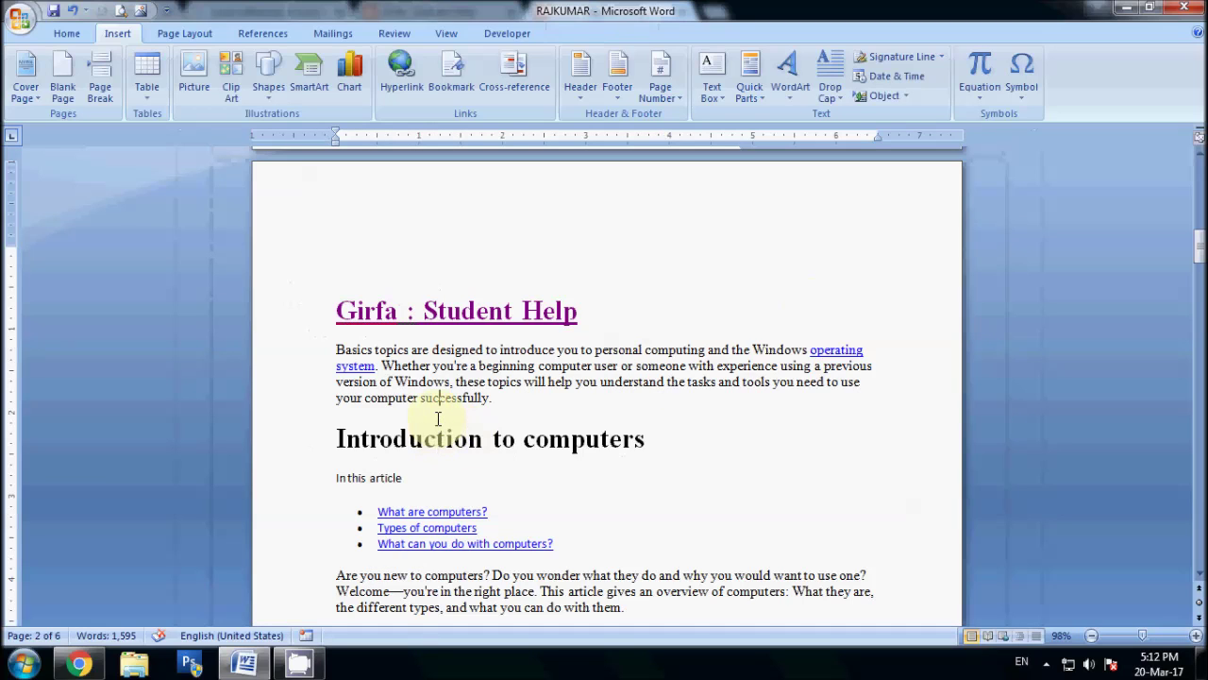
click(489, 400)
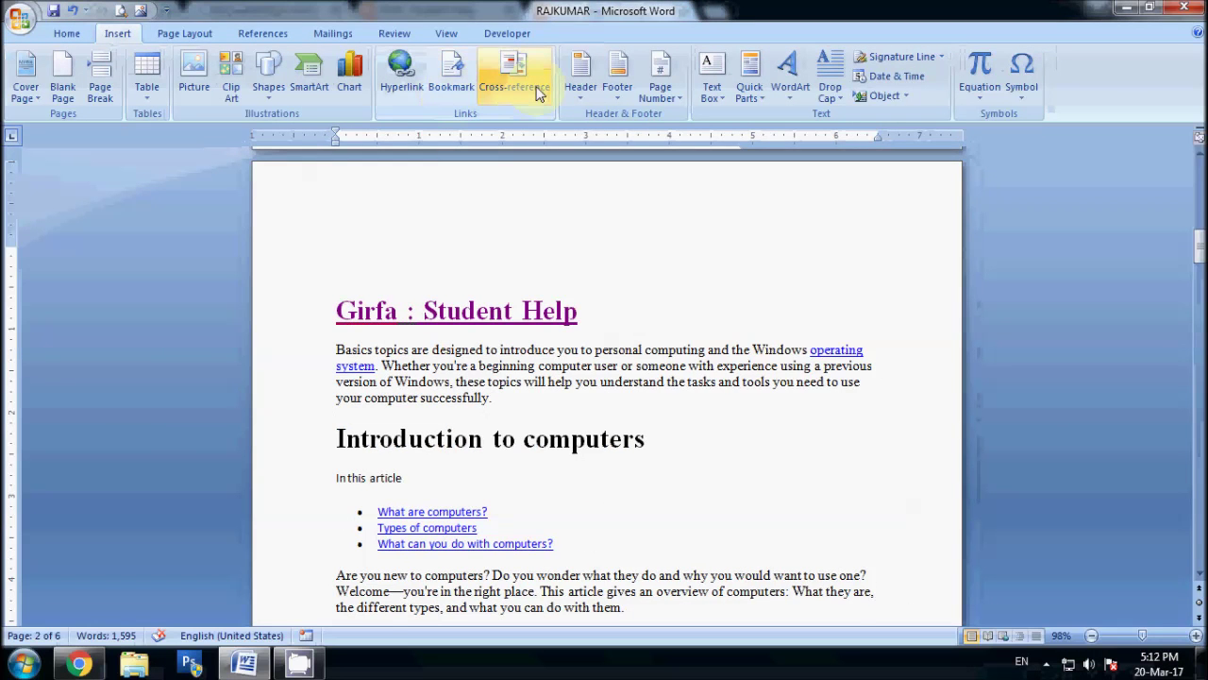
click(538, 88)
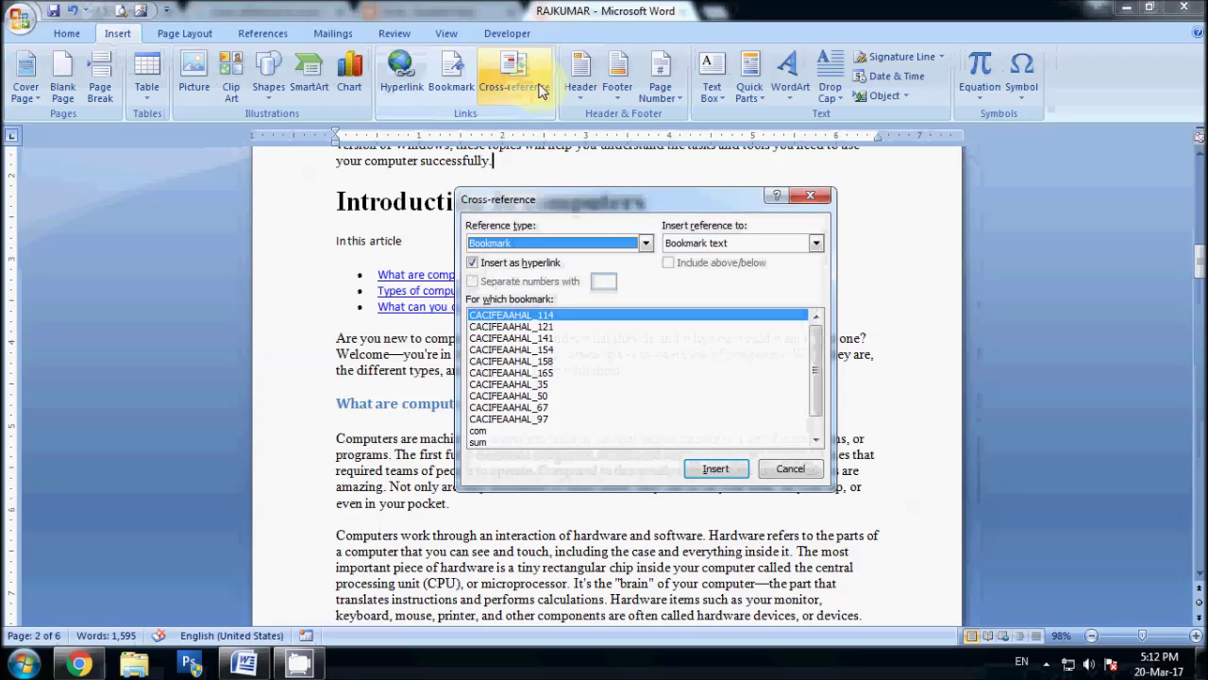
click(594, 248)
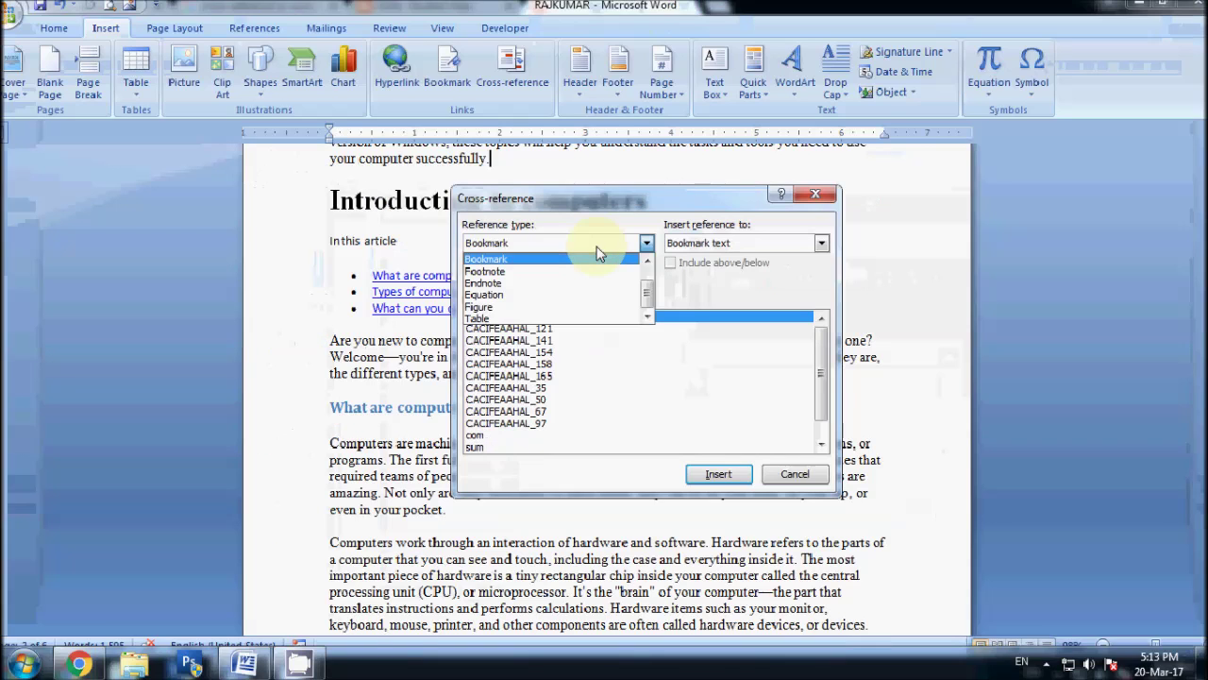
click(596, 253)
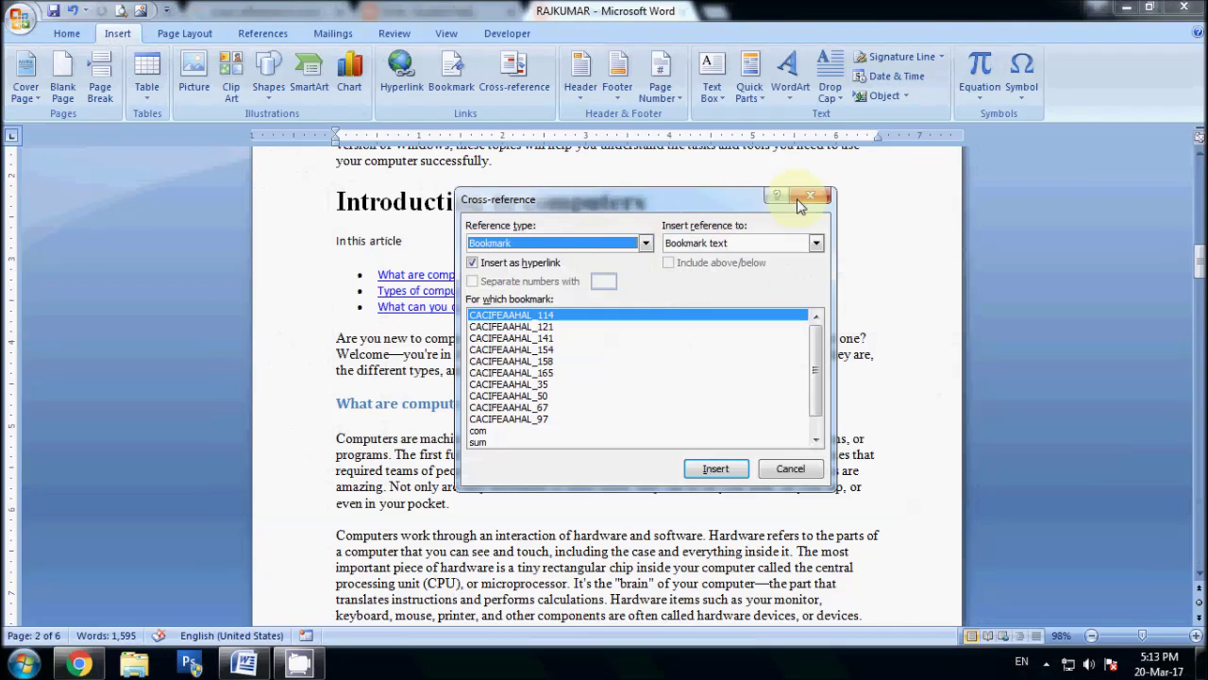
click(808, 197)
scroll(768, 324, up, 3)
click(515, 337)
key(Return)
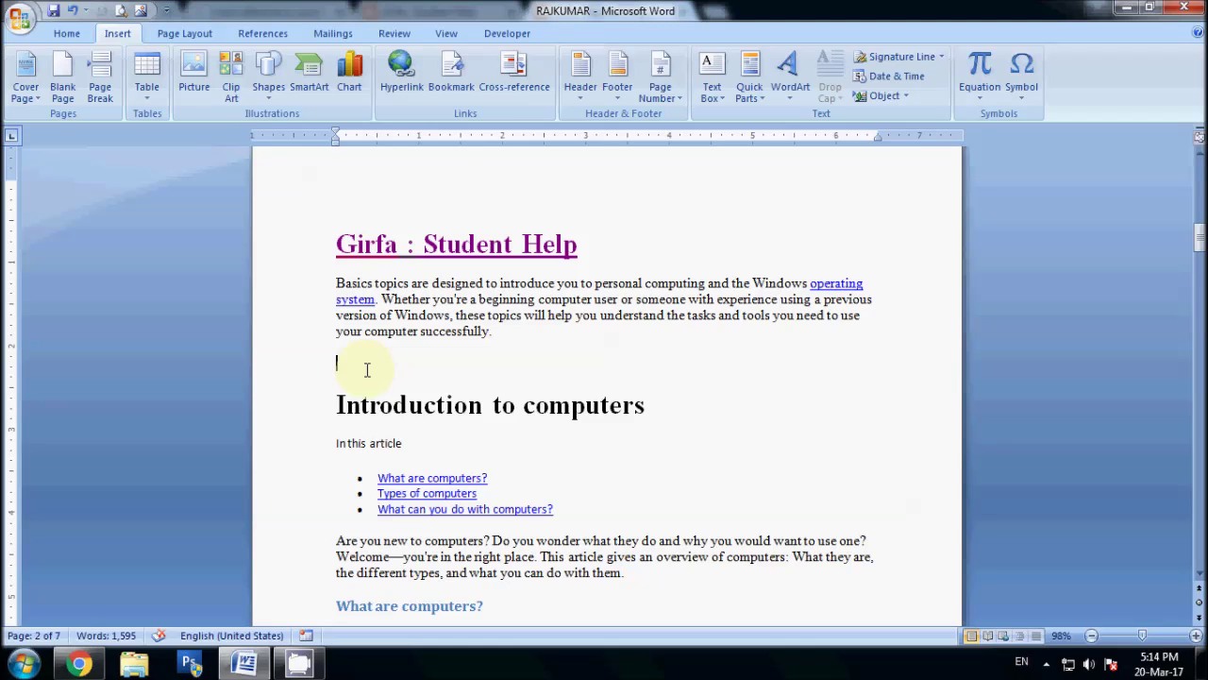
- Review the Cross-reference options, Bookmark type and Bookmark text, then dismiss without inserting
click(514, 87)
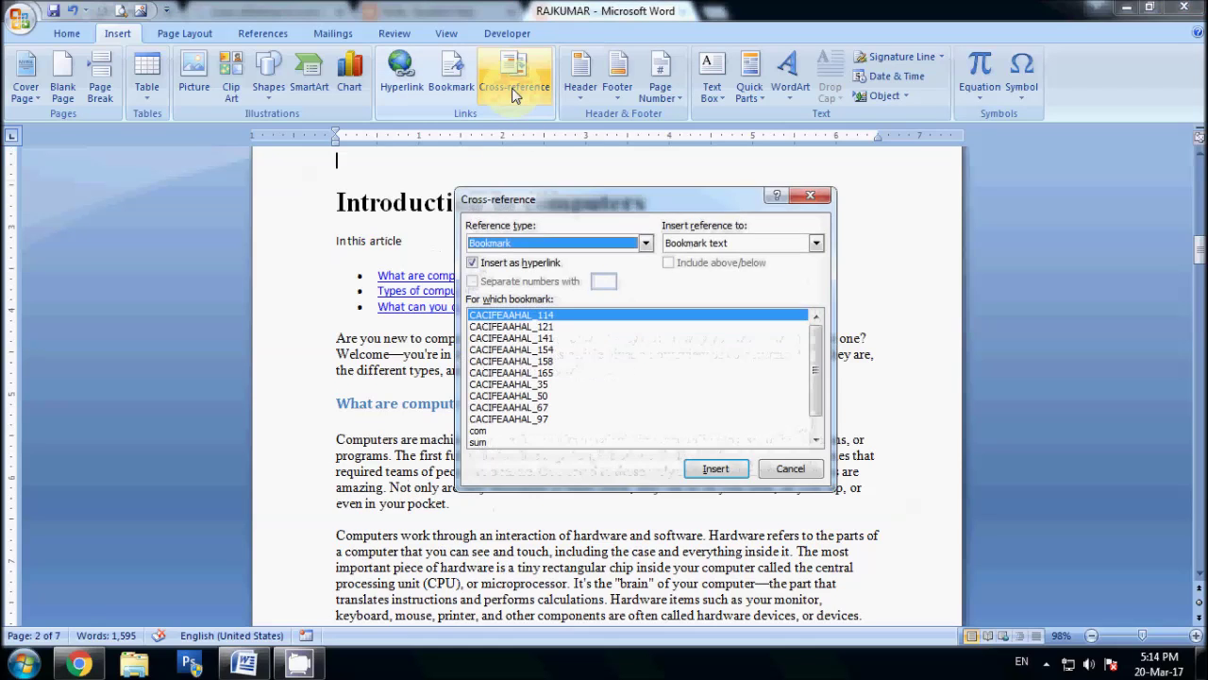
click(646, 243)
click(645, 243)
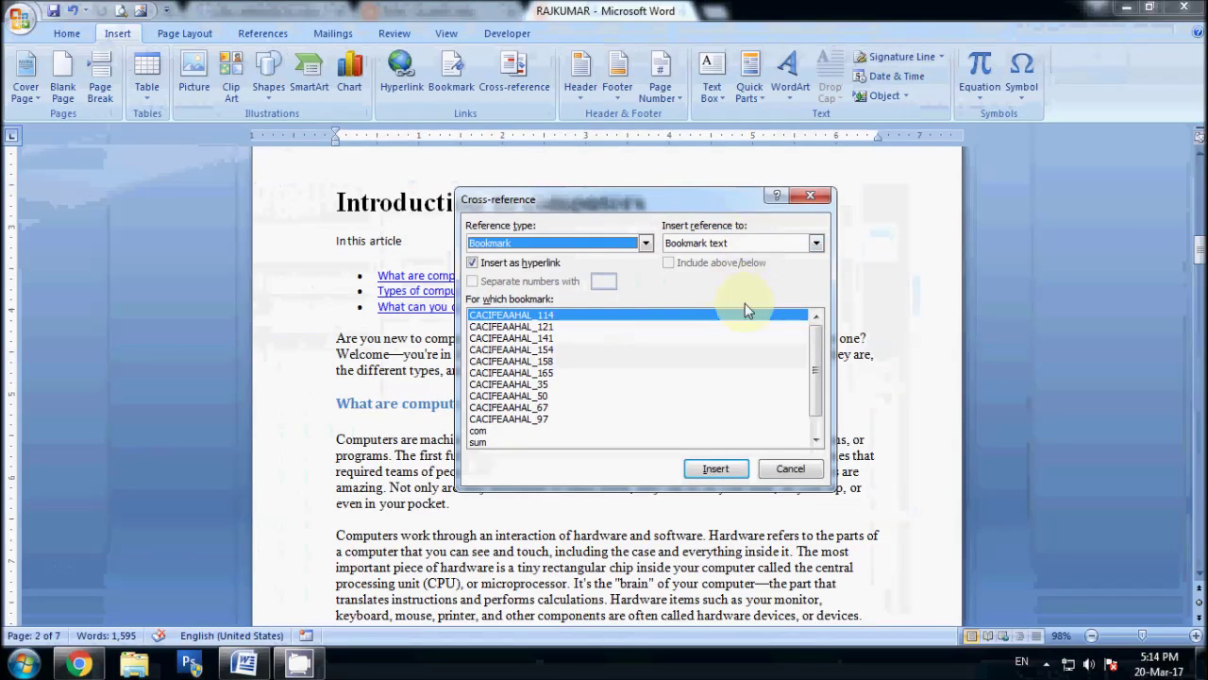
click(815, 244)
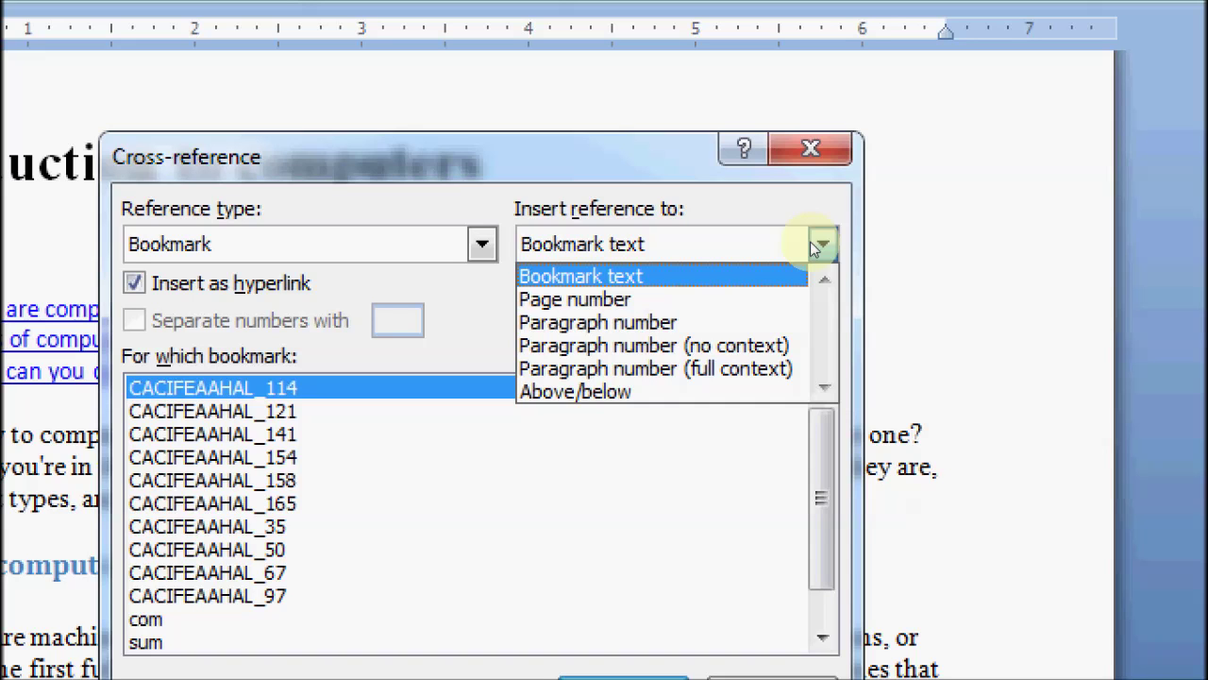
click(817, 245)
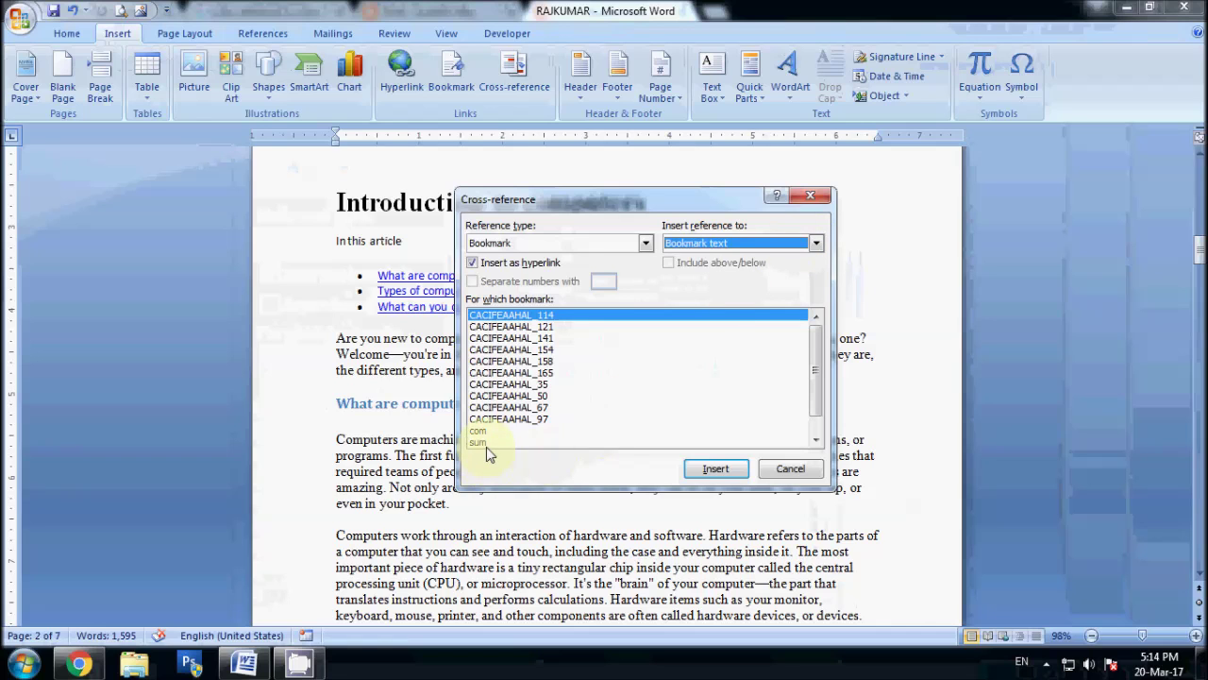
key(Escape)
scroll(490, 444, up, 3)
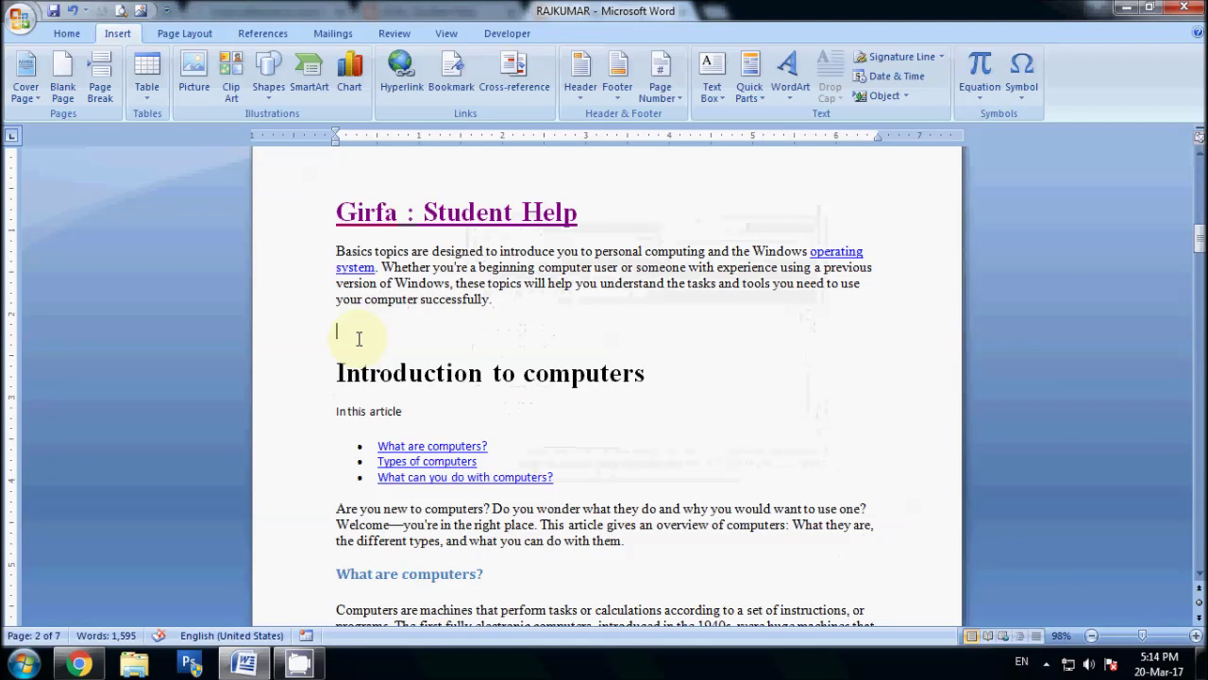
- Insert a Bookmark-text cross-reference to 'sum' on the blank line
click(514, 85)
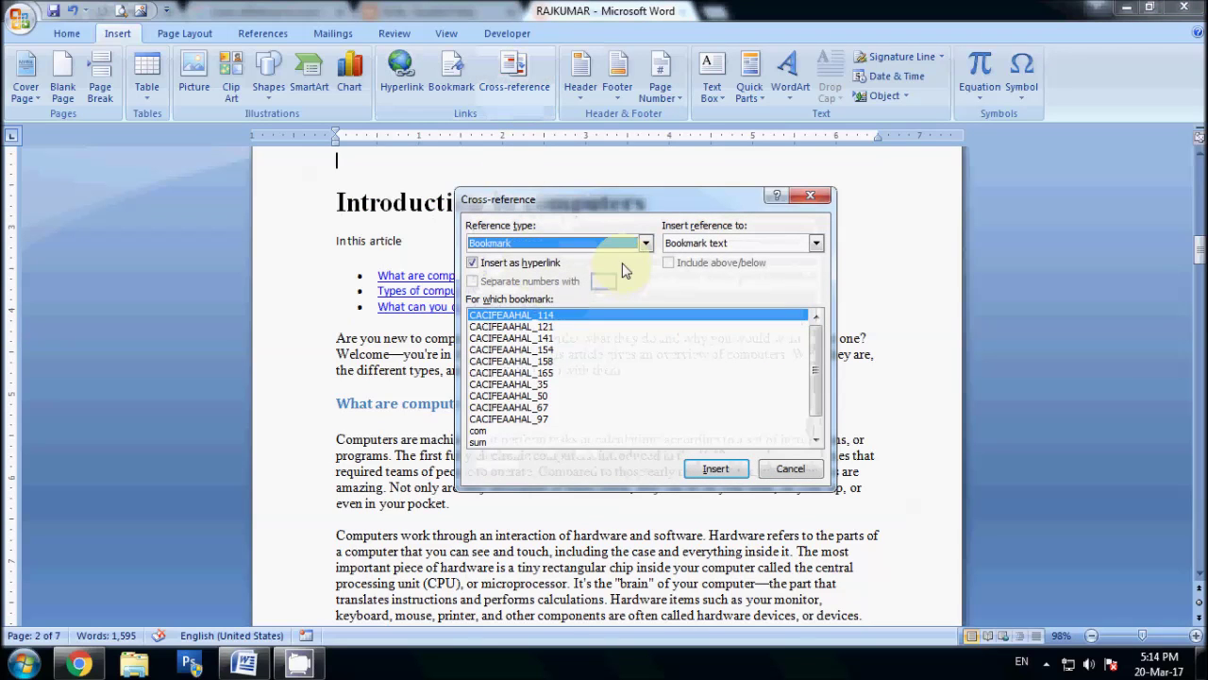
click(484, 441)
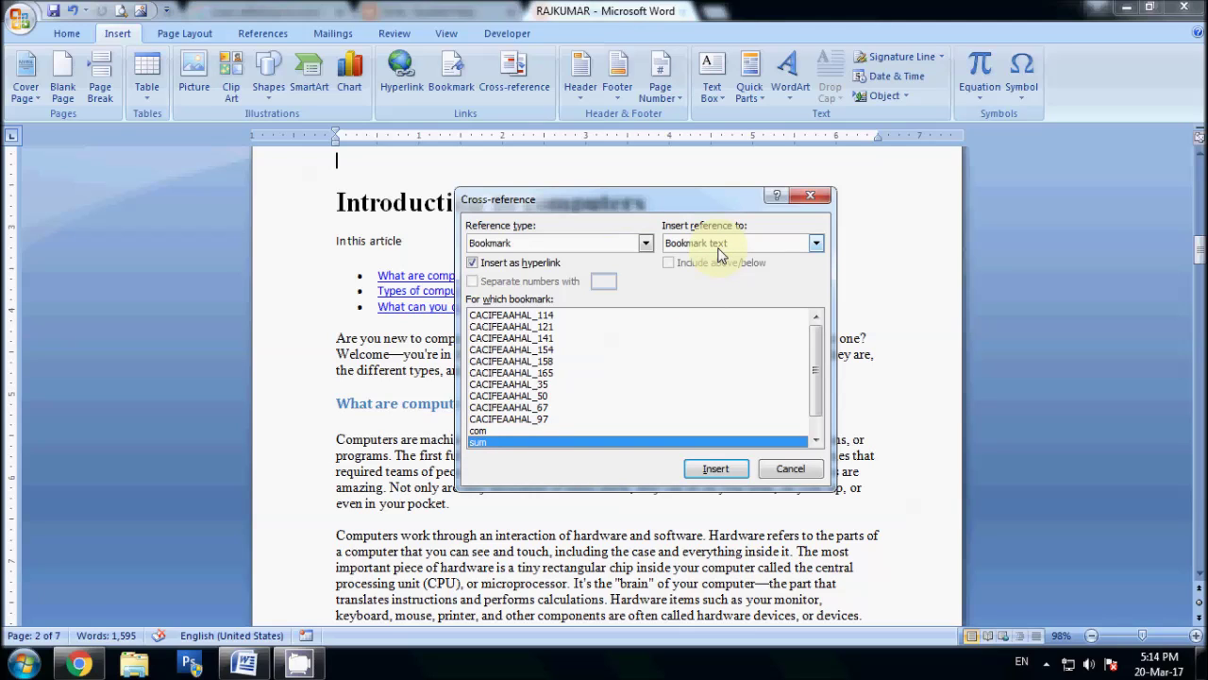
click(714, 468)
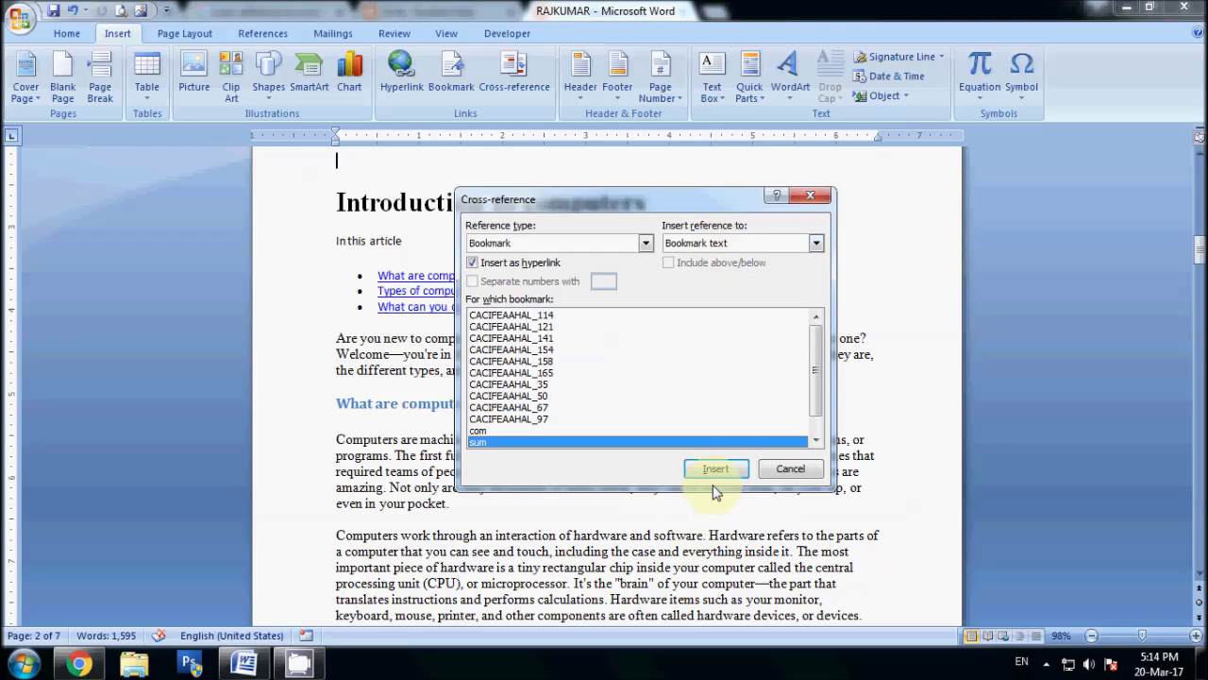
click(791, 469)
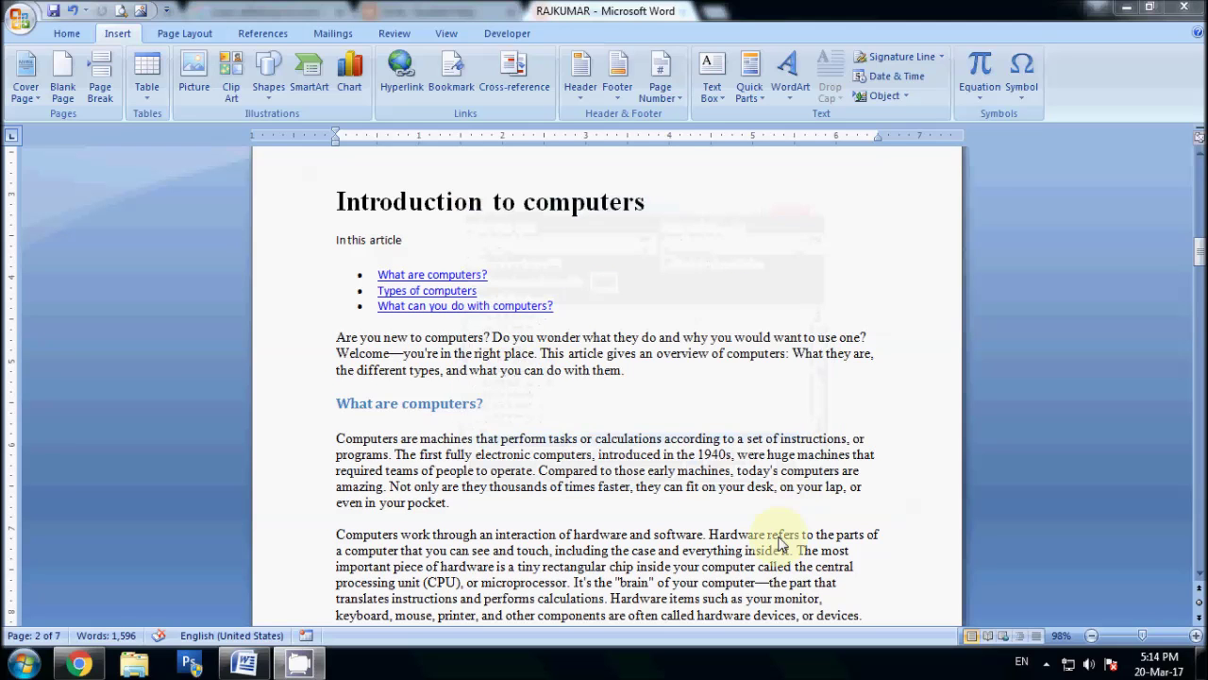
scroll(699, 348, up, 4)
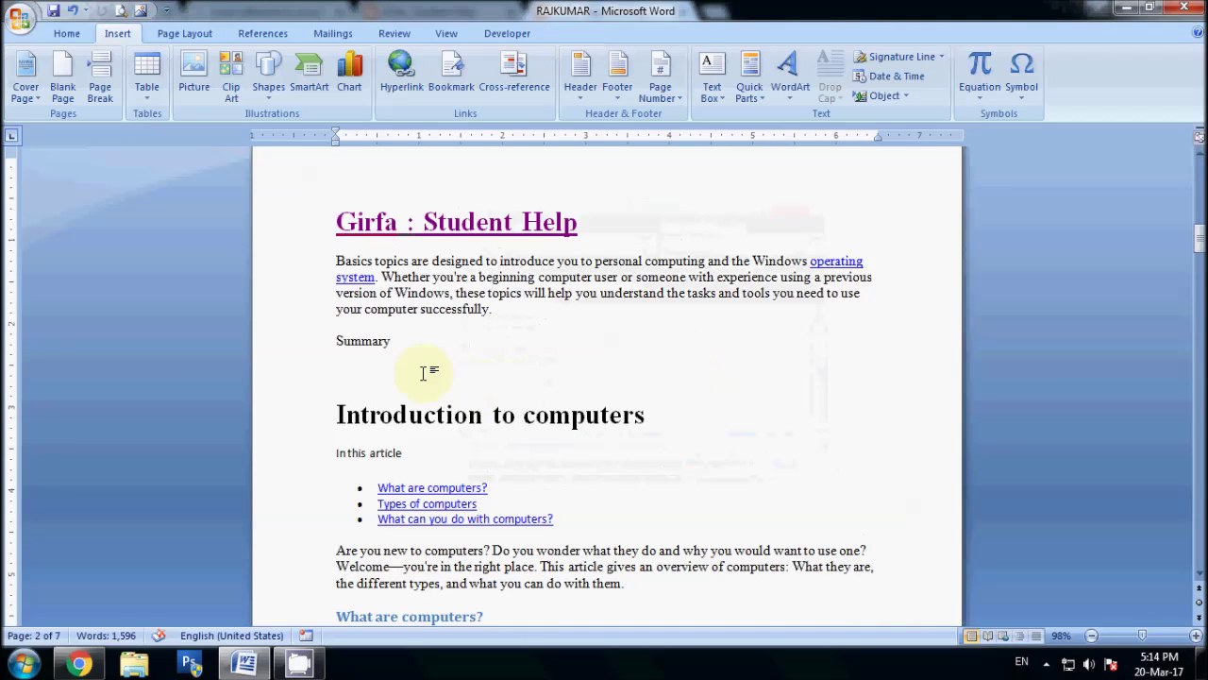
click(403, 369)
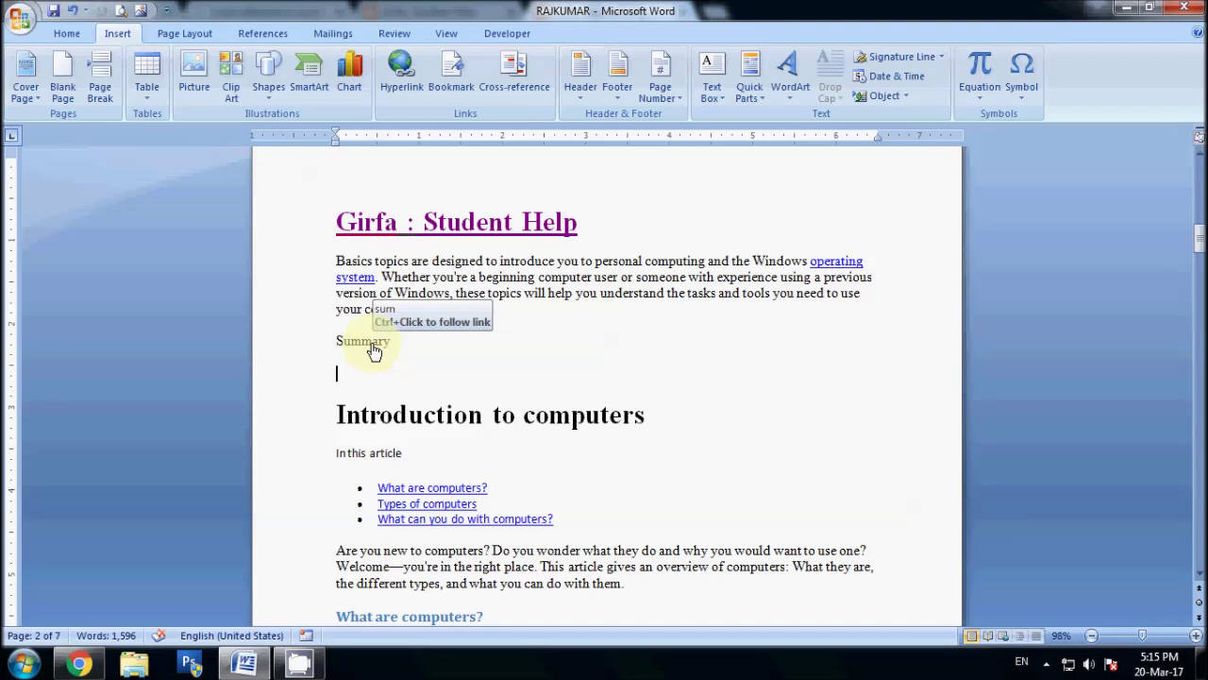
ctrl+click(375, 351)
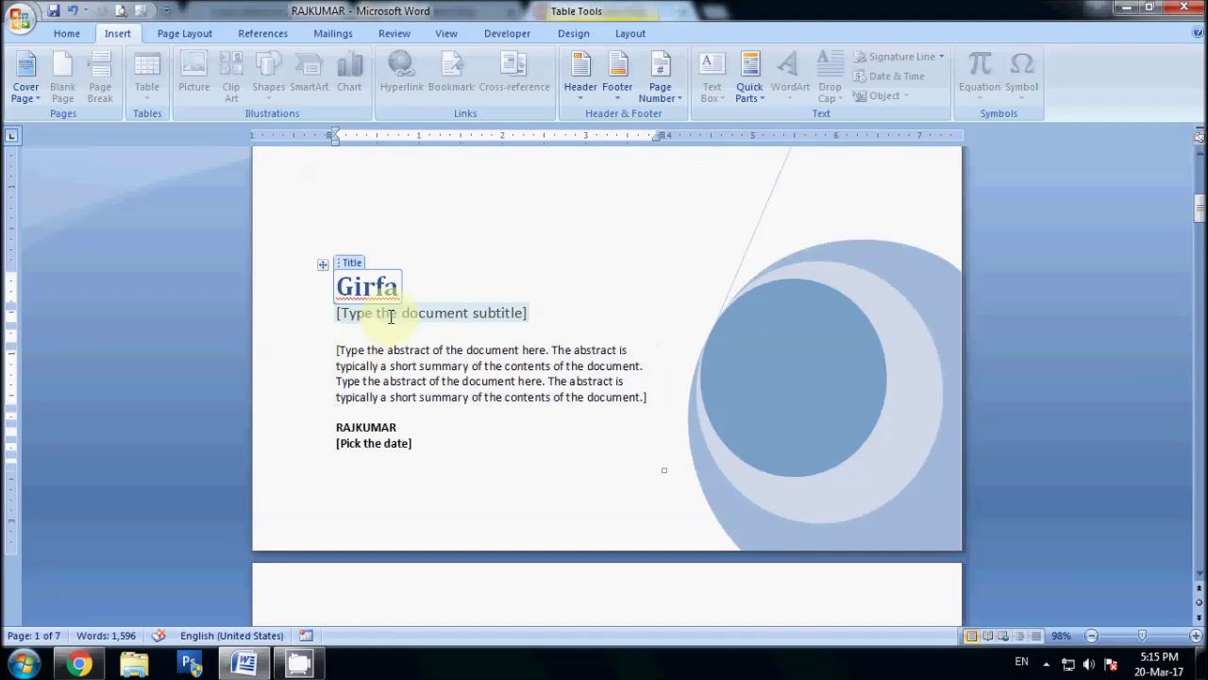
scroll(399, 335, down, 4)
scroll(399, 331, down, 3)
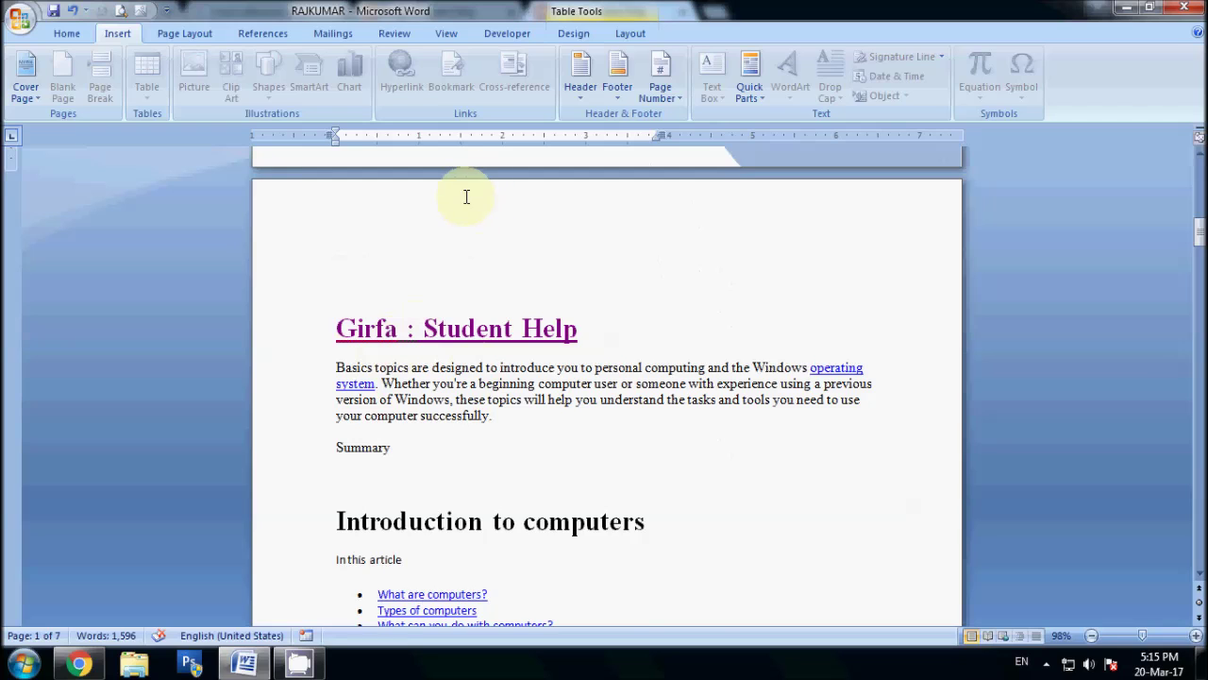
scroll(463, 450, down, 1)
click(444, 429)
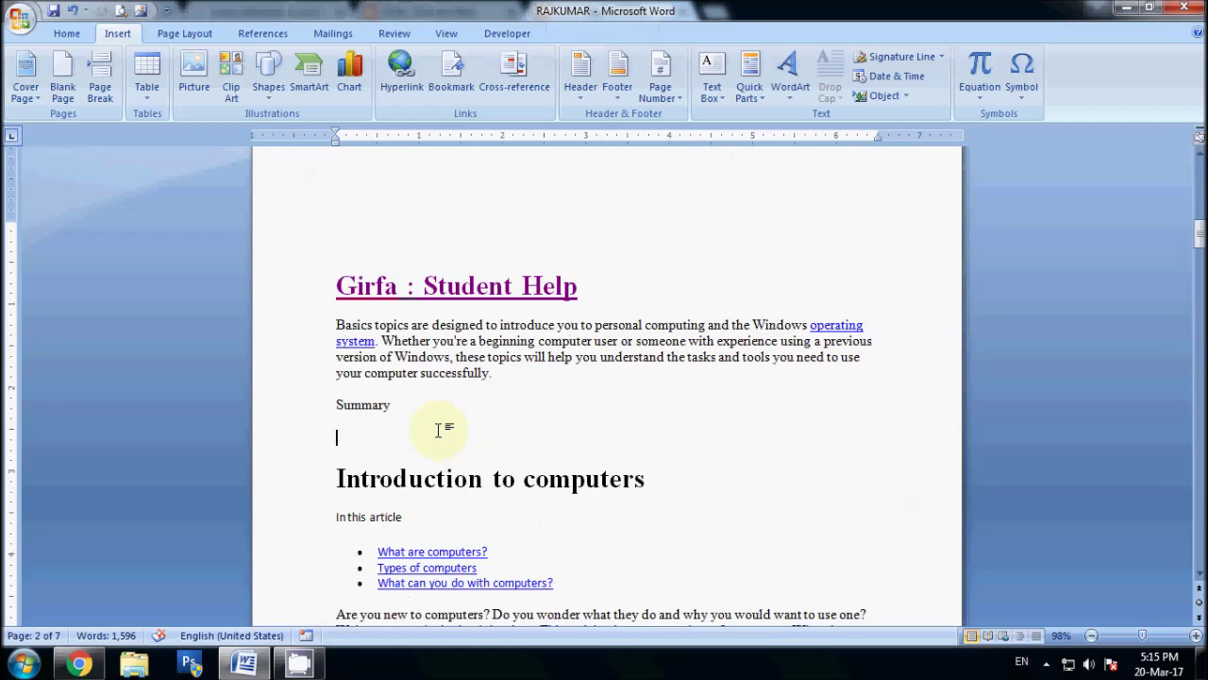
click(518, 90)
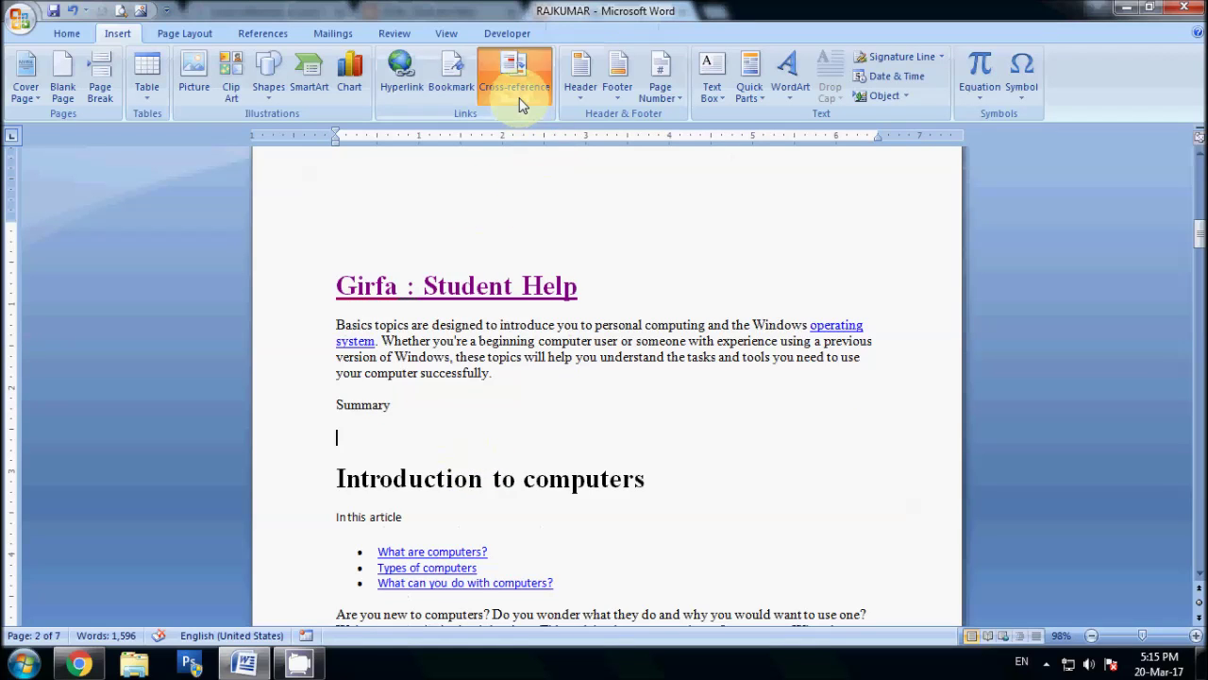
- Insert a Page number cross-reference to the 'sum' bookmark, which shows 7
click(641, 244)
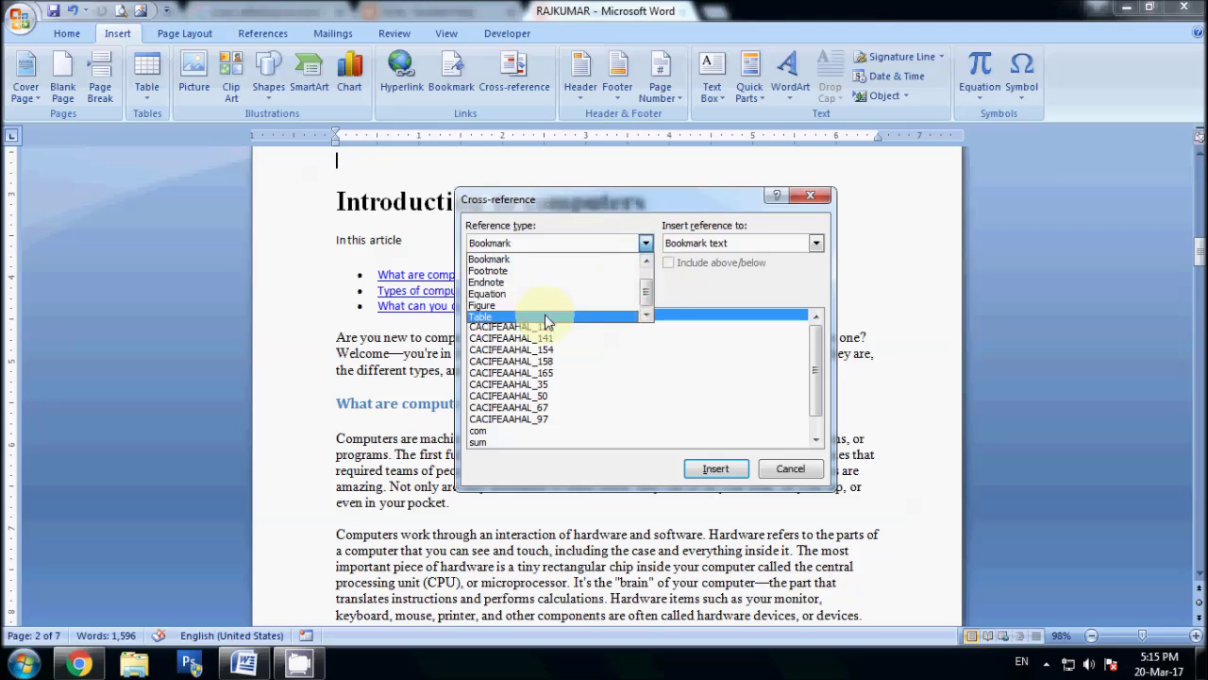
scroll(623, 314, up, 1)
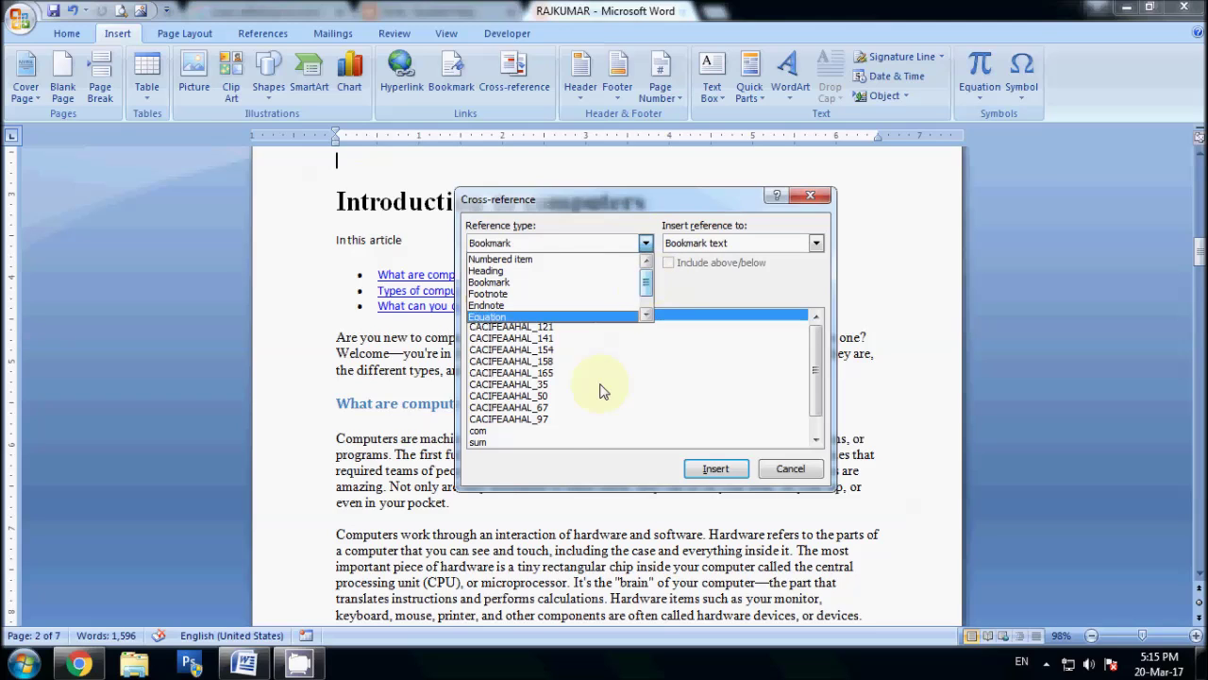
click(494, 443)
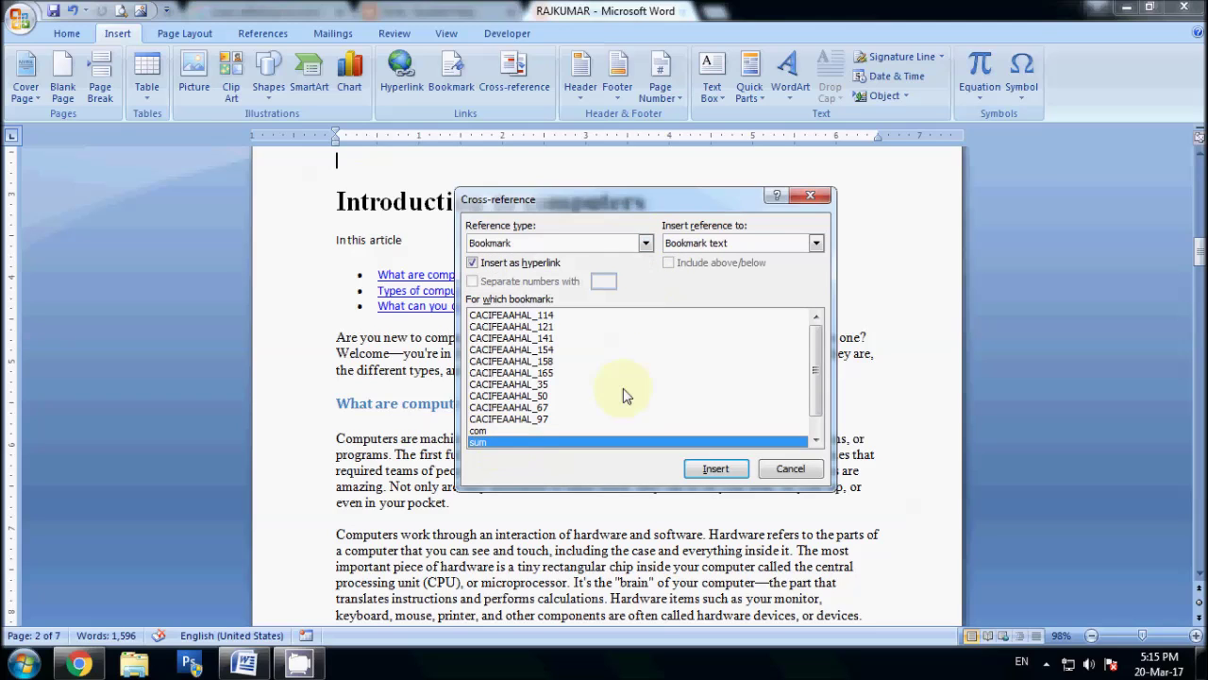
click(799, 249)
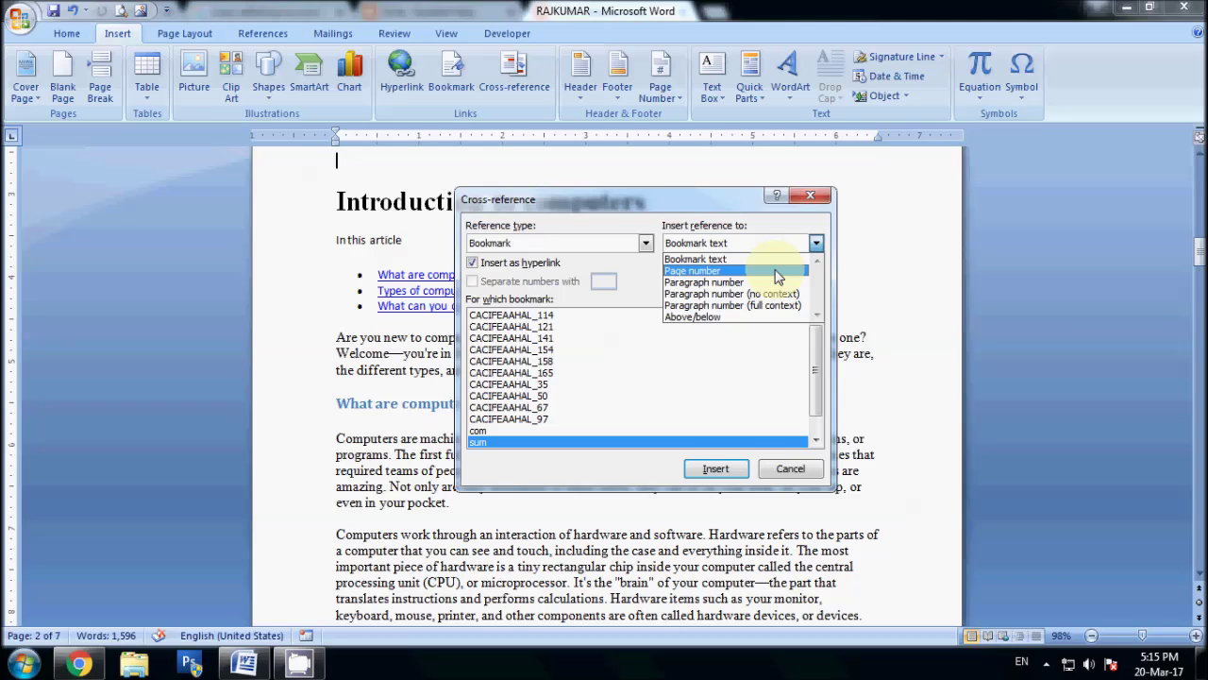
click(777, 276)
click(717, 470)
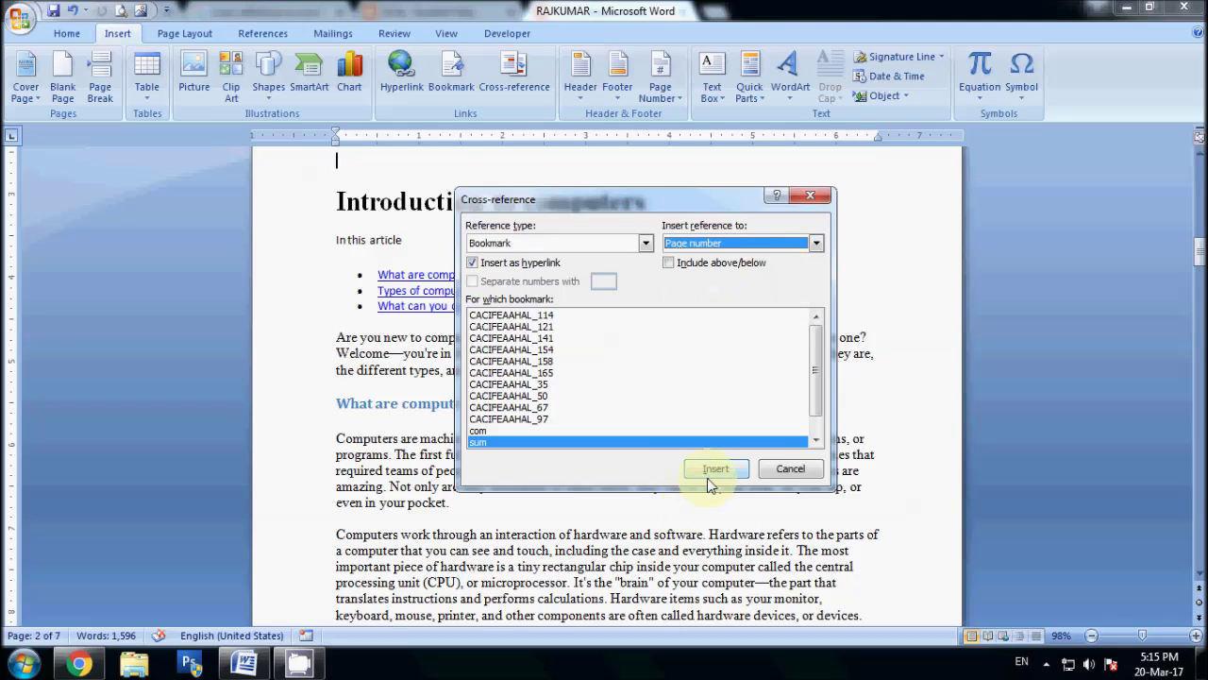
click(790, 469)
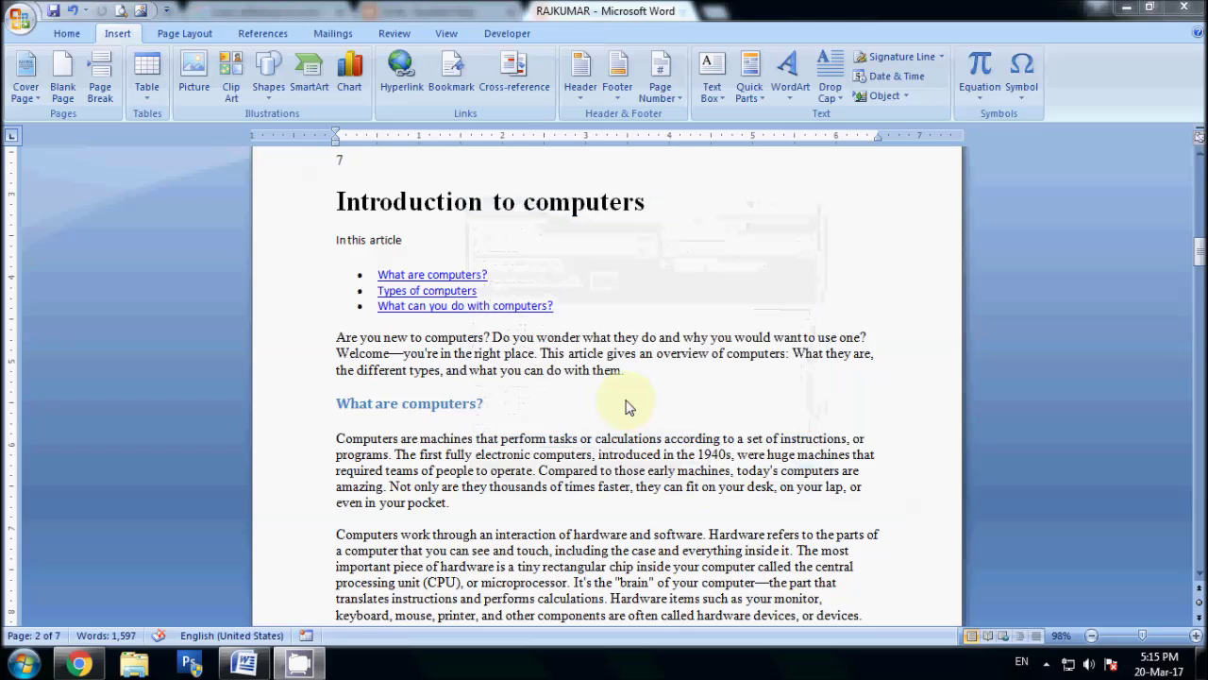
scroll(635, 293, up, 3)
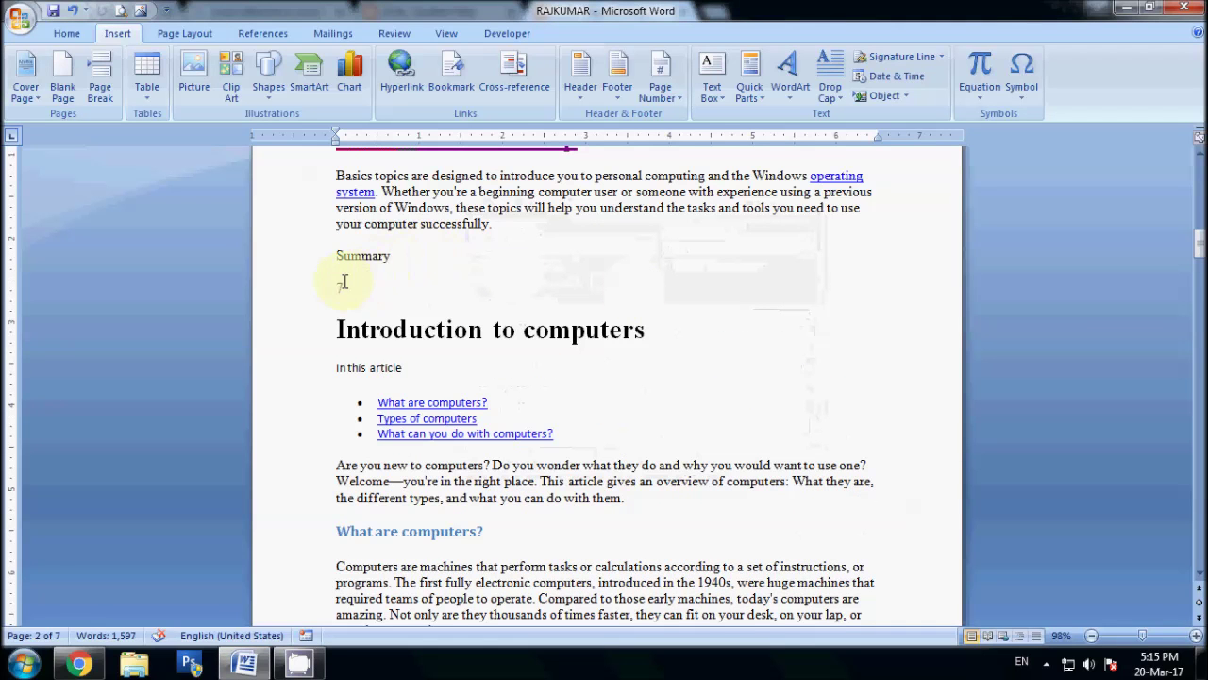
mouse_move(341, 287)
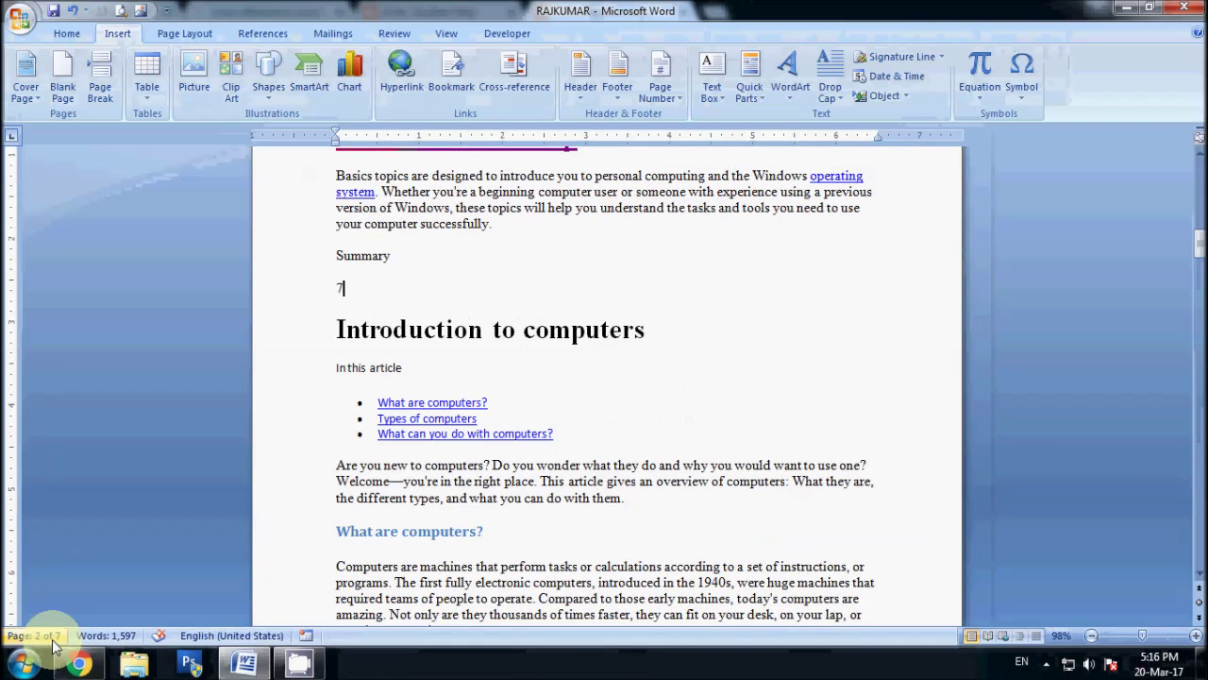
double_click(337, 289)
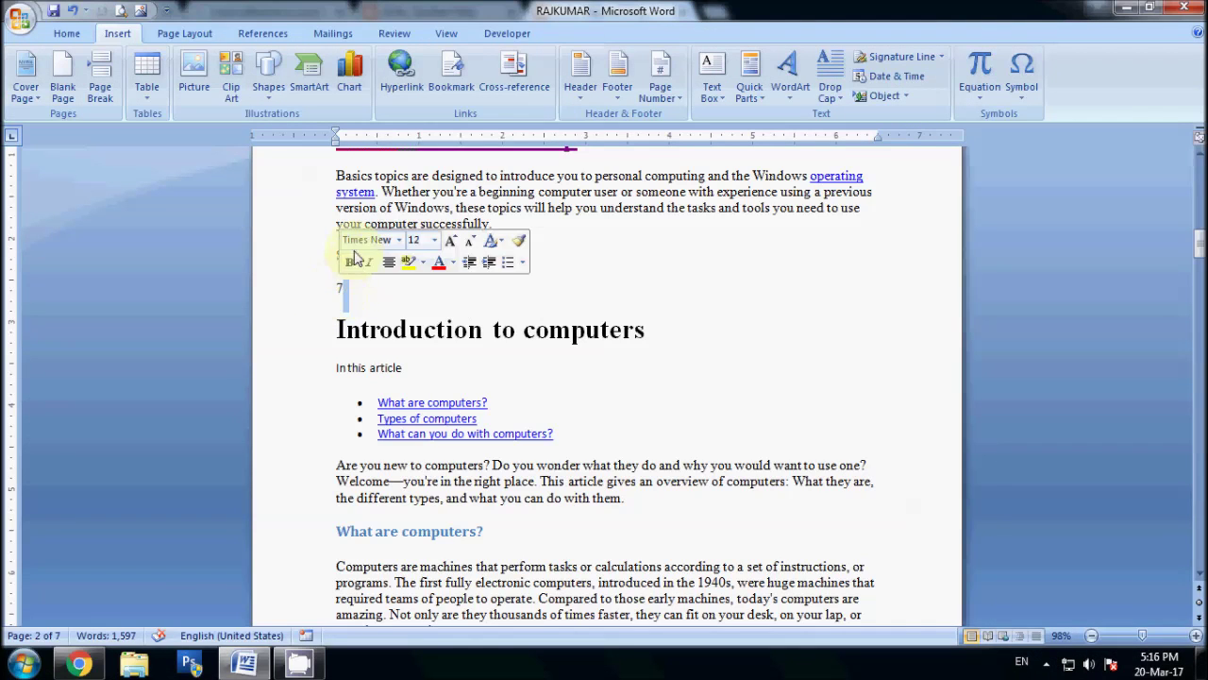
text(7)
ctrl+click(373, 256)
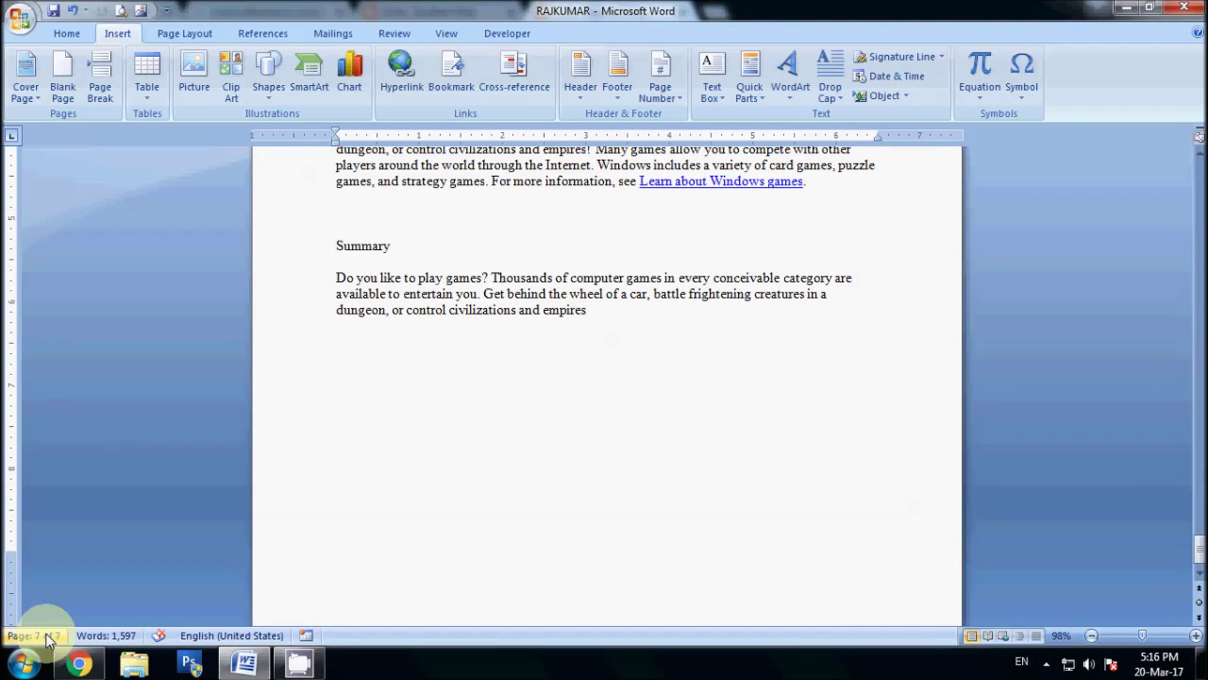
key(ctrl+Home)
scroll(122, 650, down, 5)
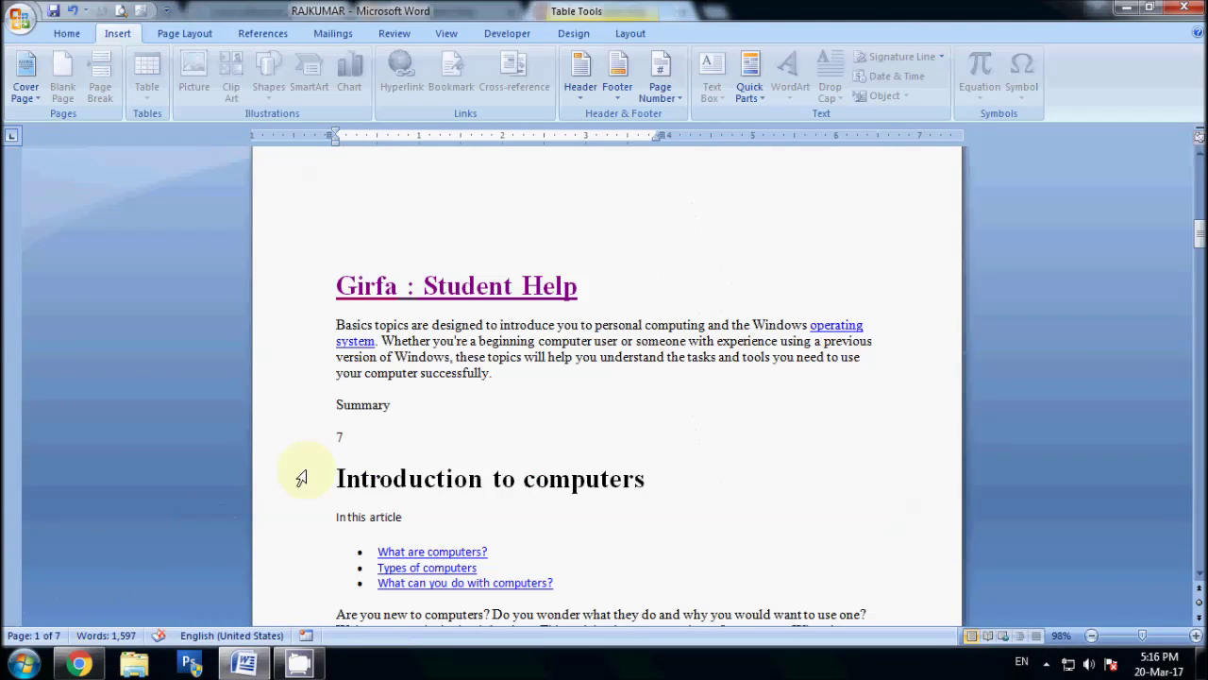
double_click(464, 404)
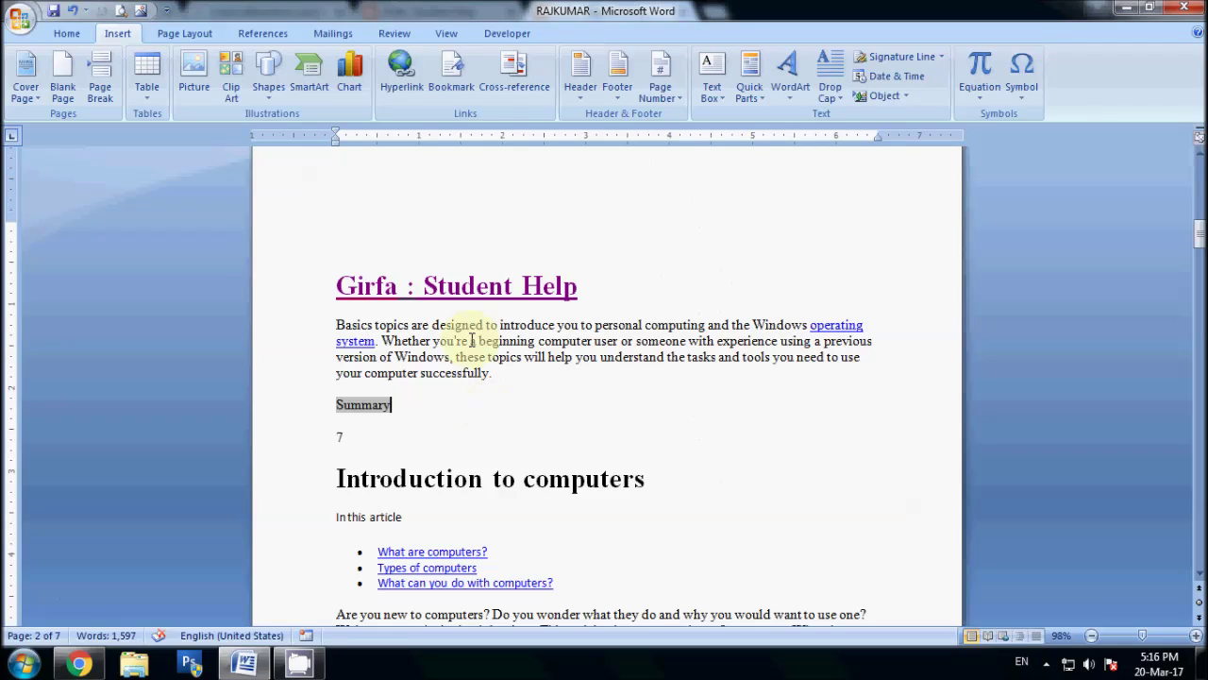
click(721, 359)
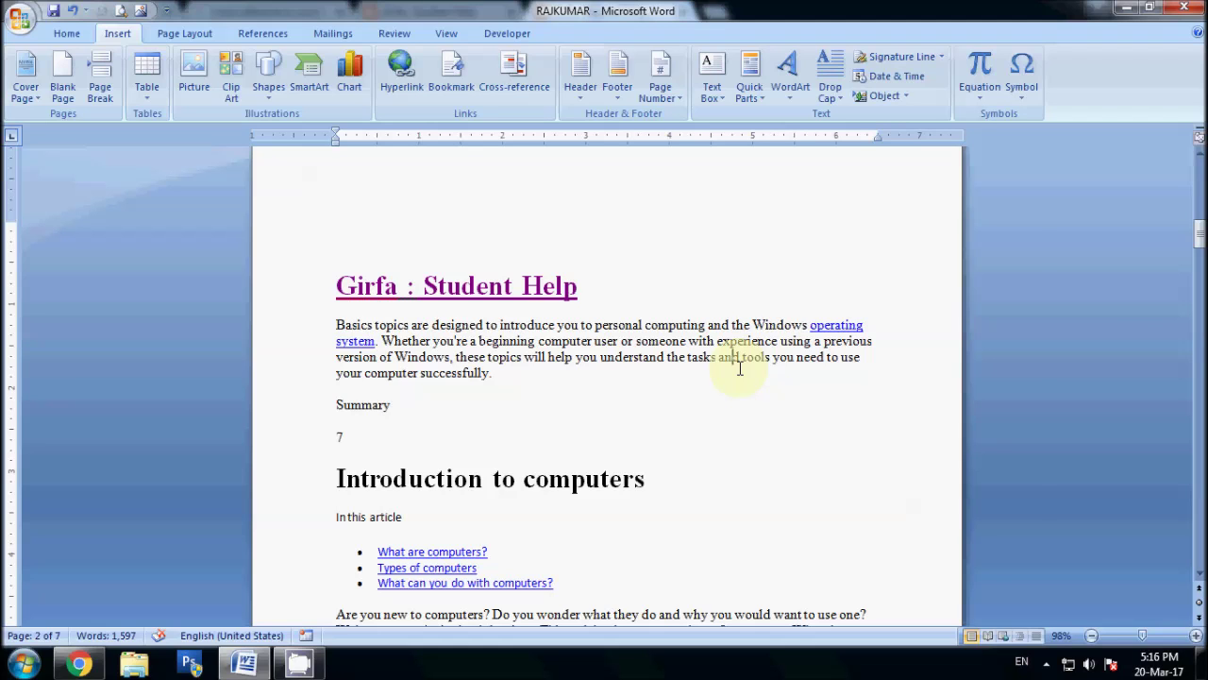
ctrl+scroll(740, 368, down, 4)
- Zoom out to 28% so the seven pages, cover through closing pages, appear side by side
ctrl+scroll(740, 368, down, 2)
ctrl+scroll(739, 368, down, 1)
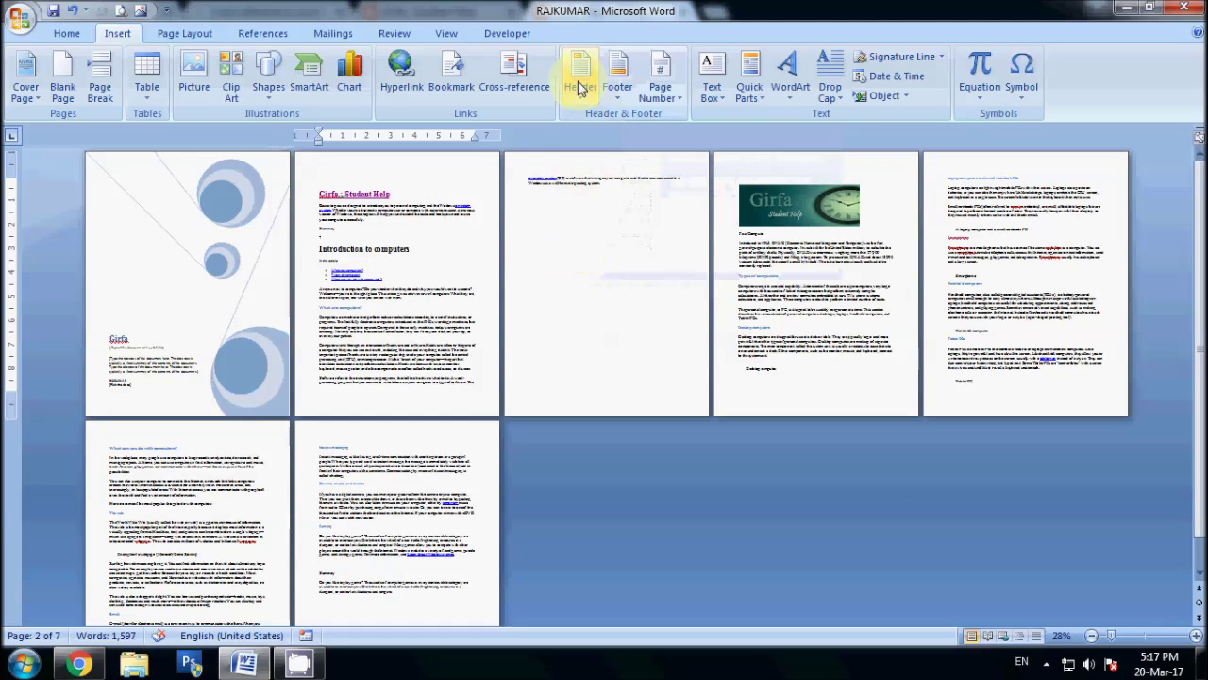
- Add a blank header reading 'Computer Information', set to 20 pt and centred, then close the header
ctrl+scroll(283, 302, up, 2)
ctrl+scroll(308, 302, up, 3)
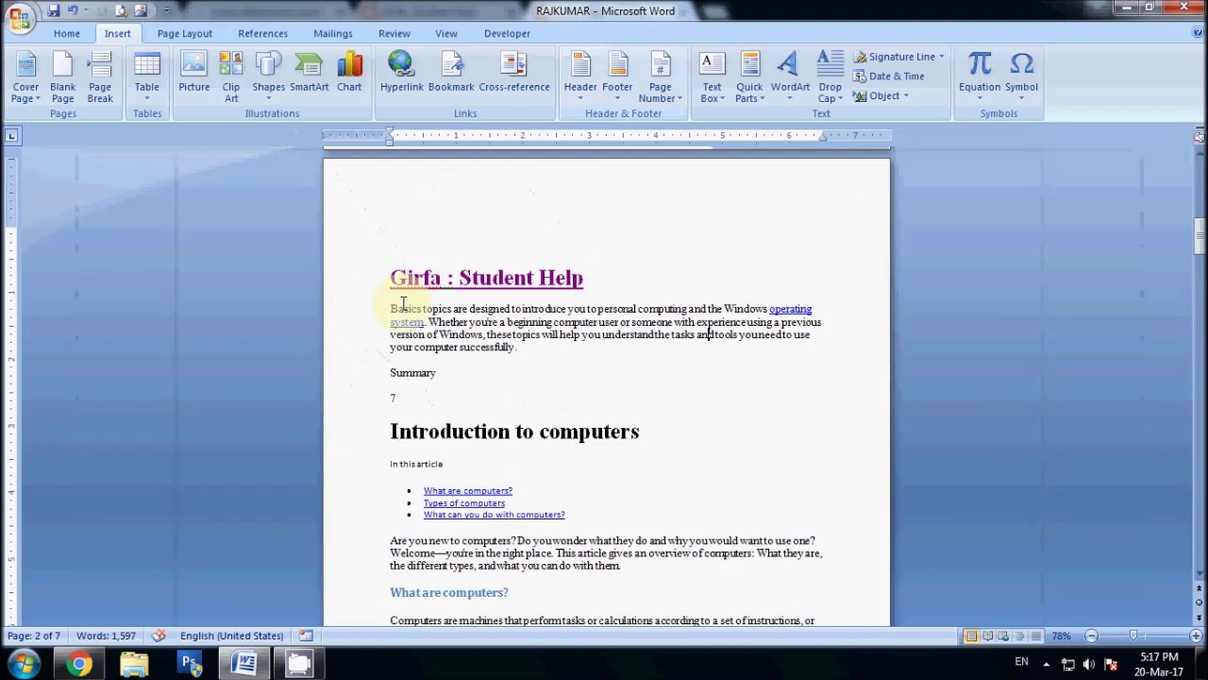
click(579, 80)
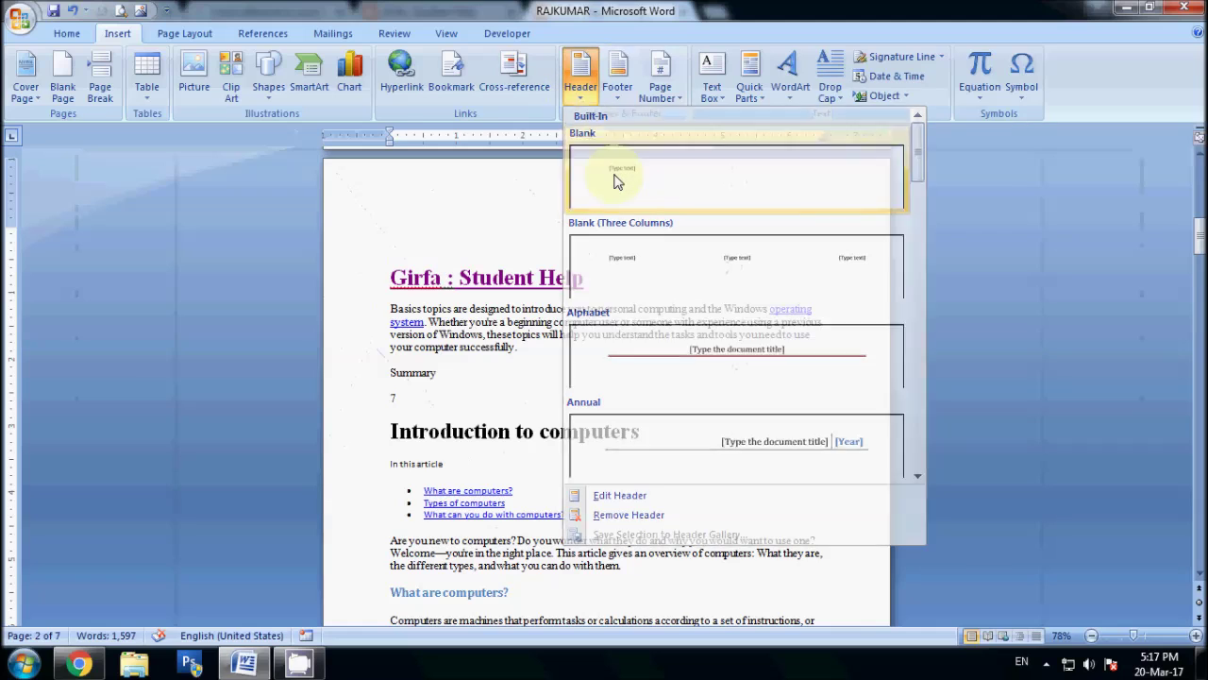
click(615, 181)
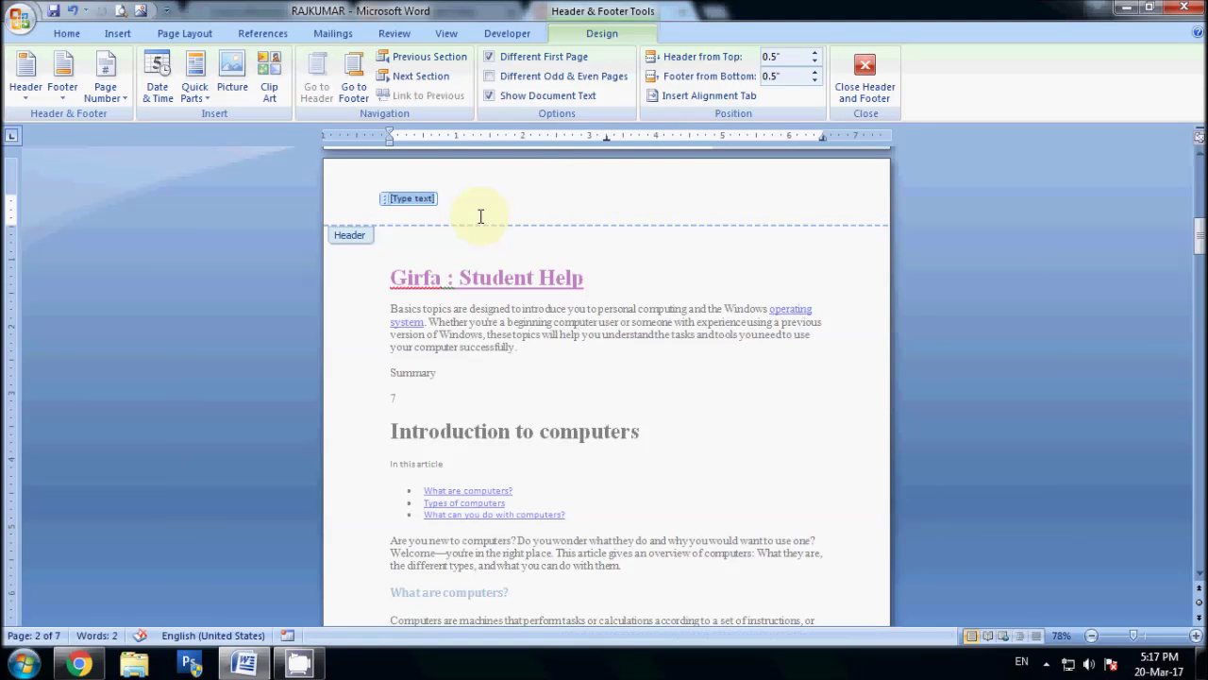
text(Computer Information)
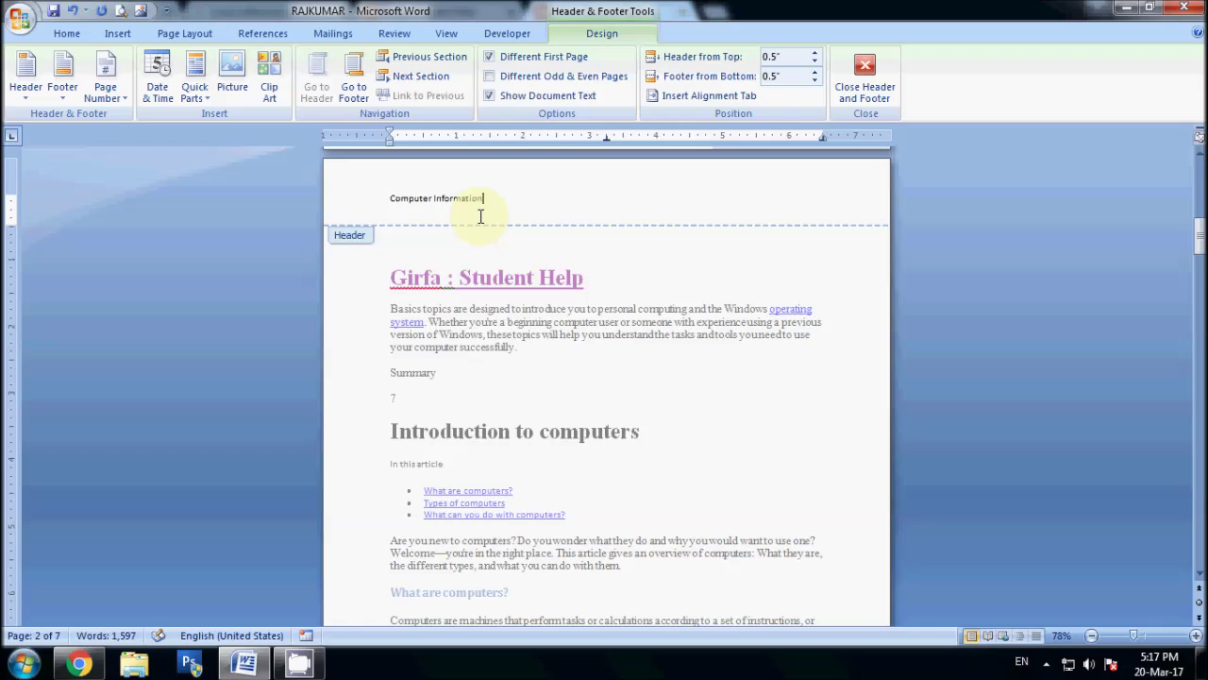
drag(386, 201, 509, 198)
click(66, 33)
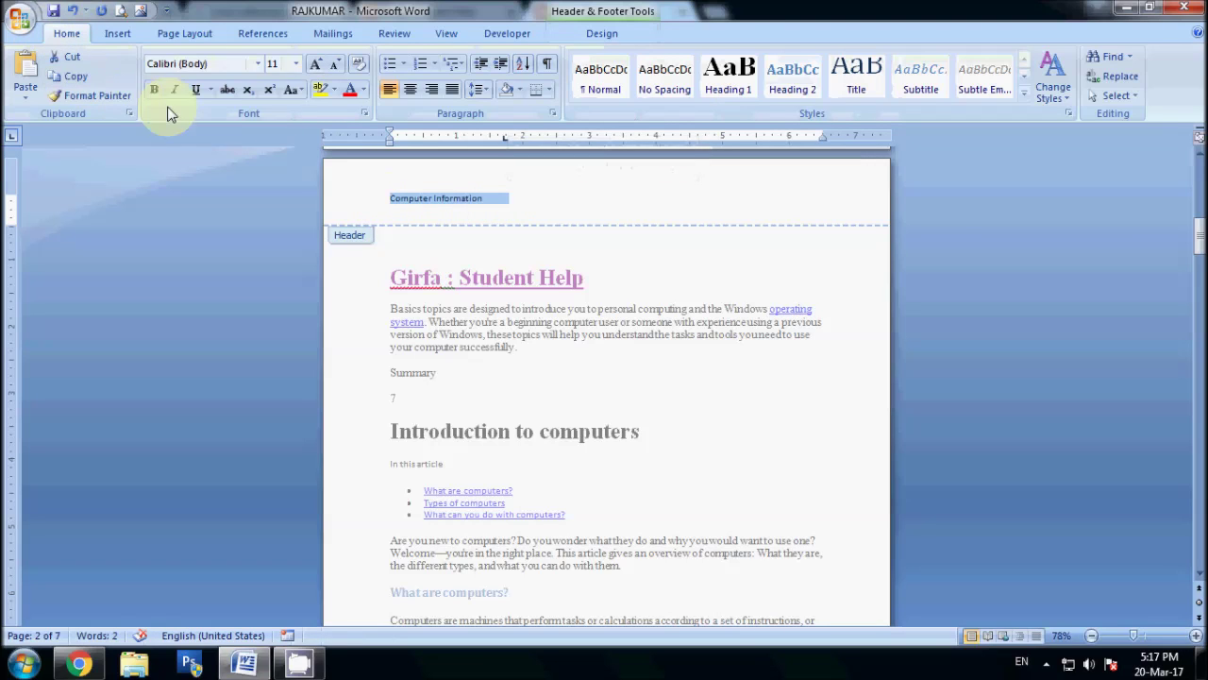
click(296, 63)
click(277, 196)
click(410, 90)
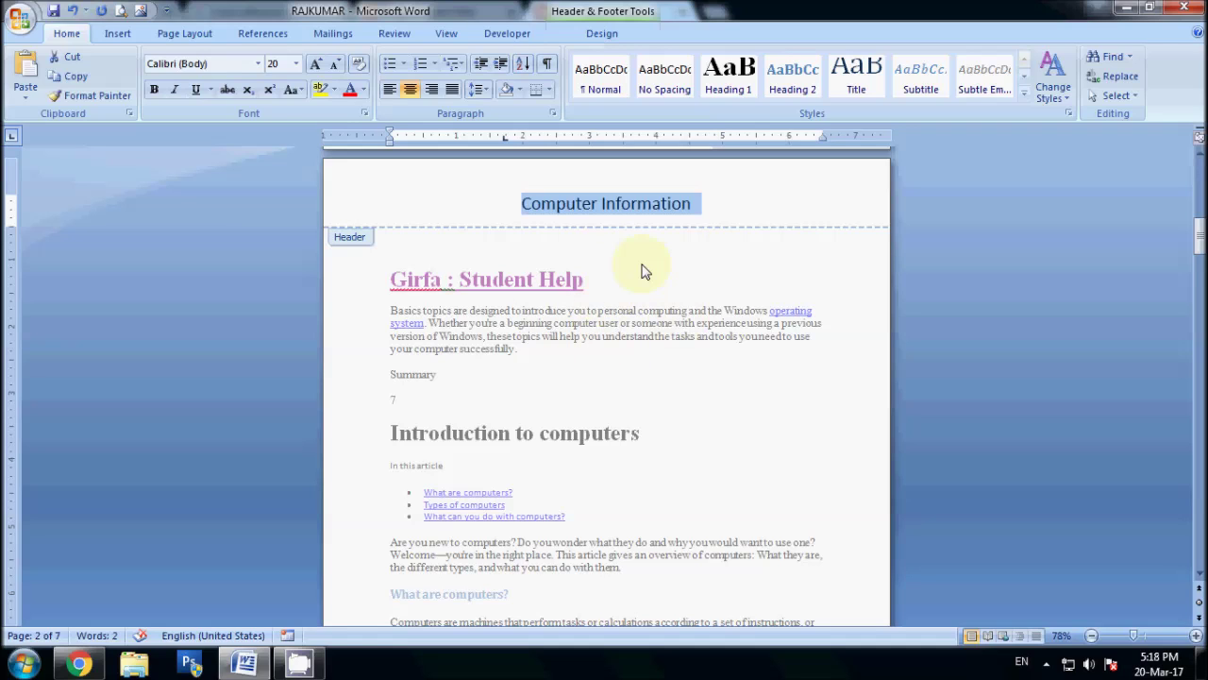
key(Escape)
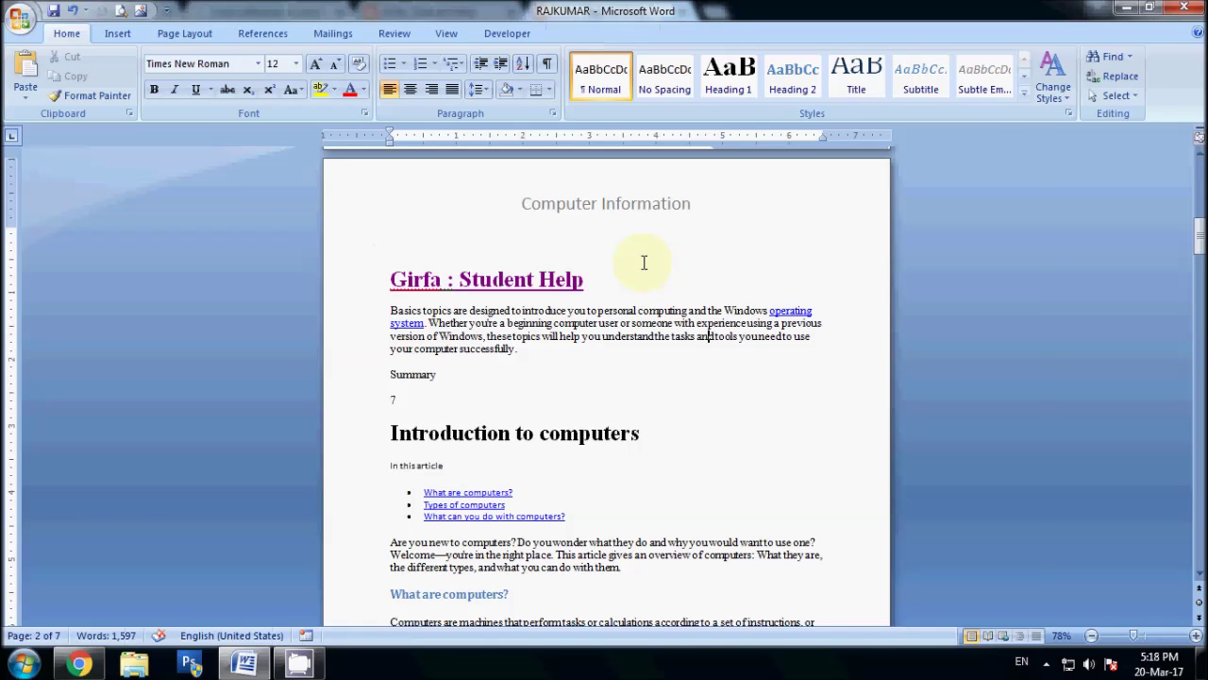
- Zoom back in on page 2 and bring up the Insert tab commands
scroll(641, 266, down, 2)
scroll(639, 270, down, 2)
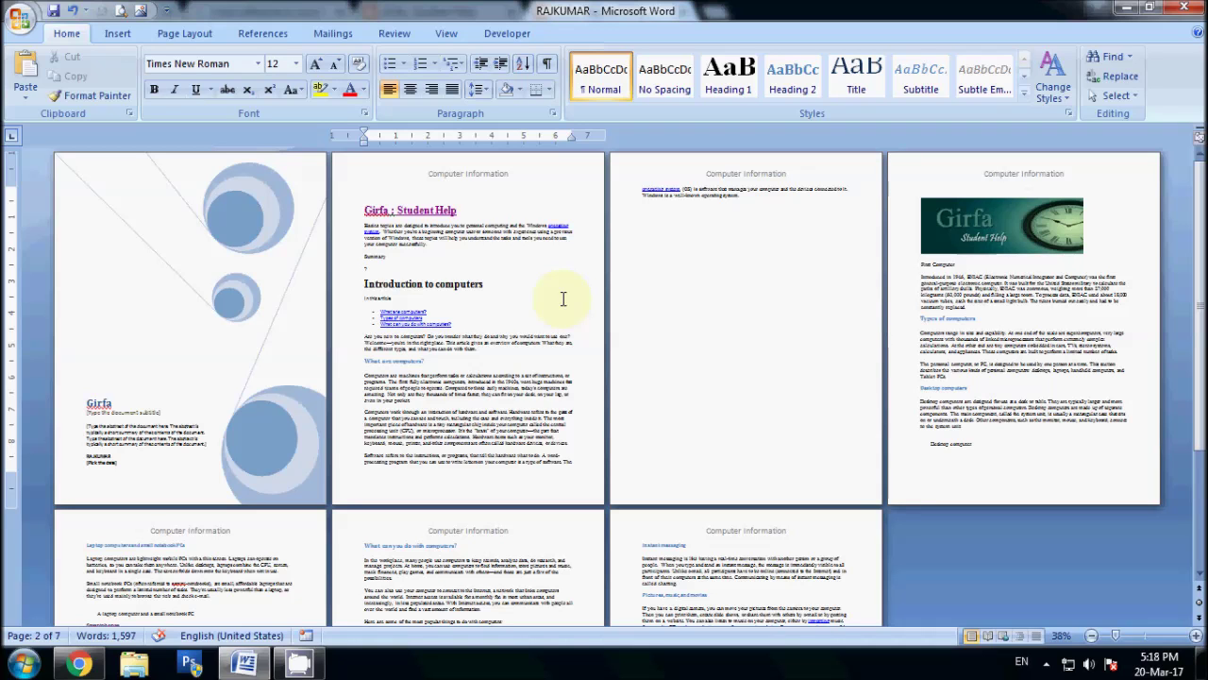
scroll(563, 299, up, 7)
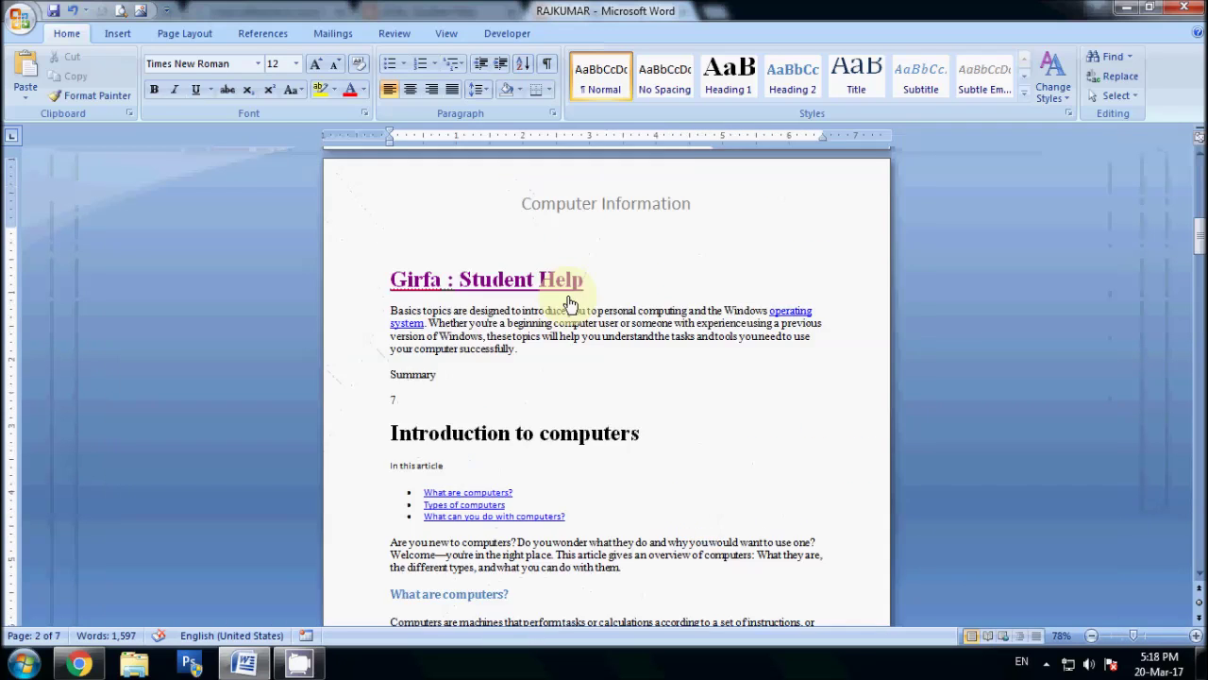
scroll(569, 296, up, 3)
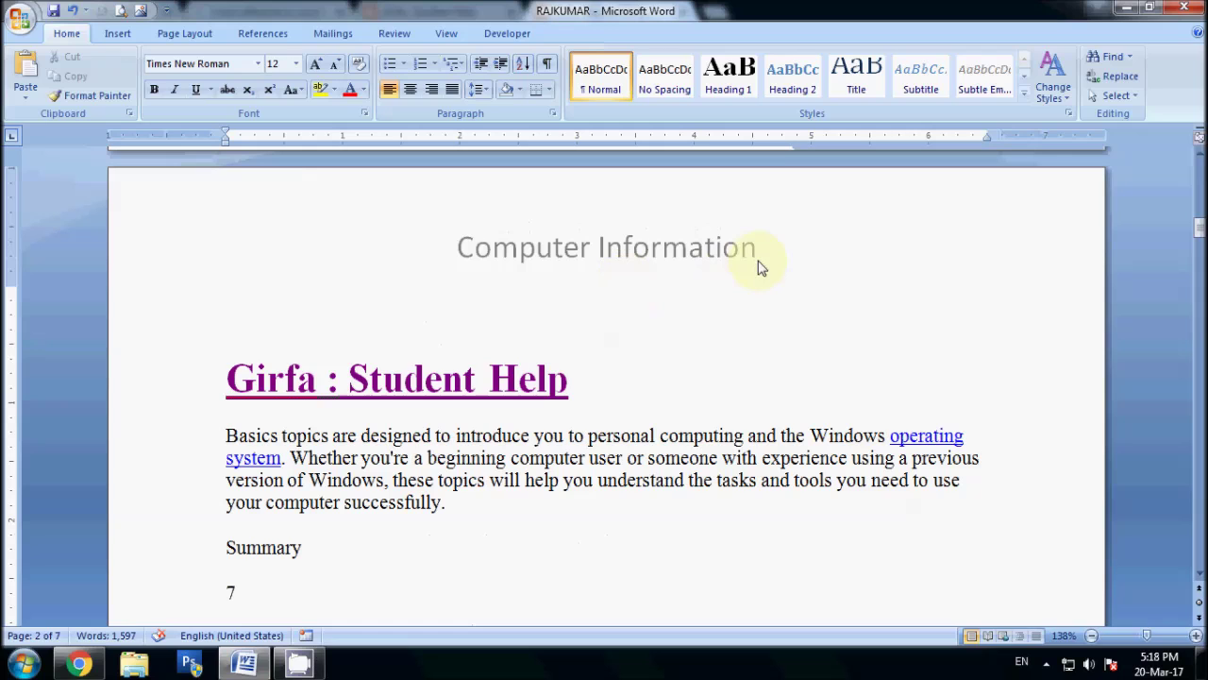
click(114, 33)
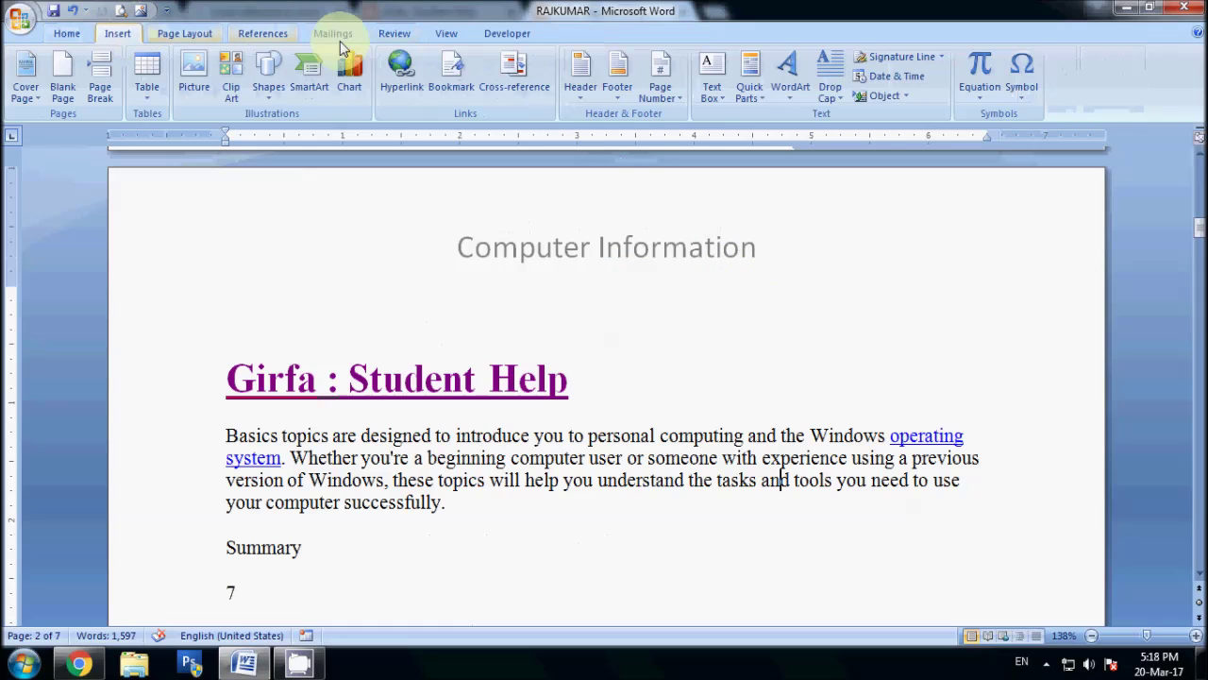
- Insert the Alphabet footer with 'PTO' replacing its [Type text] placeholder, then close footer editing
click(619, 92)
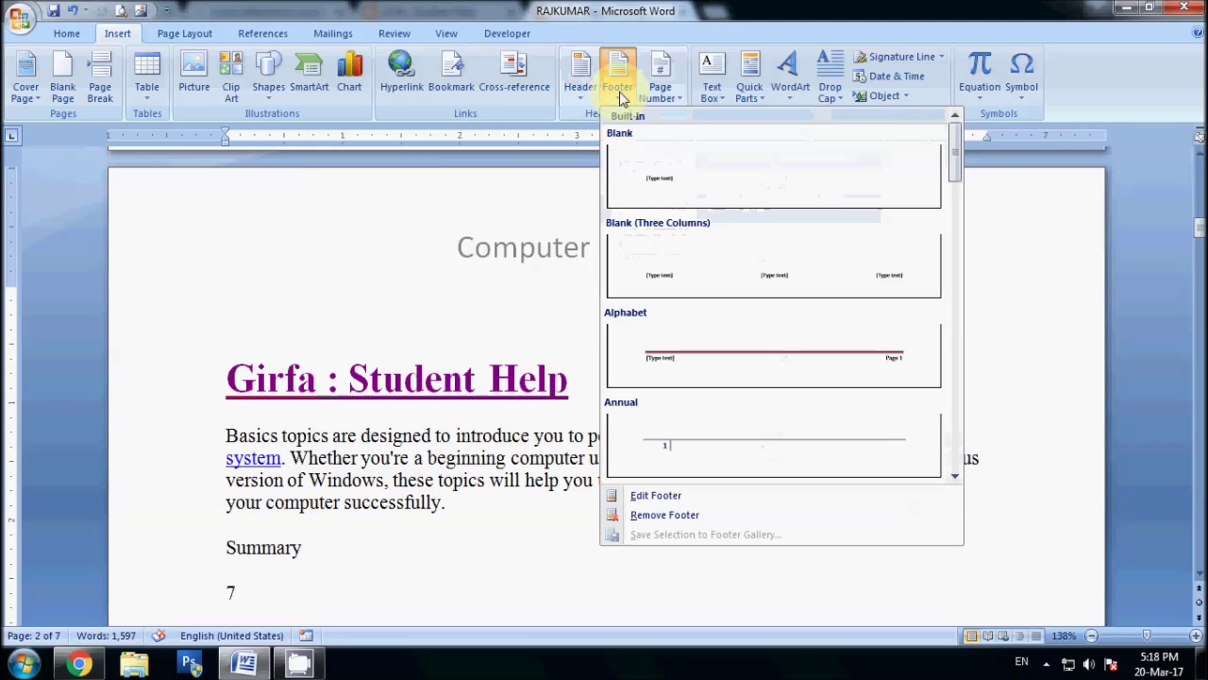
click(766, 365)
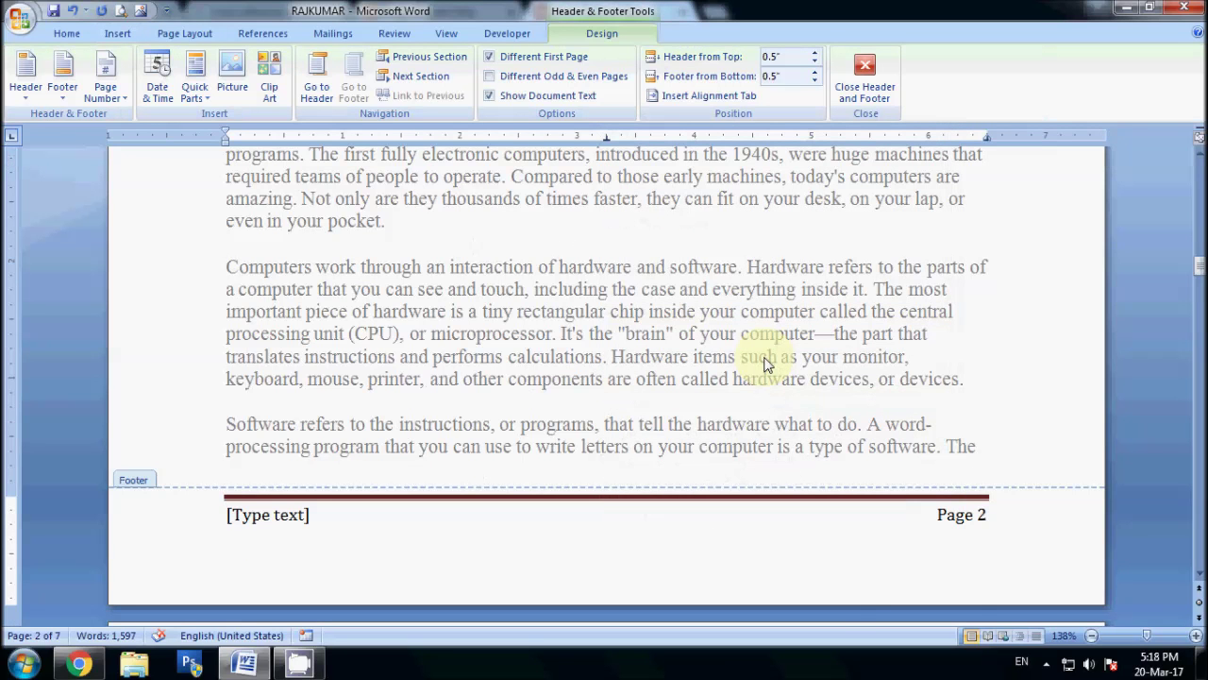
click(313, 526)
click(313, 526)
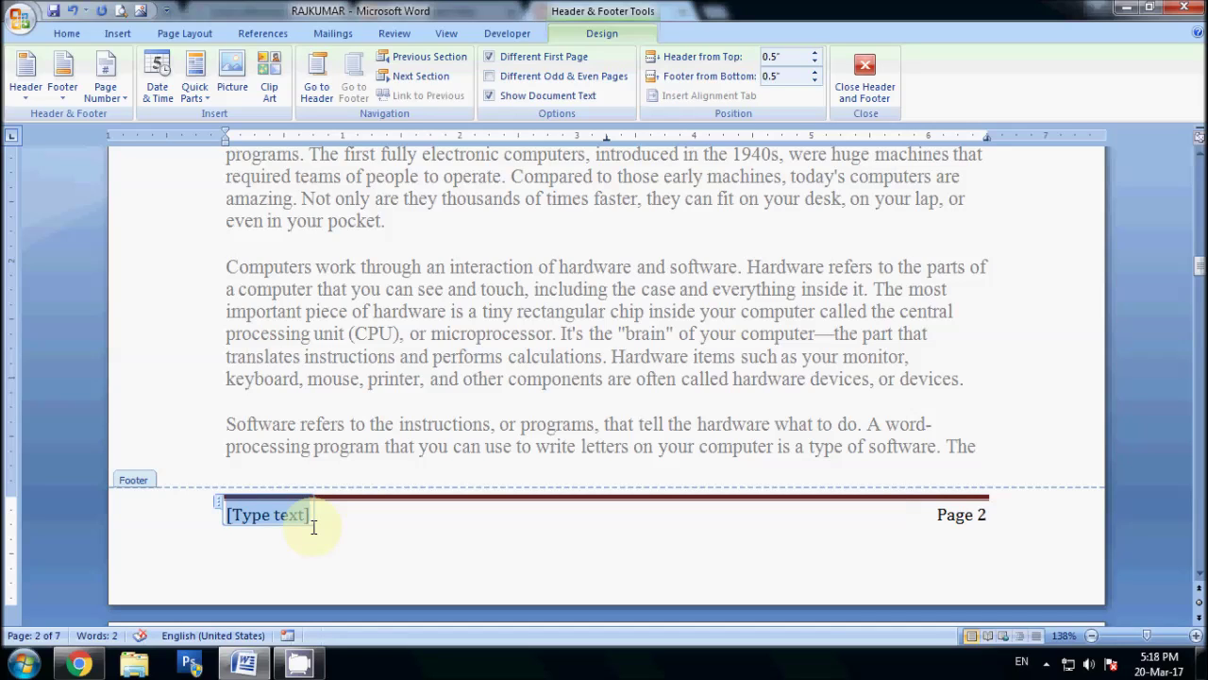
text(PTO)
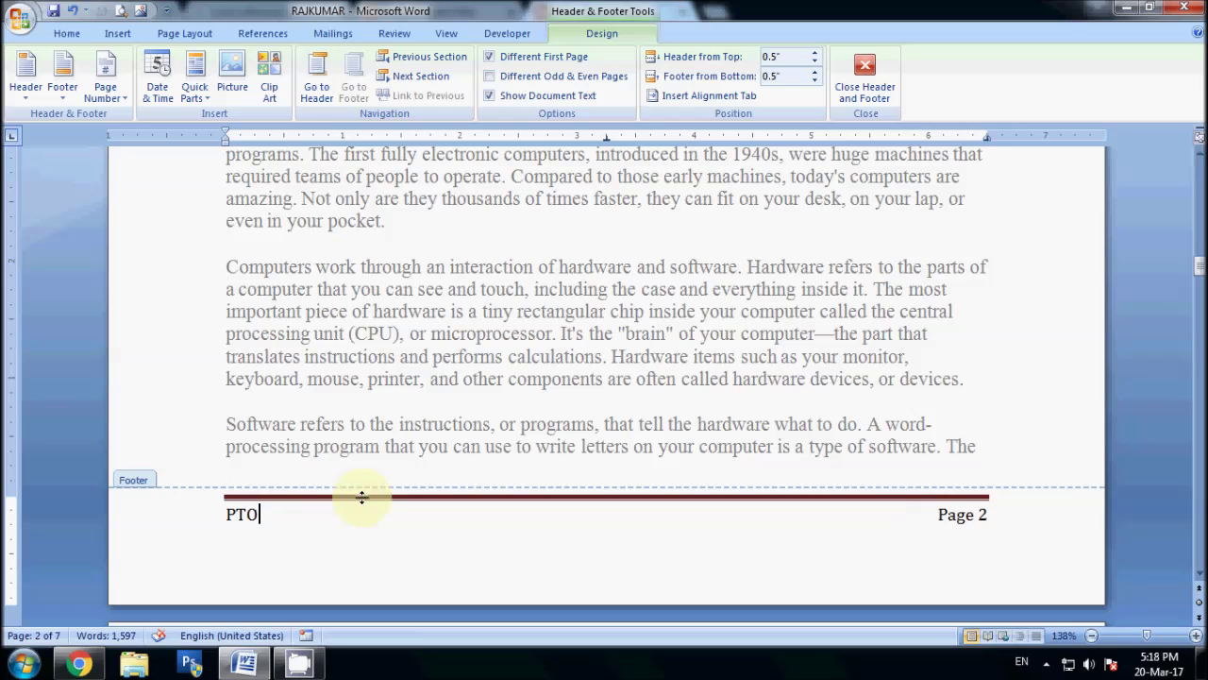
double_click(406, 366)
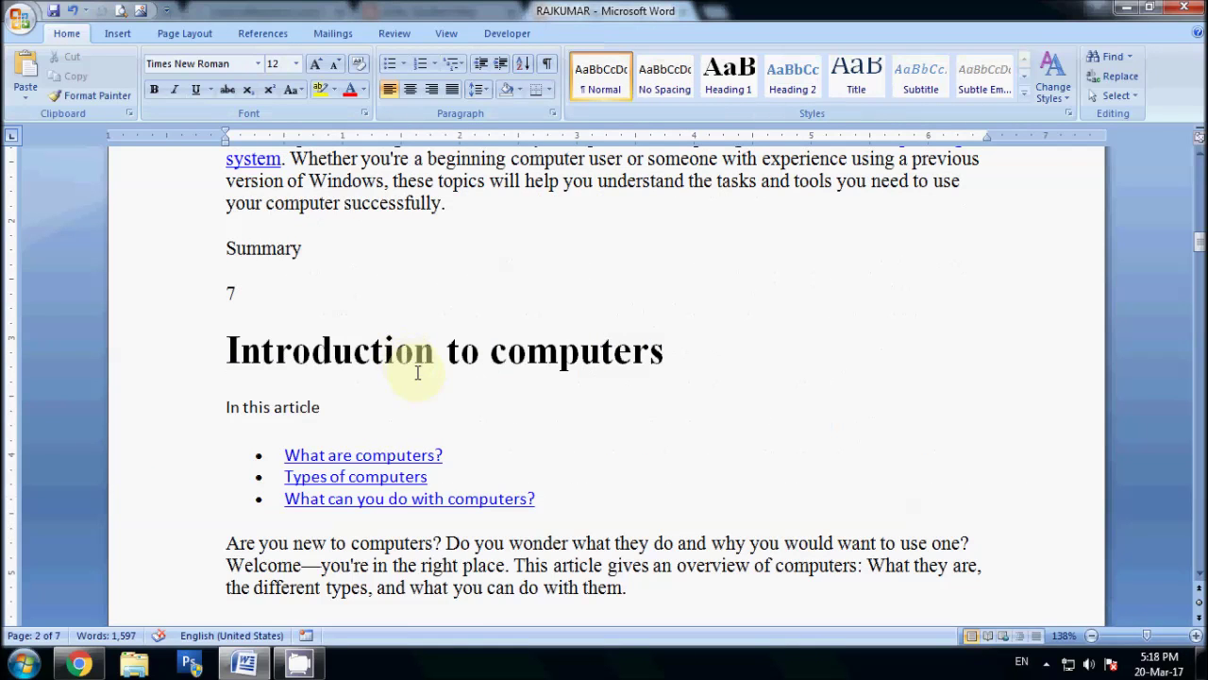
ctrl+scroll(418, 368, down, 5)
scroll(425, 378, down, 8)
scroll(424, 388, down, 4)
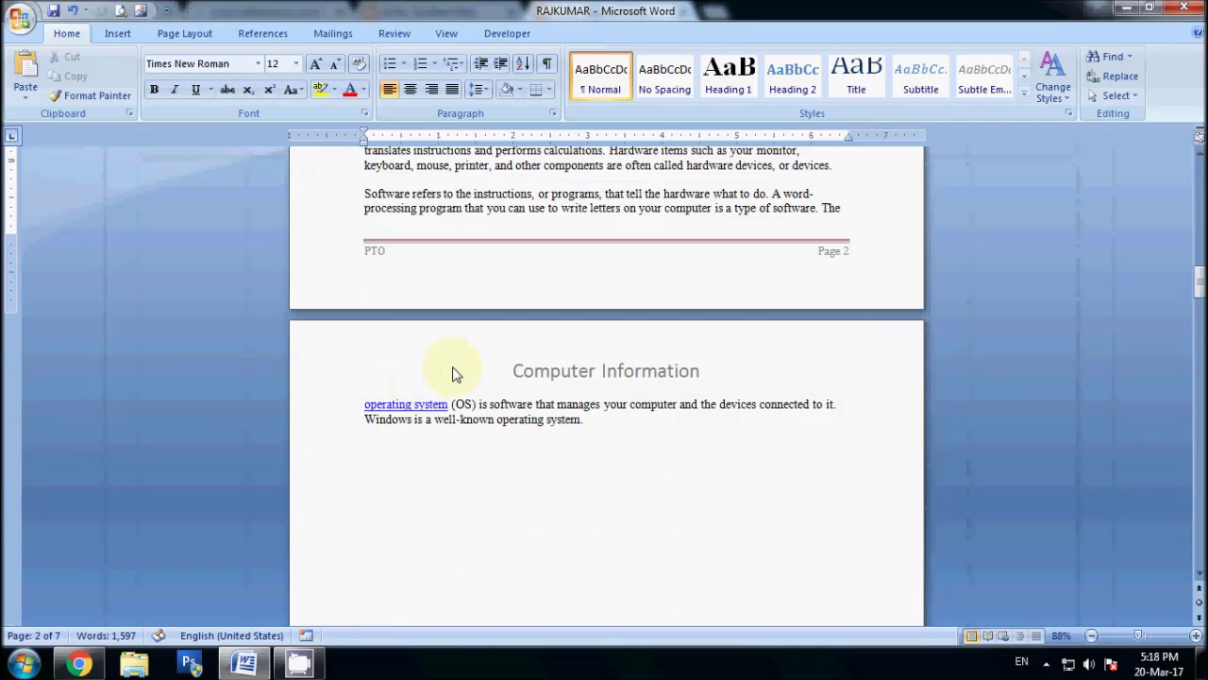
scroll(745, 476, down, 4)
scroll(742, 481, down, 6)
scroll(708, 488, down, 5)
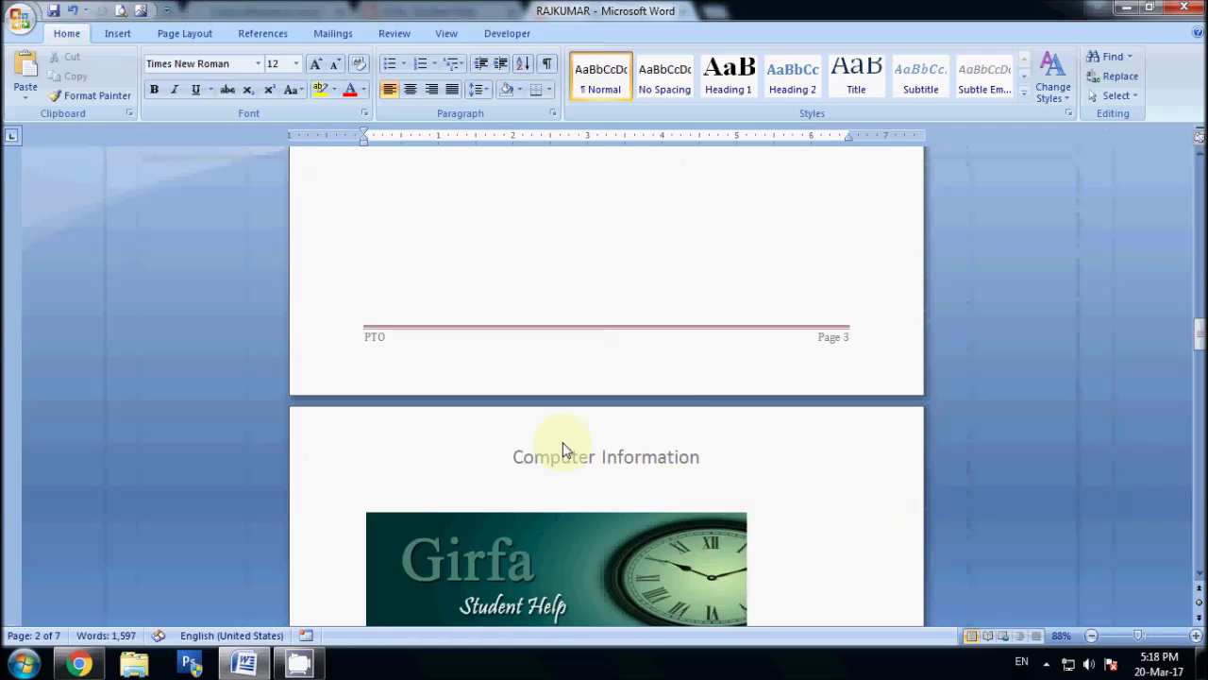
scroll(842, 392, down, 8)
scroll(840, 406, down, 9)
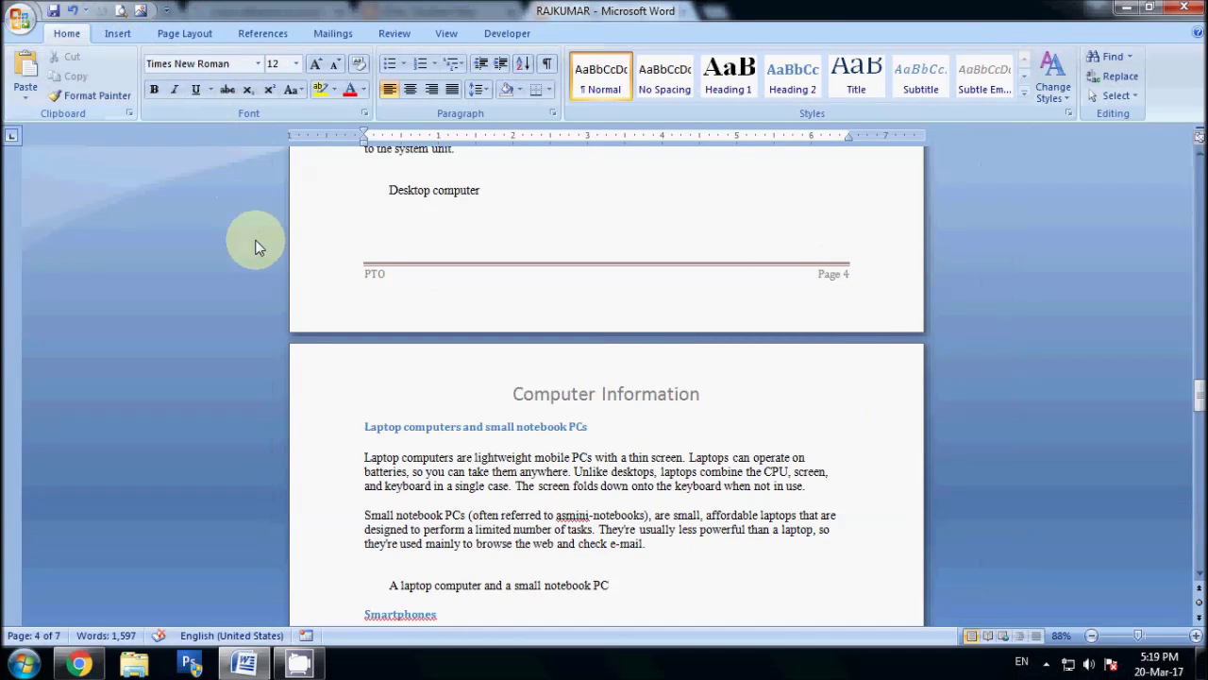
click(580, 211)
scroll(581, 214, up, 4)
scroll(583, 214, up, 7)
scroll(584, 215, up, 4)
scroll(584, 214, up, 6)
scroll(585, 214, up, 7)
scroll(585, 212, up, 4)
scroll(583, 210, up, 5)
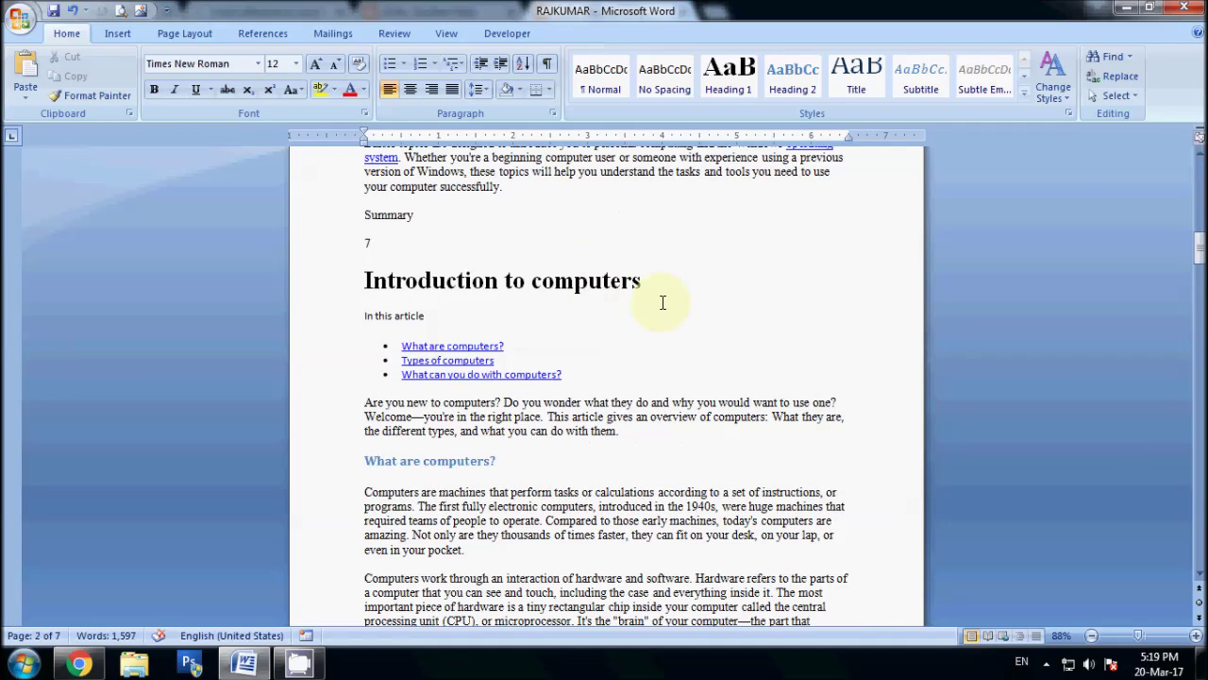
ctrl+scroll(661, 299, down, 2)
scroll(725, 326, down, 3)
scroll(755, 326, down, 2)
scroll(812, 326, down, 3)
scroll(877, 327, up, 4)
scroll(877, 326, up, 4)
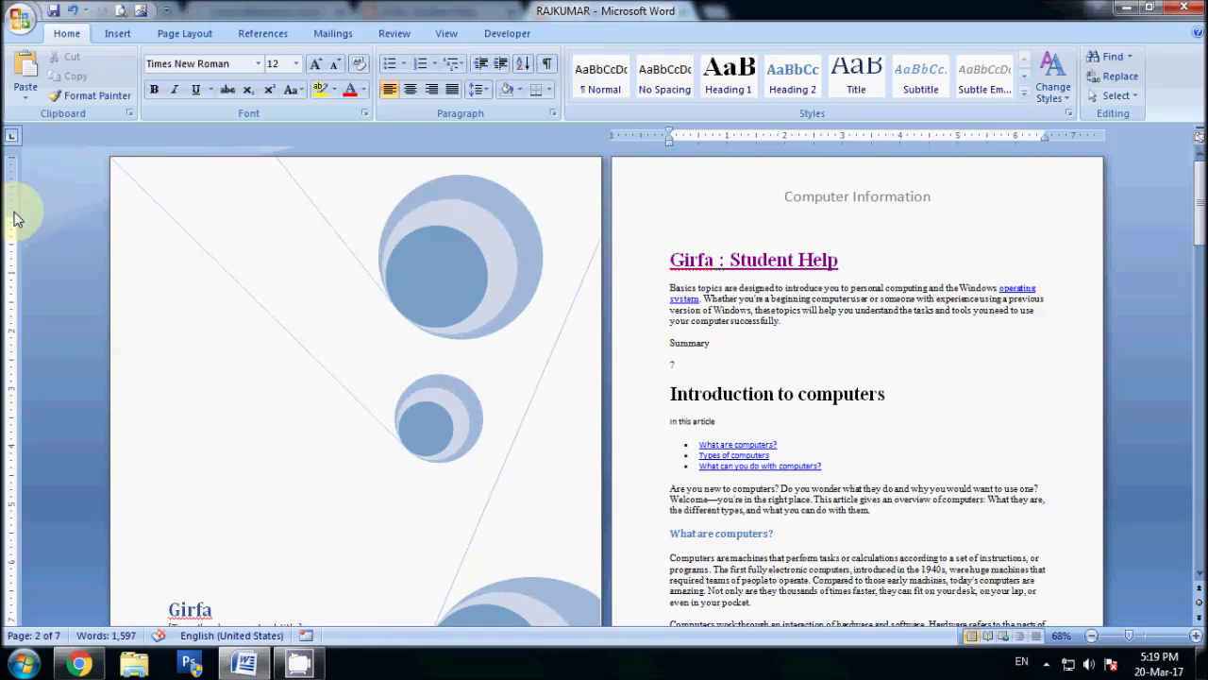
scroll(24, 179, down, 2)
scroll(18, 213, down, 2)
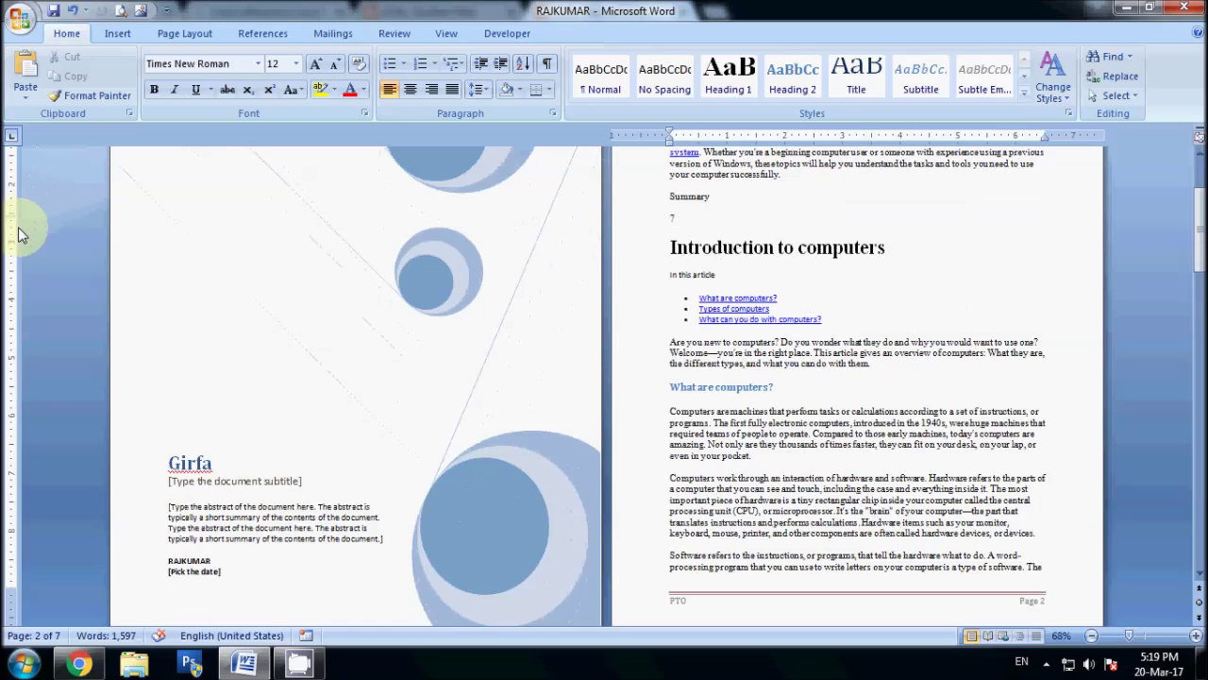
scroll(18, 227, down, 4)
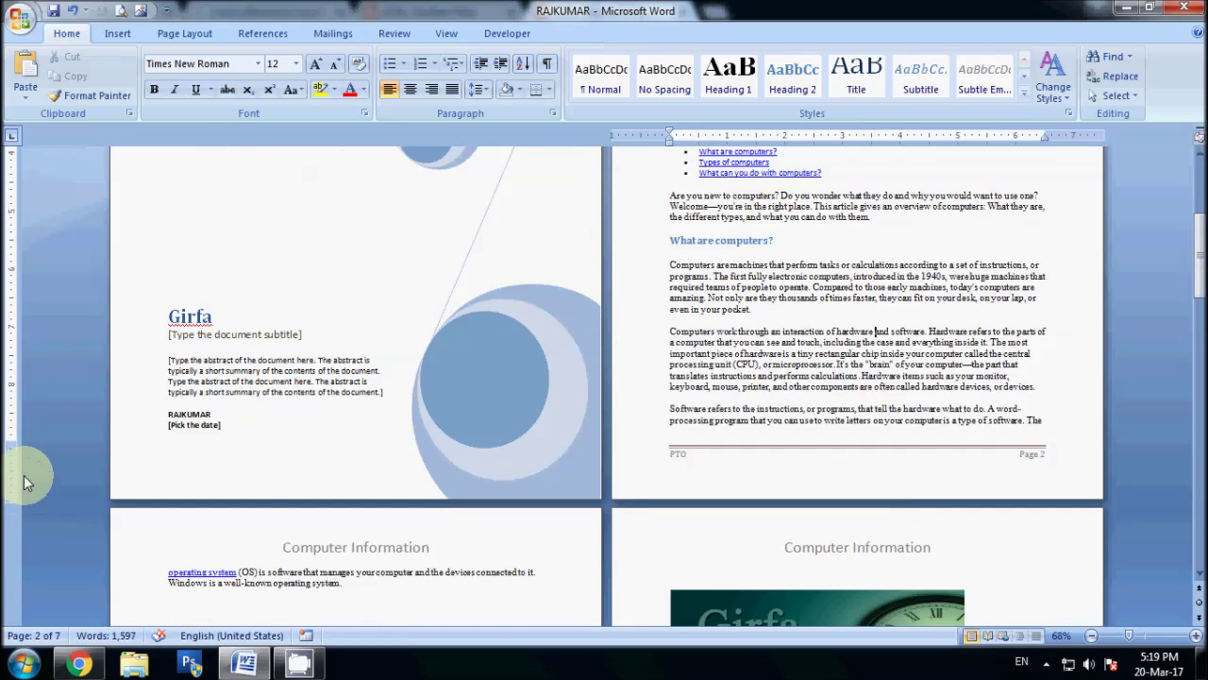
scroll(23, 475, up, 2)
scroll(24, 473, up, 6)
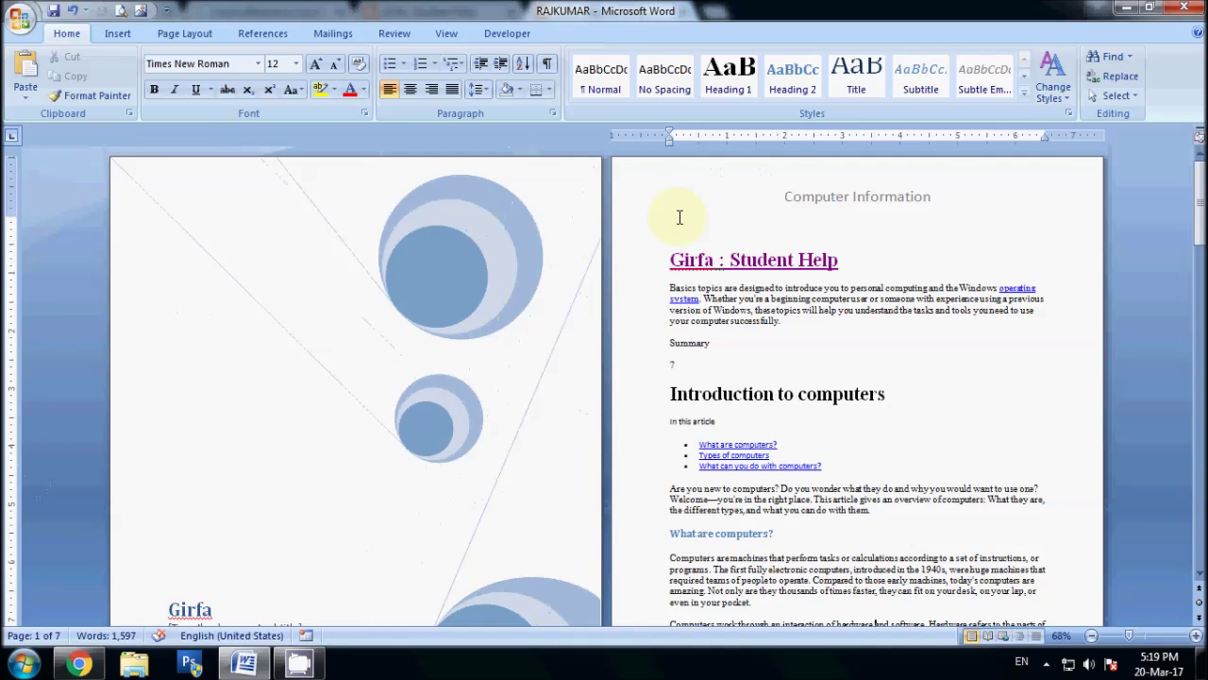
double_click(748, 197)
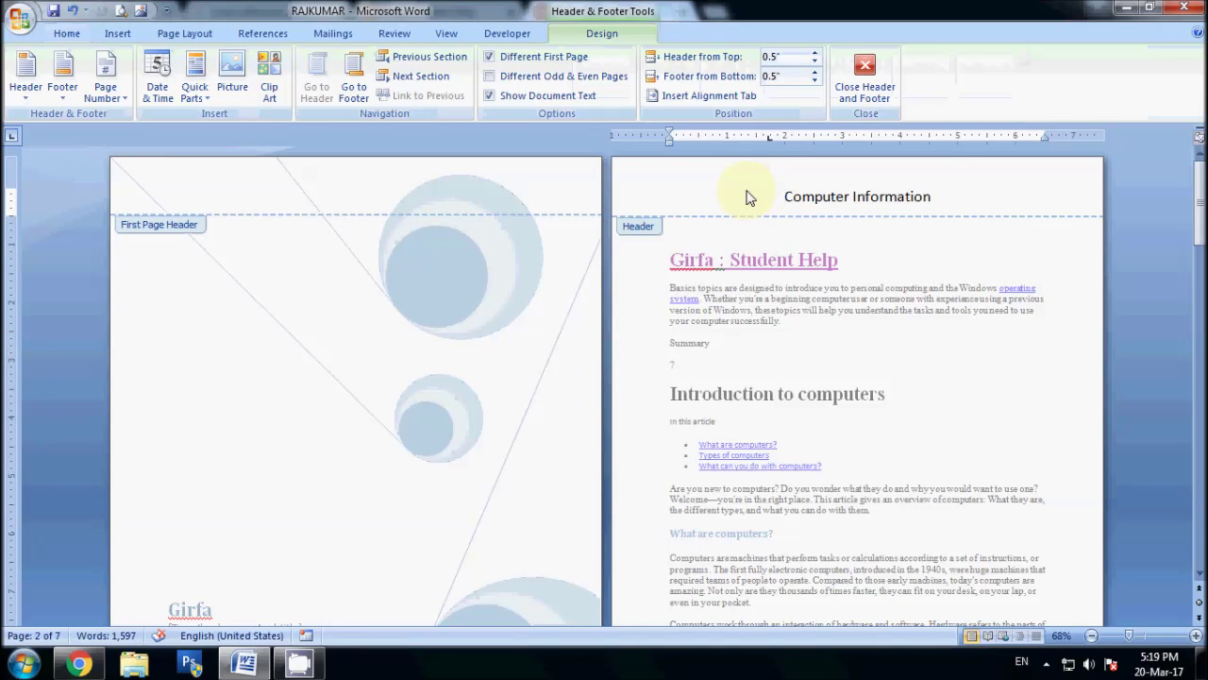
key(Escape)
scroll(727, 425, down, 5)
scroll(727, 406, down, 3)
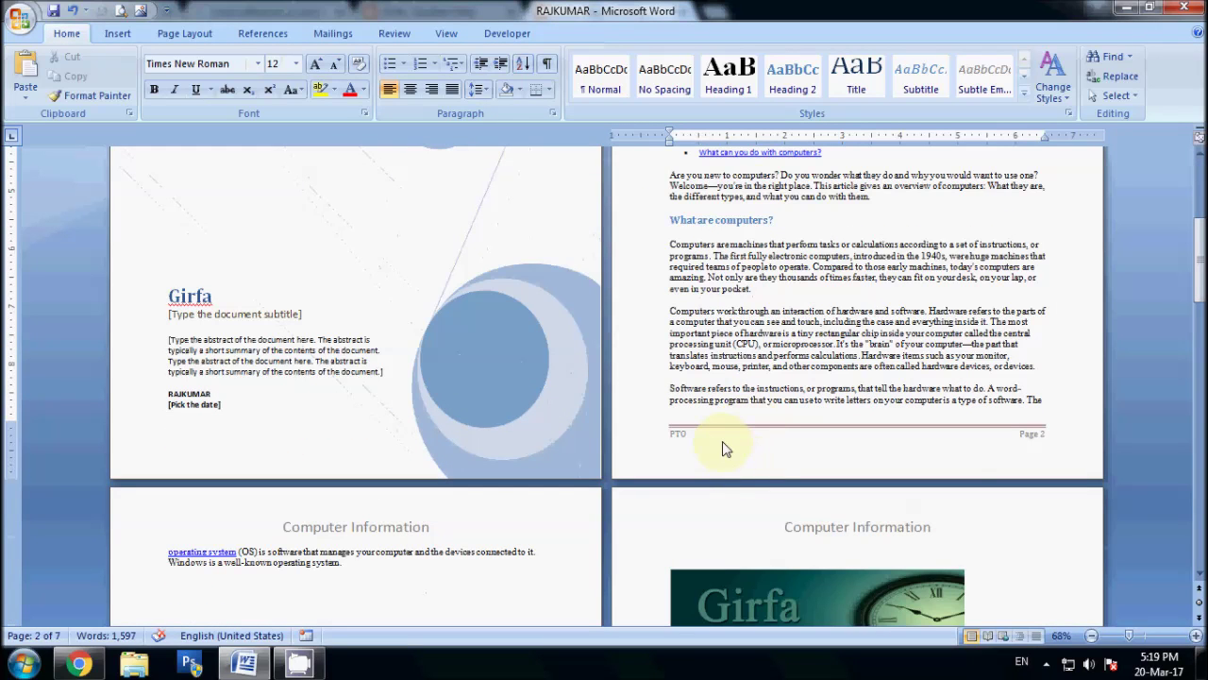
double_click(724, 438)
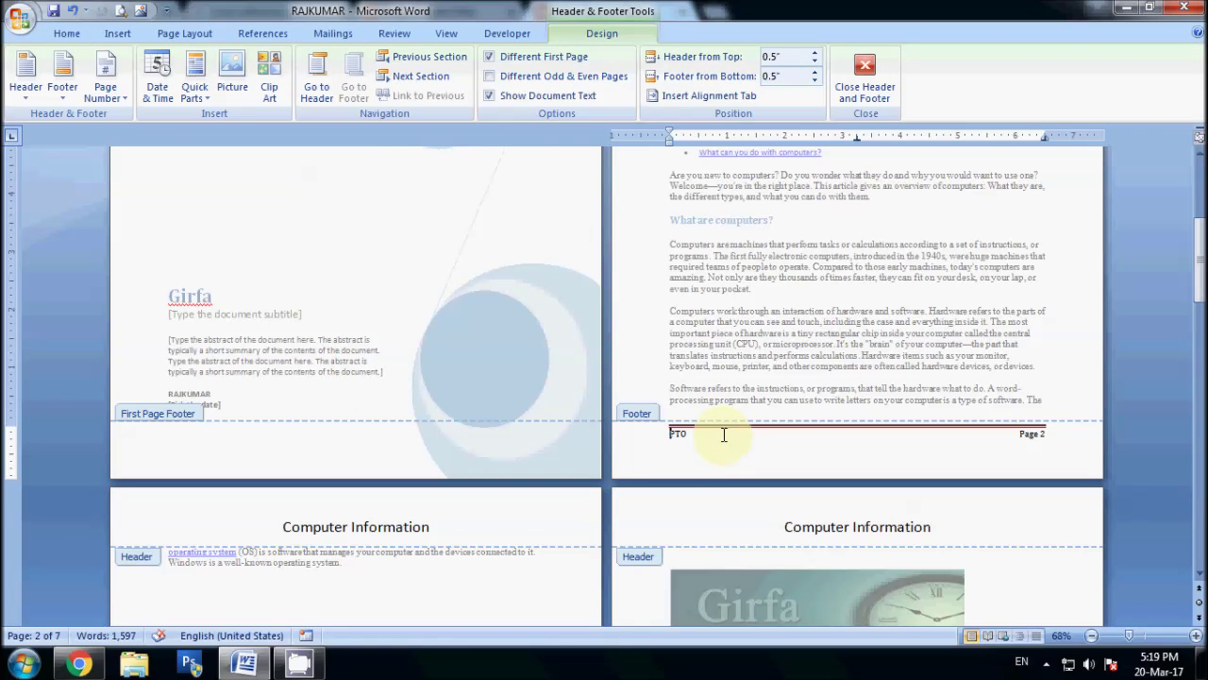
key(Escape)
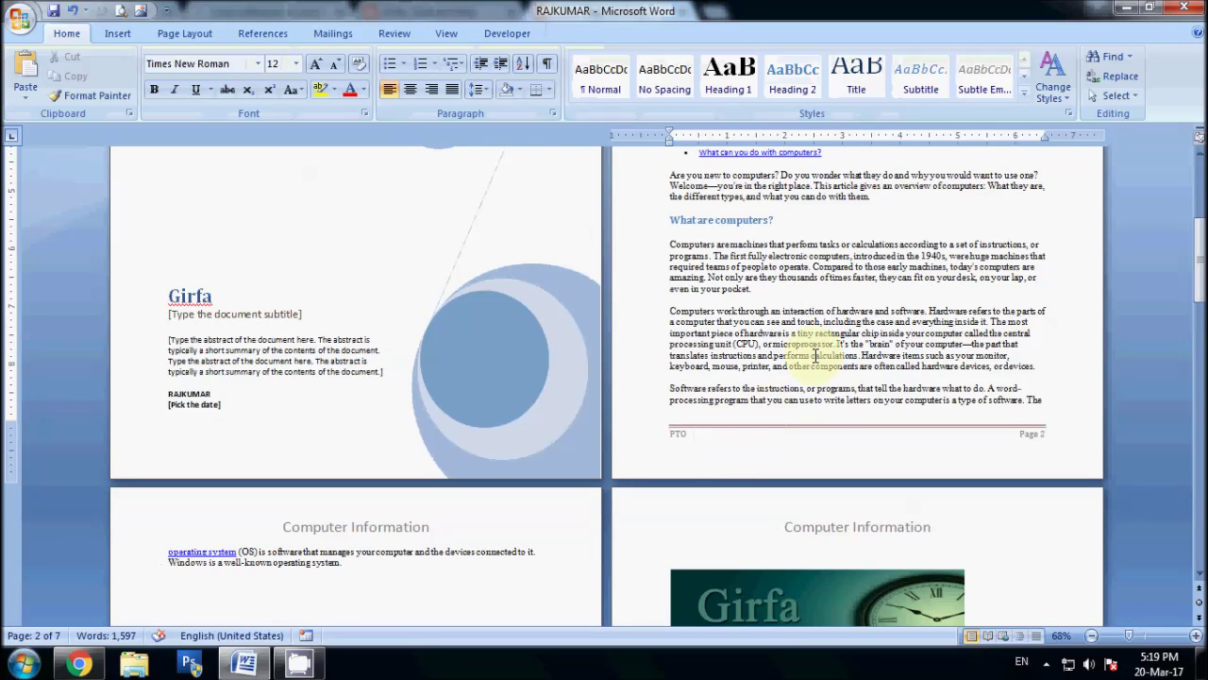
scroll(818, 355, up, 4)
scroll(817, 355, up, 2)
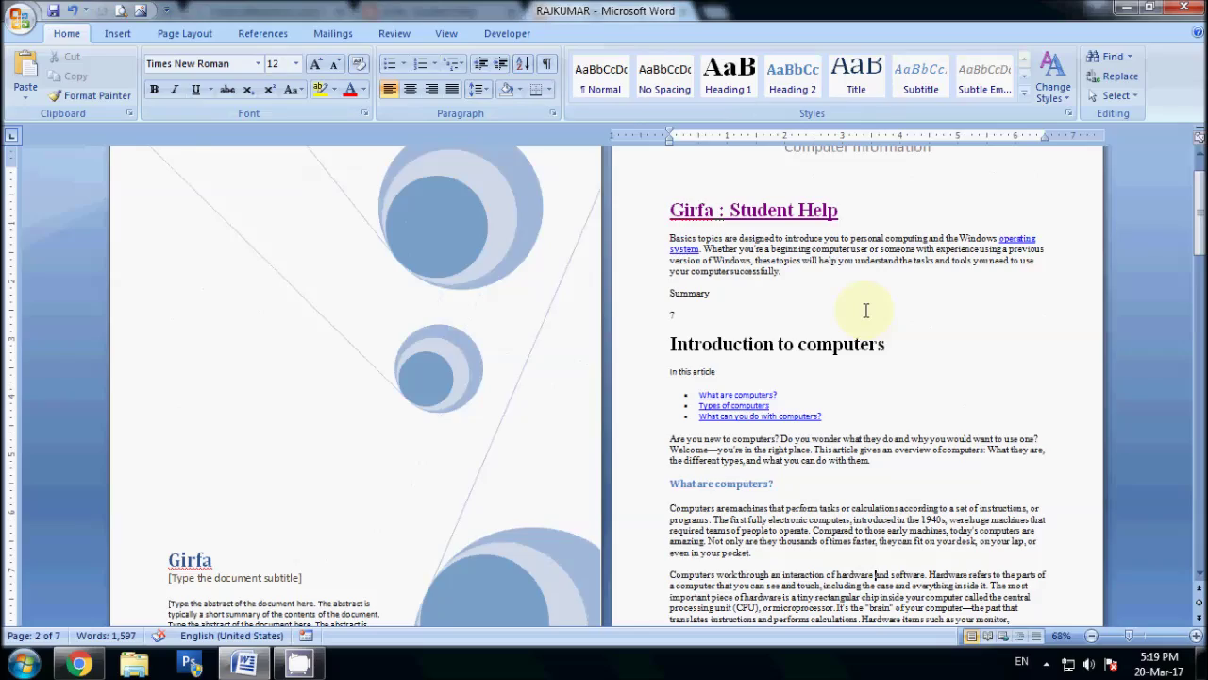
ctrl+scroll(866, 310, down, 2)
ctrl+scroll(866, 310, down, 2)
ctrl+scroll(396, 311, up, 3)
ctrl+scroll(768, 278, up, 6)
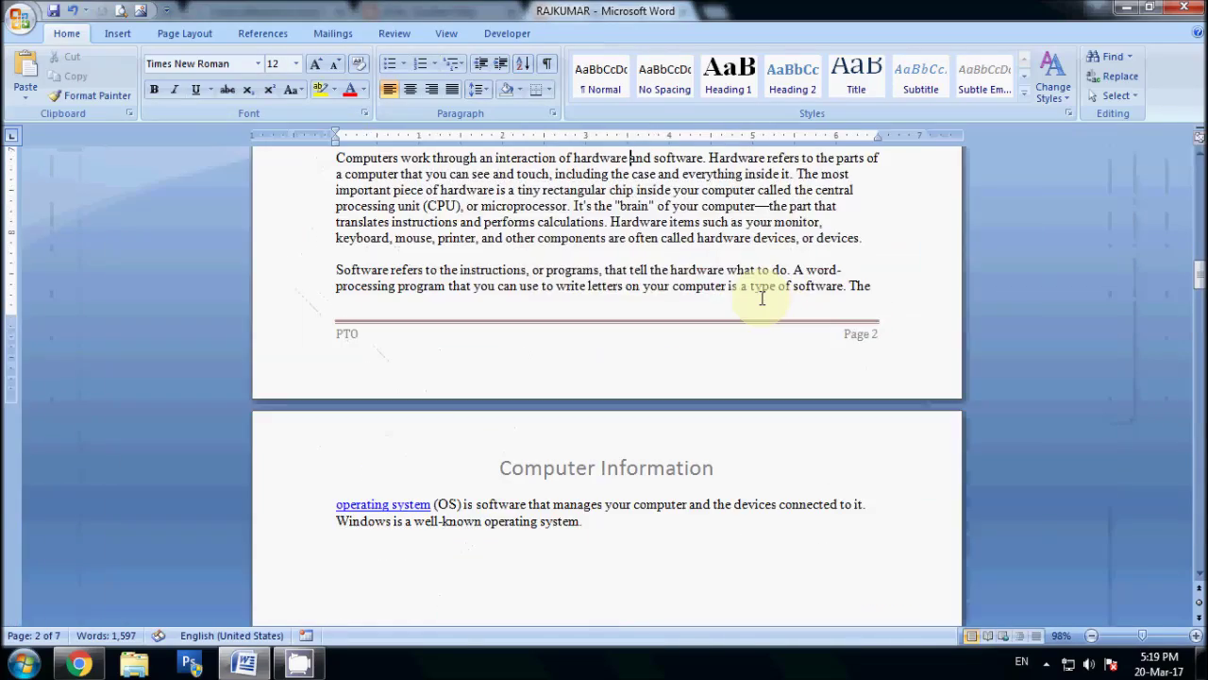
scroll(764, 292, up, 5)
scroll(761, 299, up, 5)
scroll(761, 299, up, 4)
scroll(761, 299, up, 3)
scroll(760, 299, down, 8)
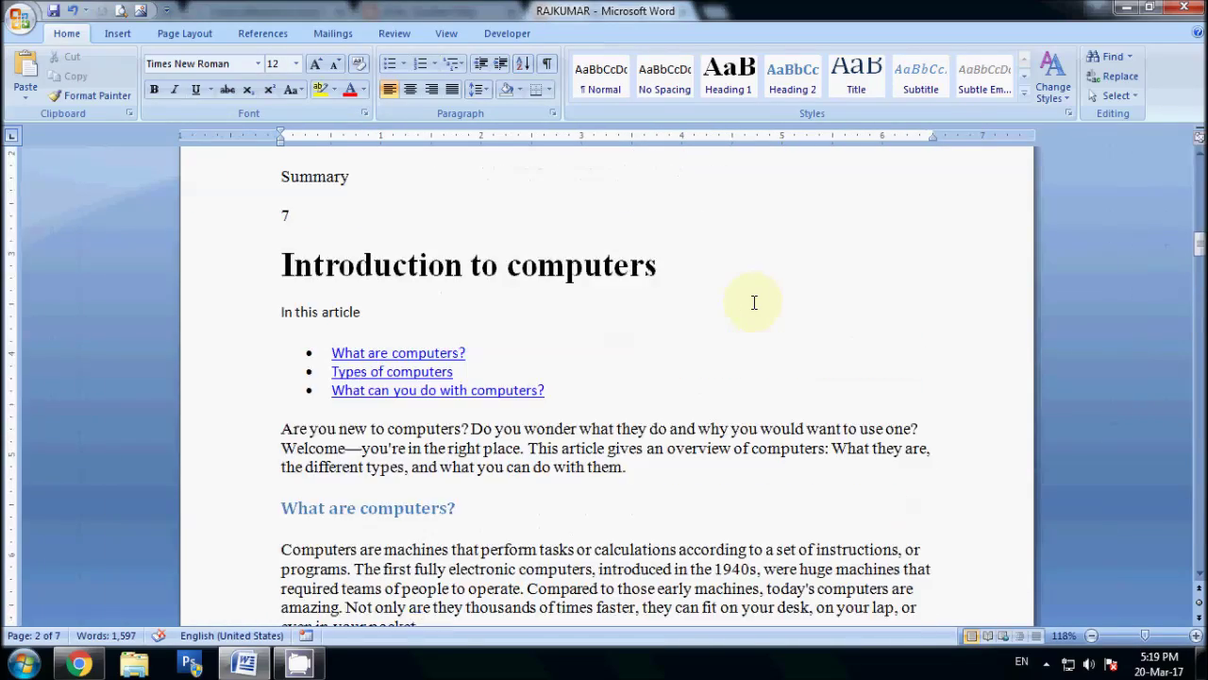
- Look at the Page Number > Top of Page choices, then bring up the Text Box design gallery
click(119, 34)
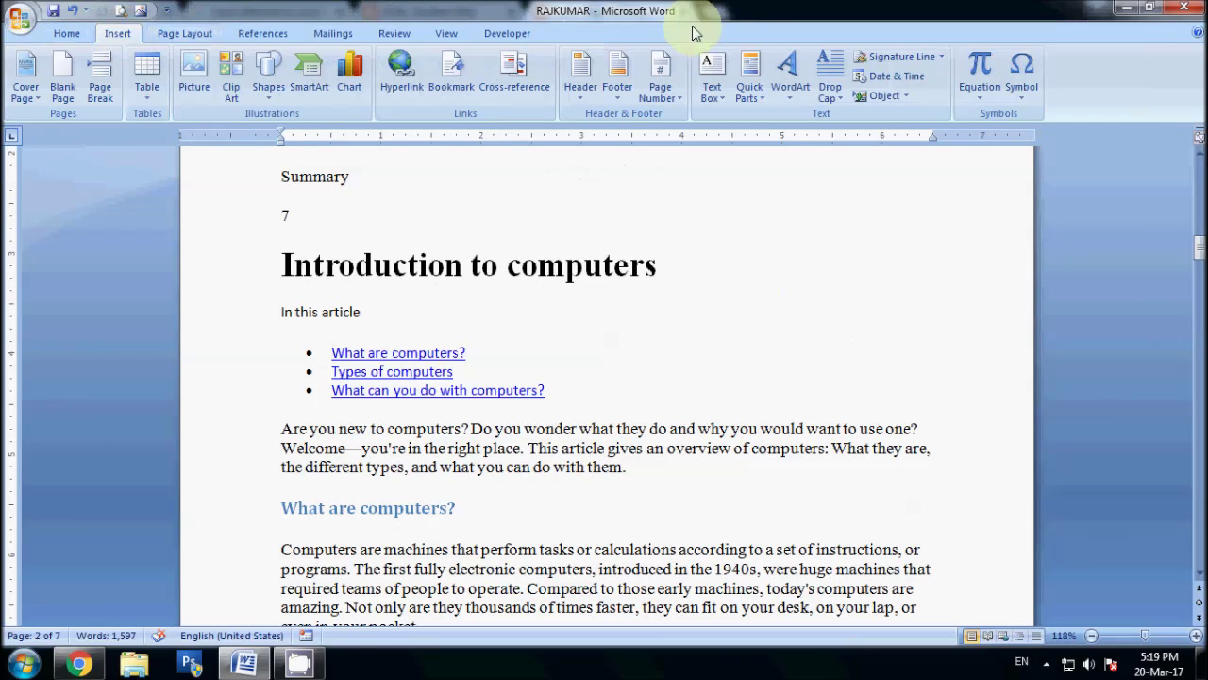
click(679, 102)
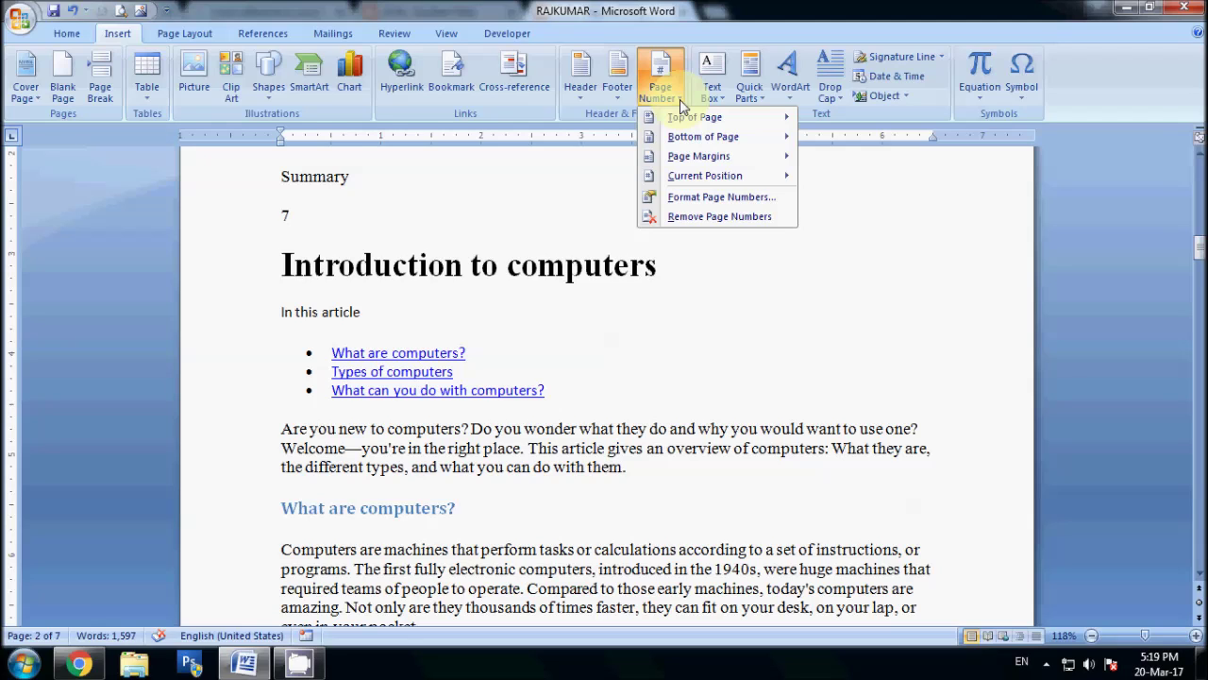
mouse_move(685, 121)
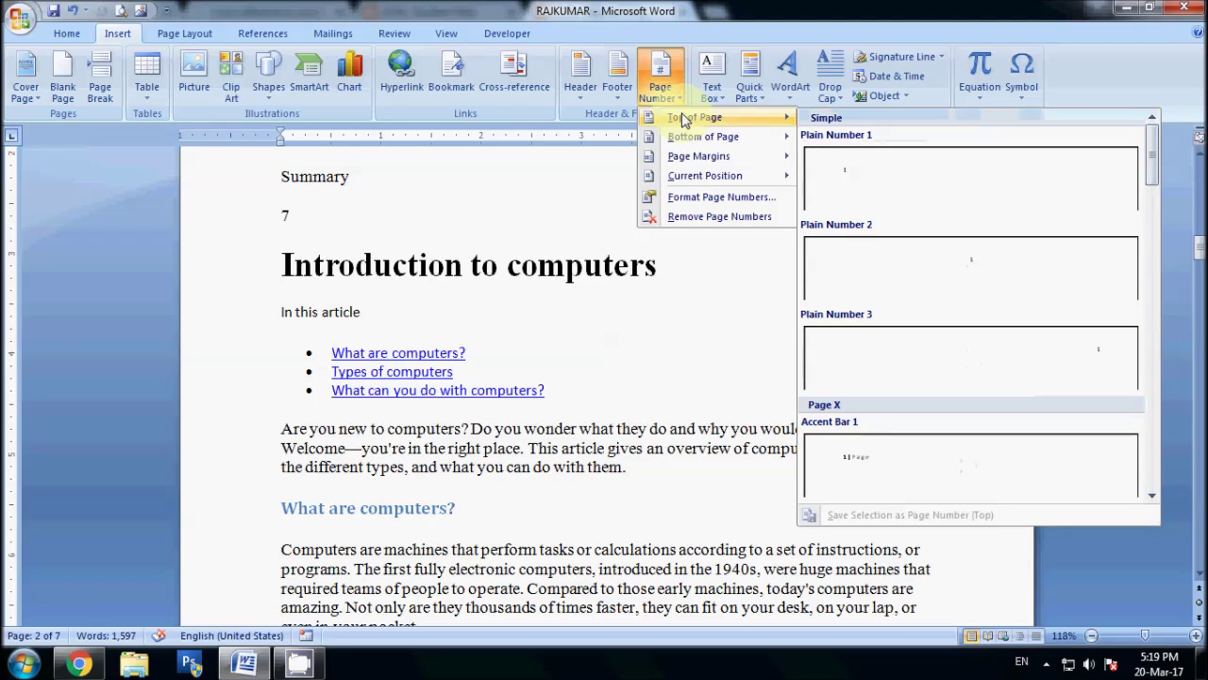
click(715, 331)
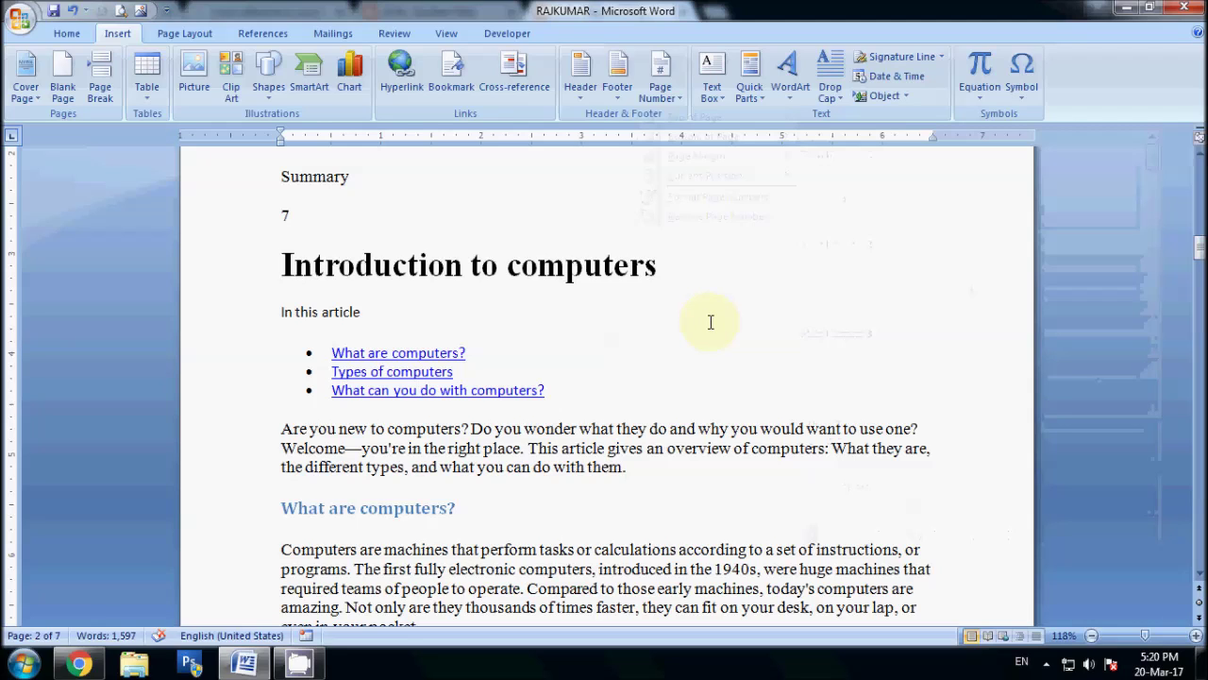
click(725, 102)
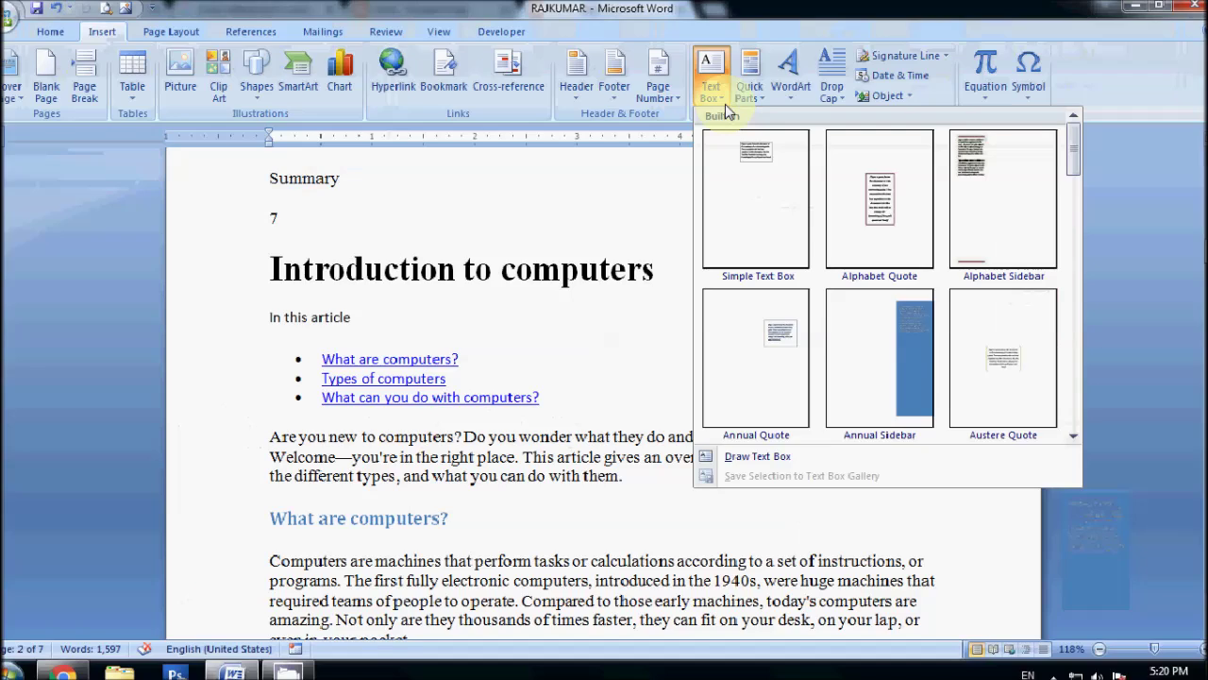
- Insert an Alphabet Quote text box into the document
click(726, 107)
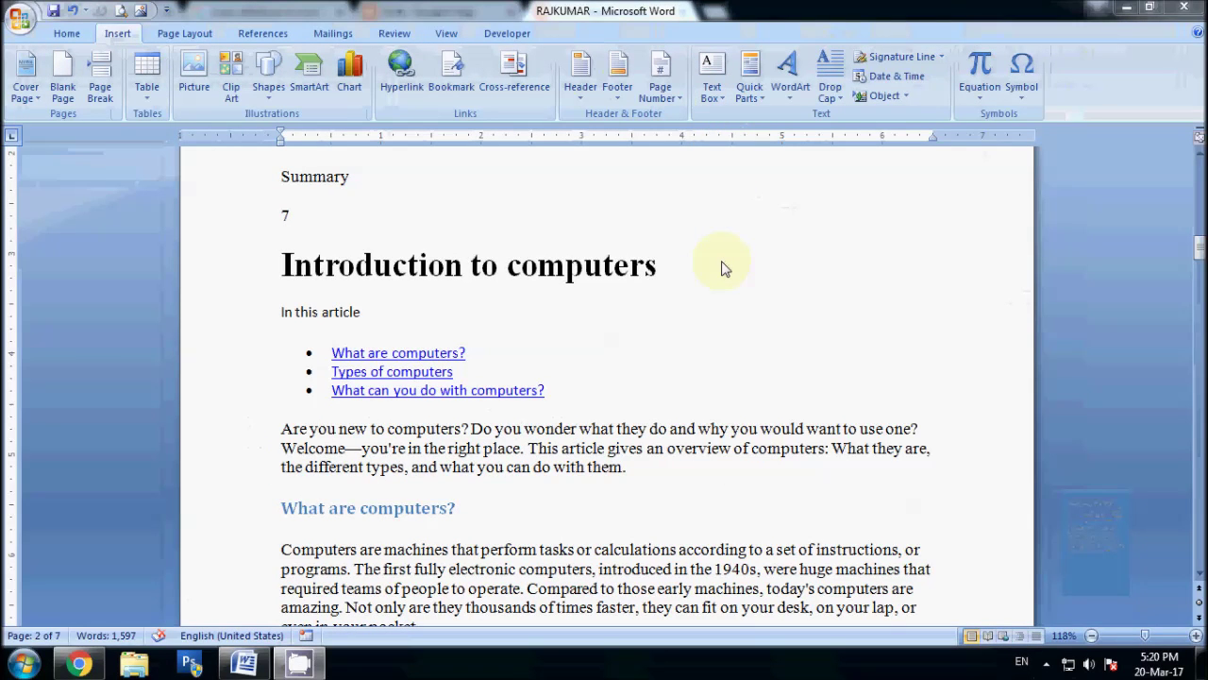
click(721, 97)
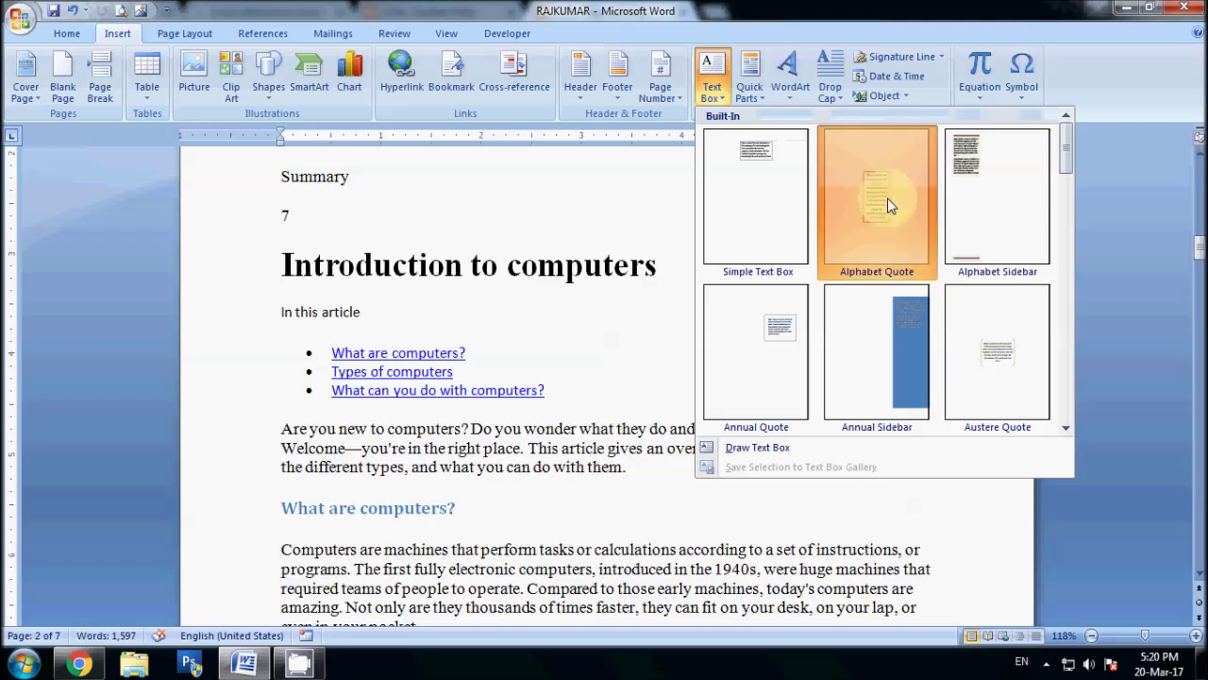
click(887, 200)
scroll(772, 398, down, 3)
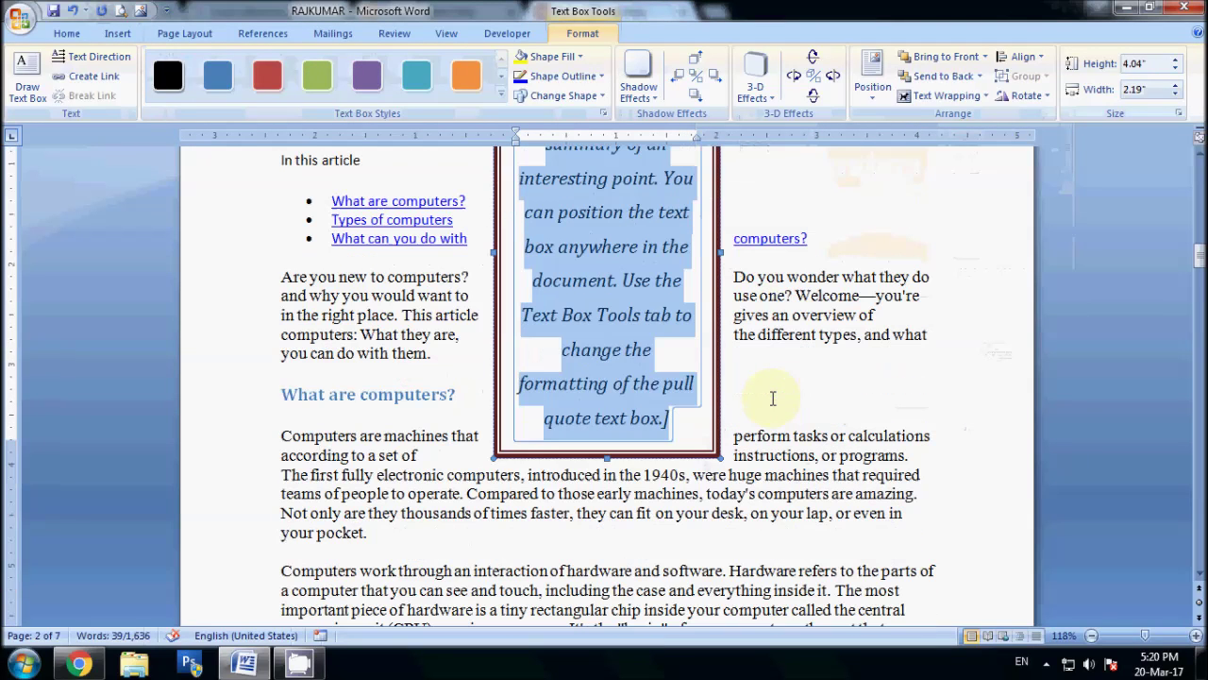
scroll(893, 388, up, 3)
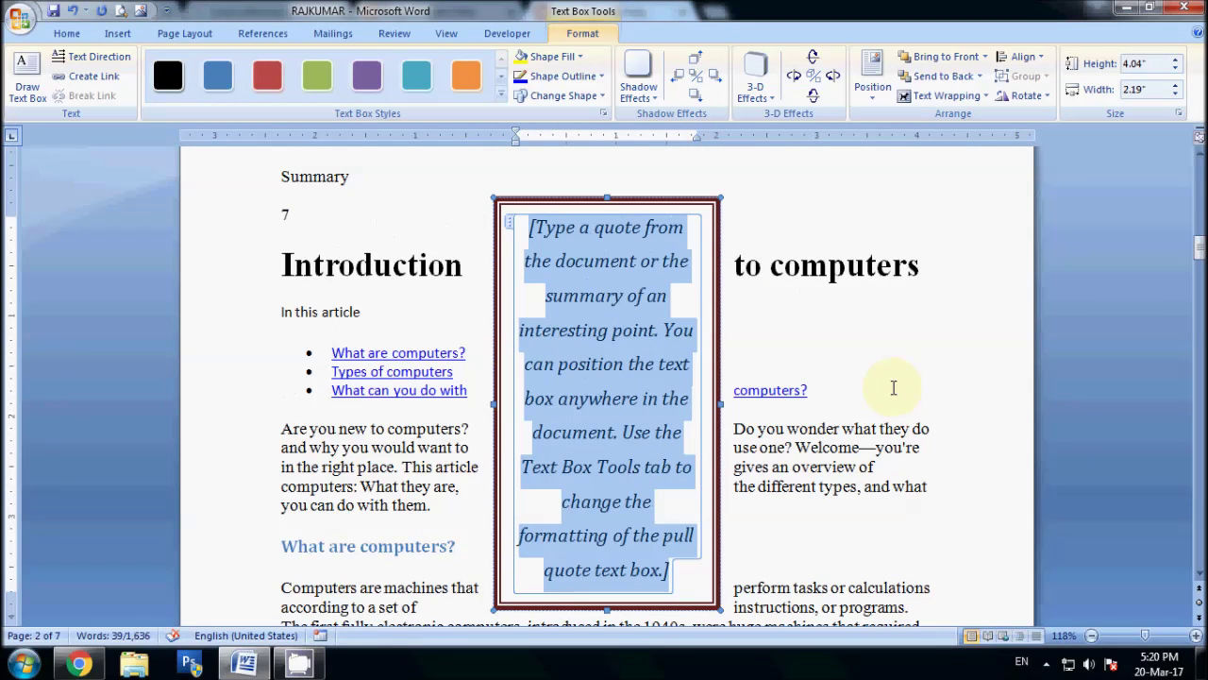
scroll(893, 387, down, 2)
scroll(890, 386, down, 1)
scroll(682, 598, down, 2)
scroll(572, 462, up, 1)
scroll(573, 463, up, 3)
- Copy the 'Are you new to computers?' paragraph and paste it over the pull-quote placeholder text
triple_click(358, 387)
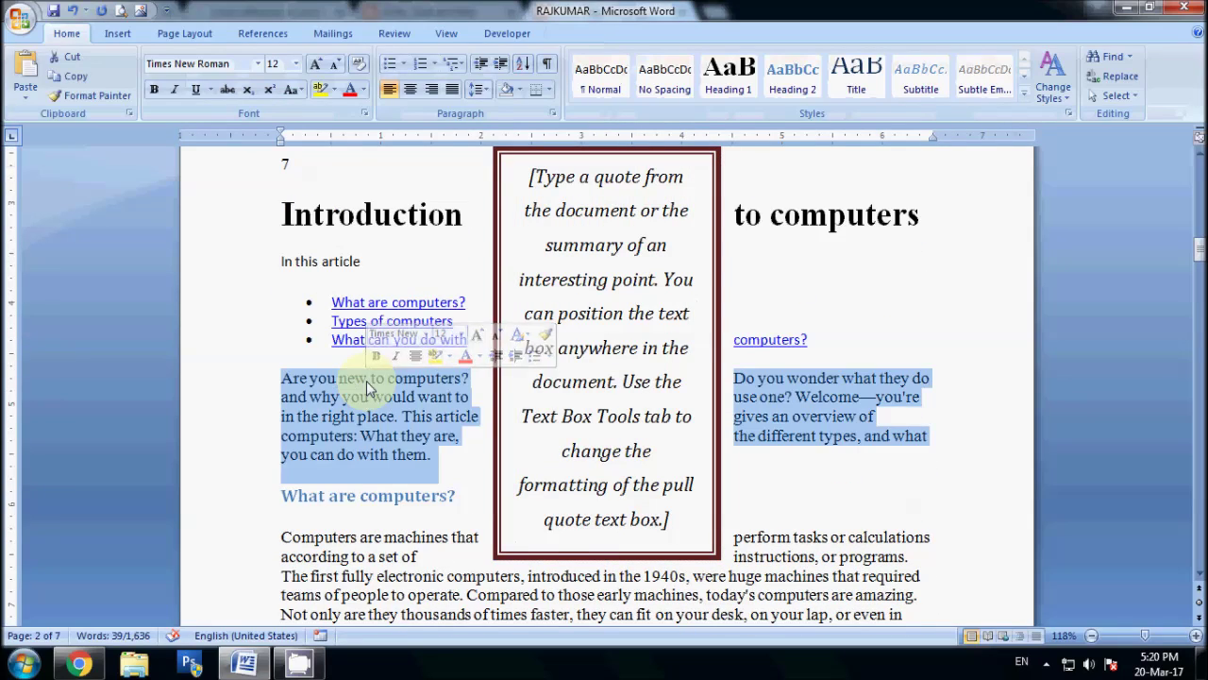
right_click(369, 382)
triple_click(564, 193)
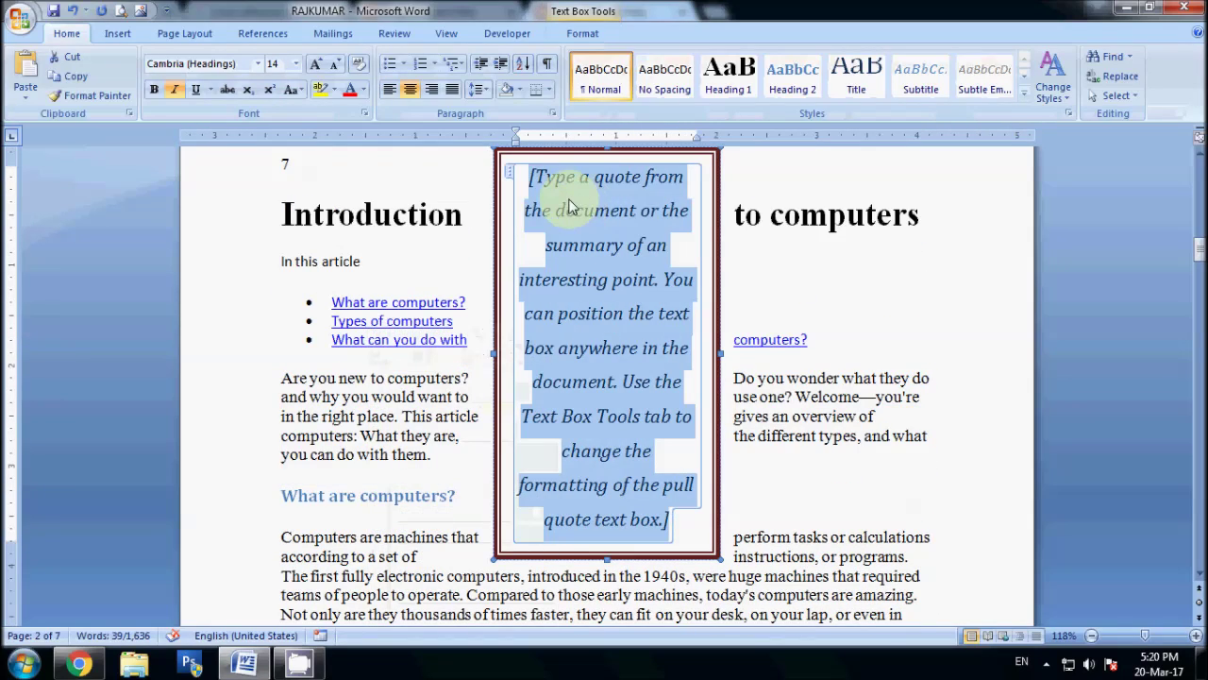
right_click(571, 198)
click(611, 249)
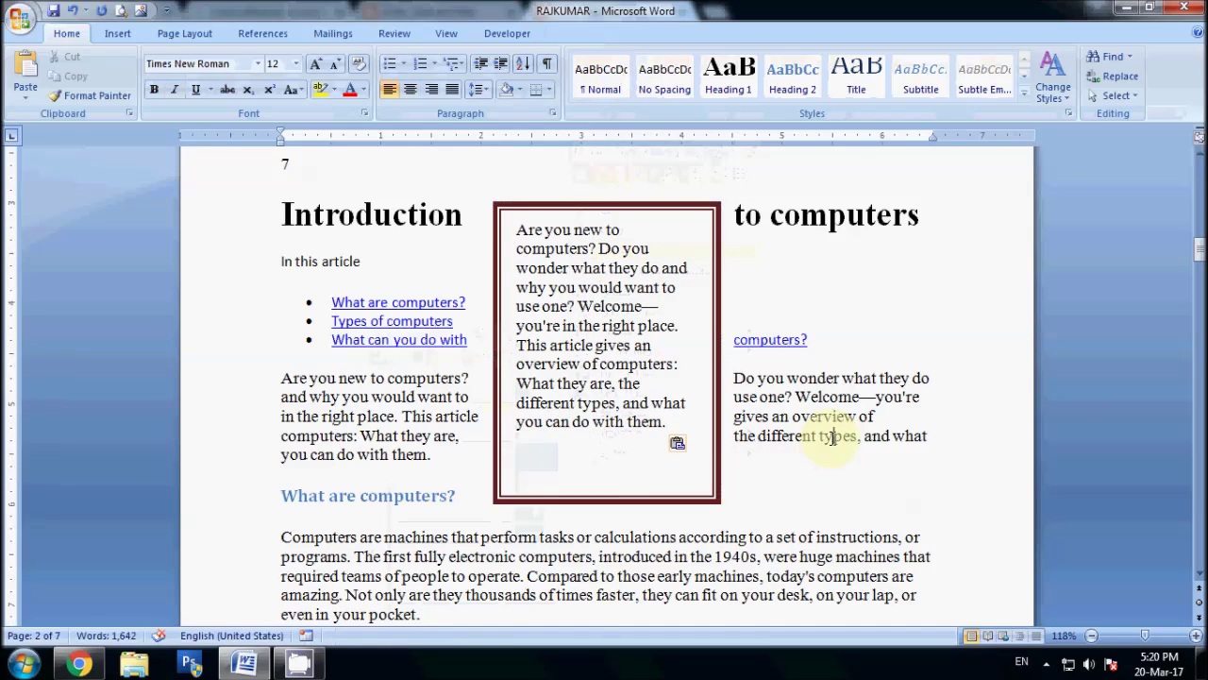
- Move and resize the quote box so it sits right of the Introduction to computers text
click(831, 439)
scroll(772, 390, up, 1)
click(690, 256)
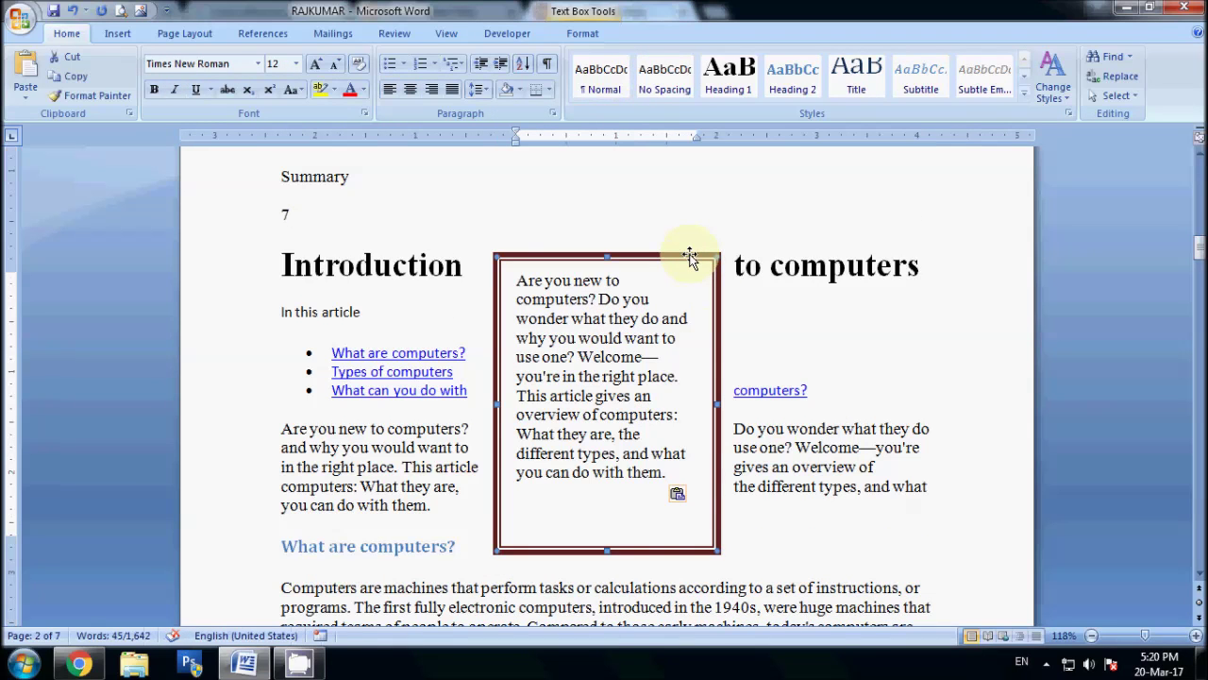
drag(690, 256, 566, 371)
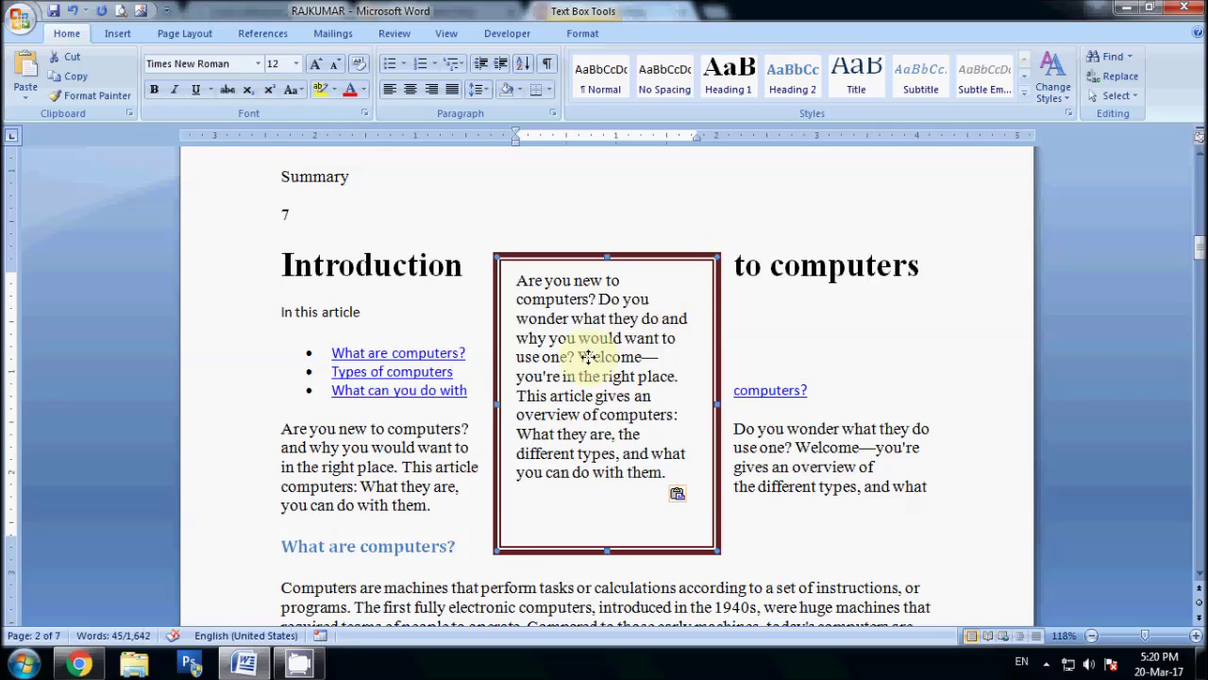
scroll(566, 371, down, 3)
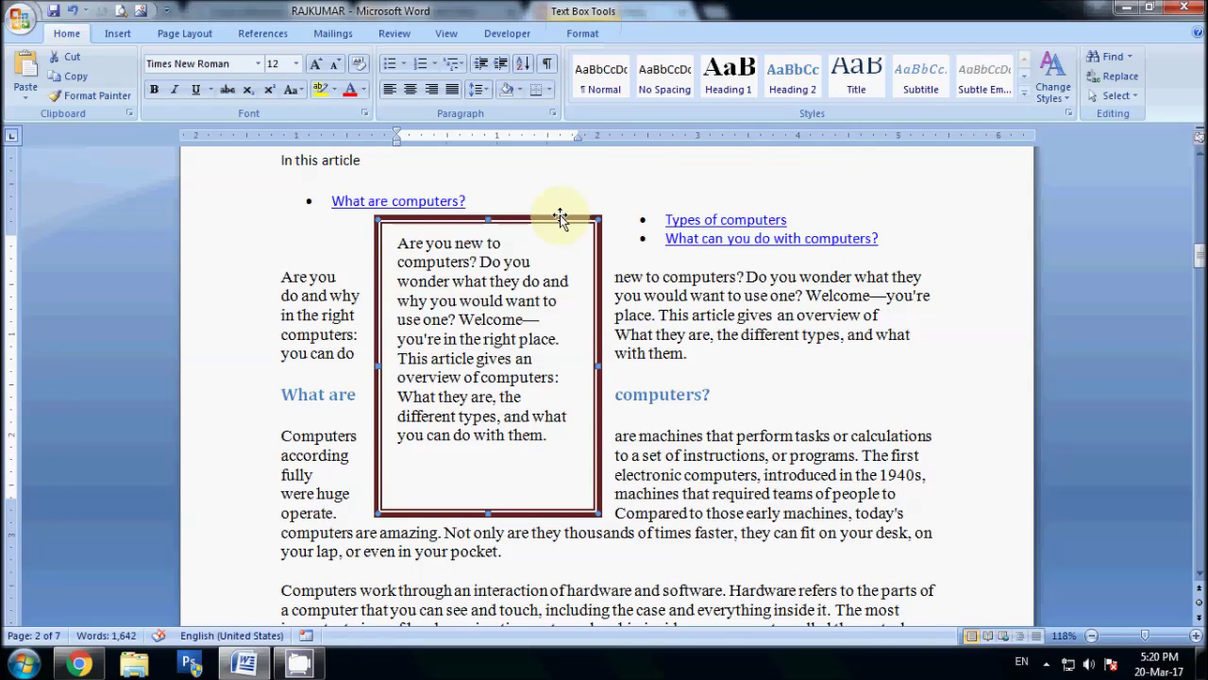
drag(830, 226, 887, 229)
scroll(873, 283, up, 1)
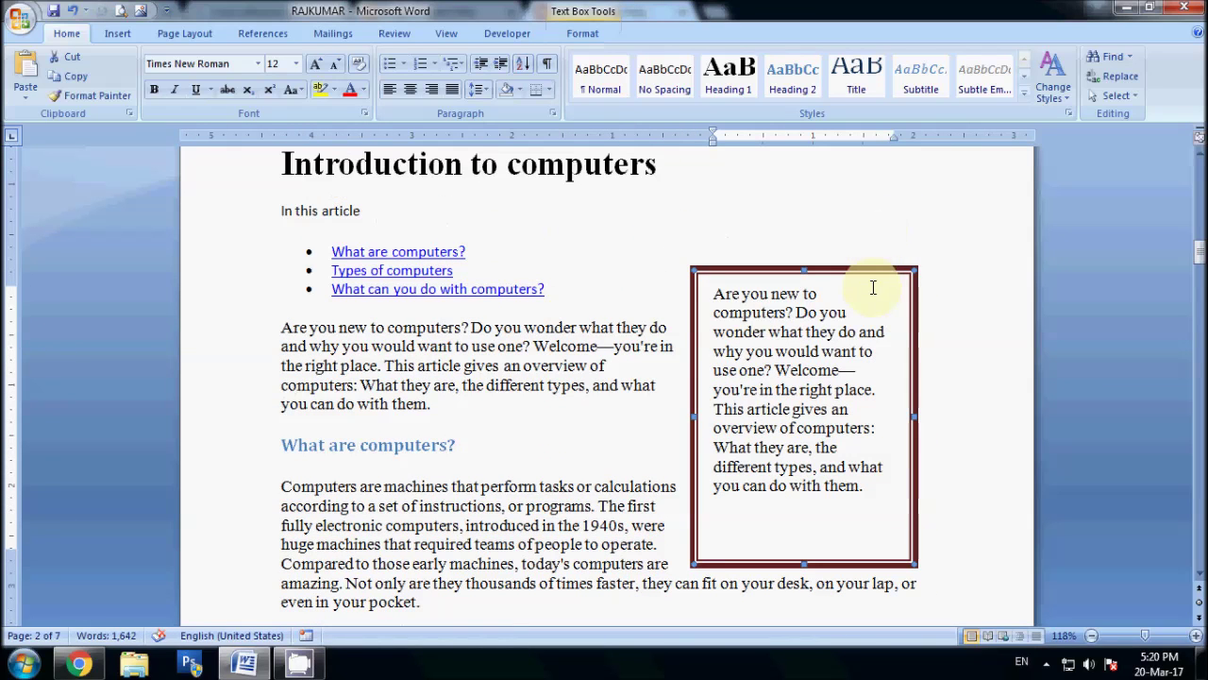
drag(865, 269, 866, 195)
scroll(858, 259, up, 3)
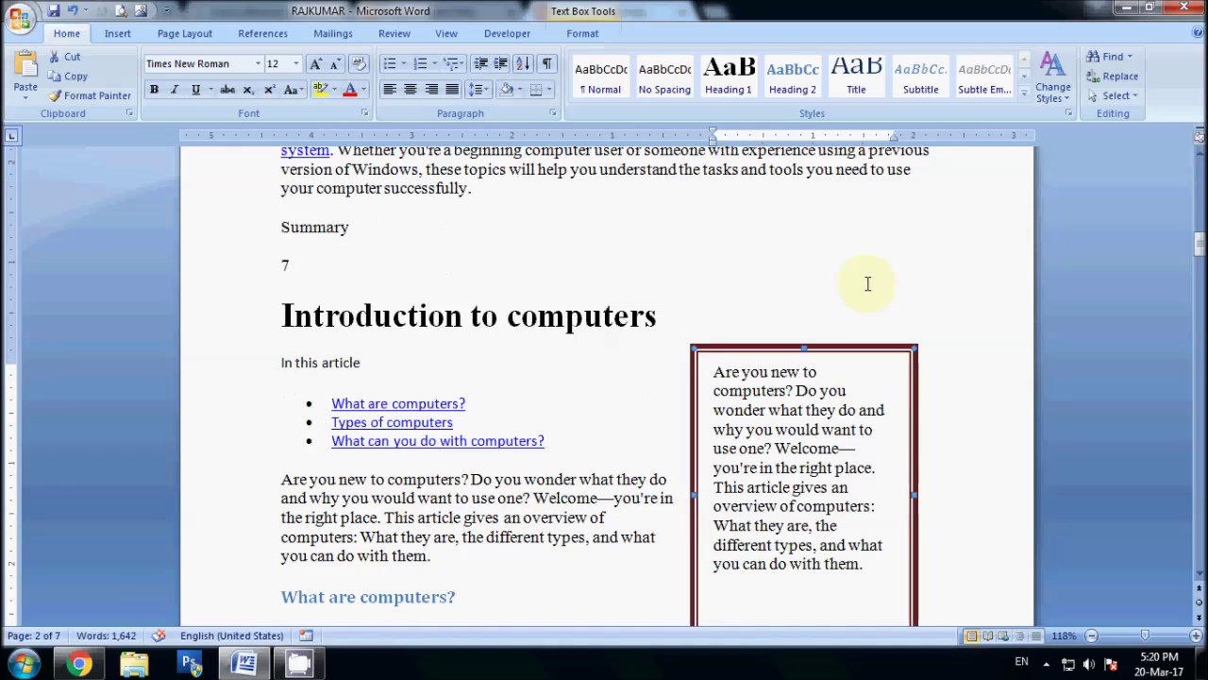
drag(849, 345, 863, 306)
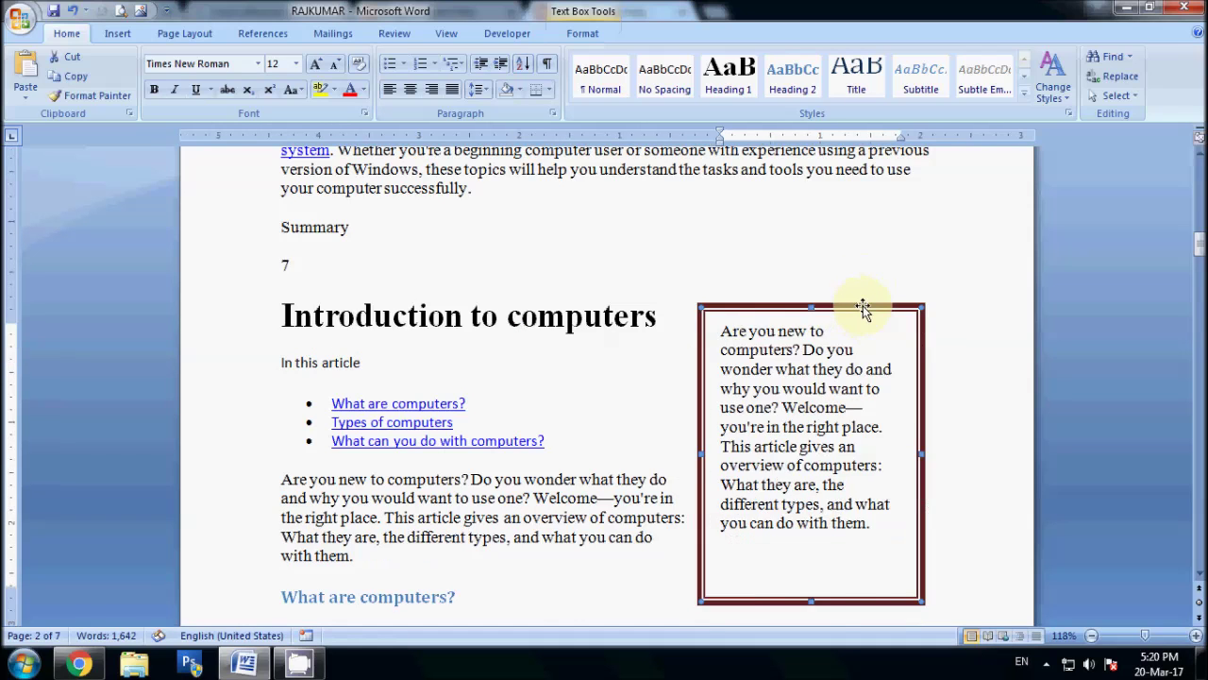
scroll(863, 304, down, 4)
ctrl+scroll(862, 305, down, 2)
scroll(863, 349, down, 4)
scroll(863, 349, down, 3)
click(923, 328)
scroll(921, 326, up, 1)
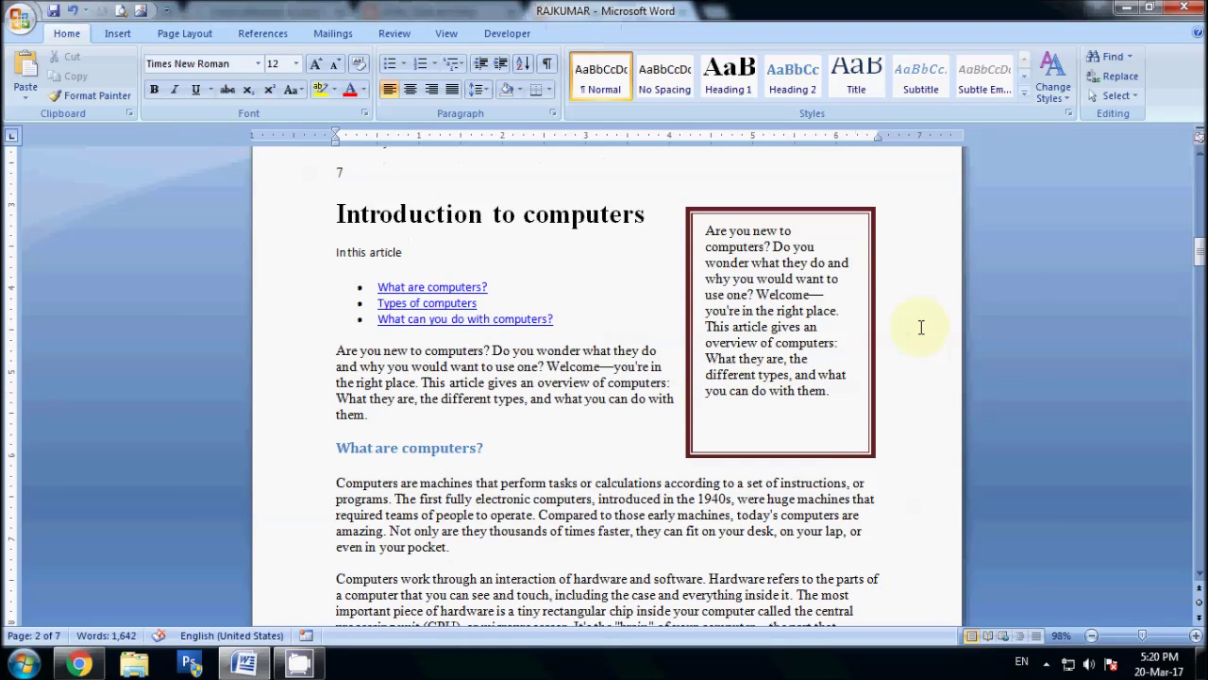
- Show the Quick Parts > Document Property list with Author, Title and Company fields
click(121, 34)
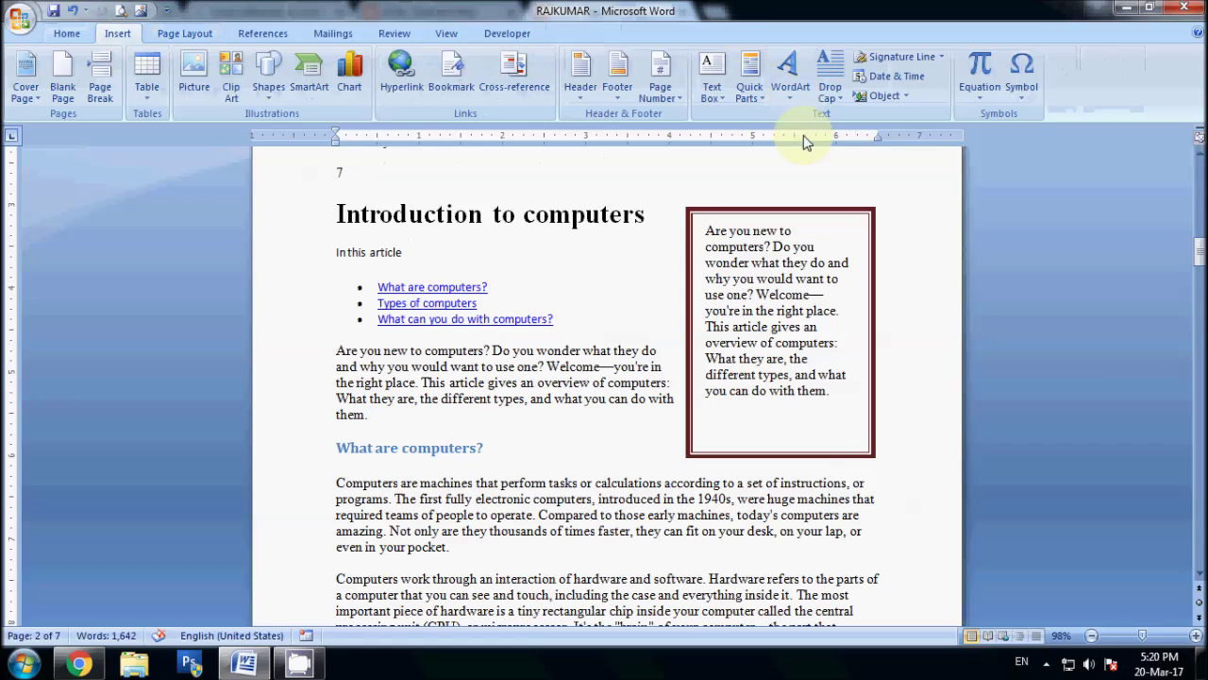
scroll(864, 179, up, 1)
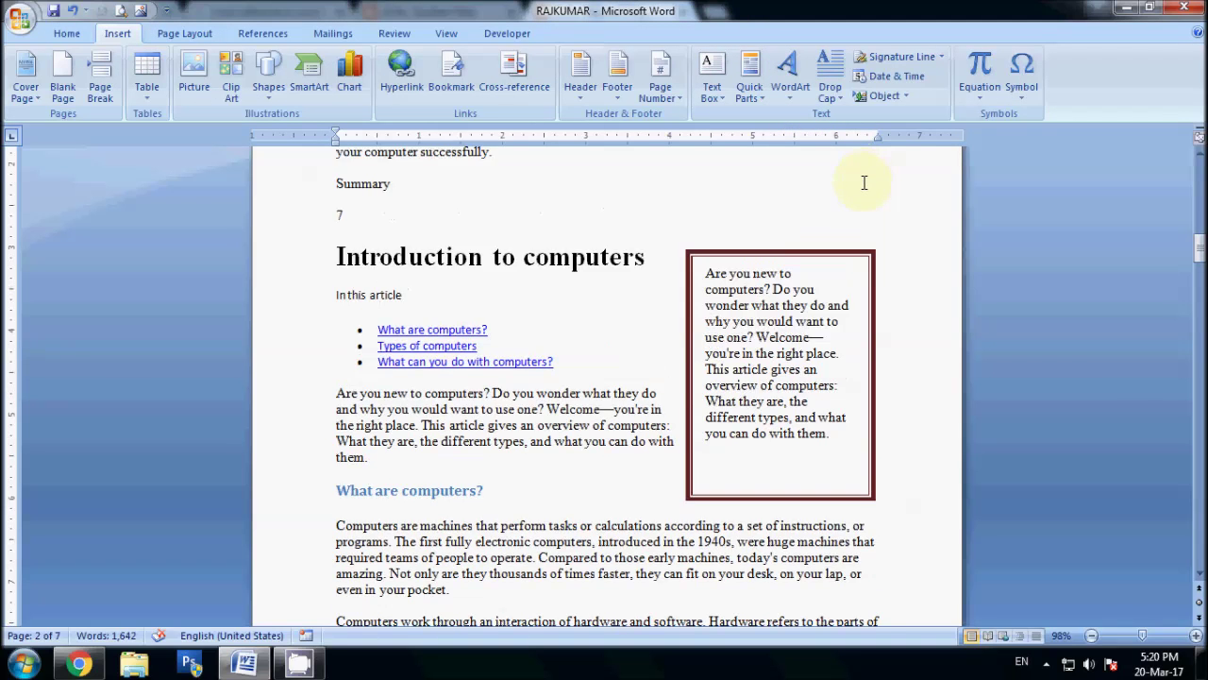
scroll(865, 186, up, 3)
scroll(867, 191, up, 2)
scroll(868, 193, up, 5)
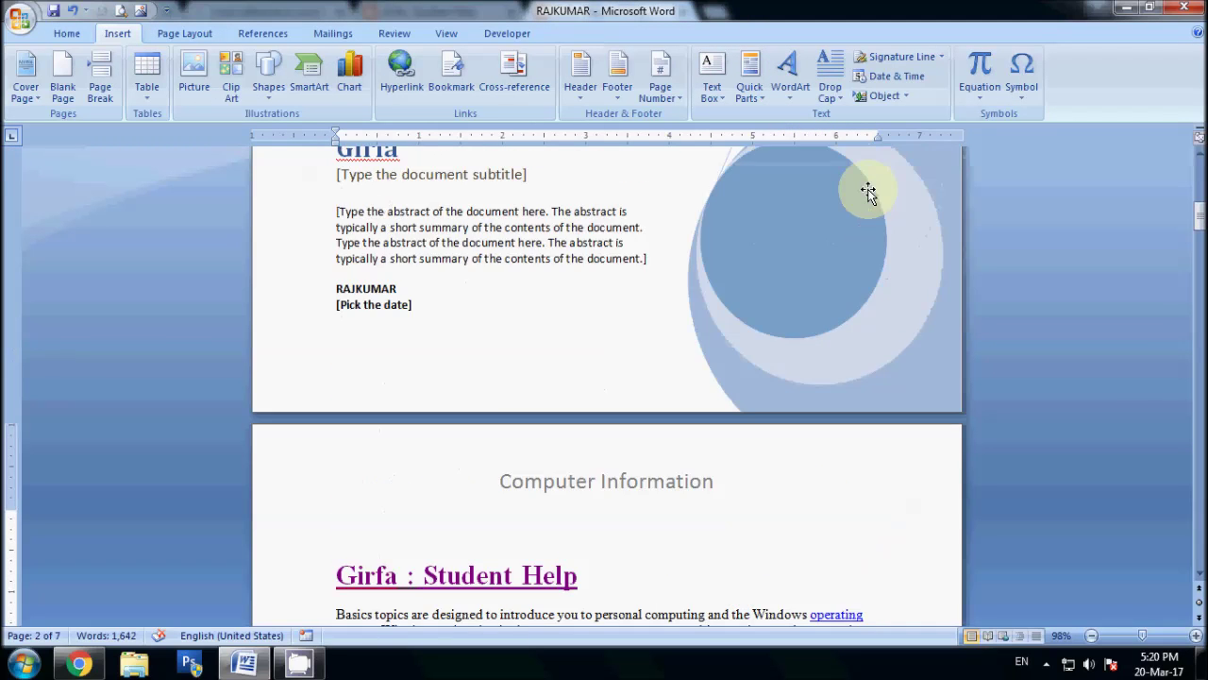
scroll(868, 189, up, 4)
scroll(868, 187, up, 5)
scroll(870, 186, up, 1)
scroll(865, 185, down, 5)
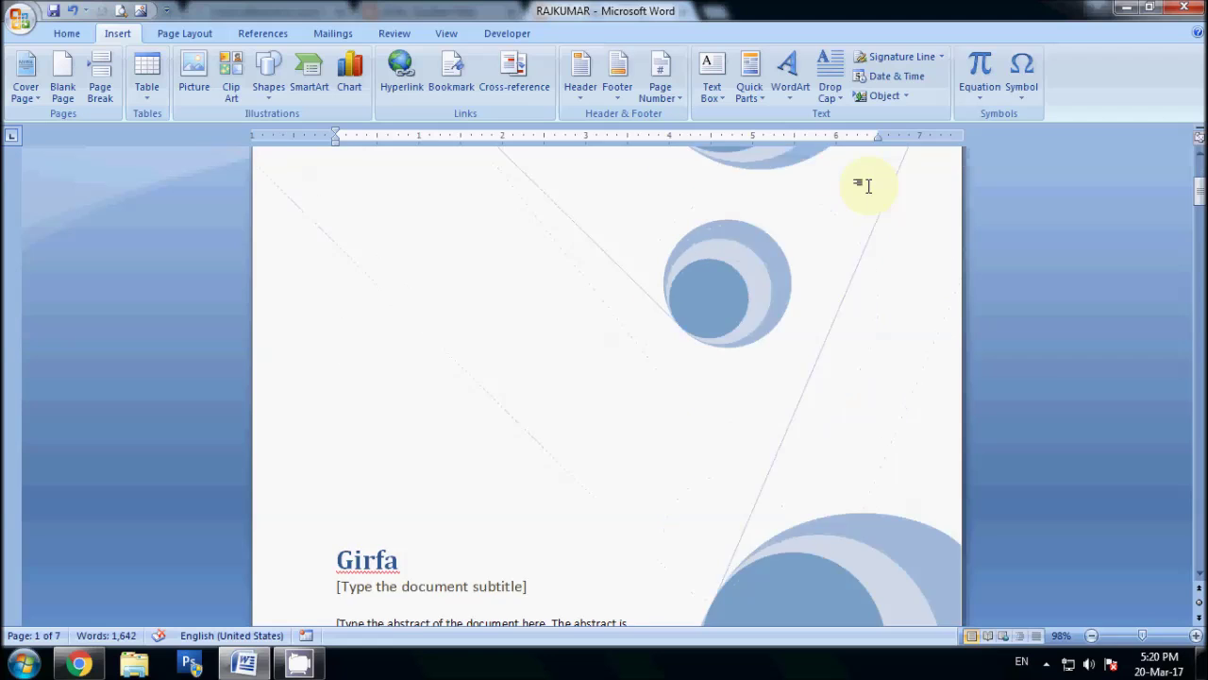
scroll(867, 187, down, 7)
scroll(864, 185, down, 3)
scroll(772, 168, down, 3)
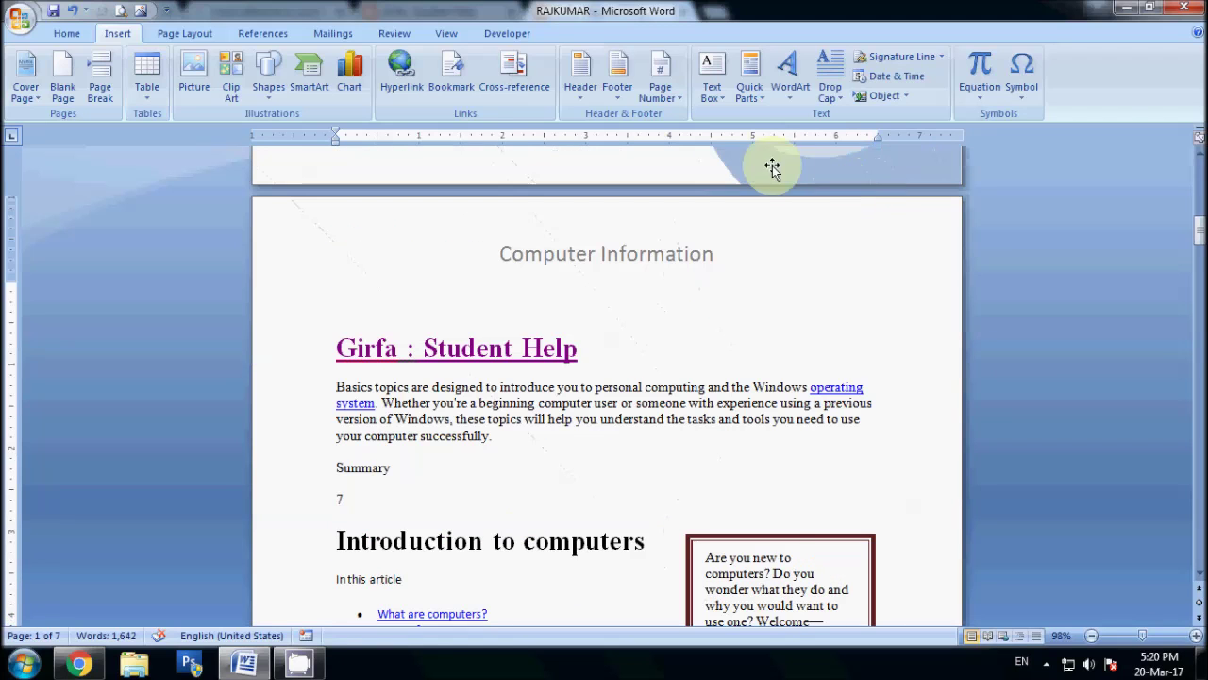
click(752, 98)
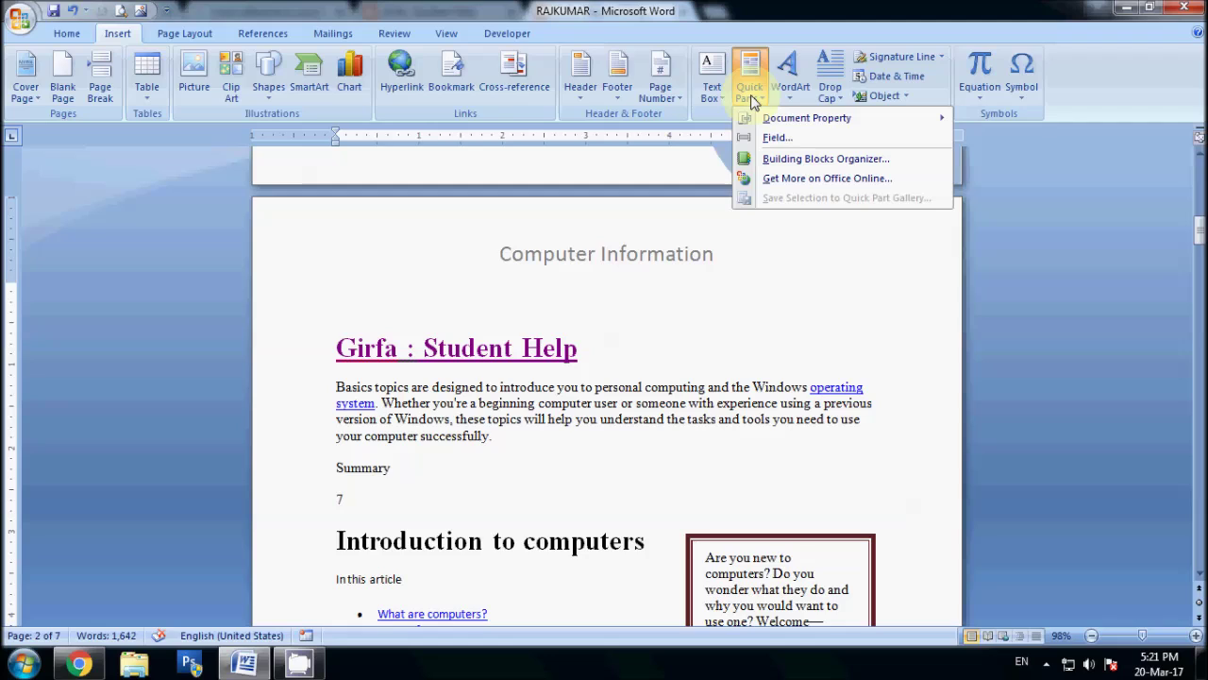
mouse_move(756, 118)
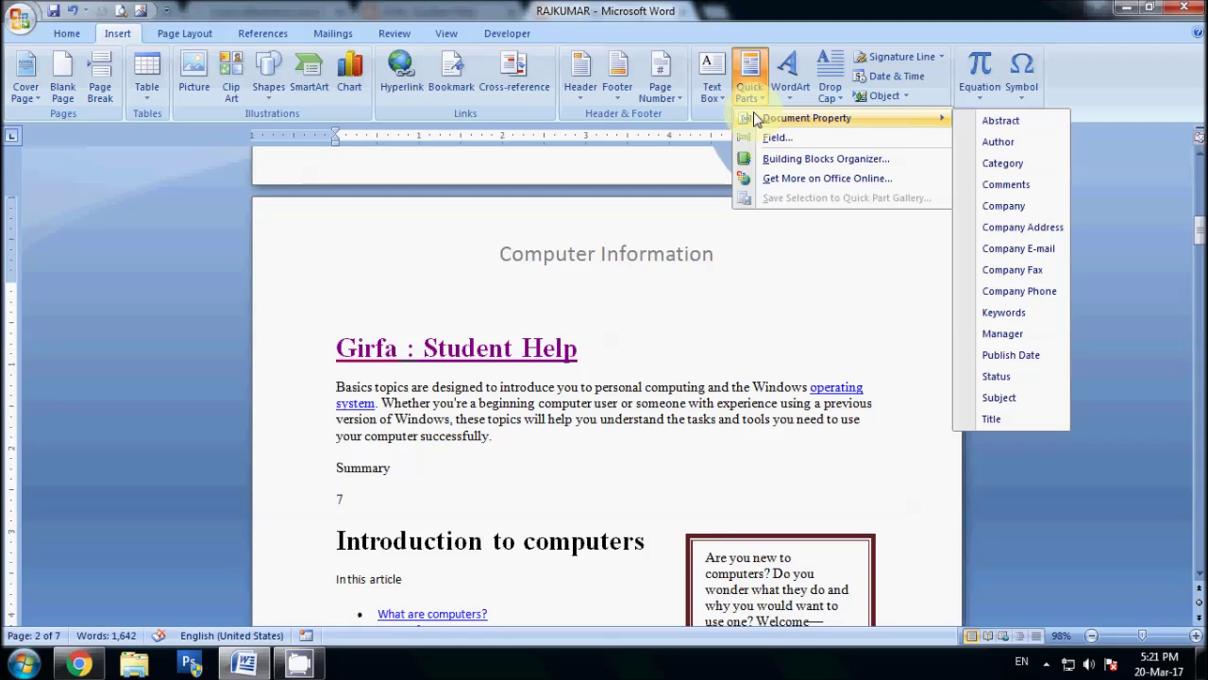
- Delete the 7 under Summary after a failed attempt to insert the Title property over it
click(1007, 417)
key(BackSpace)
key(BackSpace)
key(BackSpace)
key(BackSpace)
key(shift+Left)
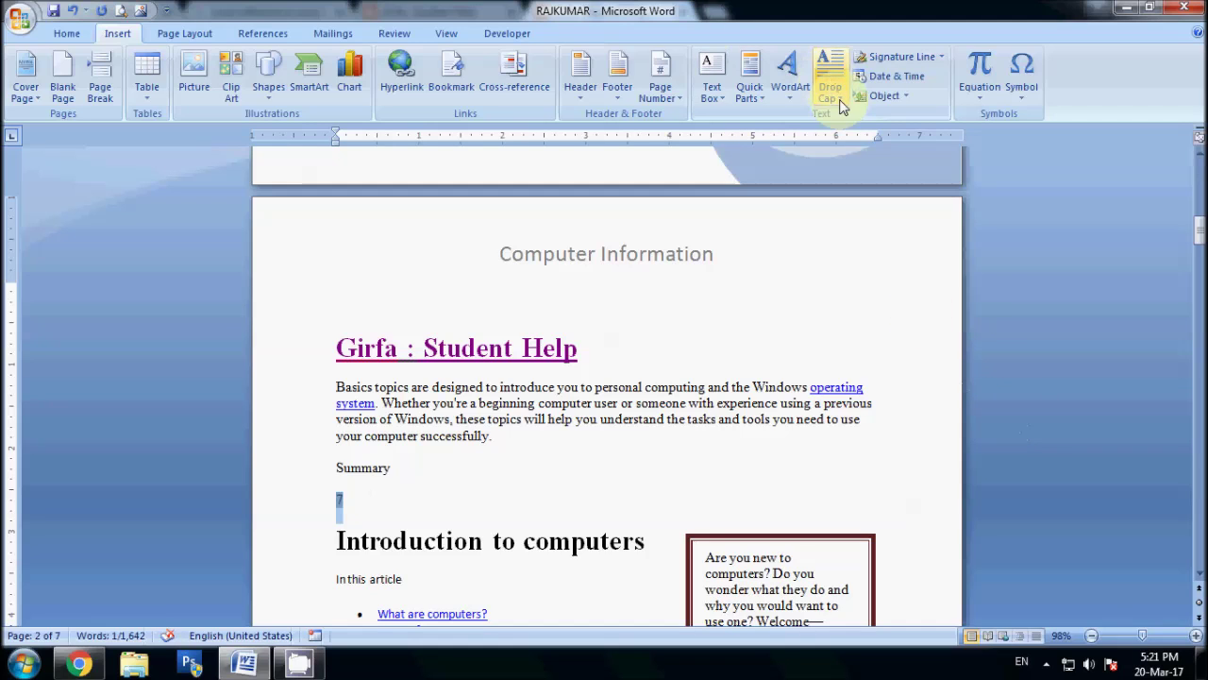
click(661, 92)
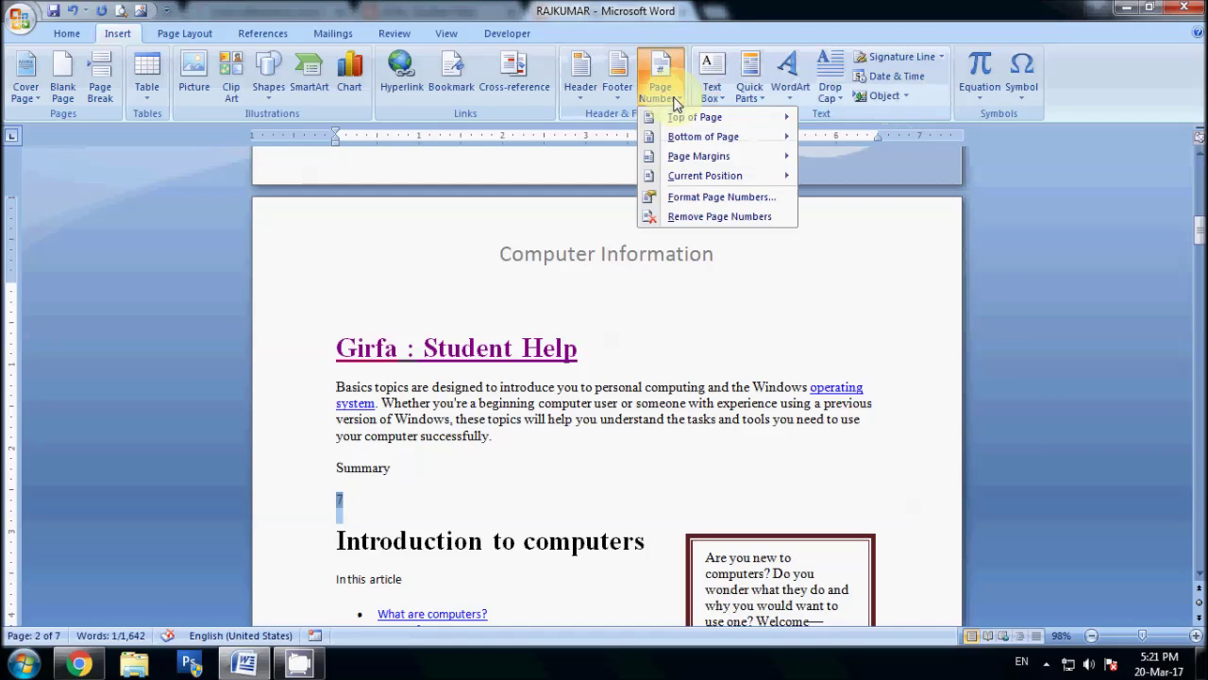
click(747, 91)
mouse_move(809, 119)
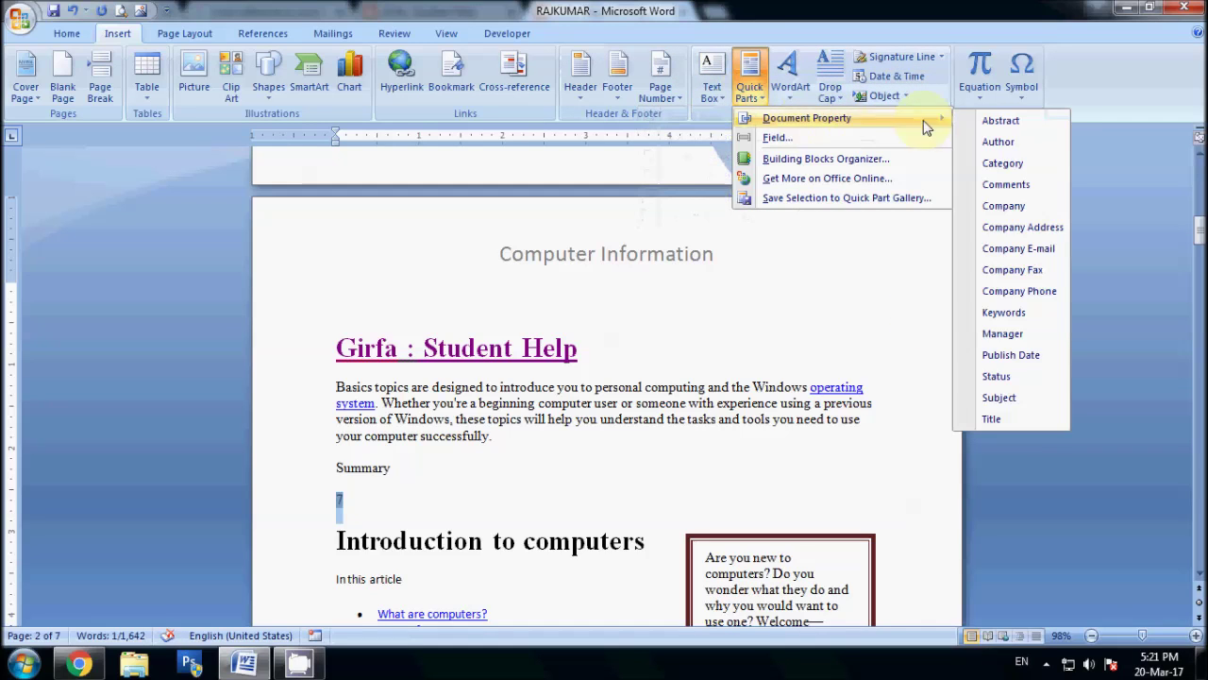
click(998, 420)
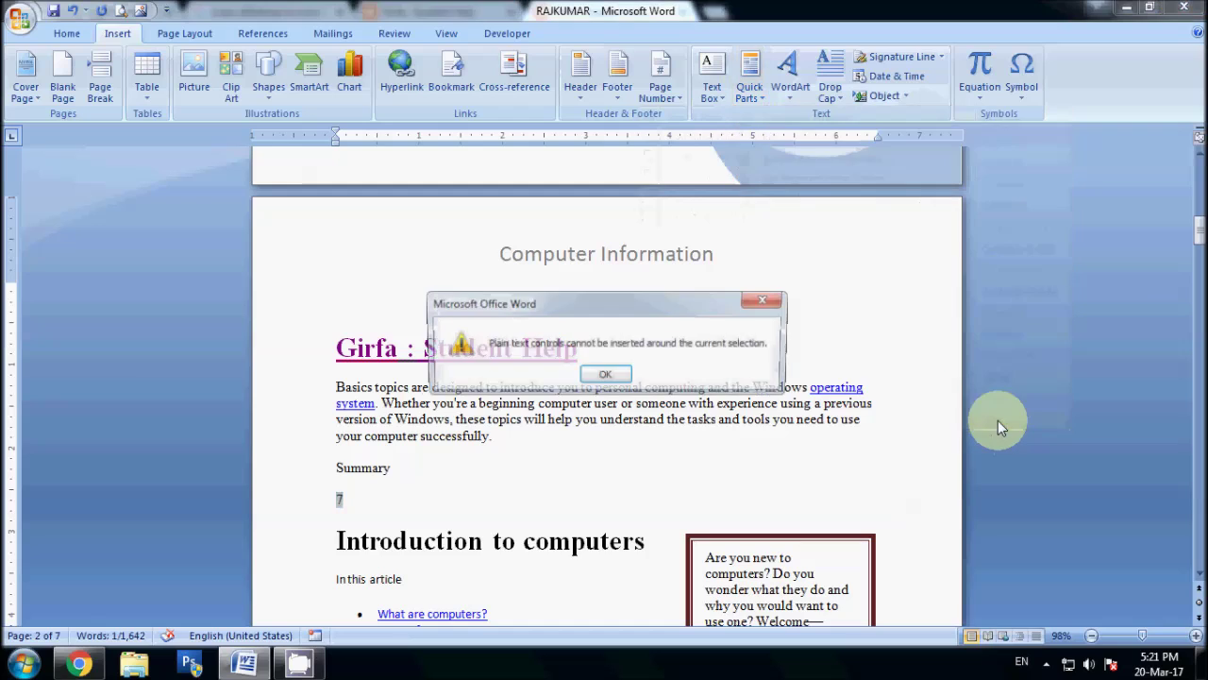
click(604, 373)
key(Delete)
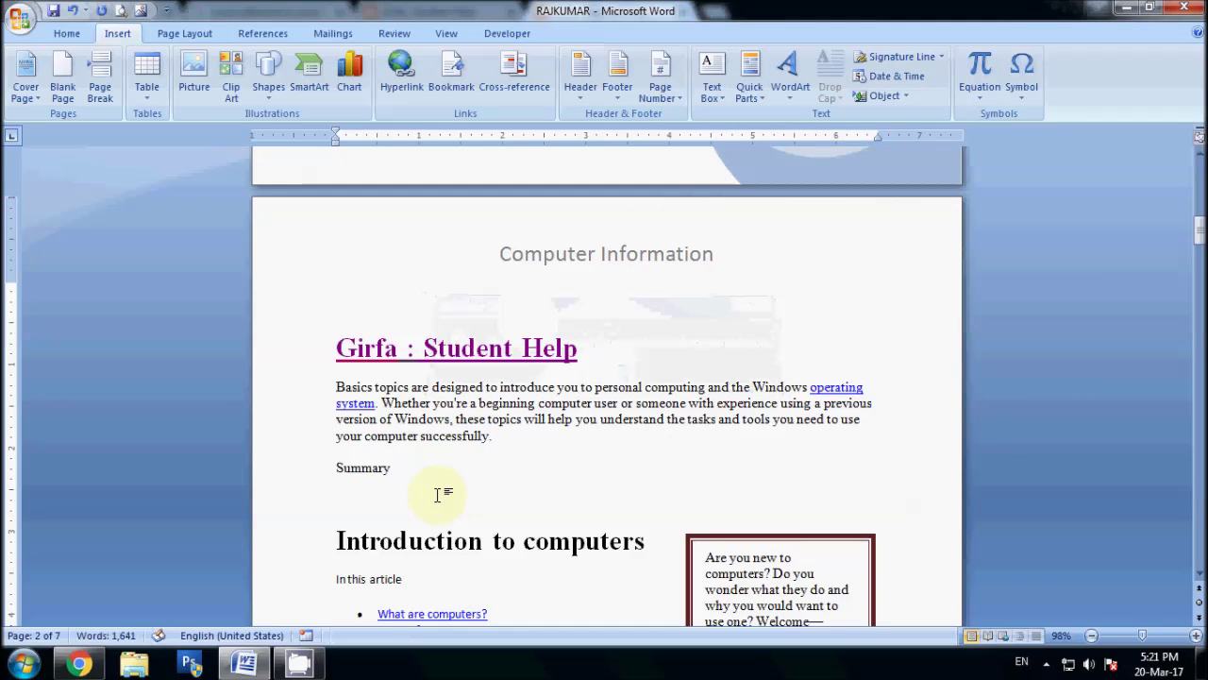
- Insert the Title property under Summary, append ' : Student Help', and save the document
click(749, 87)
mouse_move(773, 121)
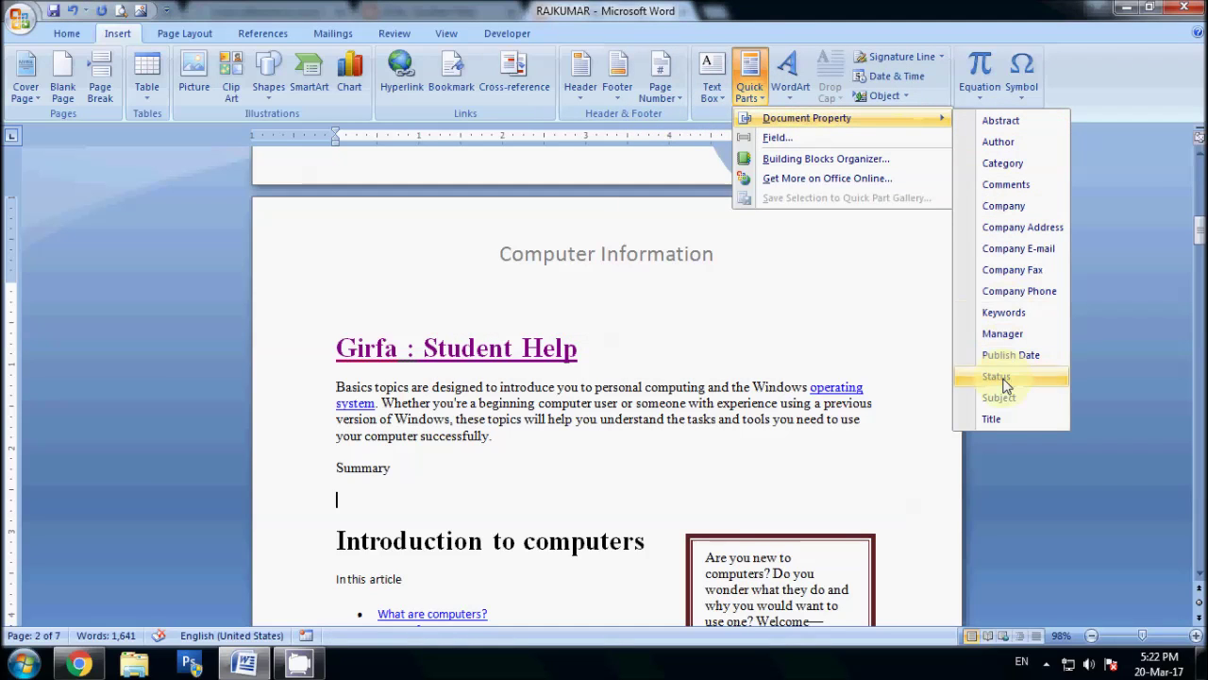
click(1005, 418)
text(Girfa)
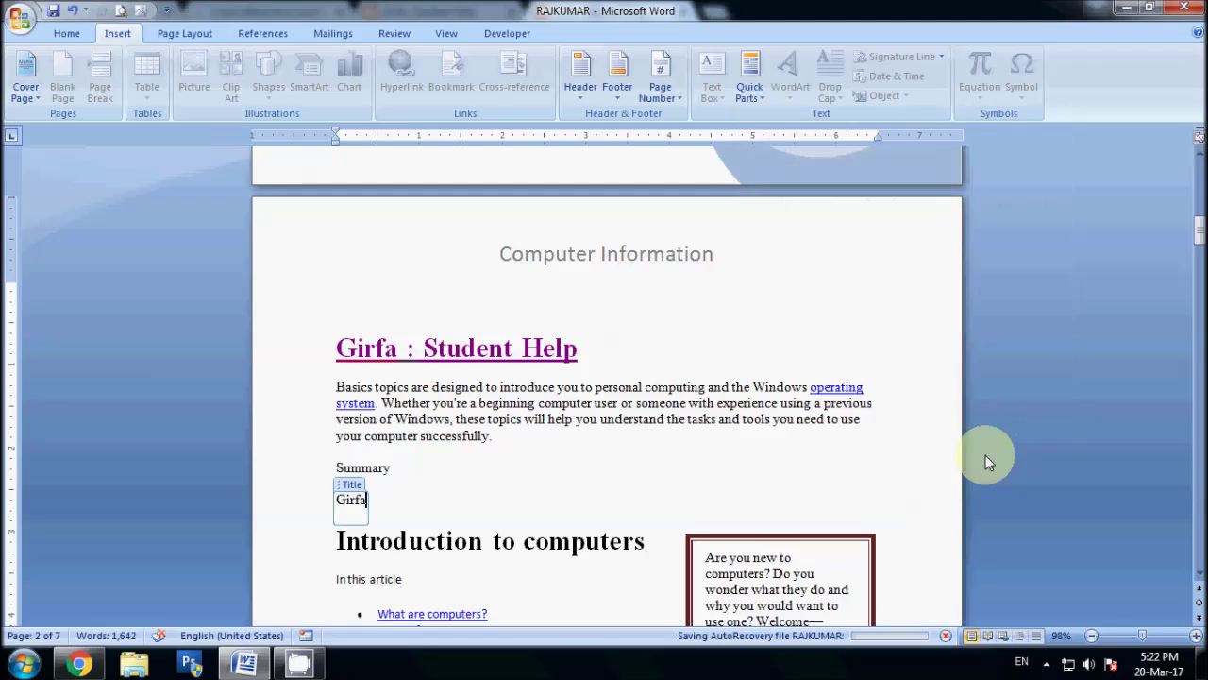
text( : Student Help)
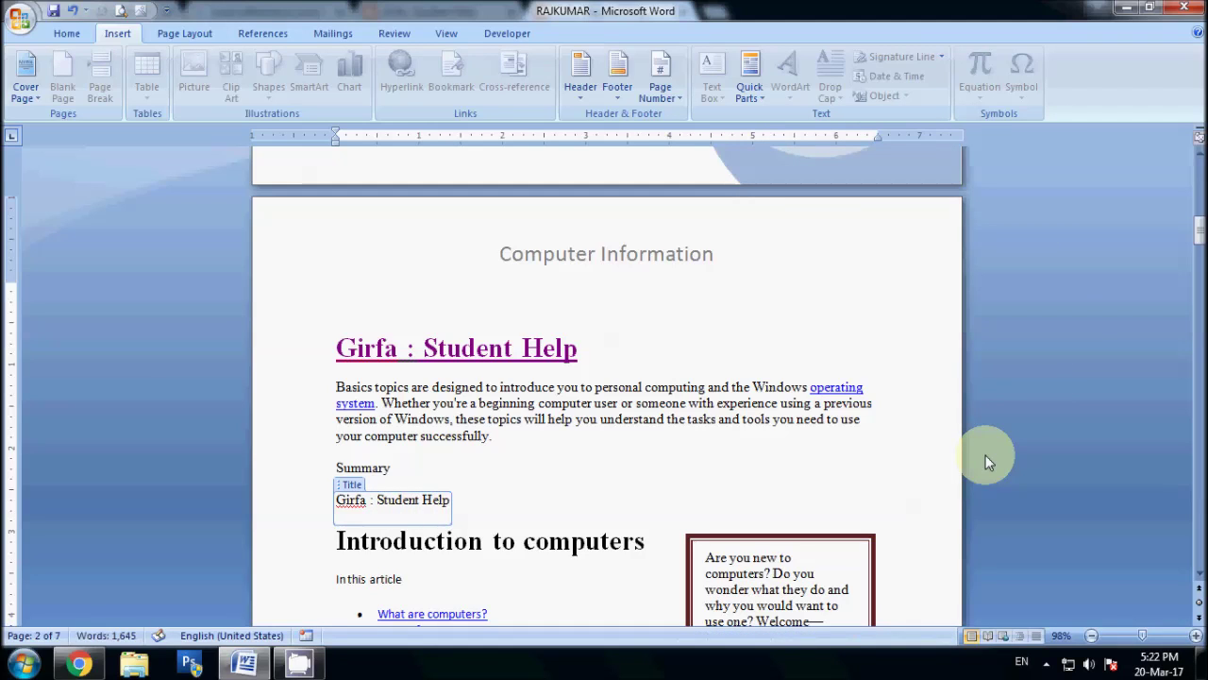
click(716, 419)
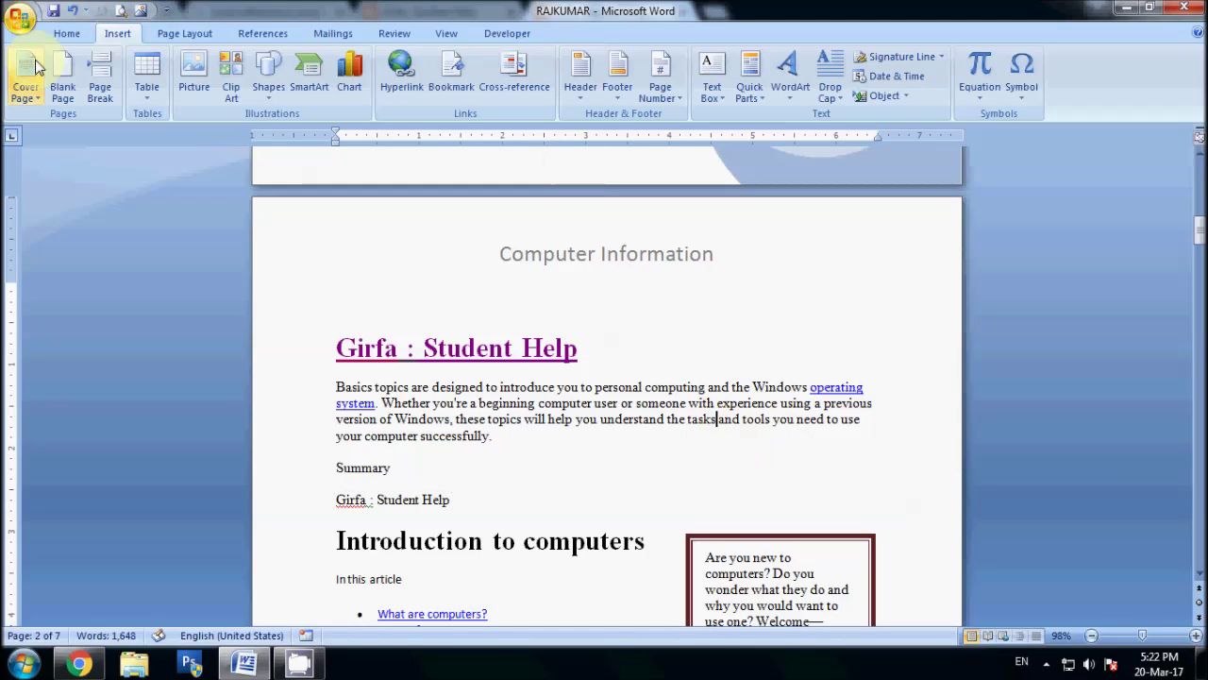
click(54, 13)
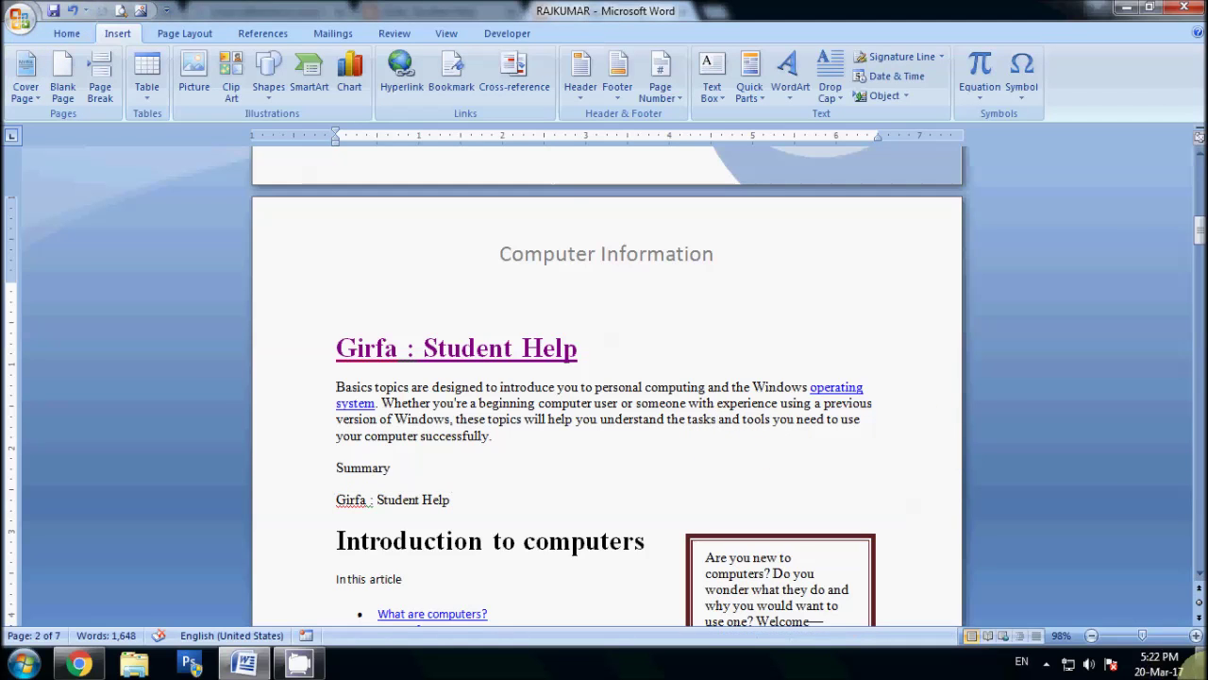
click(1200, 665)
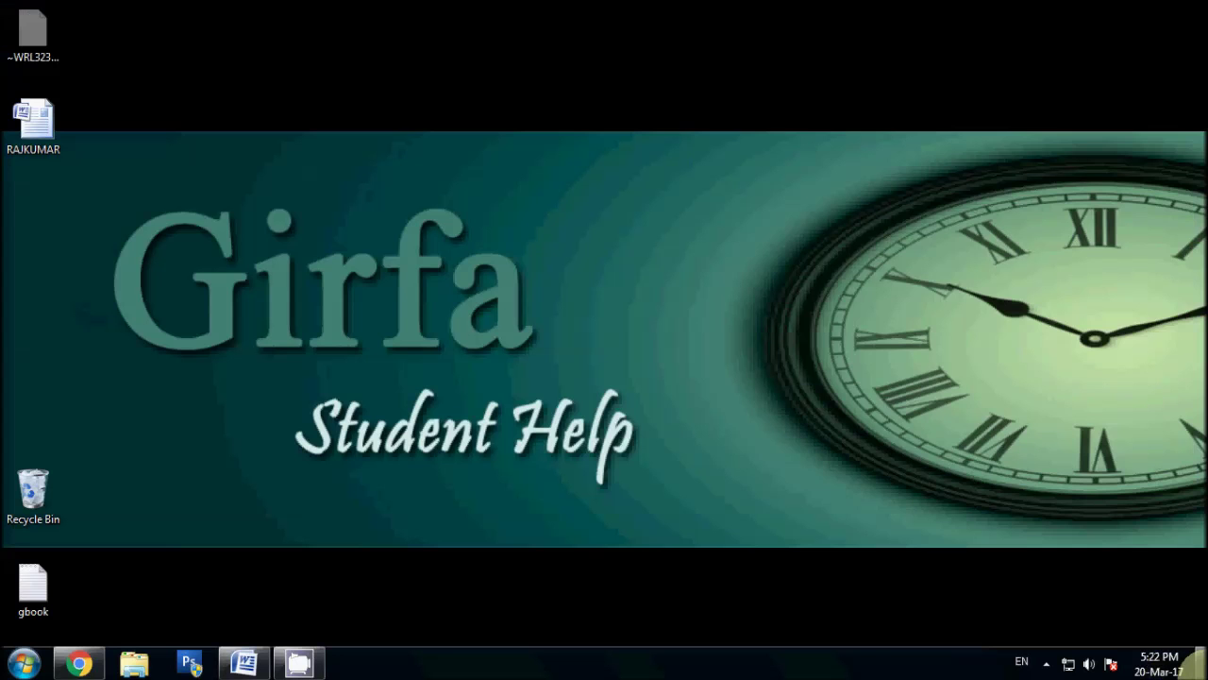
- Check the desktop Word file's Properties Details, finding Title empty, then close it and open Start
right_click(48, 106)
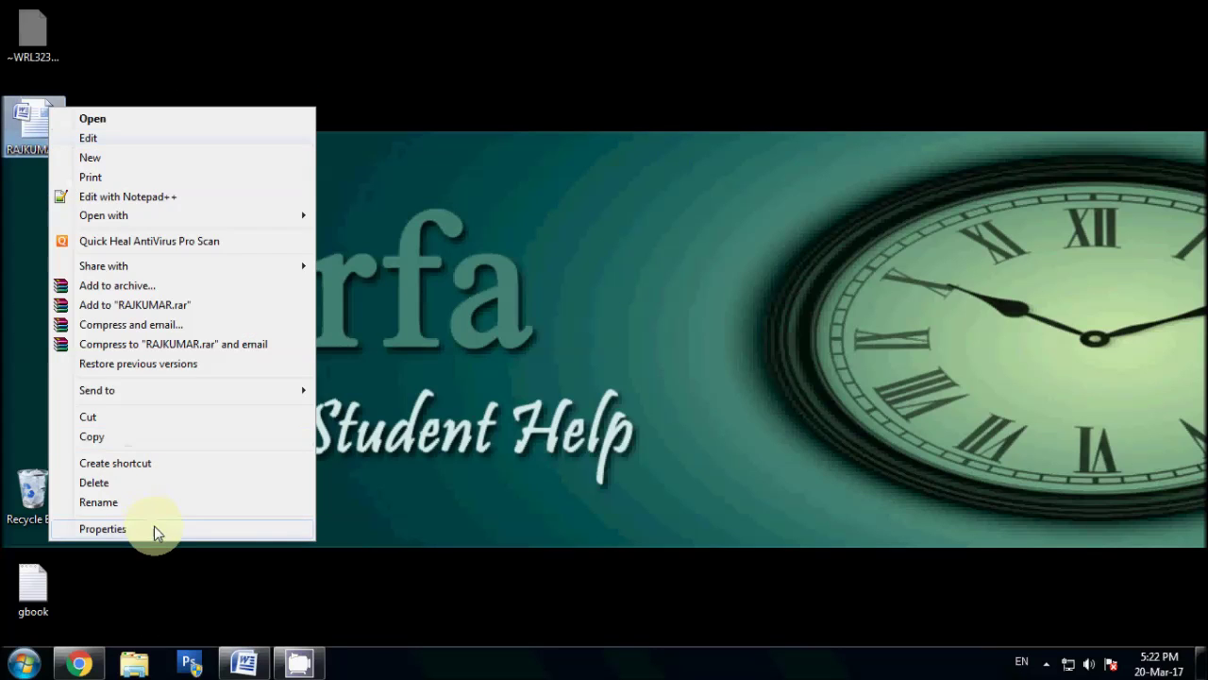
click(154, 527)
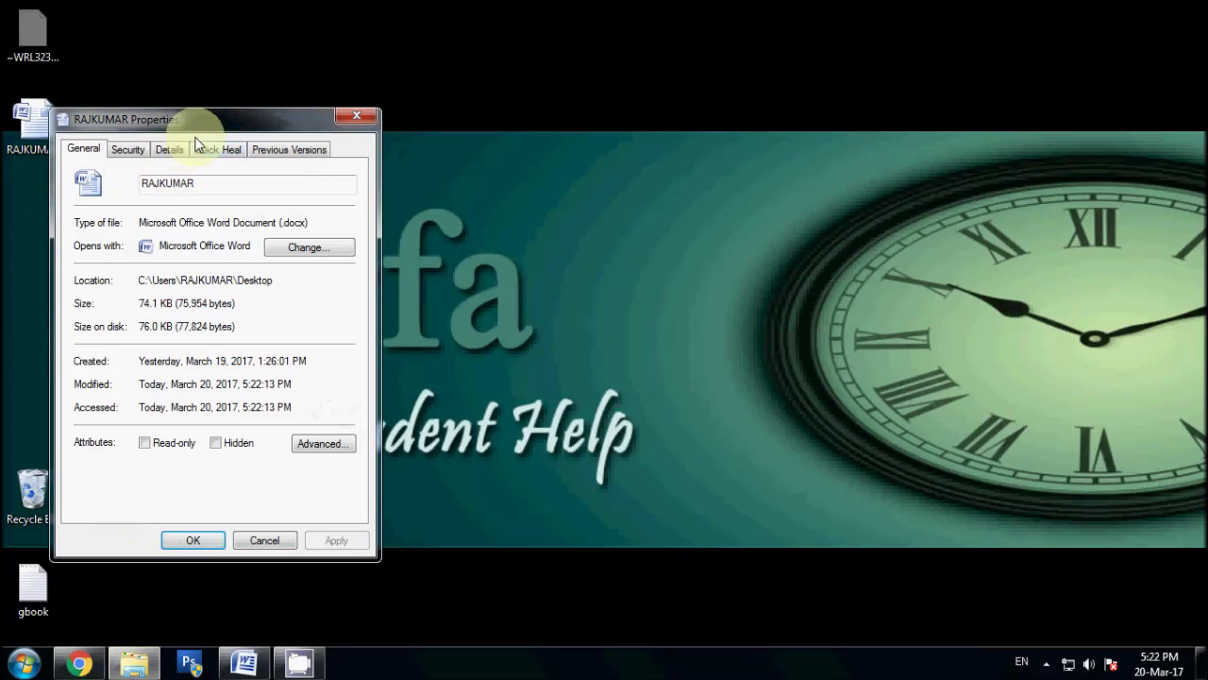
click(168, 149)
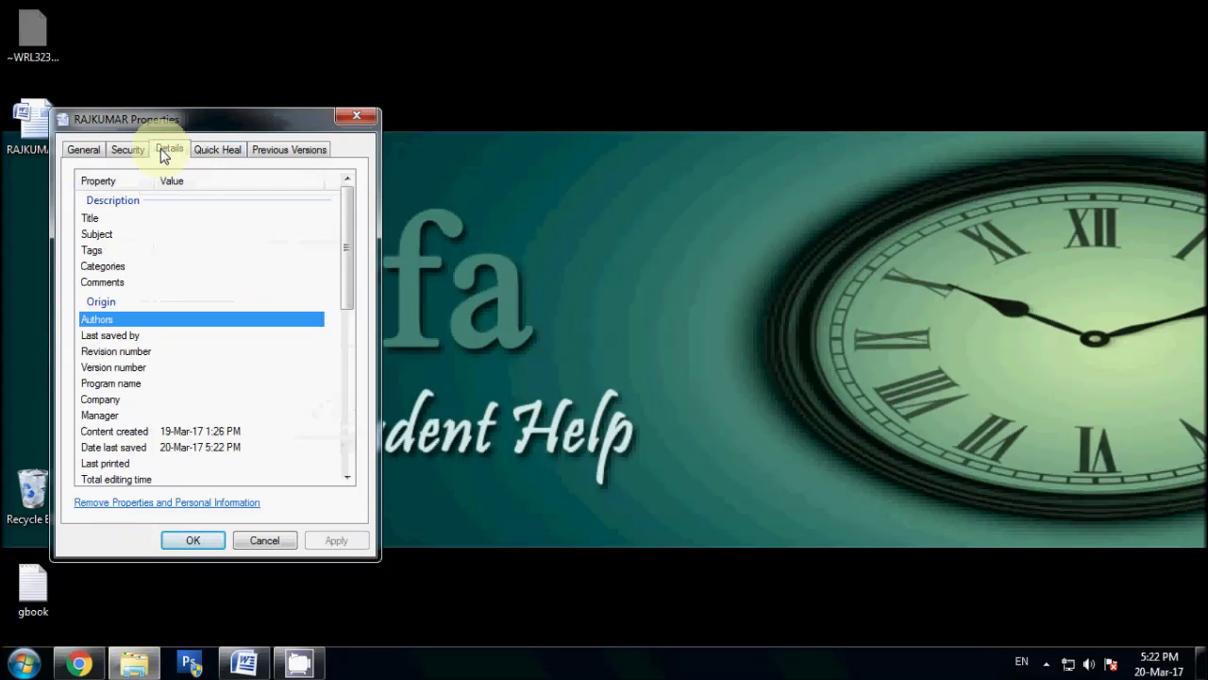
click(148, 218)
mouse_move(344, 254)
mouse_down()
mouse_move(345, 337)
mouse_move(341, 217)
mouse_up()
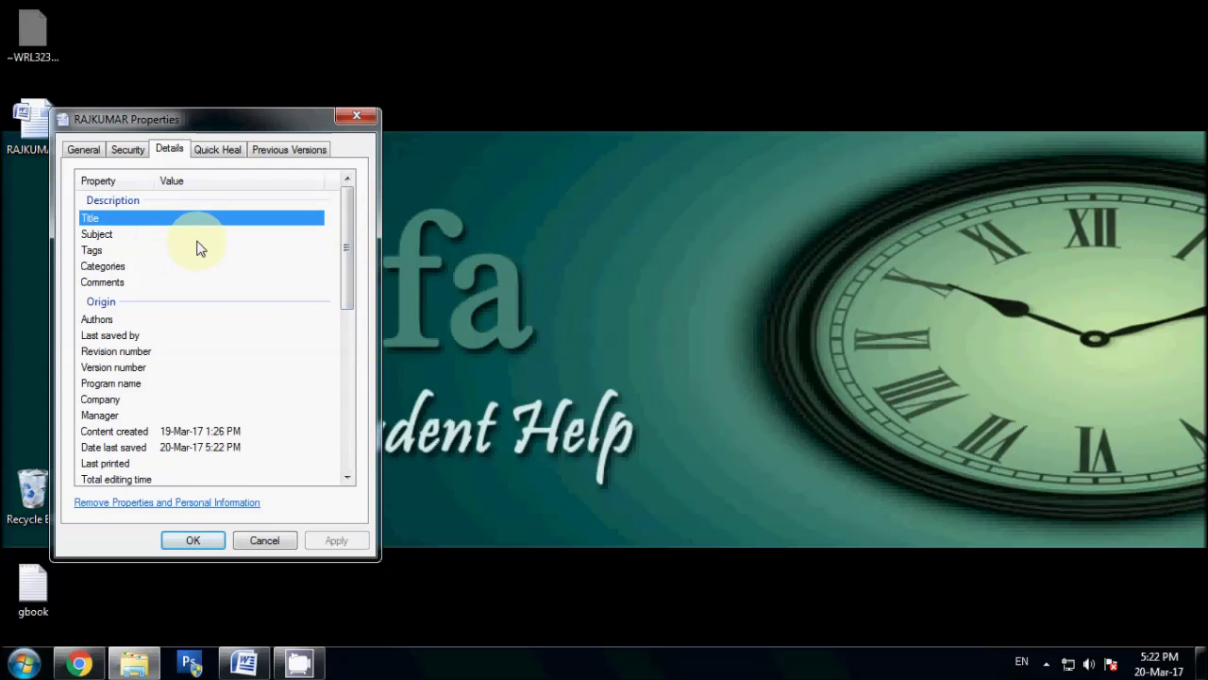
mouse_move(348, 266)
mouse_down()
mouse_move(321, 453)
mouse_move(332, 235)
mouse_up()
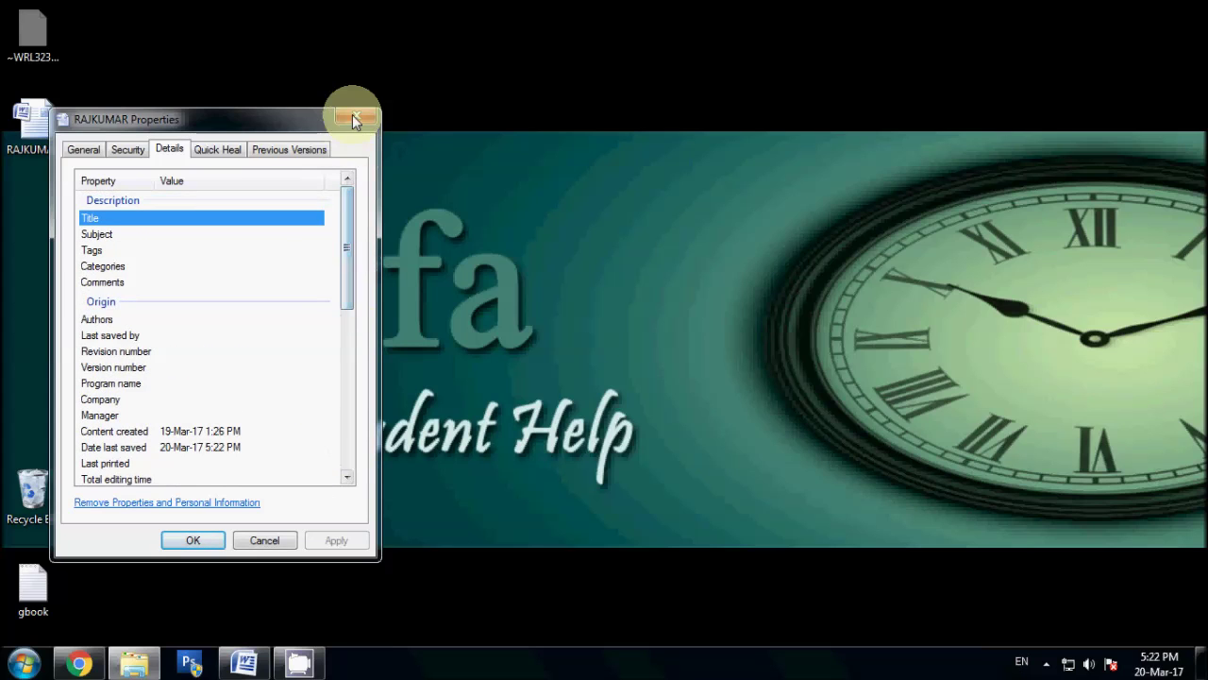
click(354, 115)
click(24, 663)
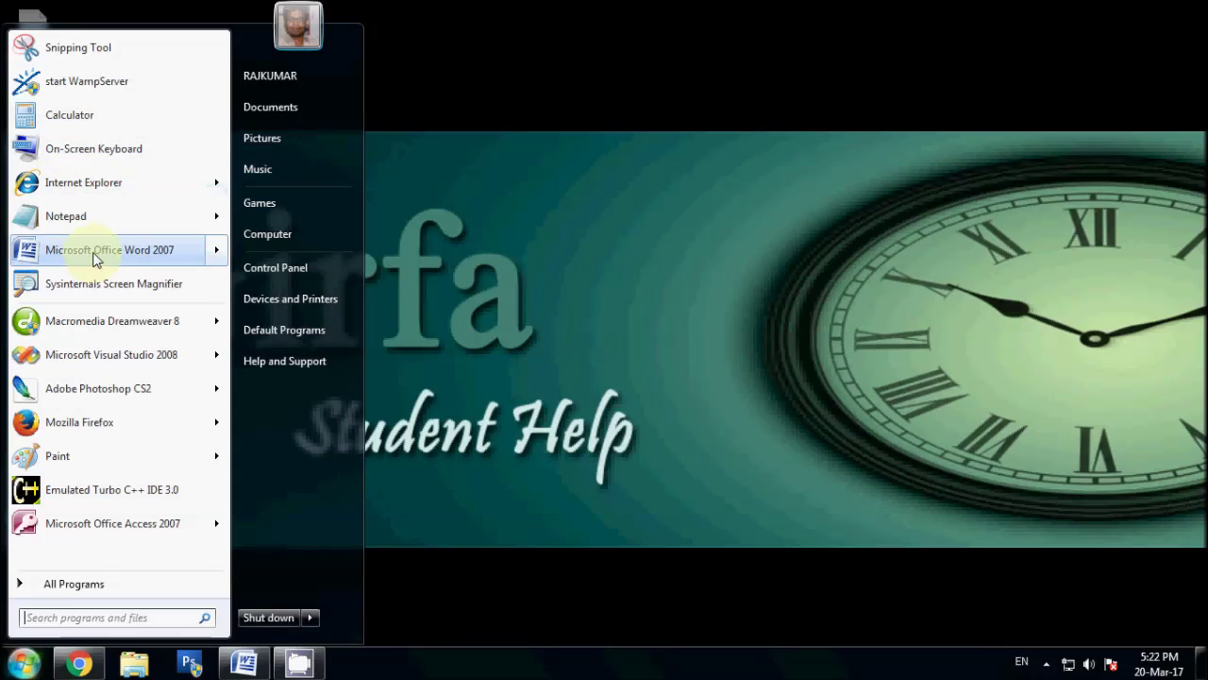
- Start a new Word document and insert a Title document property field reading 'Girfa'
click(93, 252)
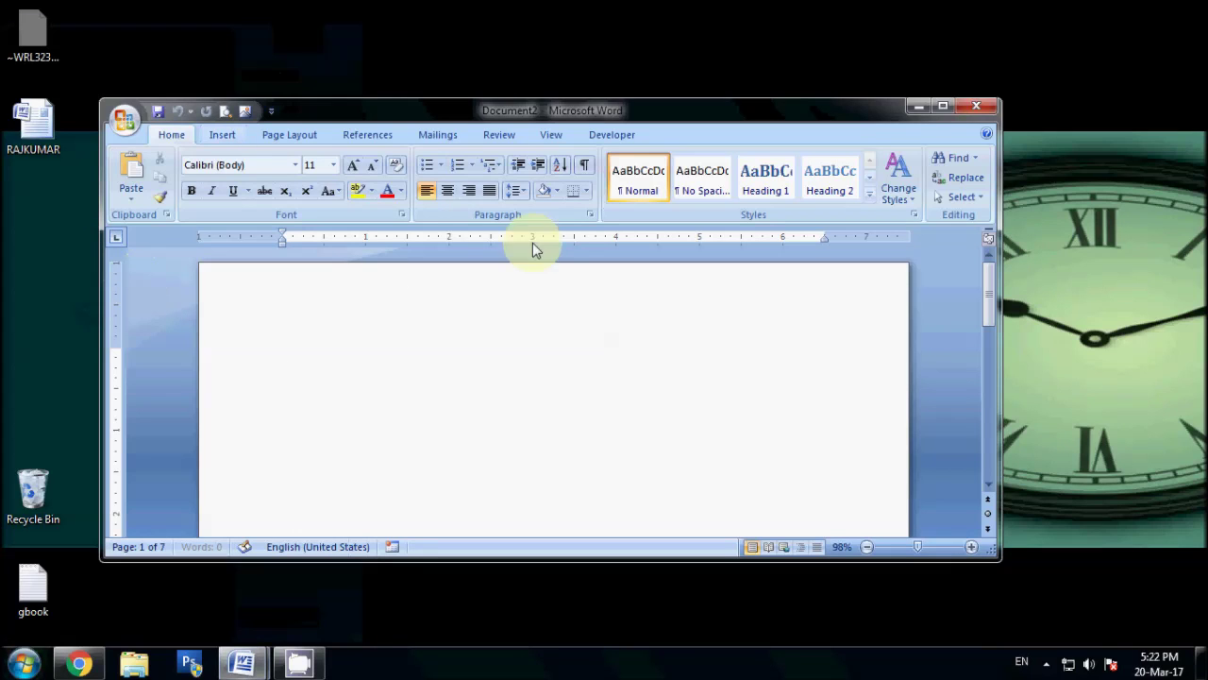
click(241, 135)
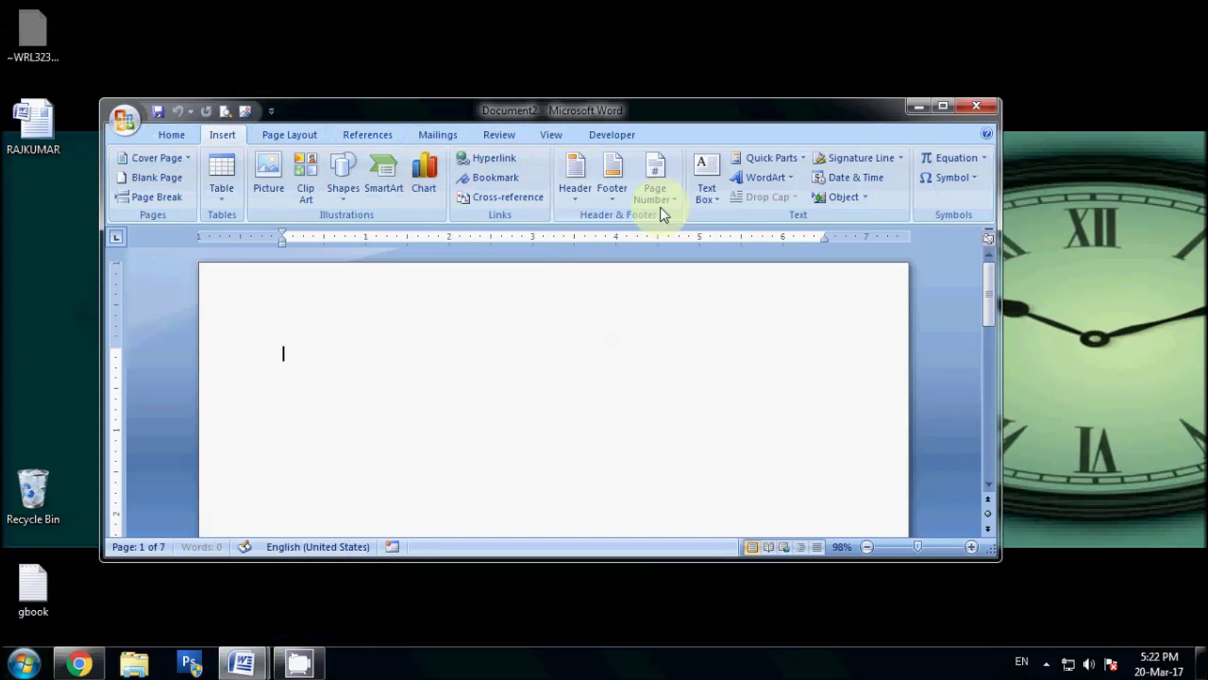
click(942, 106)
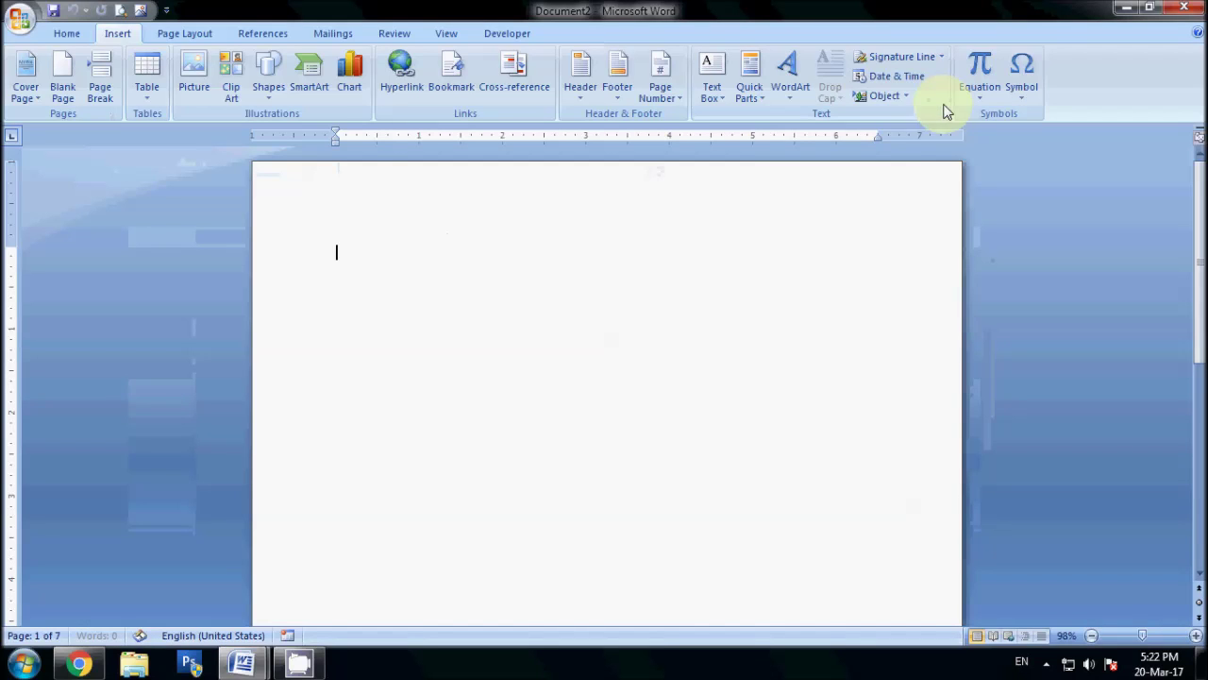
click(753, 98)
mouse_move(784, 119)
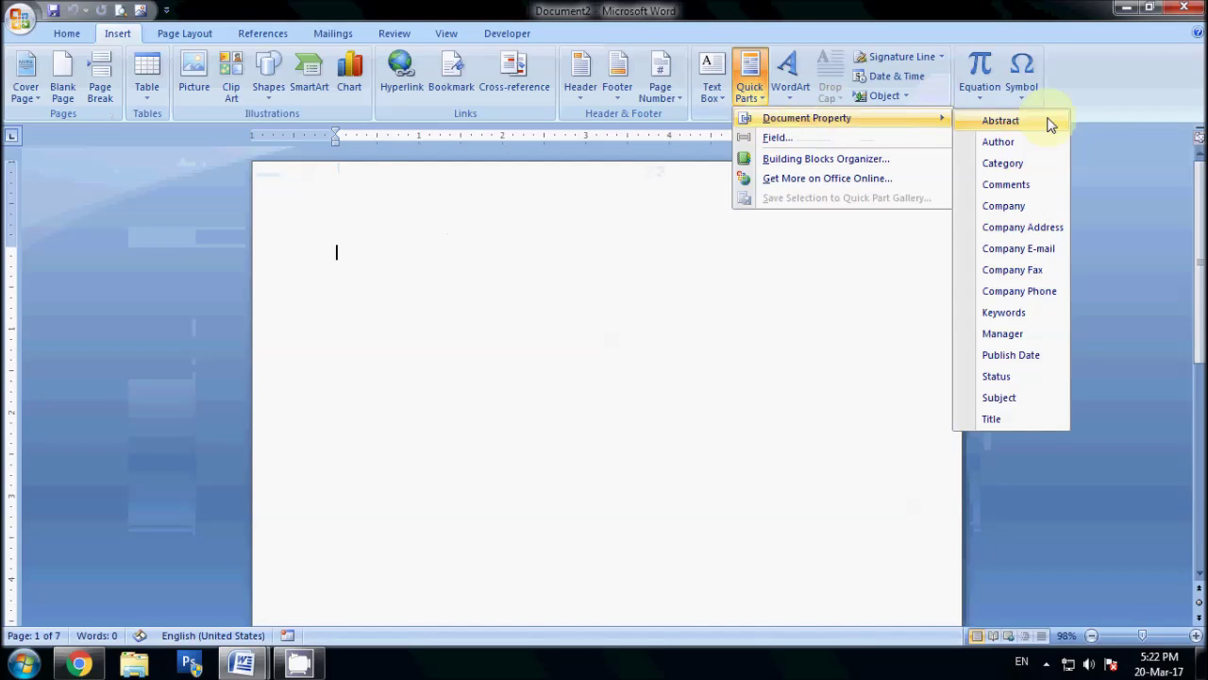
click(1004, 420)
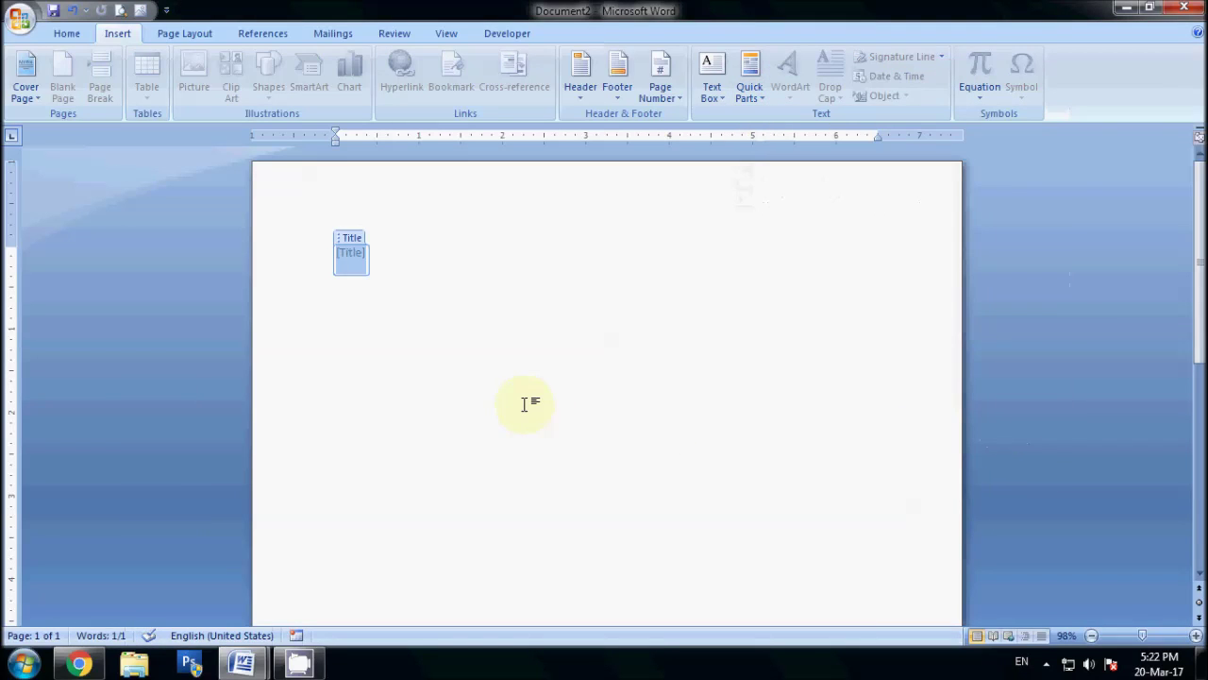
text(Girfa)
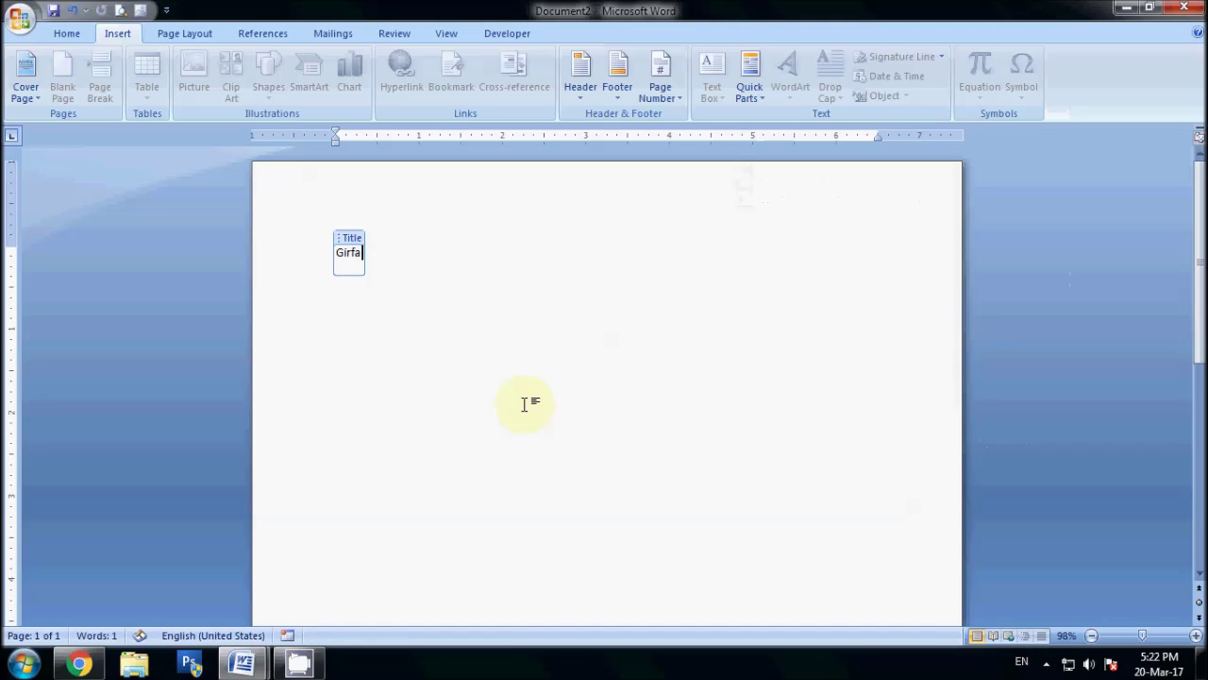
- Save the new document to the Desktop as Girfa
key(ctrl+s)
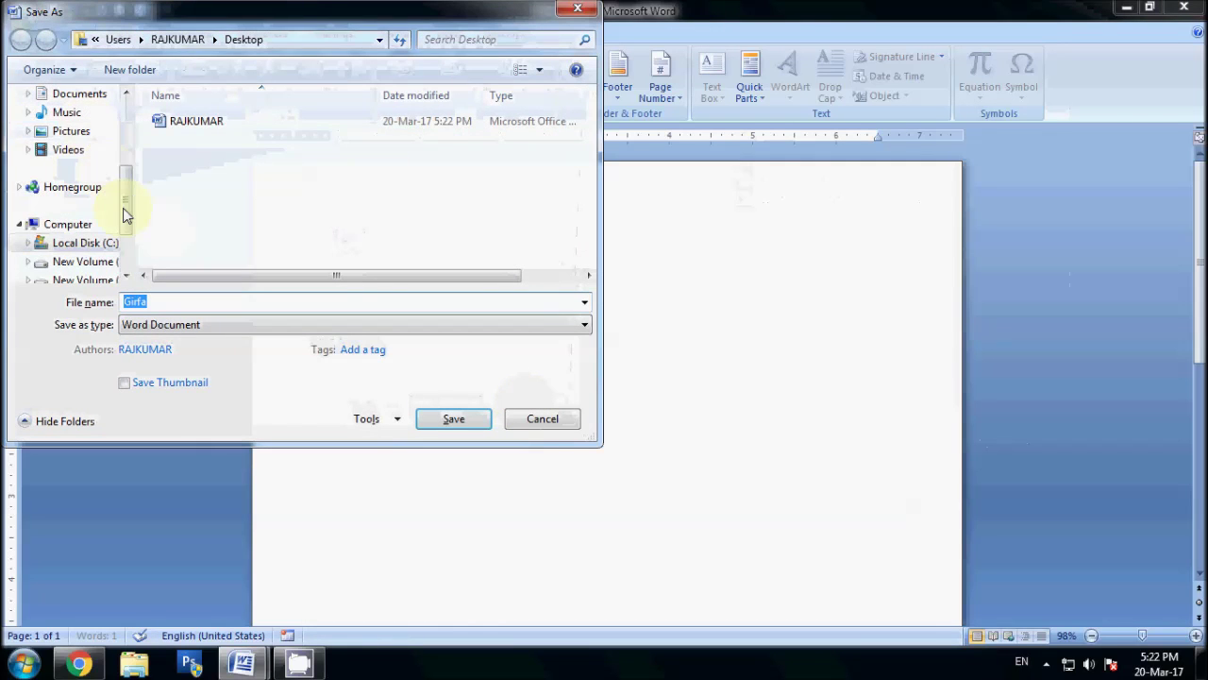
drag(127, 216, 123, 133)
click(74, 158)
click(451, 418)
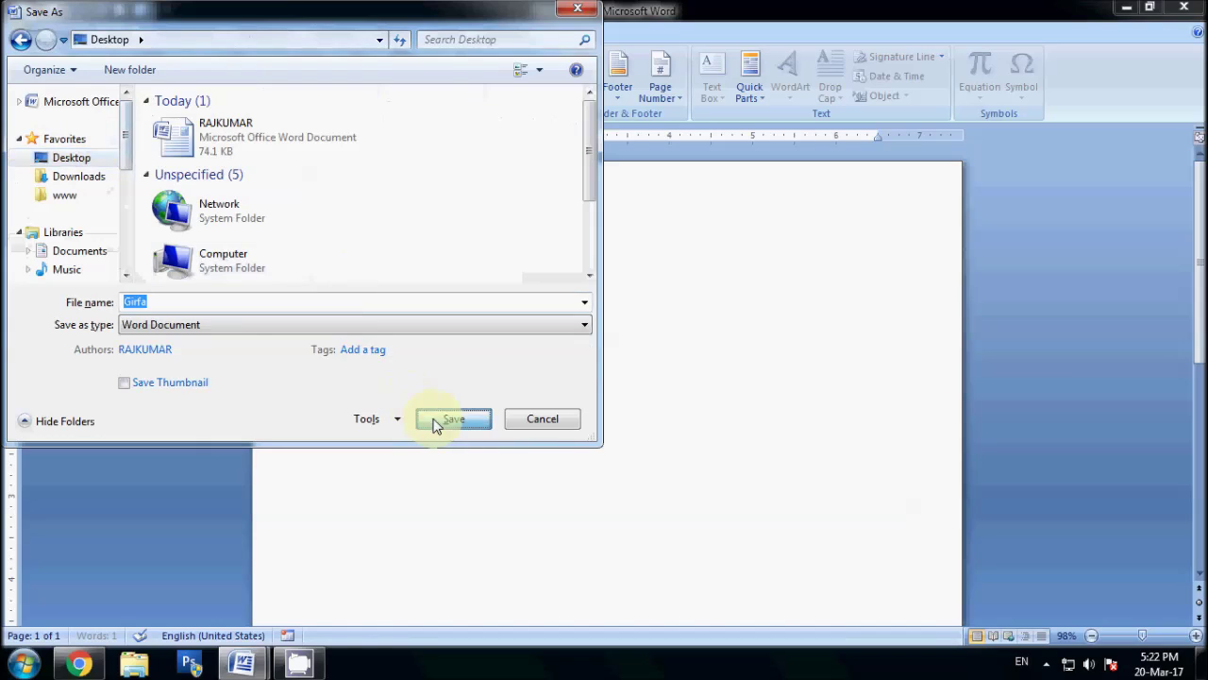
click(1202, 665)
- Check Girfa's Details properties, confirm the Title has no value, and close the window
right_click(33, 28)
click(104, 438)
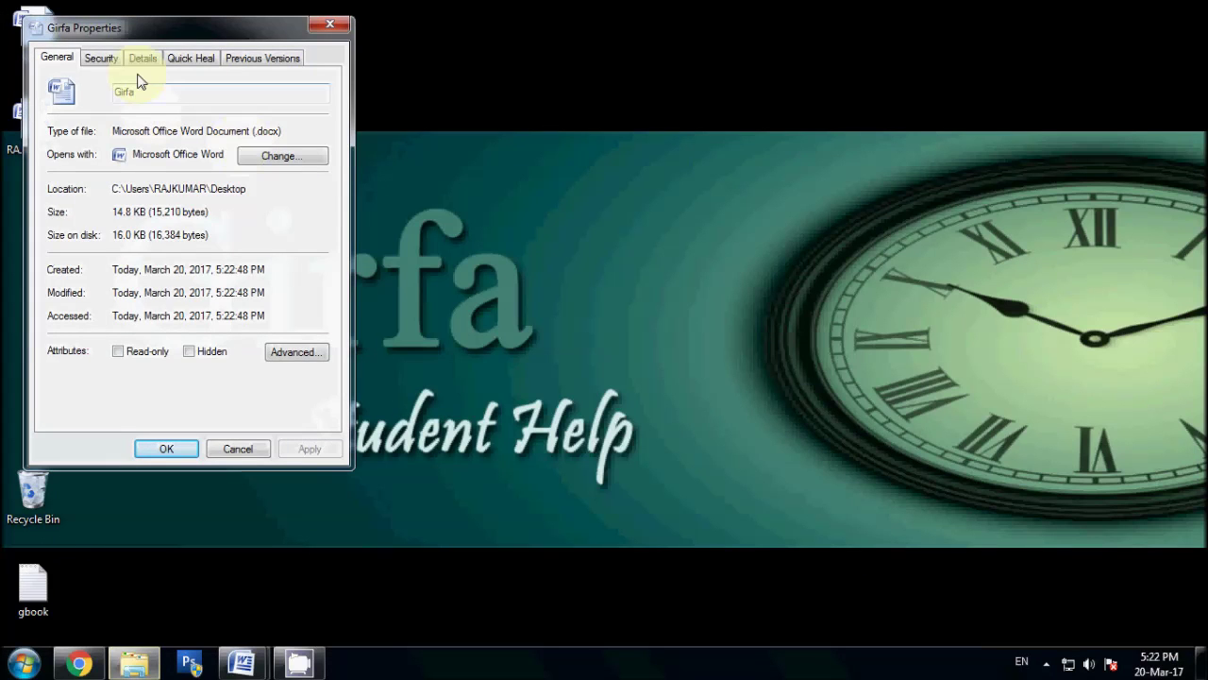
click(141, 59)
click(124, 127)
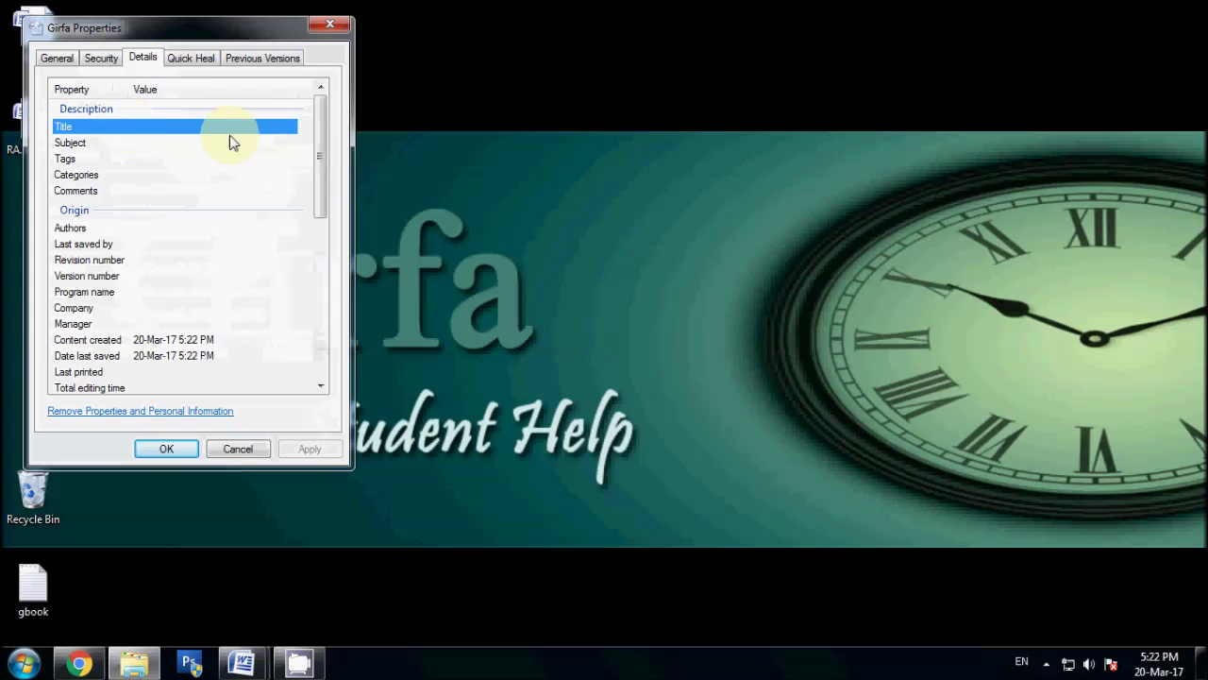
mouse_move(319, 205)
mouse_down()
mouse_move(318, 371)
mouse_move(332, 154)
mouse_up()
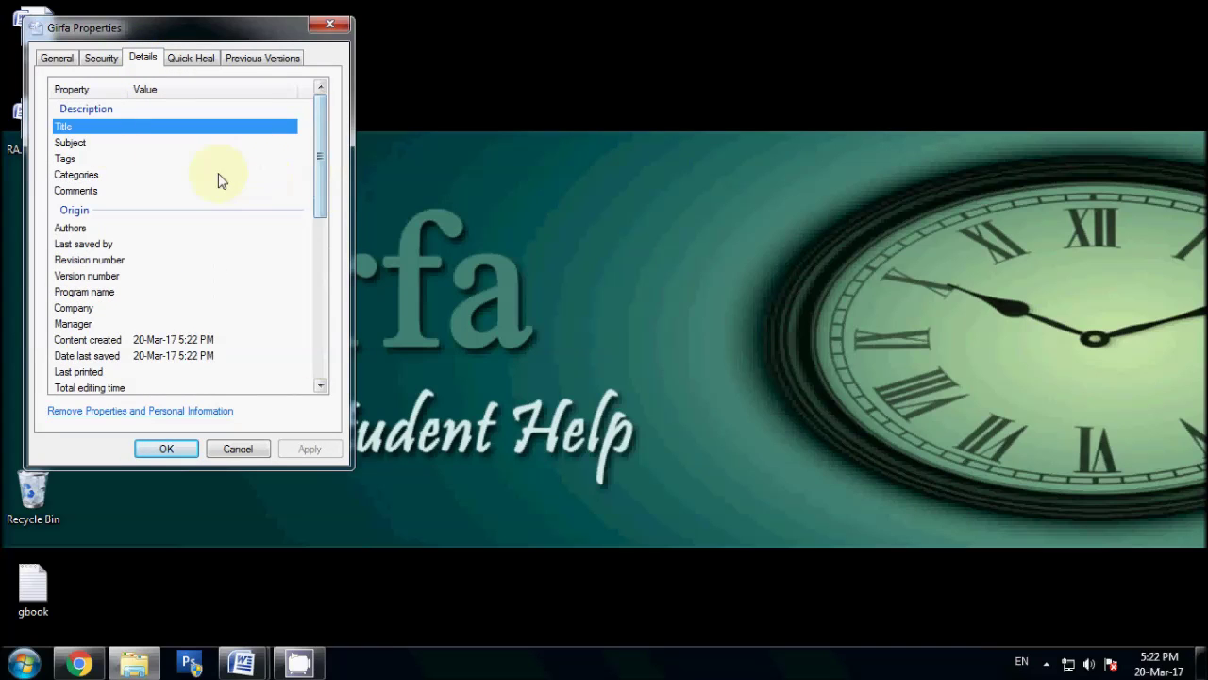
scroll(319, 156, down, 1)
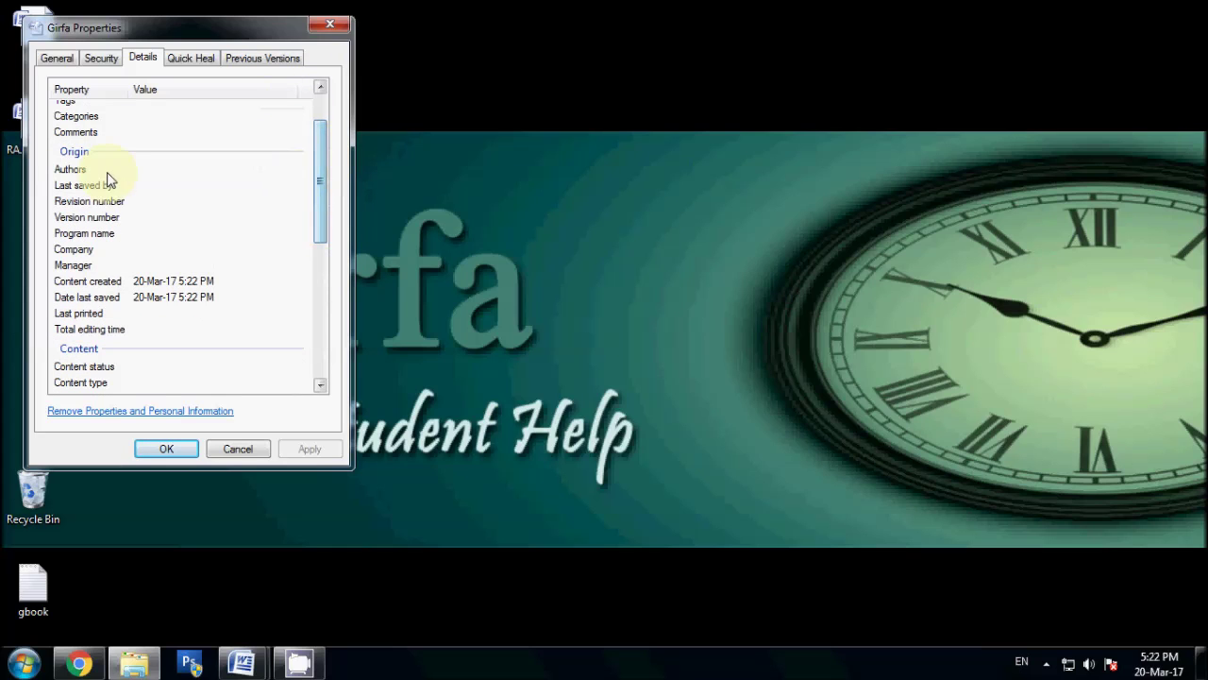
click(340, 27)
- Insert an Author document property Quick Part right after the Title field in the Girfa document
mouse_move(248, 658)
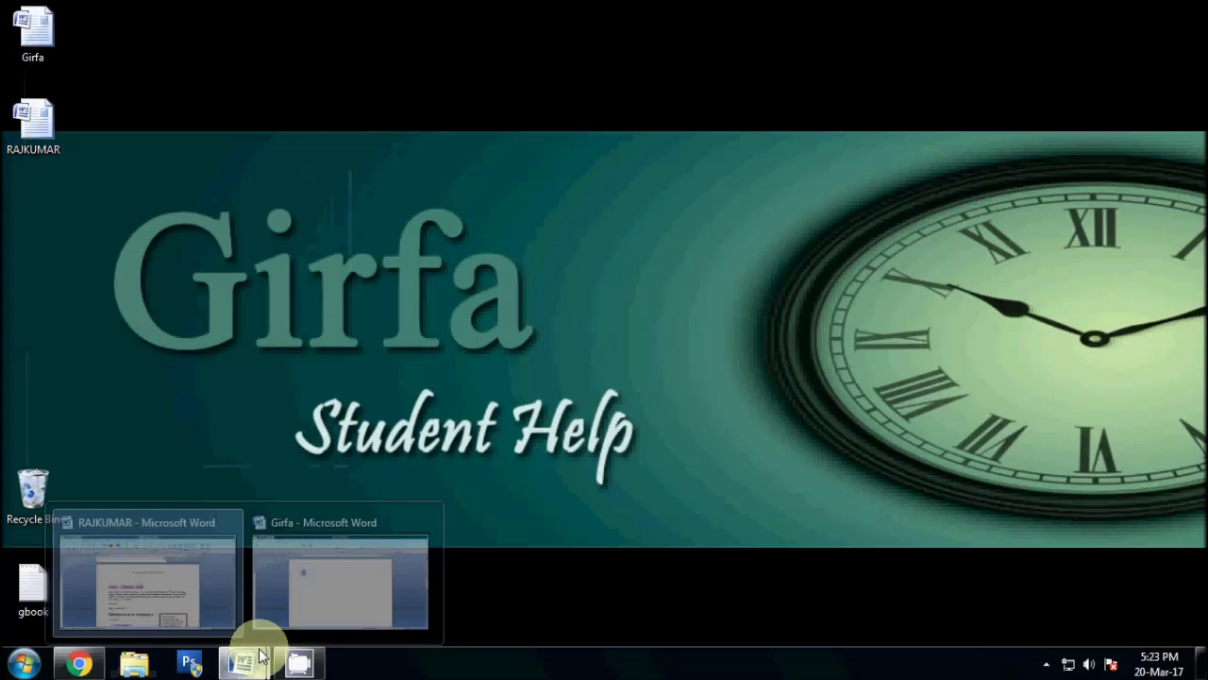
click(337, 588)
click(531, 418)
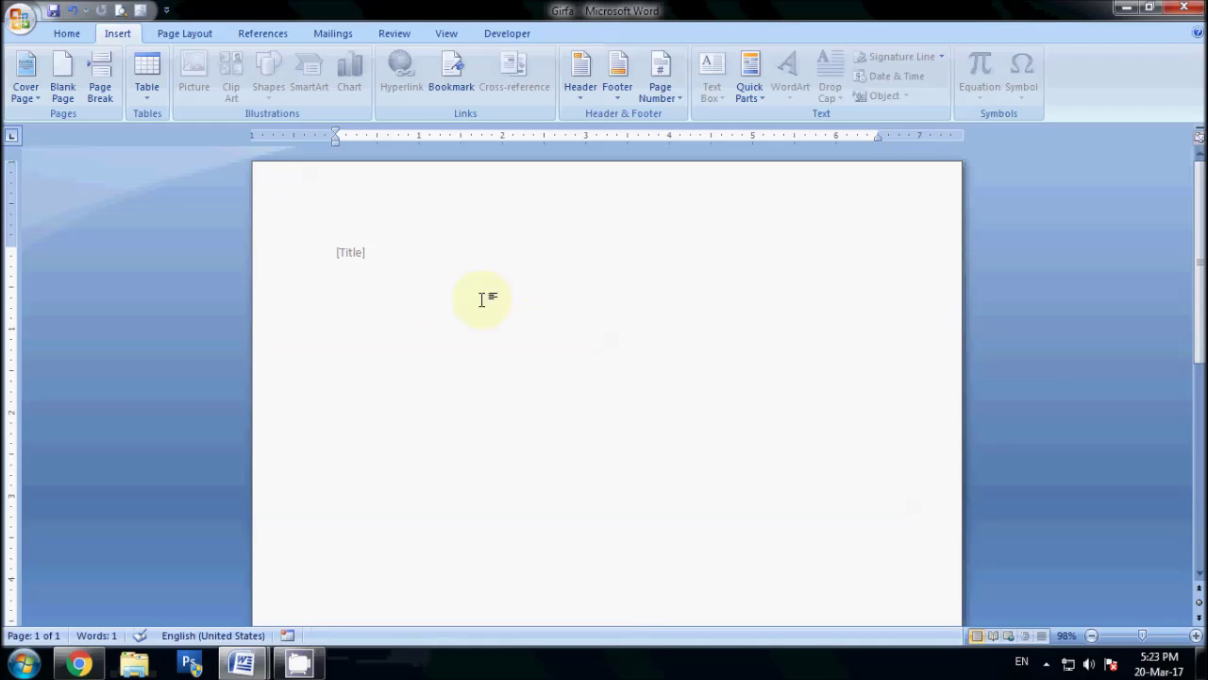
click(759, 96)
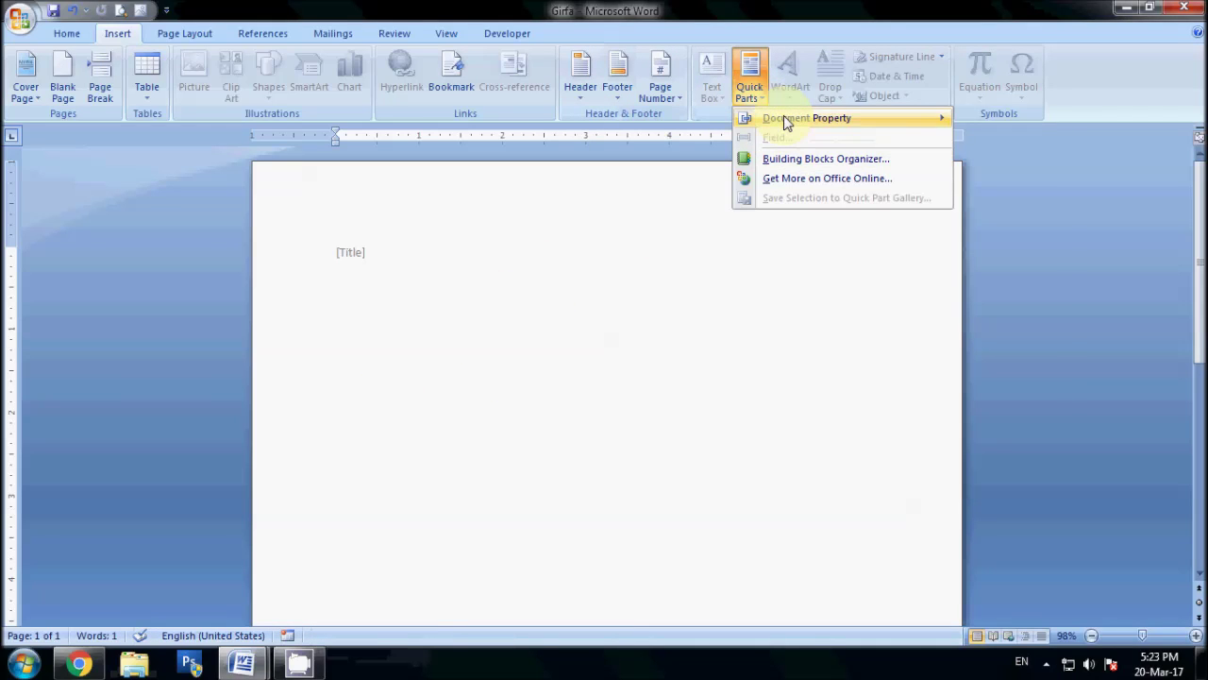
mouse_move(784, 117)
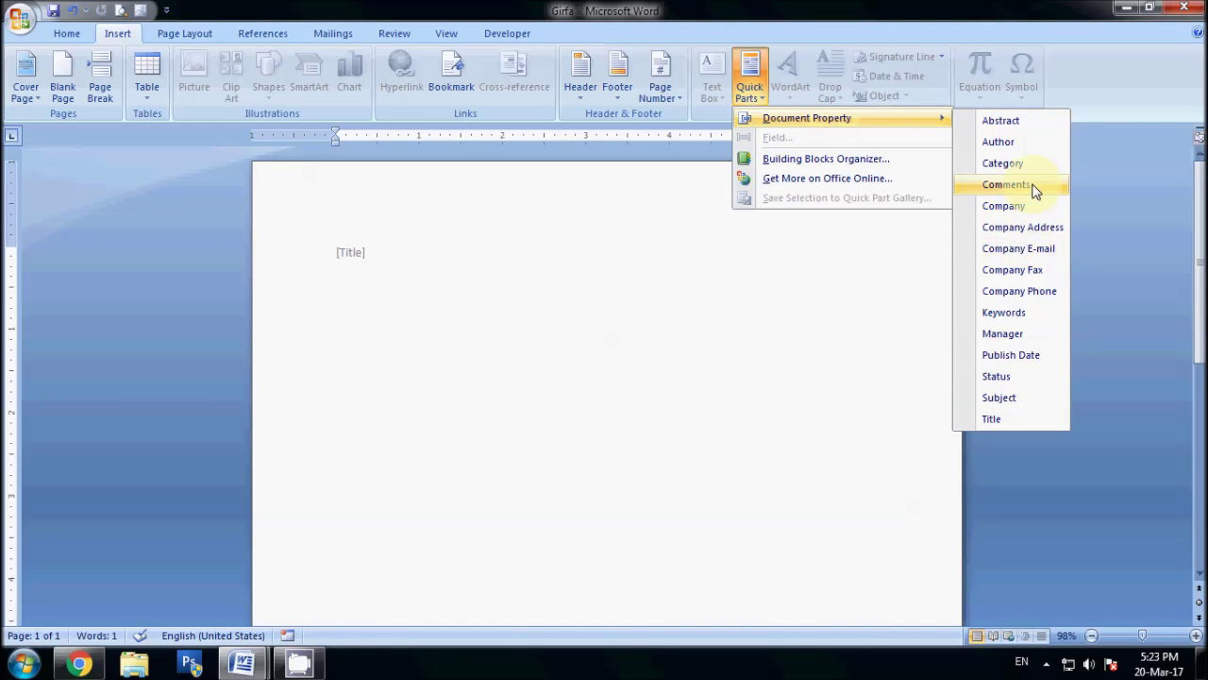
click(1023, 142)
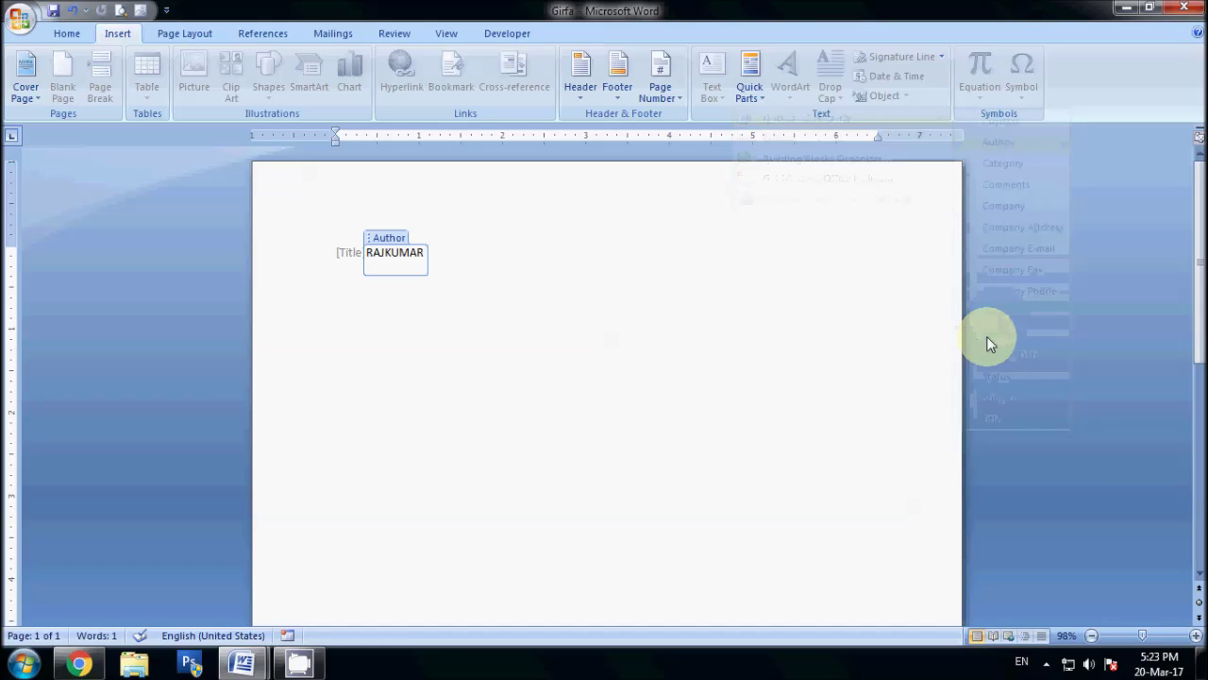
click(543, 424)
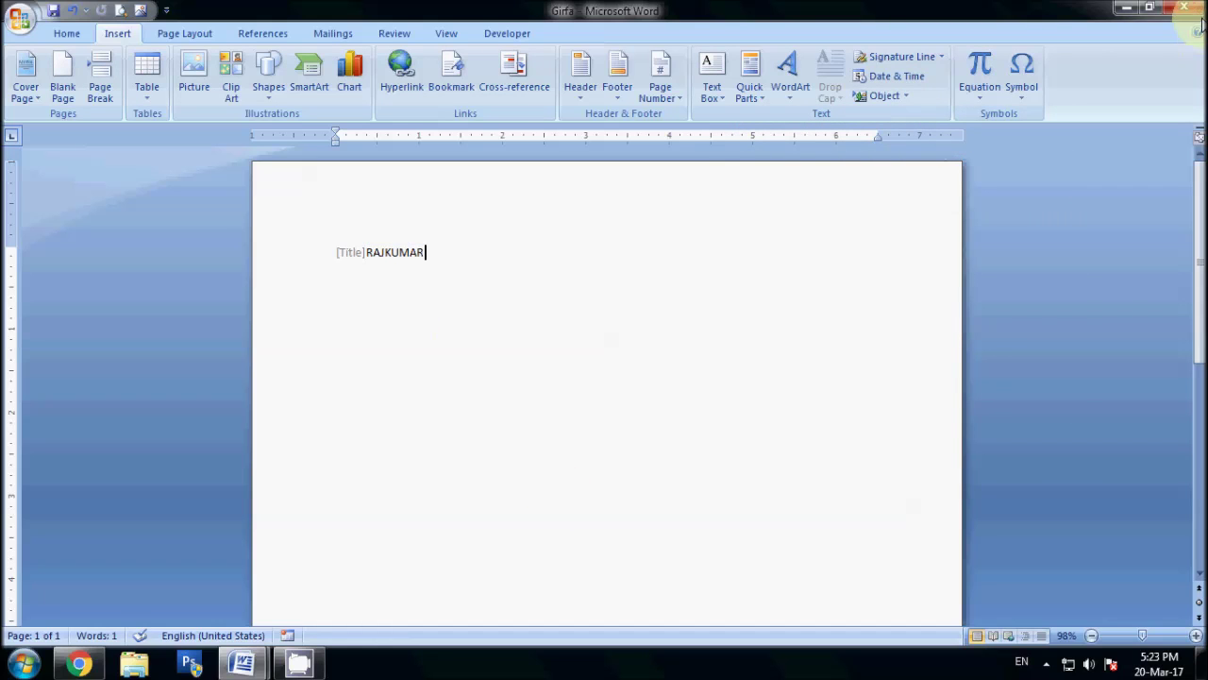
- Fill the Title field with 'Girfa', save the document, and close Word
click(349, 253)
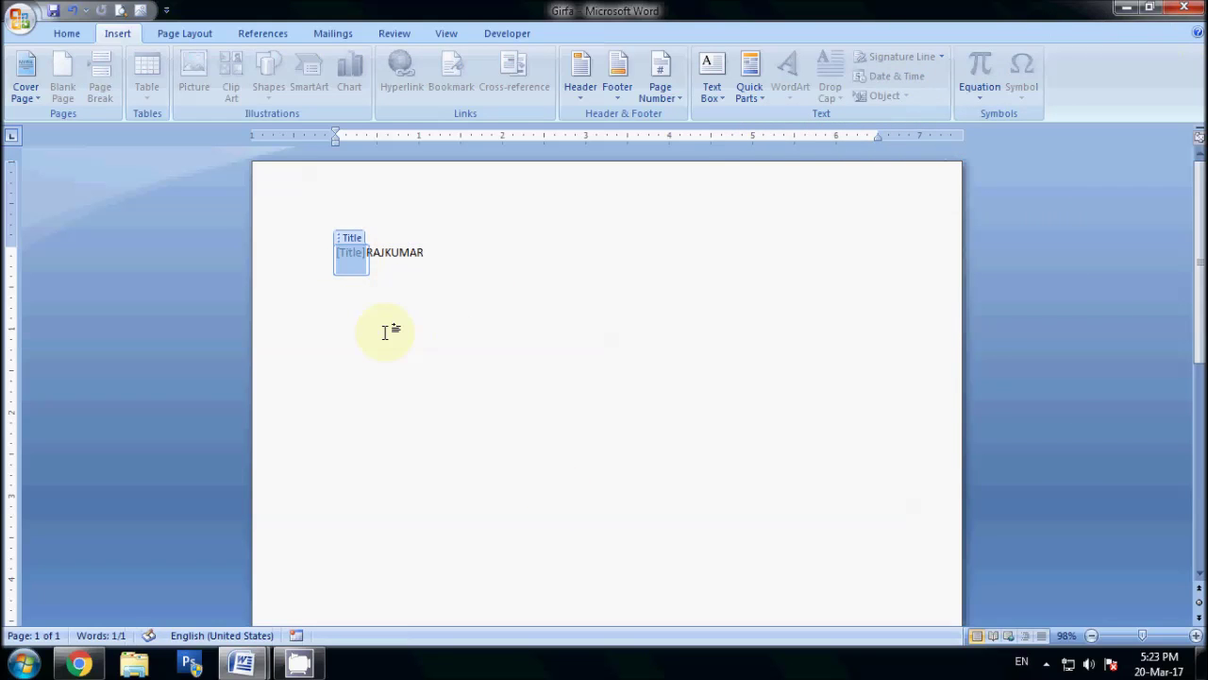
text(Girfa)
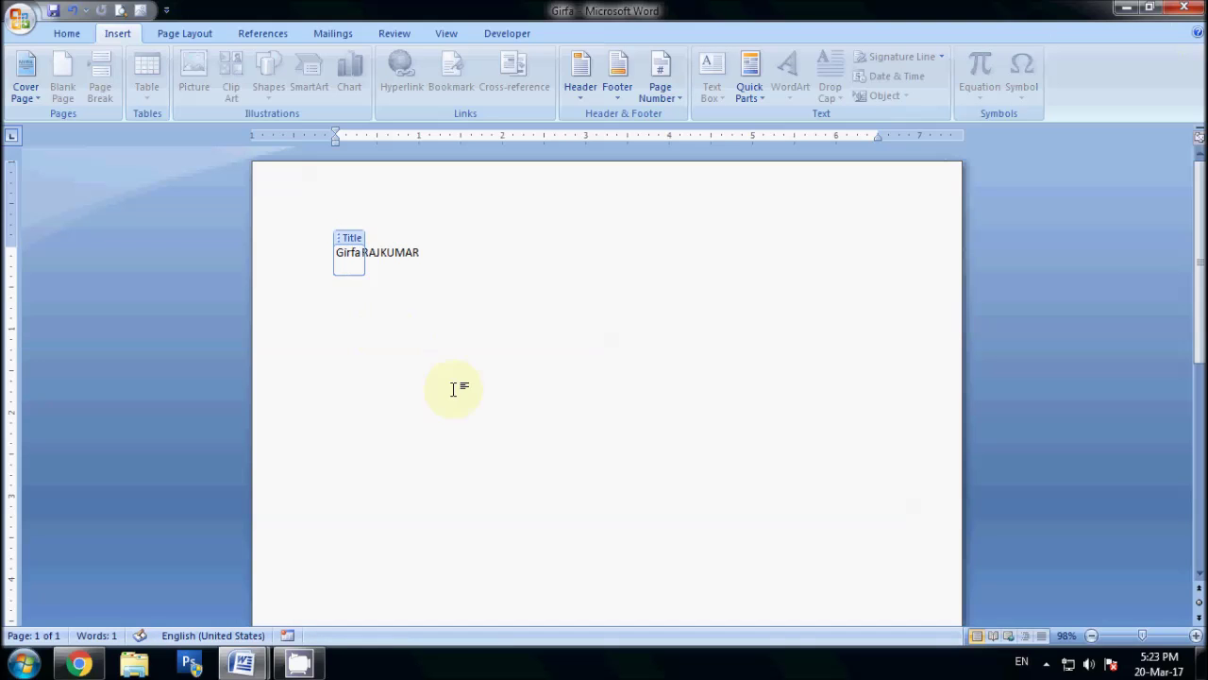
click(436, 359)
click(54, 12)
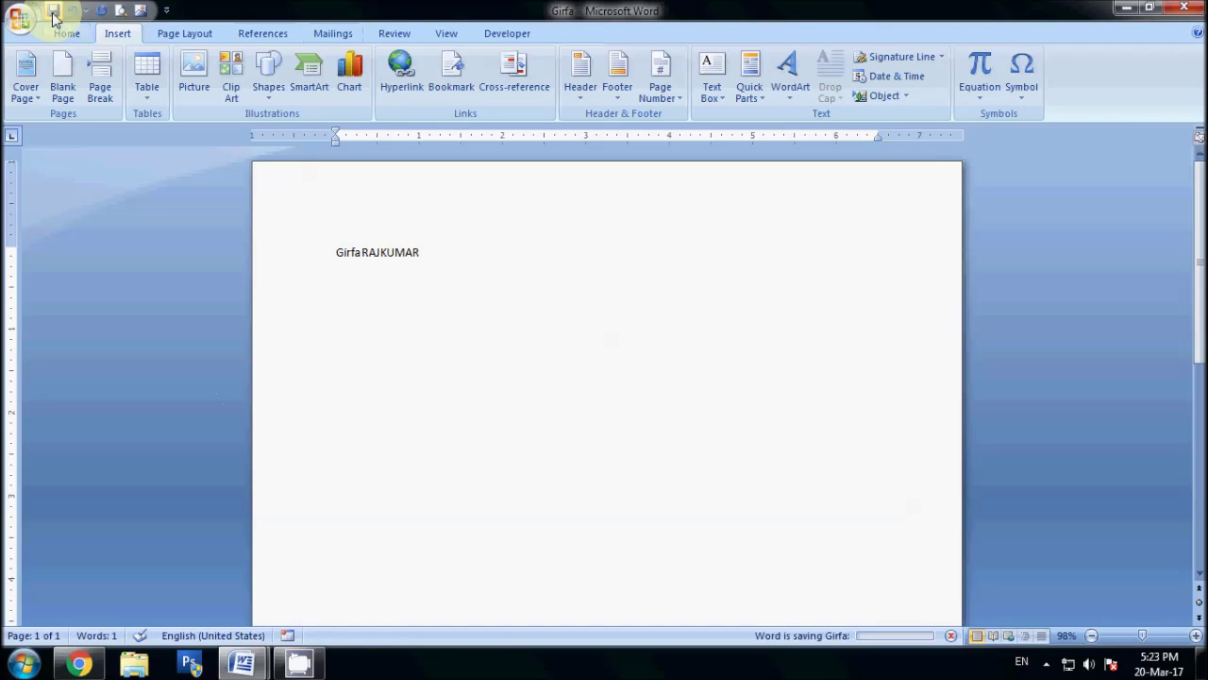
click(1184, 8)
- Refresh the desktop and open the Details tab of Girfa's file properties
right_click(530, 130)
click(566, 181)
right_click(36, 28)
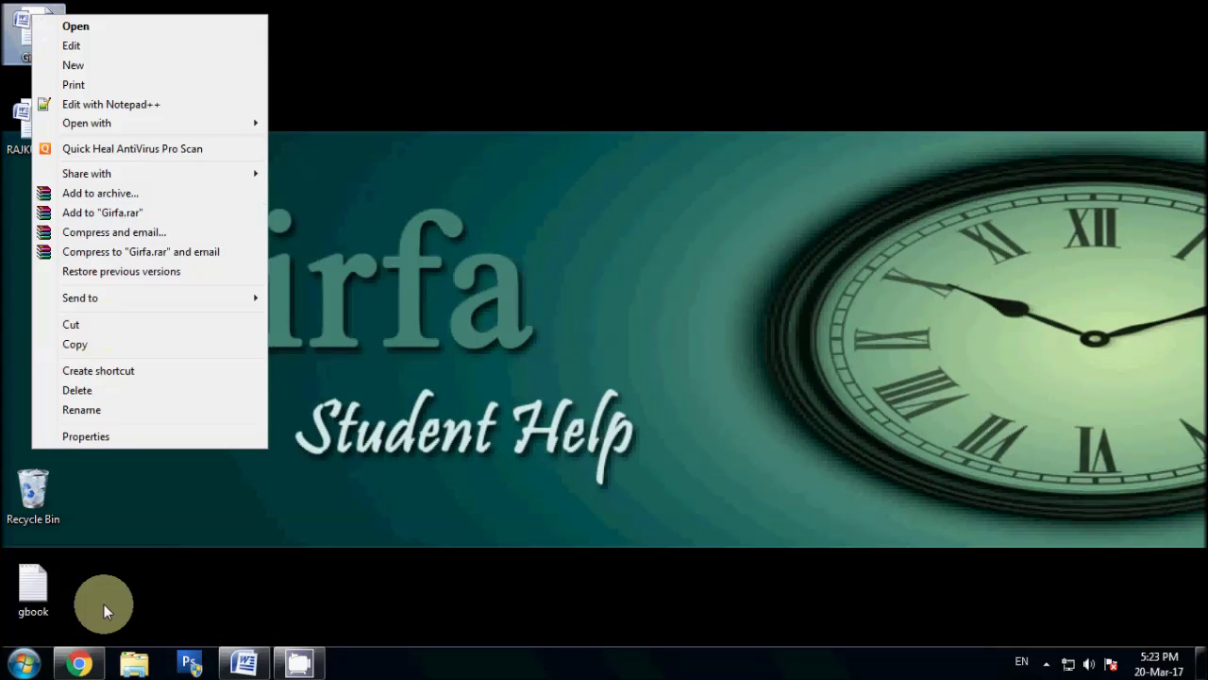
click(135, 436)
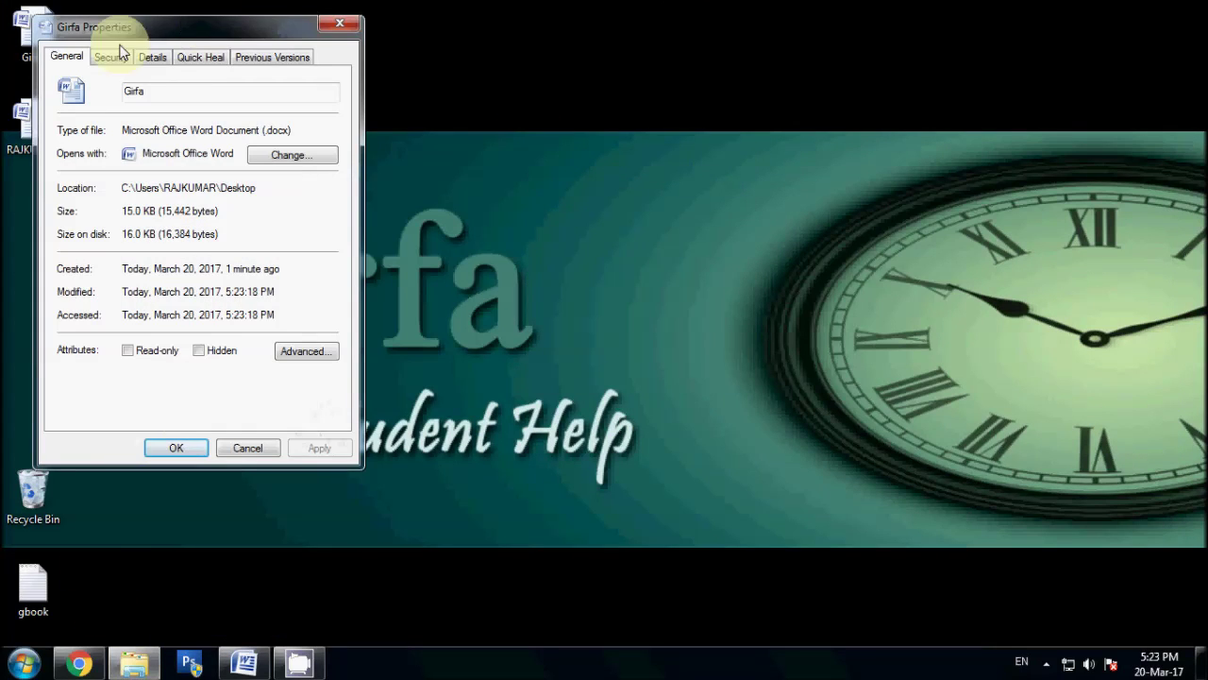
click(158, 57)
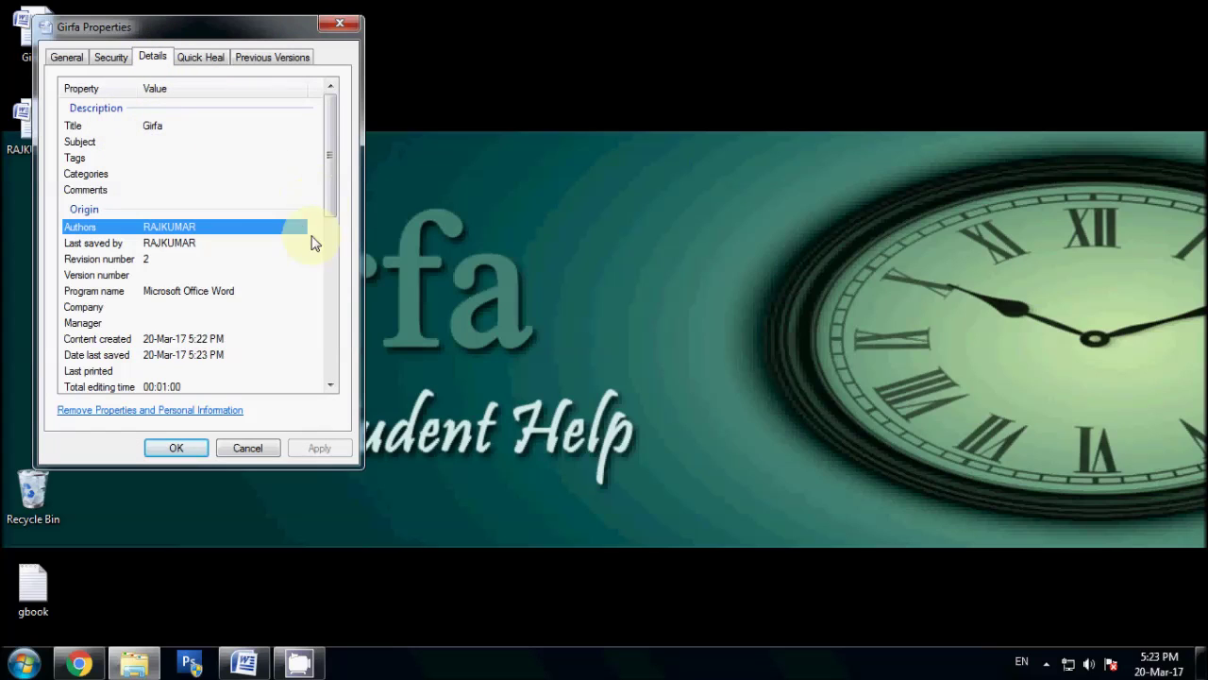
- Scroll through the property list to review Title 'Girfa', the Authors value and revision number 2
drag(332, 195, 342, 305)
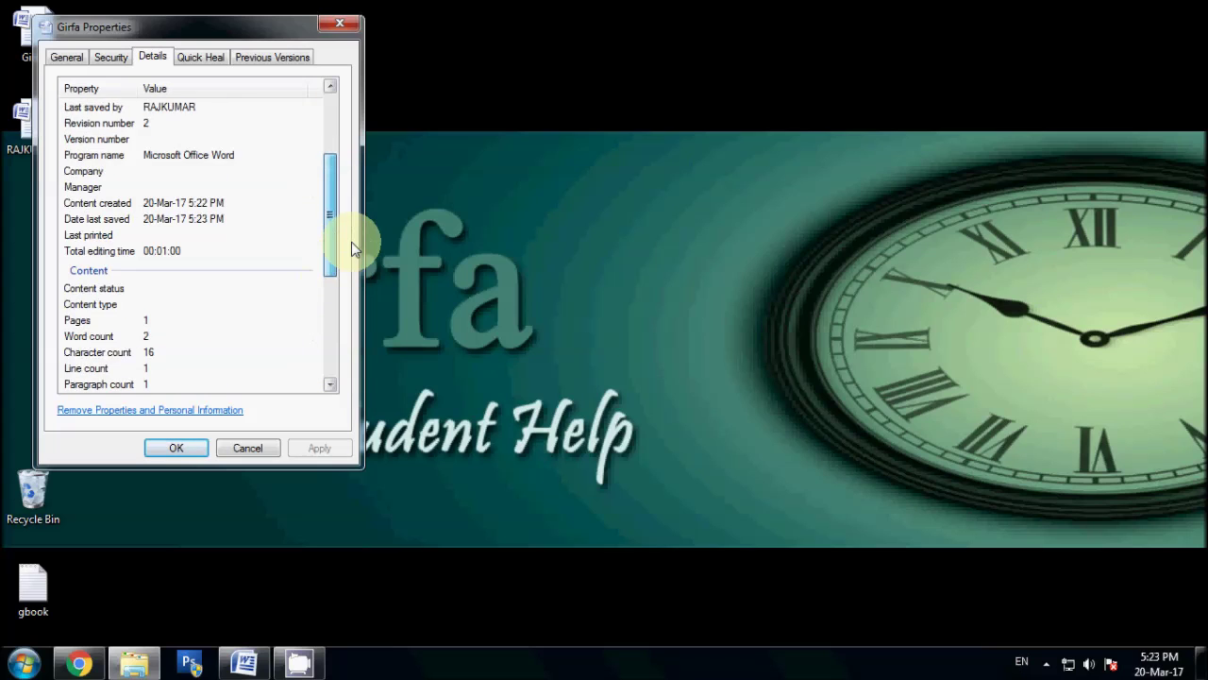
drag(342, 305, 357, 162)
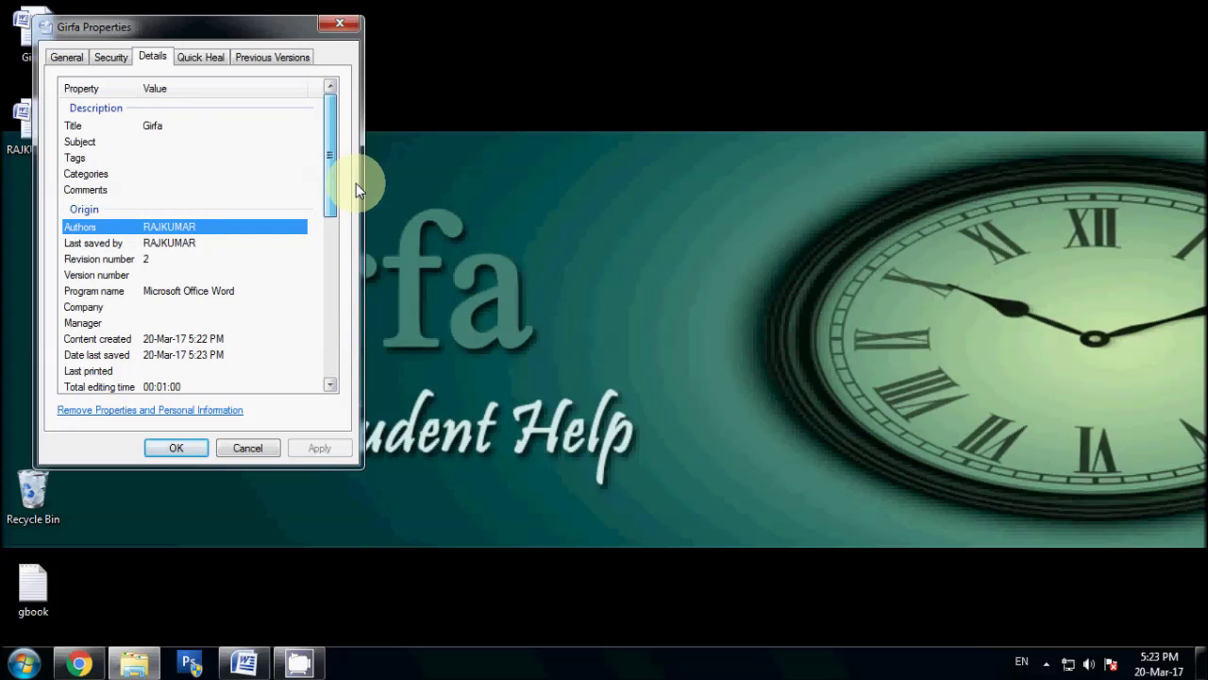
drag(331, 162, 318, 336)
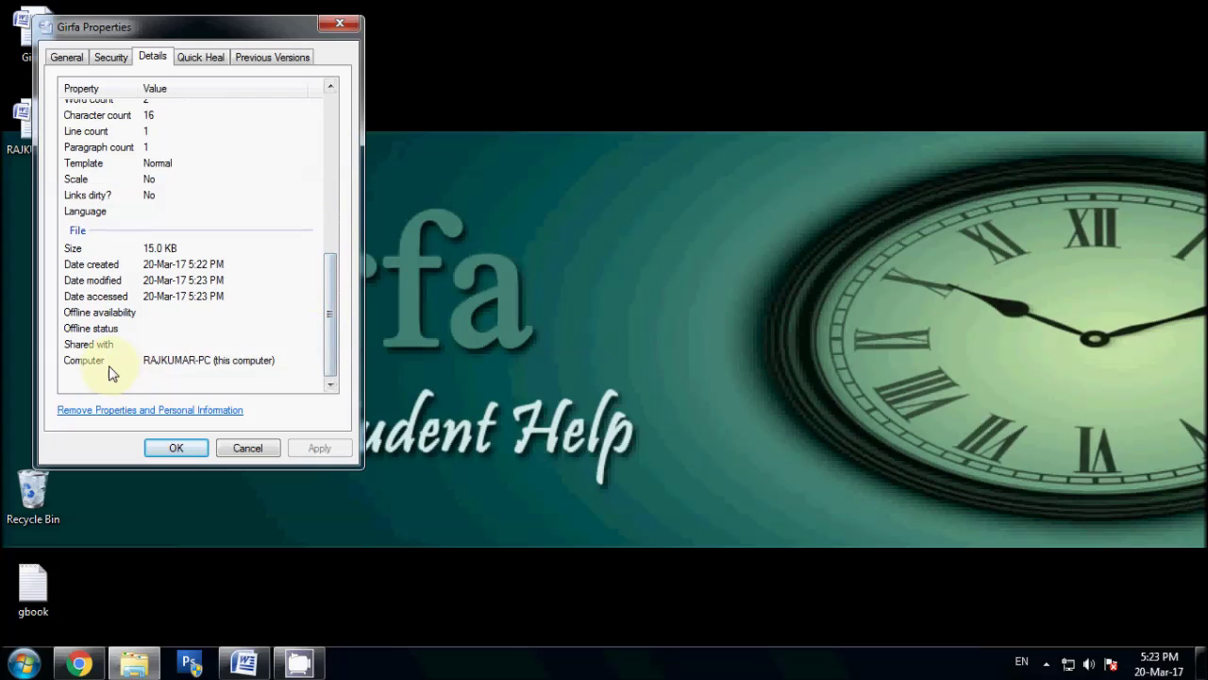
scroll(142, 354, up, 1)
scroll(154, 357, up, 2)
scroll(154, 359, up, 3)
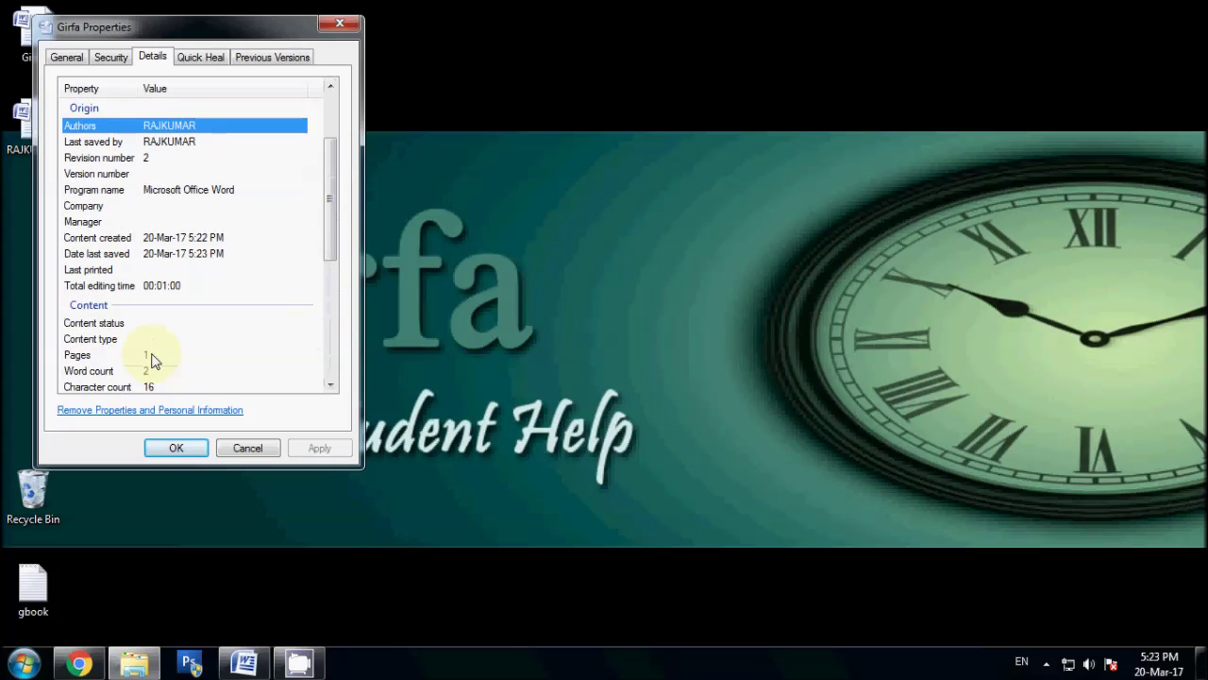
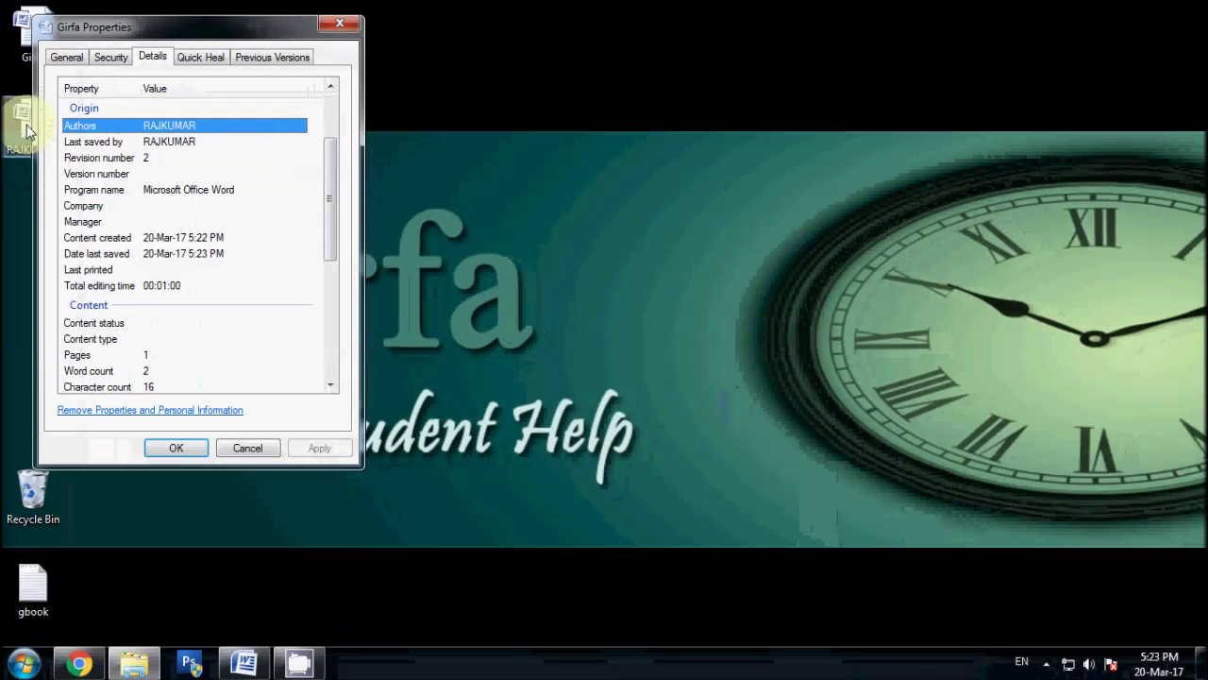
- Dismiss the Girfa Properties dialog and switch back to the Word document from the taskbar
click(340, 25)
click(251, 665)
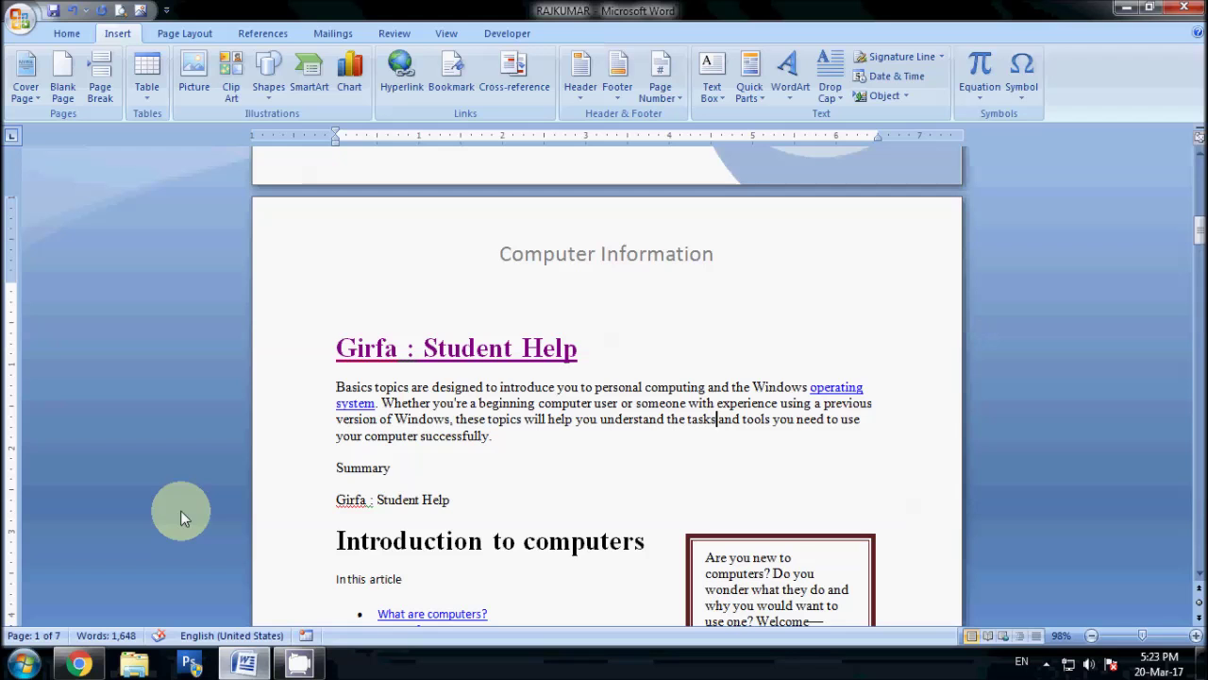
- Browse the Quick Parts Document Property fields without inserting any
scroll(639, 299, up, 4)
scroll(644, 305, down, 8)
scroll(645, 308, down, 3)
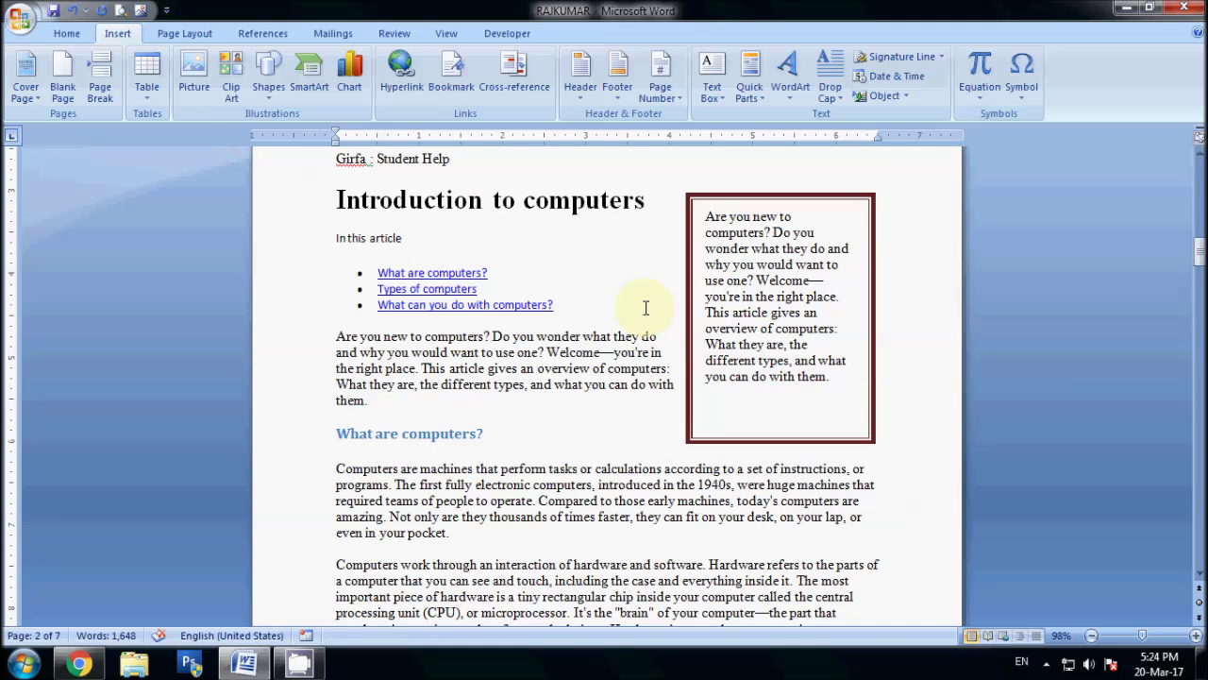
click(749, 80)
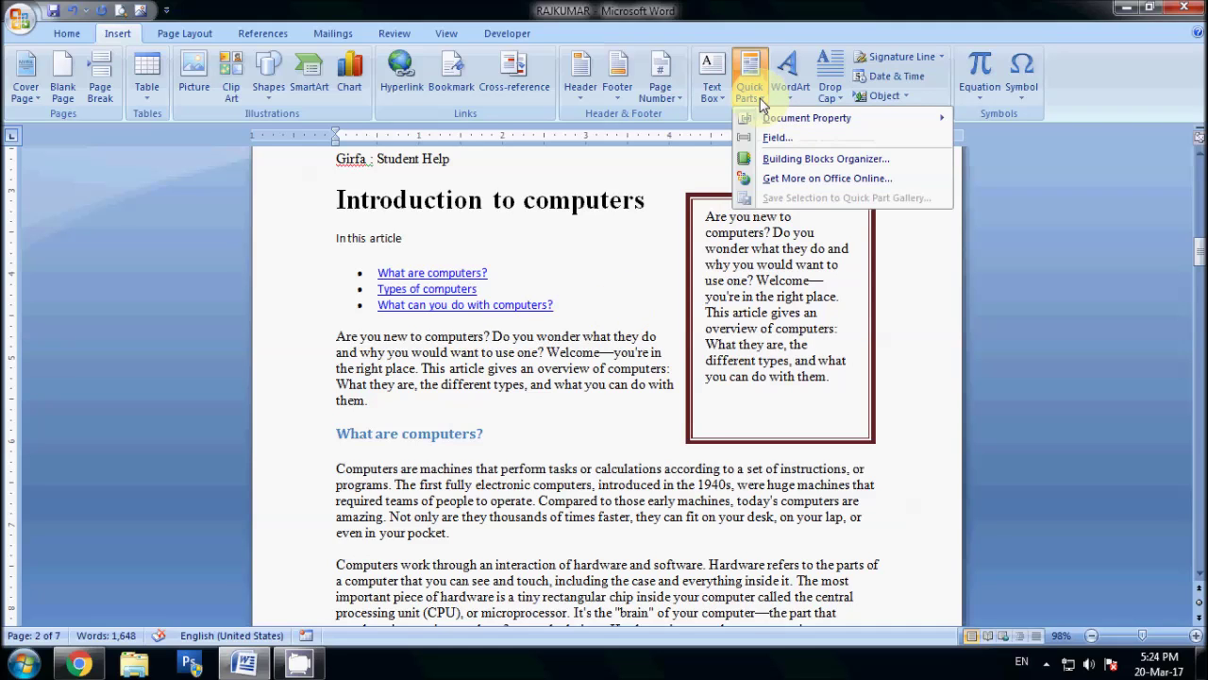
mouse_move(770, 117)
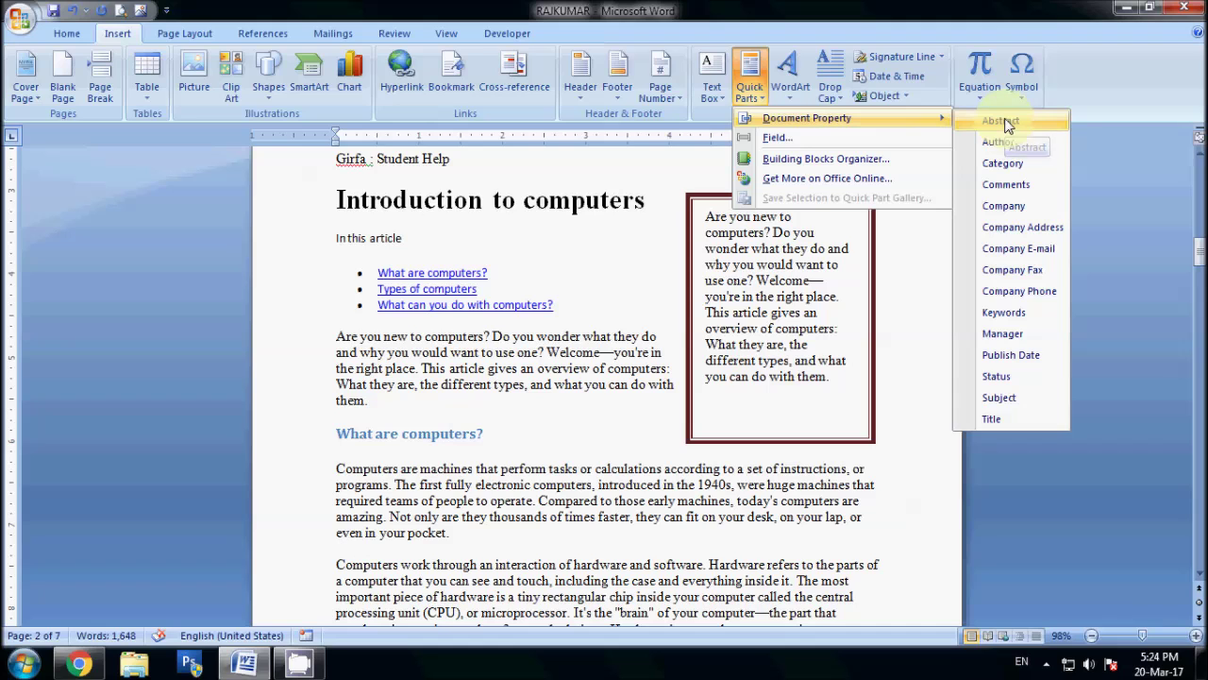
click(600, 480)
- Put the insertion point right after 'even in your pocket.'
scroll(599, 476, down, 6)
scroll(566, 453, up, 4)
scroll(475, 426, down, 2)
click(489, 367)
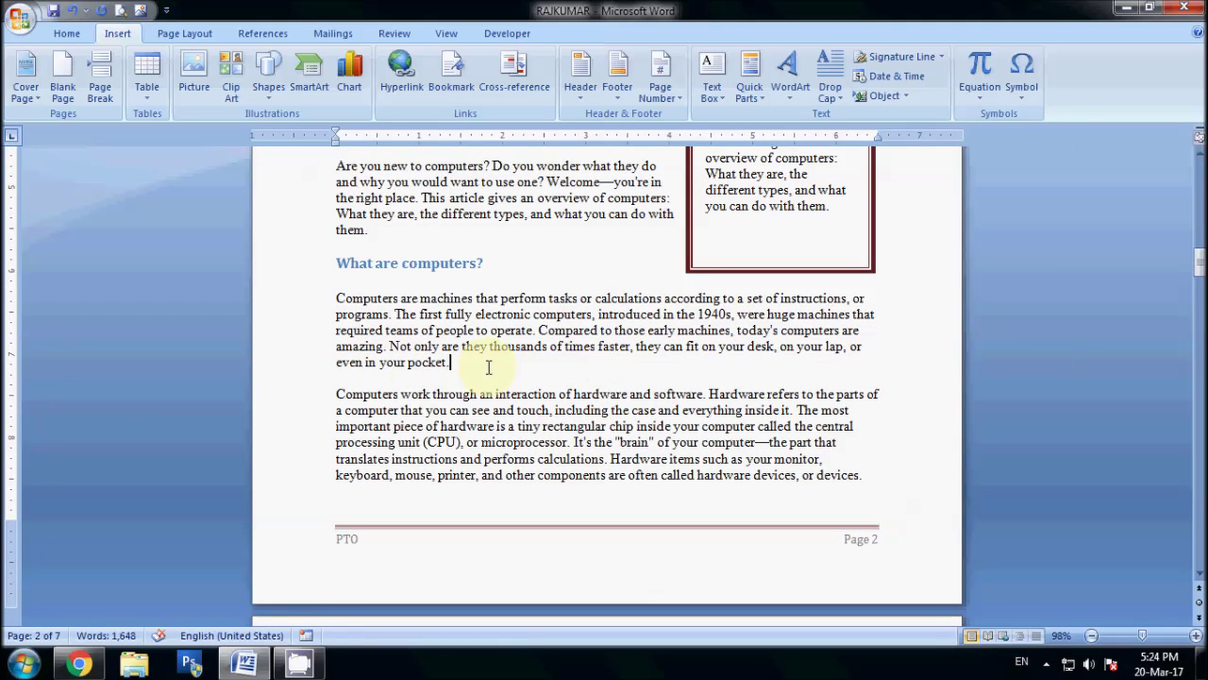
click(793, 110)
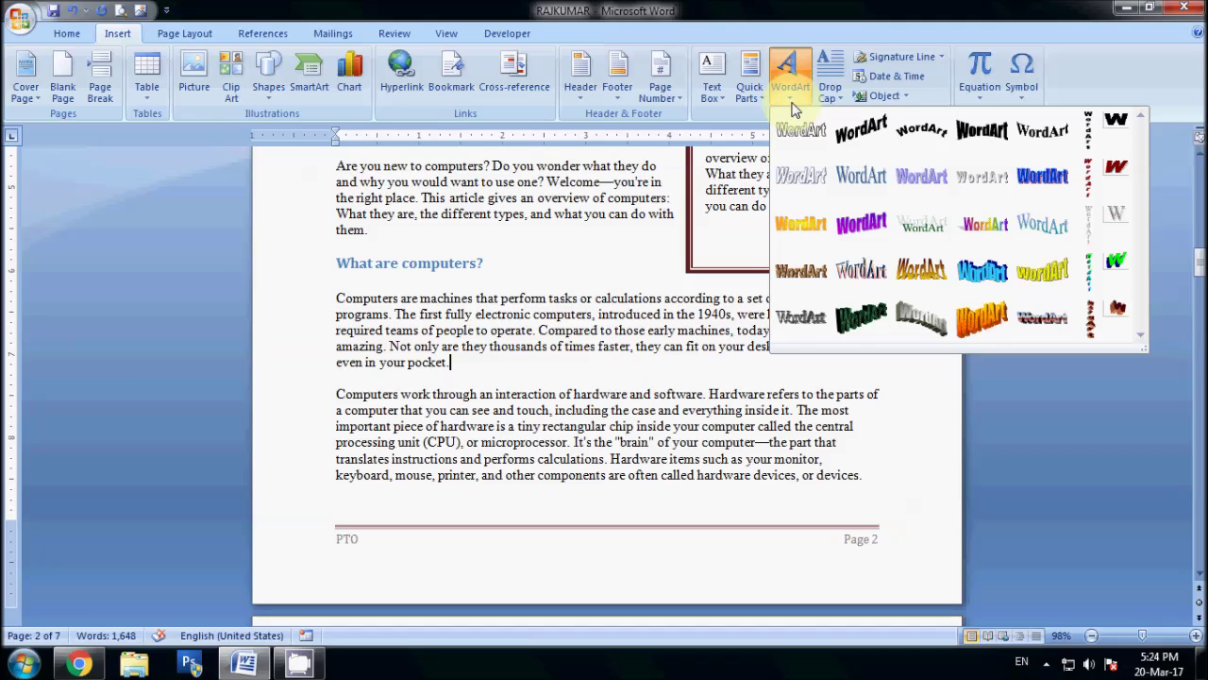
- Insert a wavy WordArt saying 'Girfa : Student Help' in Impact 36
click(970, 269)
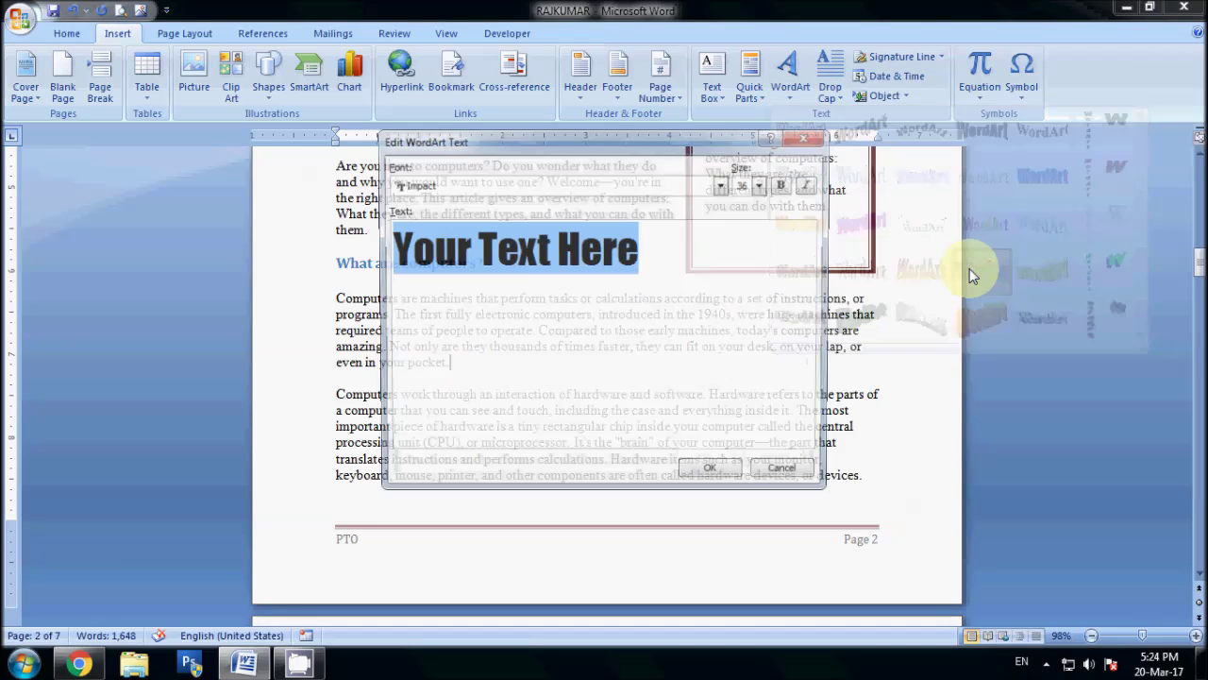
text(Gir)
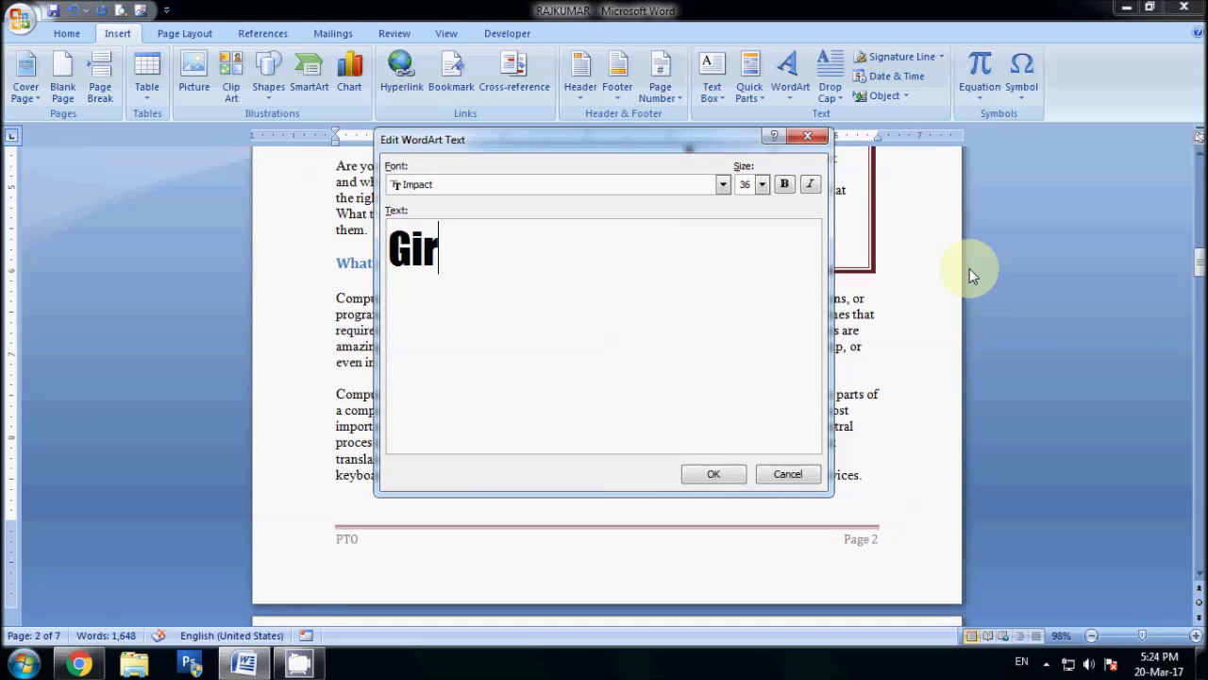
text(fa : )
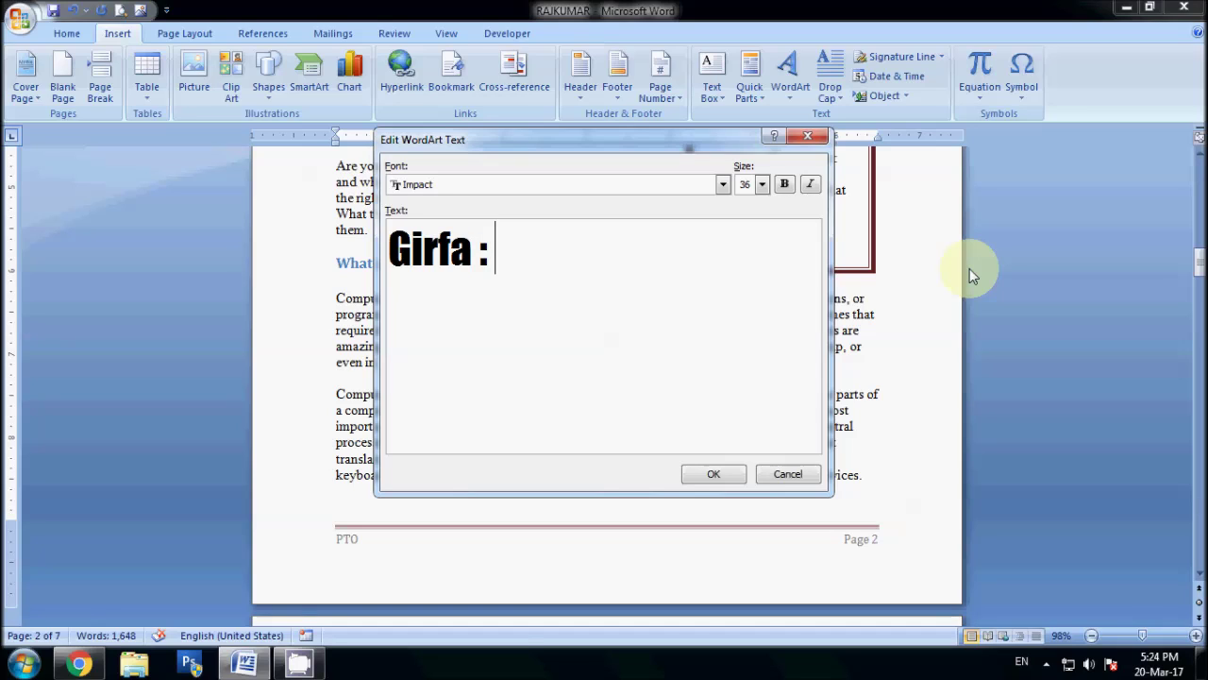
text(Stud)
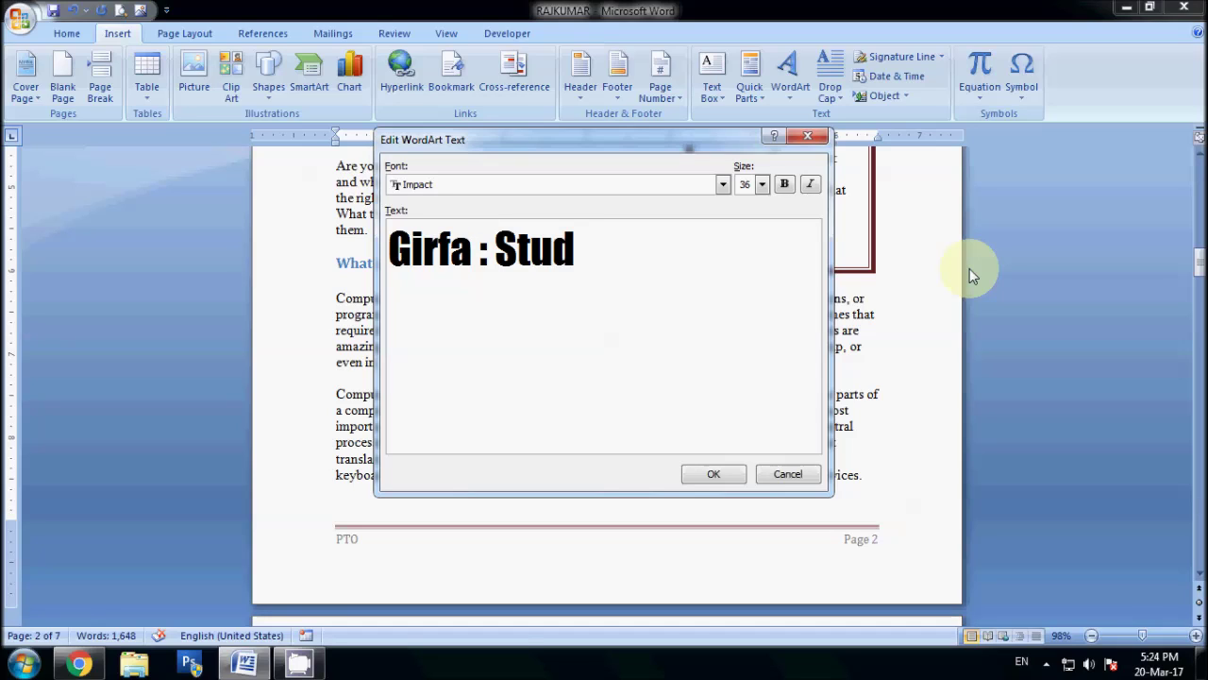
text(ent )
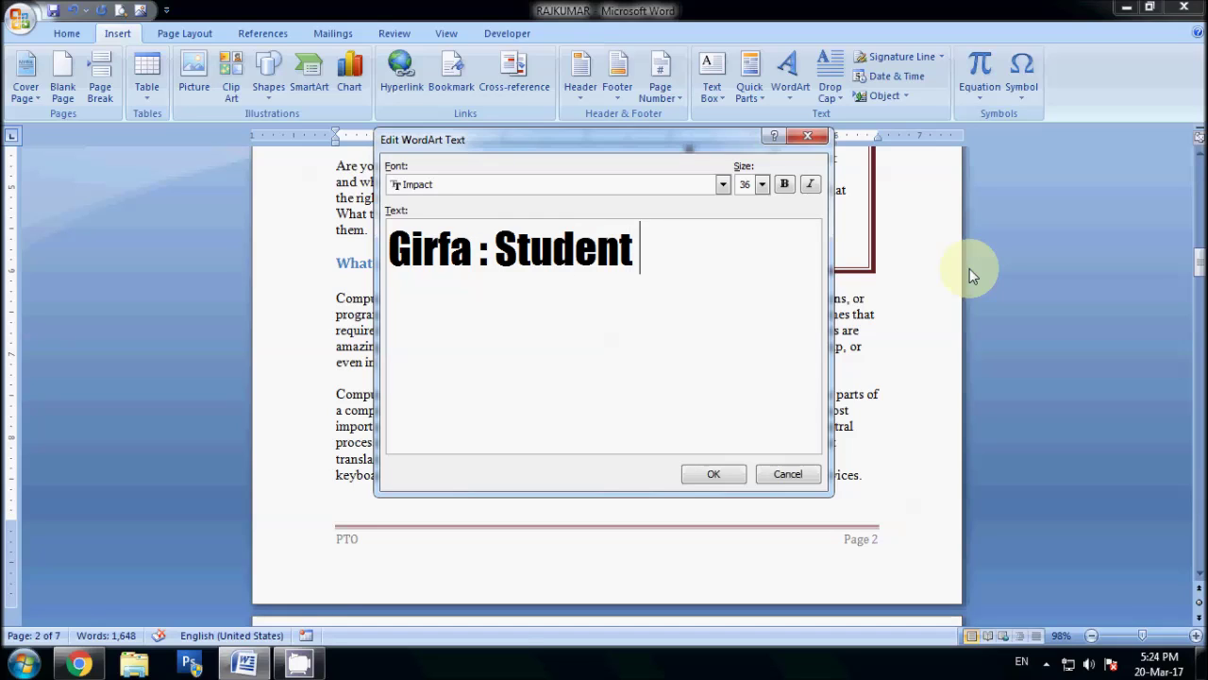
text(Help)
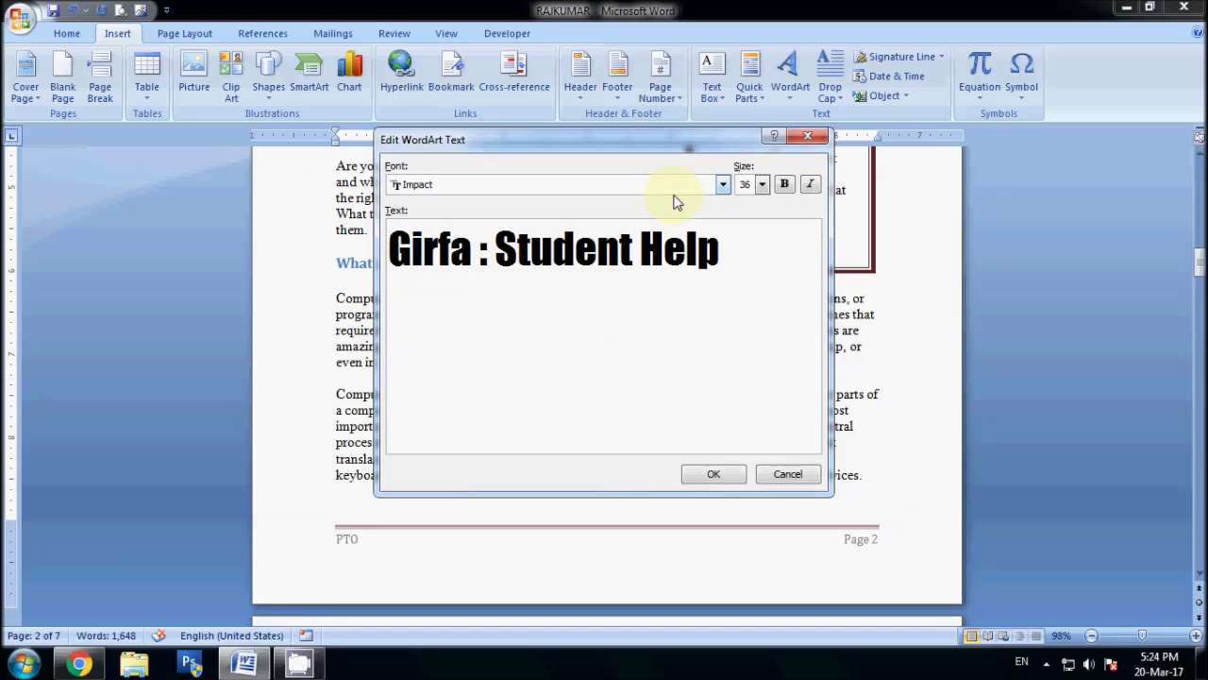
click(722, 189)
click(722, 187)
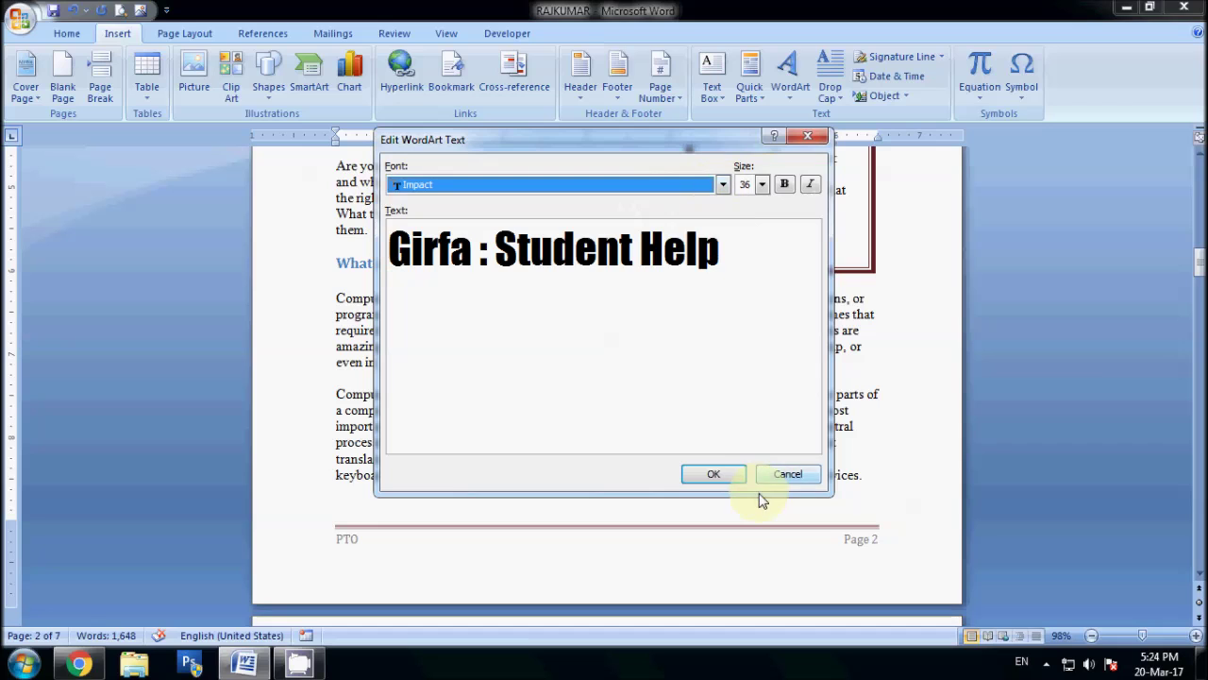
click(728, 483)
click(490, 415)
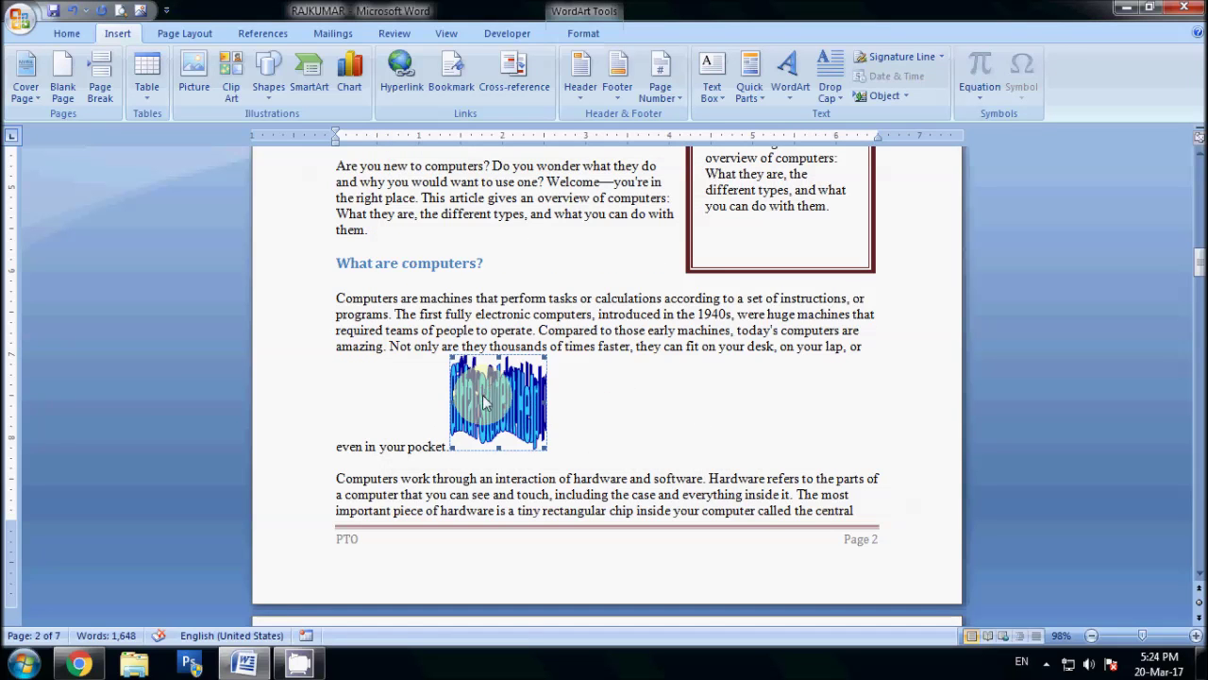
- Enlarge the 'Girfa : Student Help' WordArt and drag it below the Computer Information heading on page 3
scroll(491, 415, down, 2)
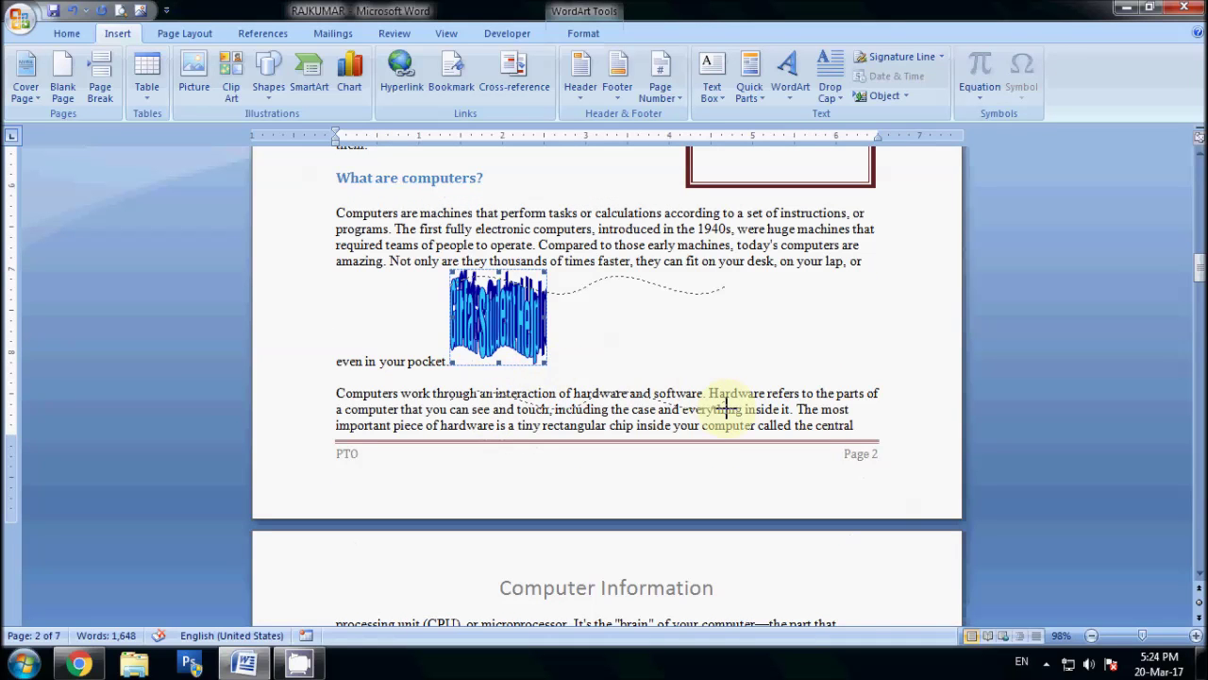
drag(548, 361, 731, 404)
scroll(723, 404, down, 1)
drag(452, 227, 364, 180)
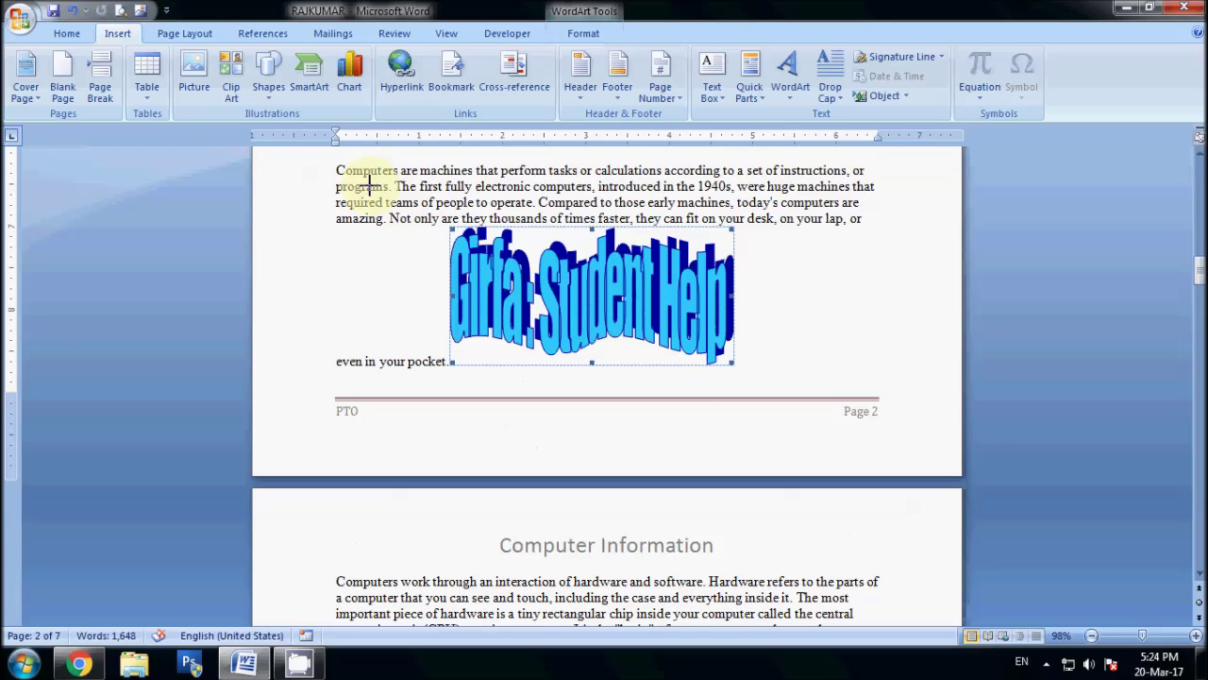
scroll(631, 308, down, 8)
scroll(636, 364, down, 1)
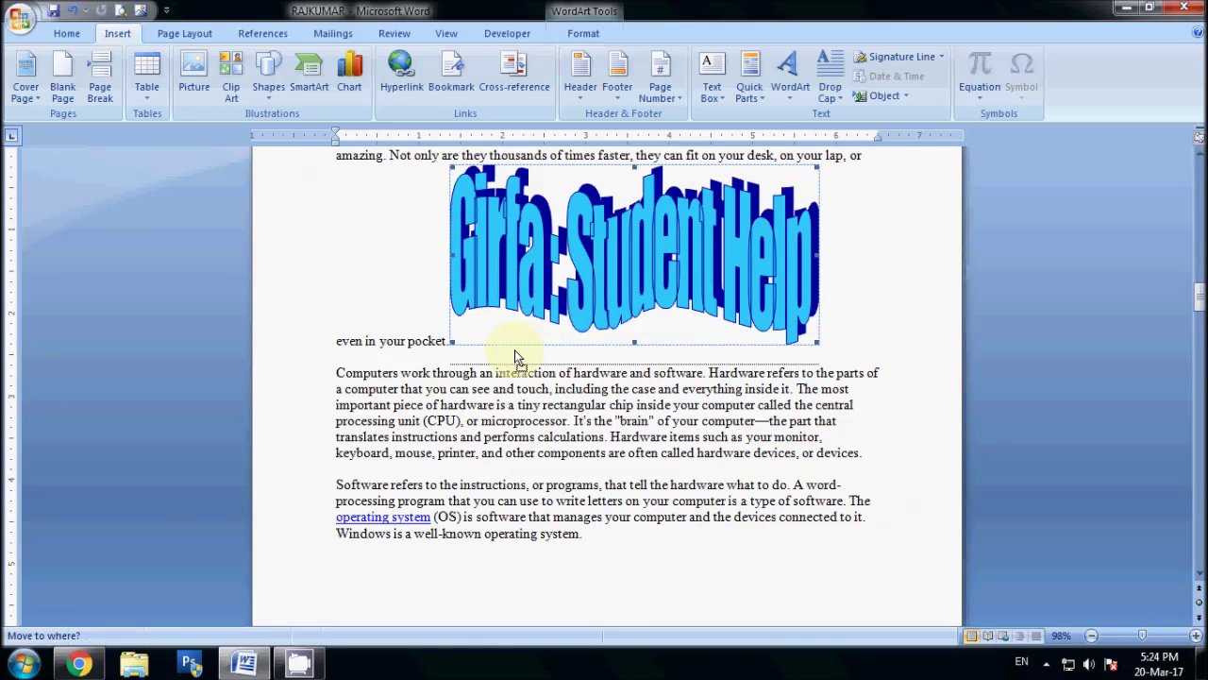
drag(630, 264, 493, 373)
scroll(850, 325, up, 2)
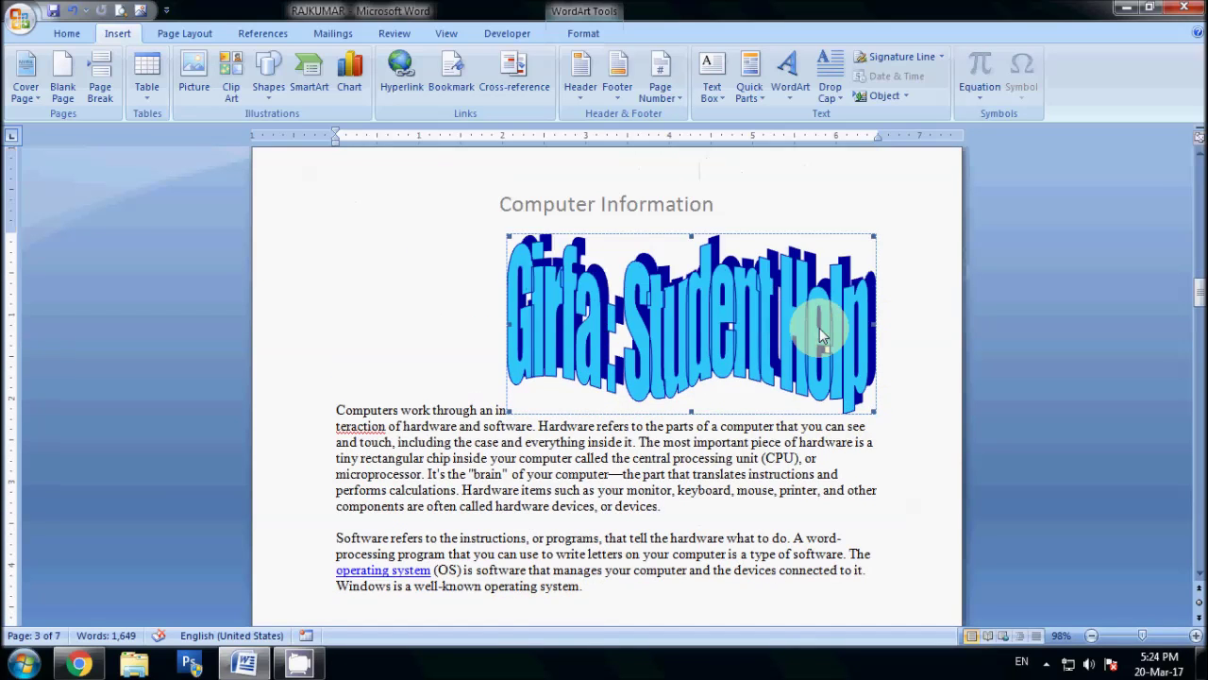
drag(888, 424, 891, 425)
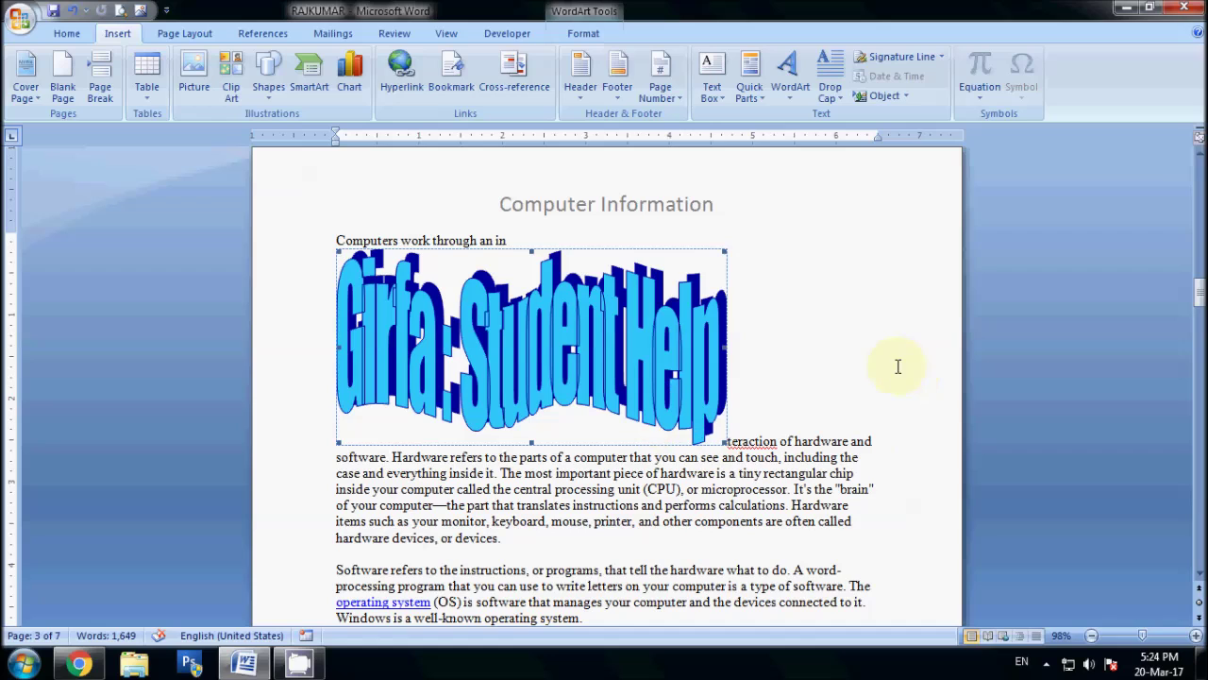
click(850, 272)
click(800, 96)
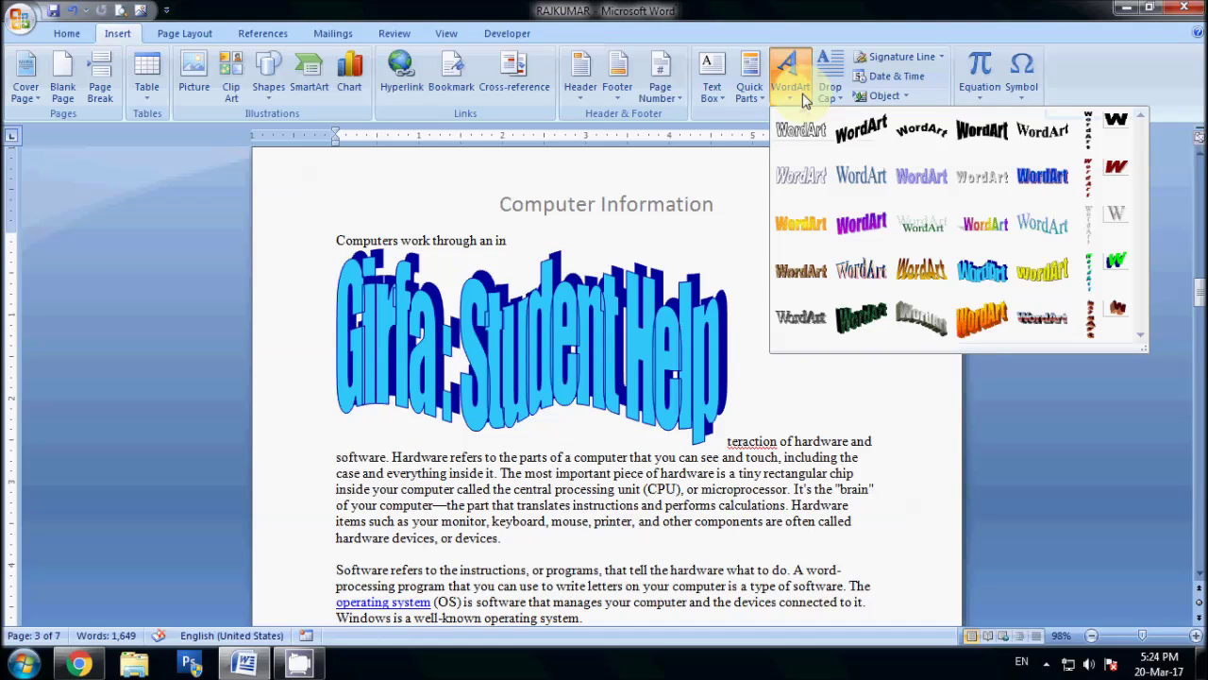
- Try another WordArt style on 'Girfa : Student Help', then restore the bright blue wavy style
click(730, 410)
click(618, 337)
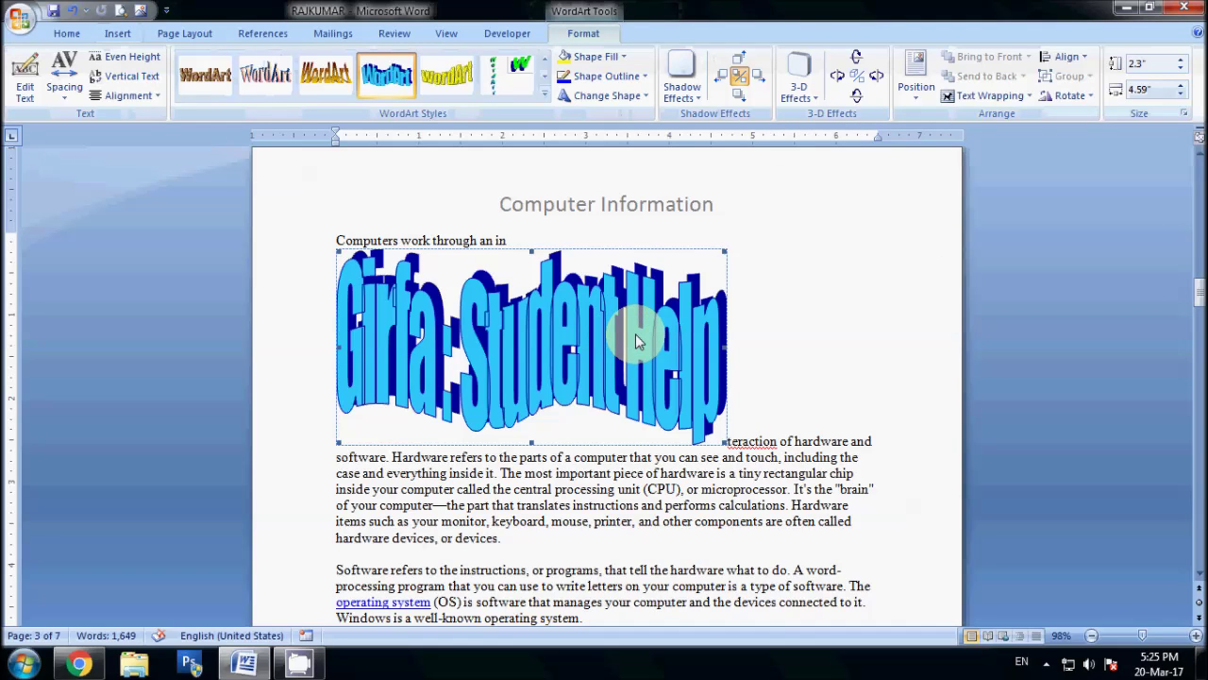
click(852, 393)
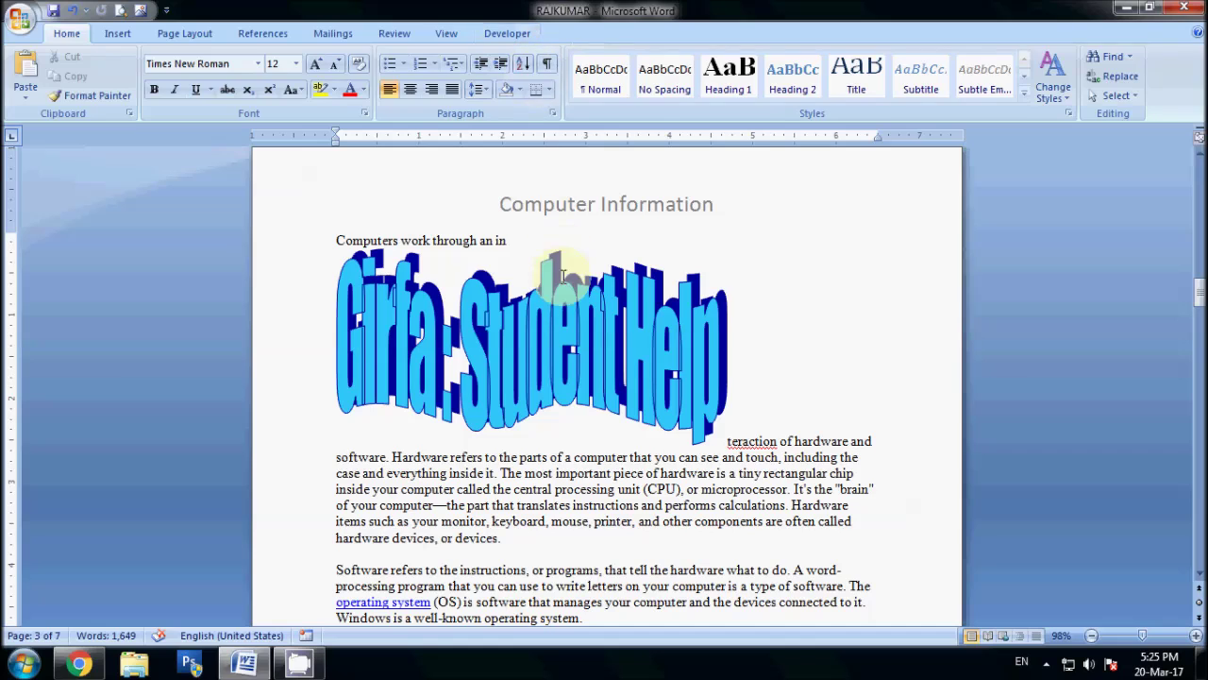
click(575, 305)
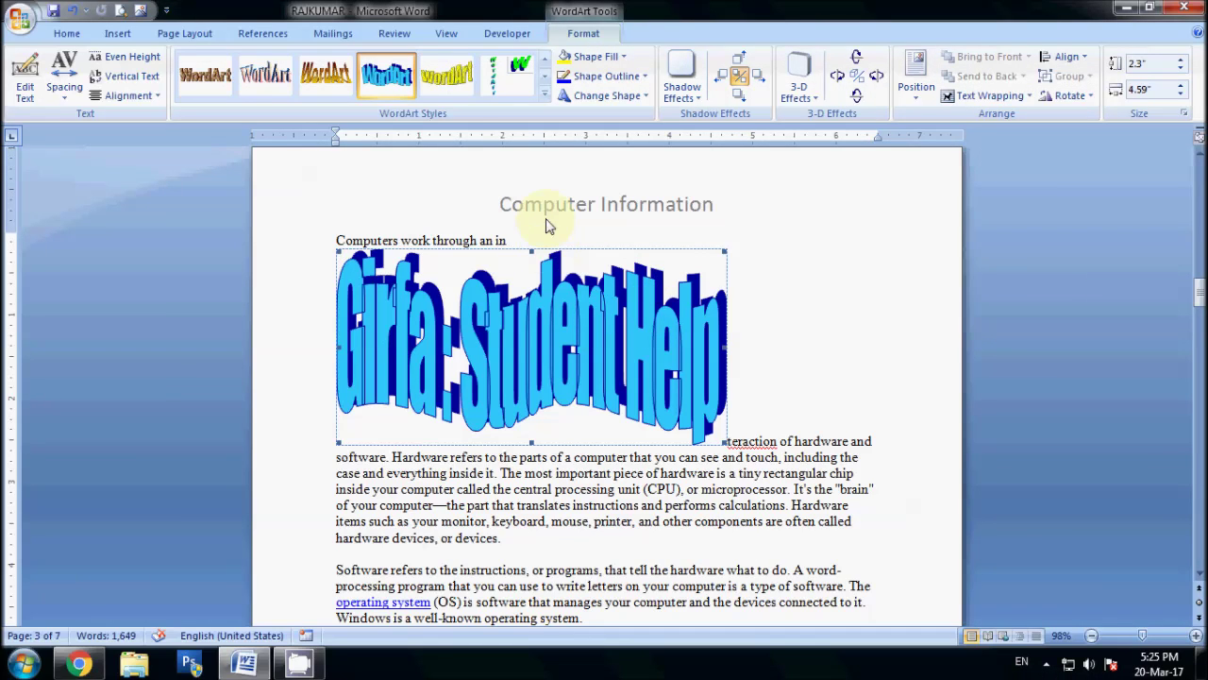
click(210, 91)
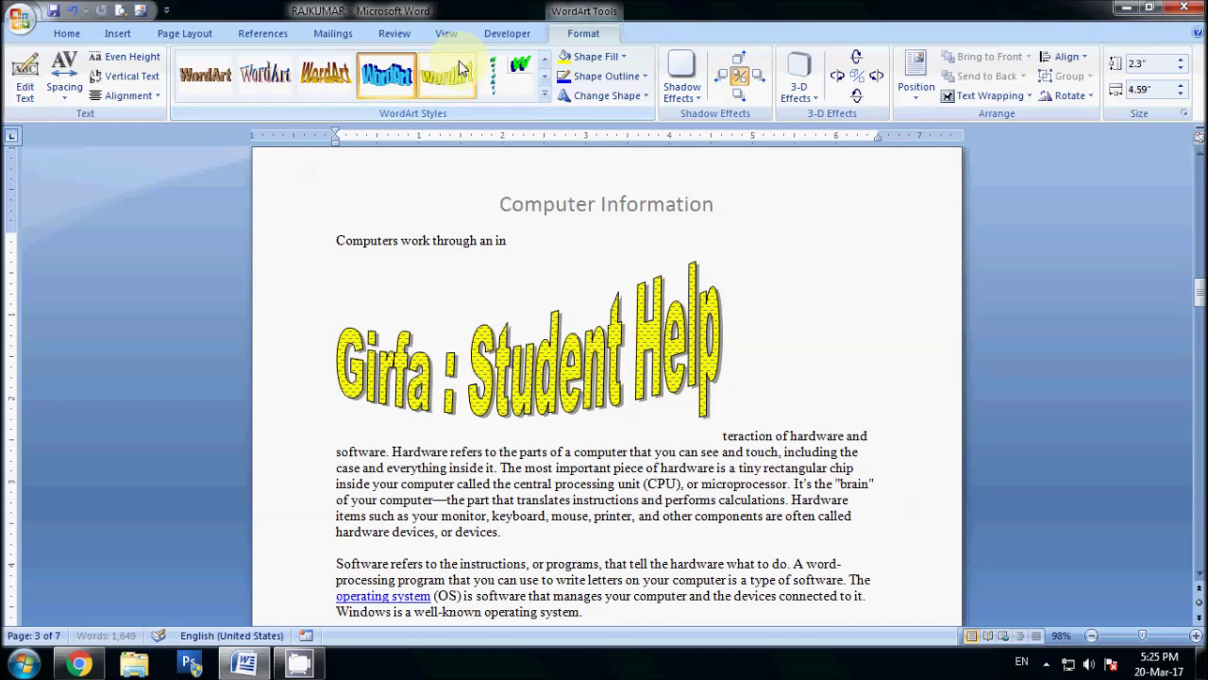
click(389, 76)
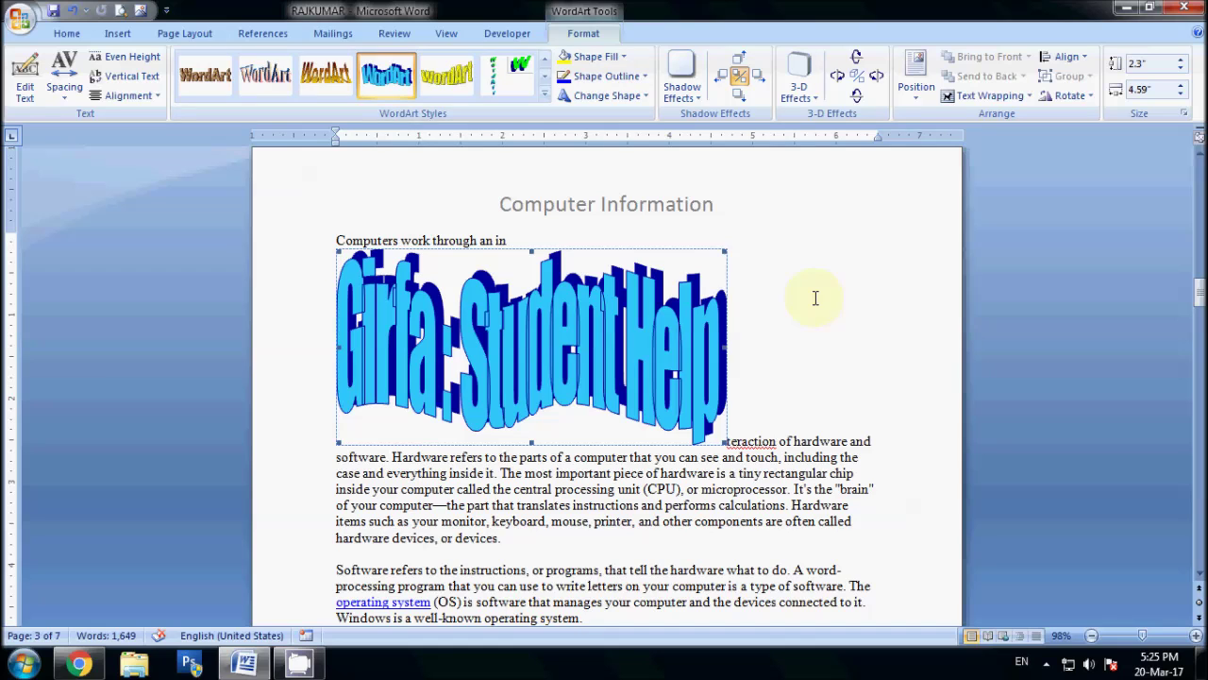
click(698, 97)
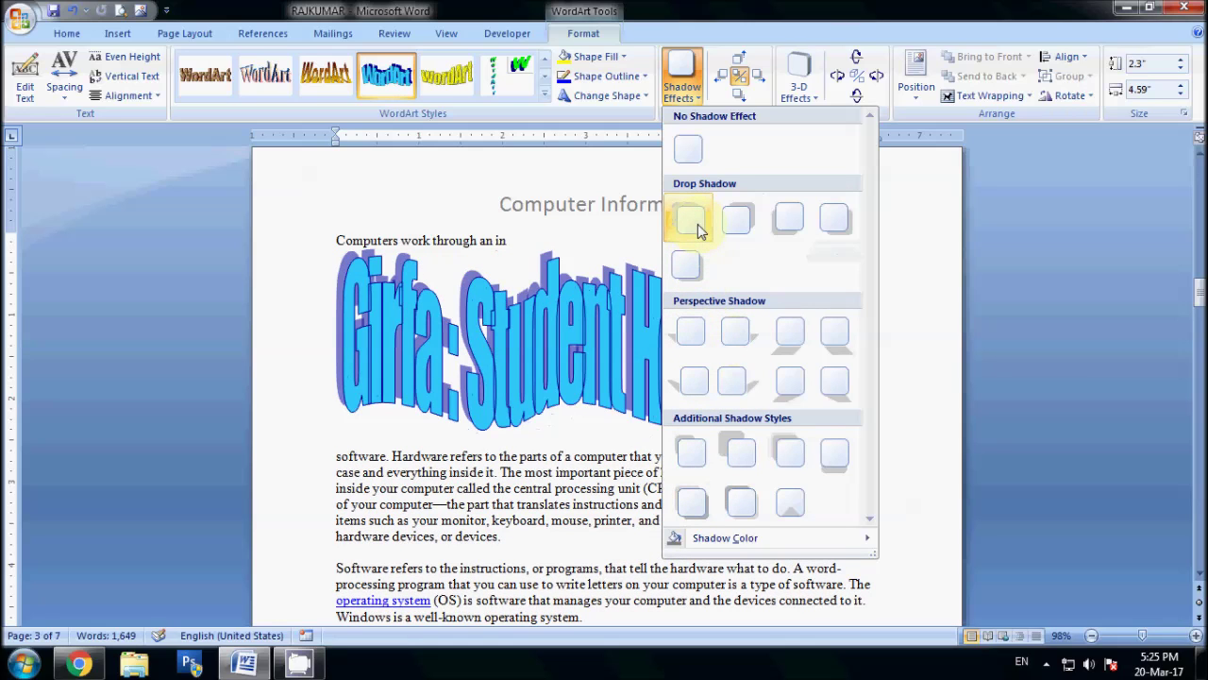
- Give the WordArt the first drop shadow and nudge its offset sideways and up several steps
click(697, 224)
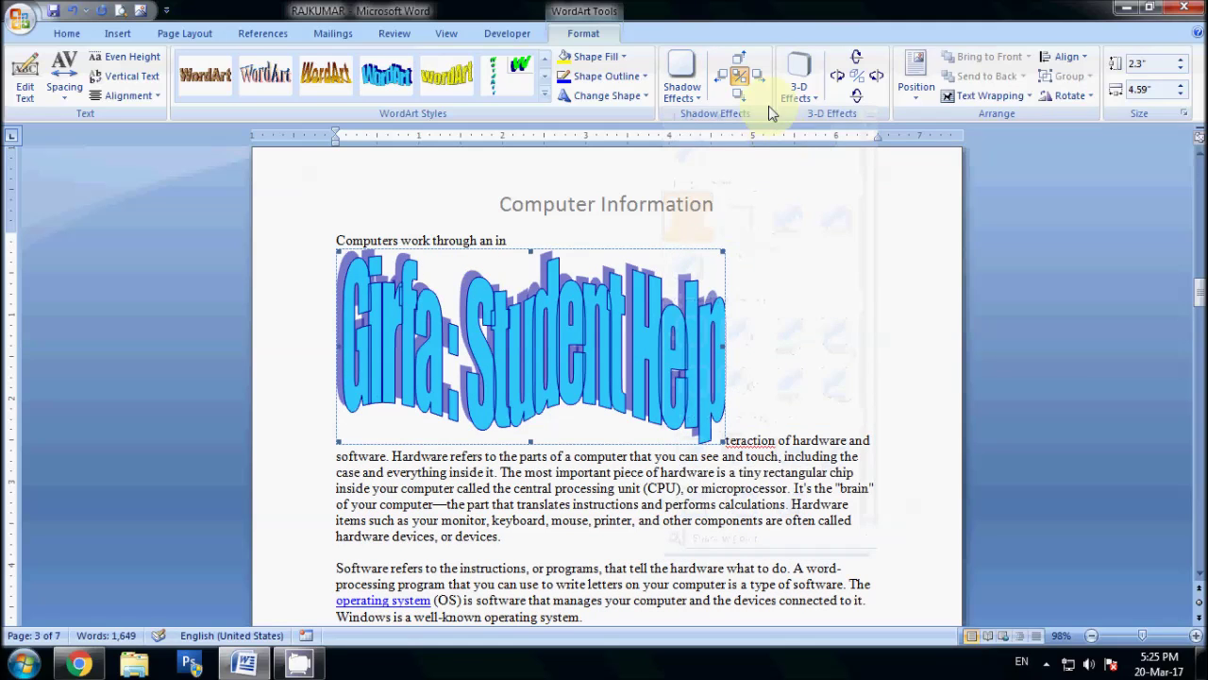
click(742, 96)
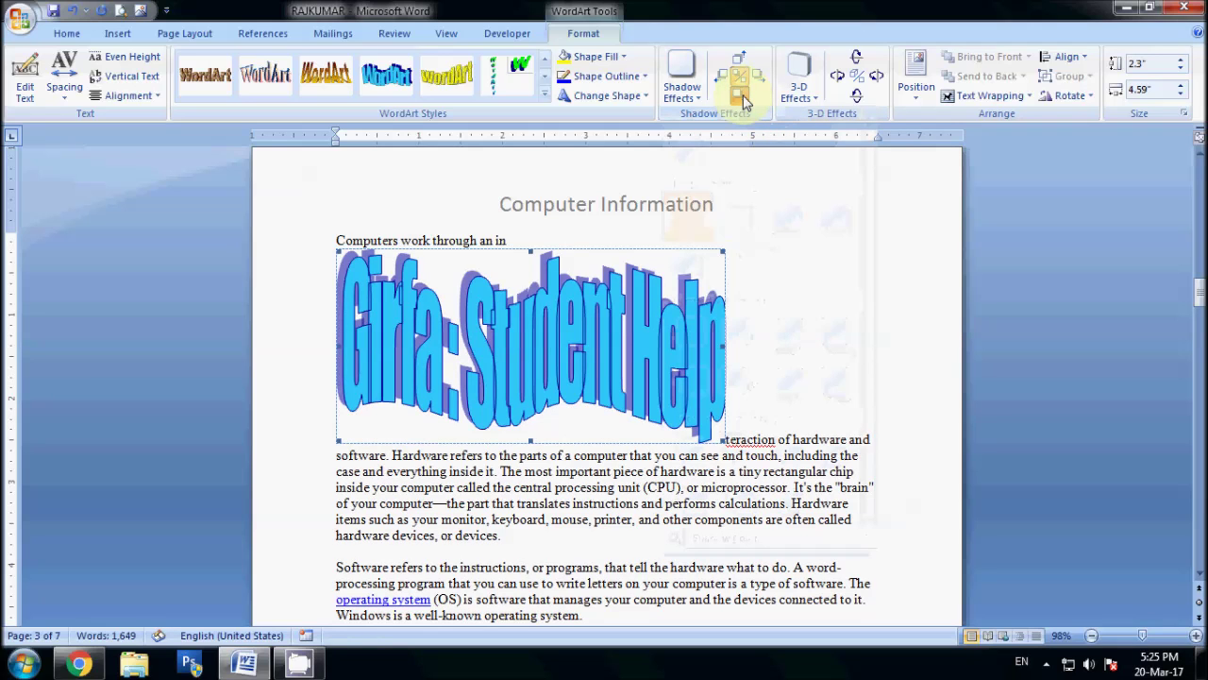
click(742, 96)
click(743, 97)
click(743, 96)
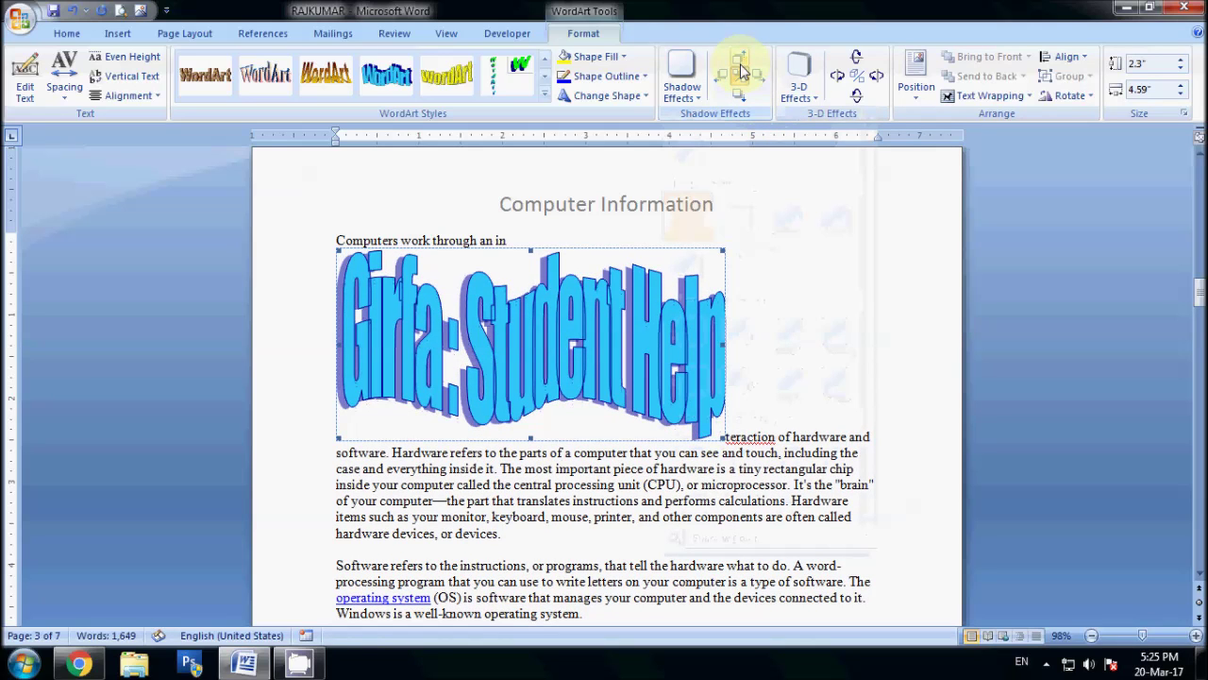
click(740, 60)
click(740, 60)
click(740, 61)
click(740, 60)
click(741, 72)
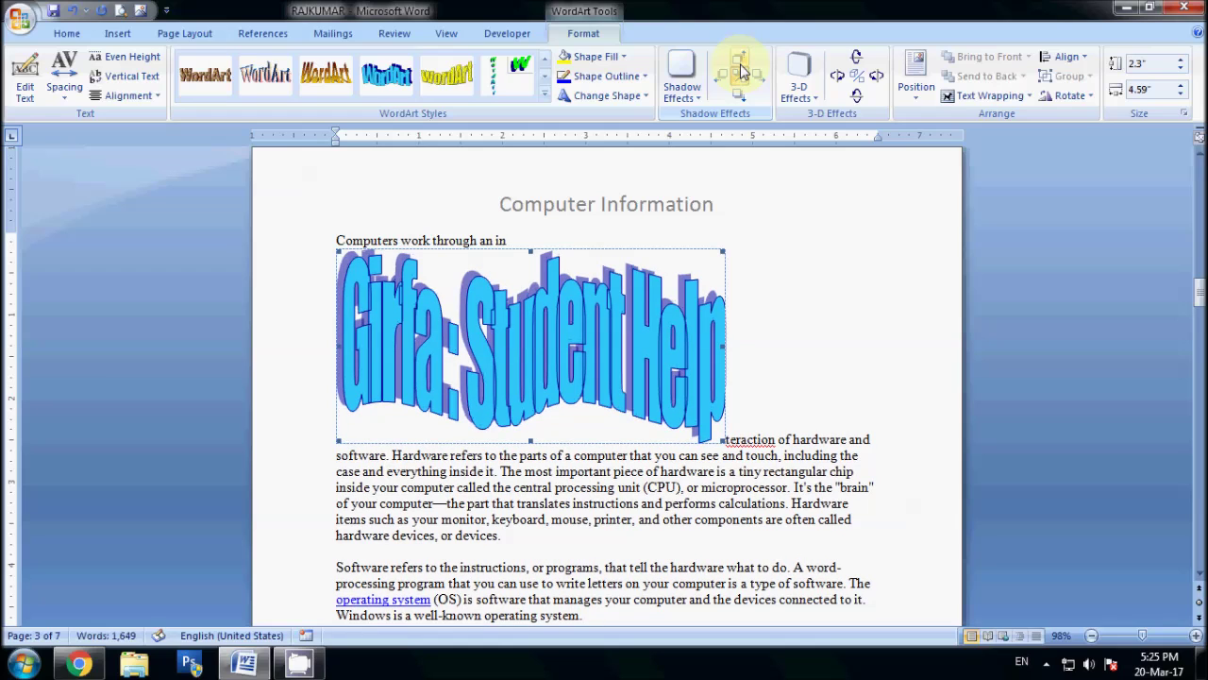
click(801, 94)
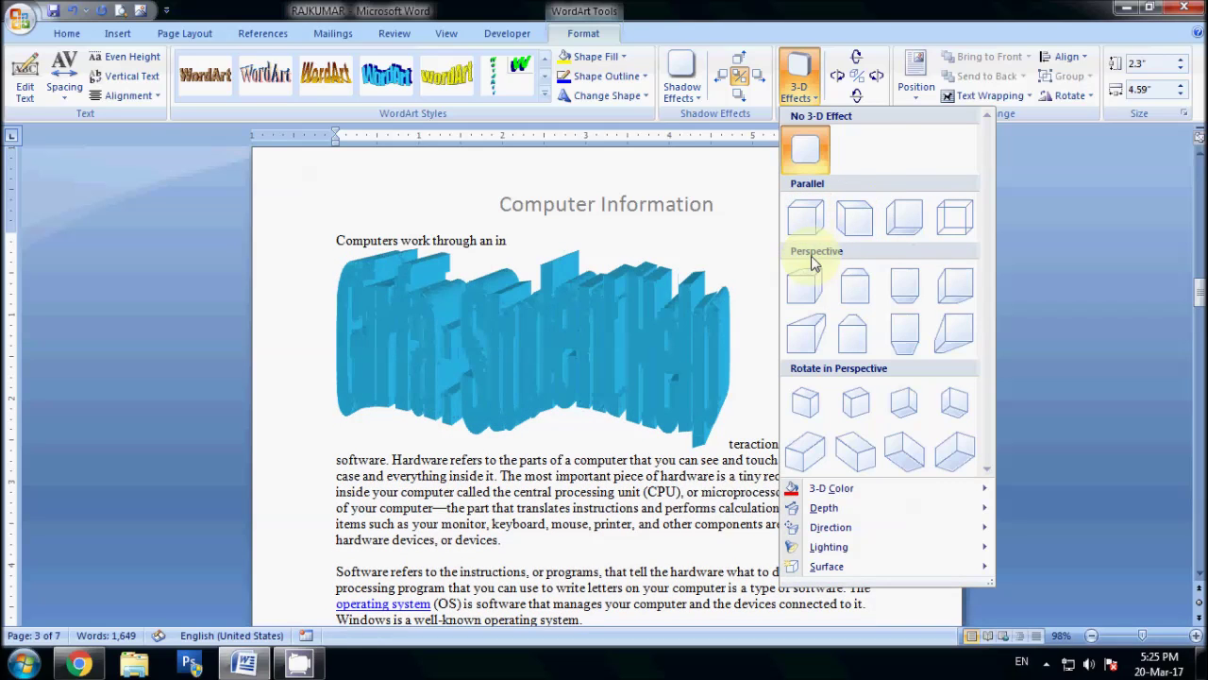
- Apply the first Parallel 3-D style to the WordArt and tilt it right and down repeatedly
click(807, 217)
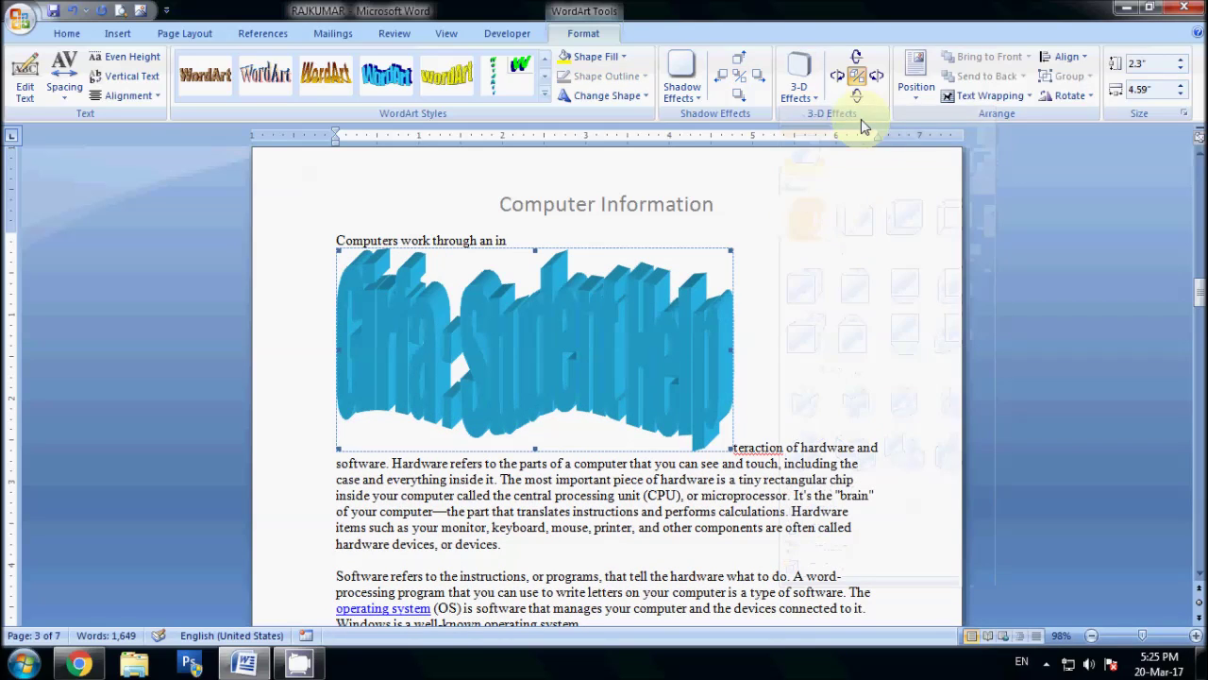
click(877, 81)
click(874, 80)
click(872, 81)
click(871, 83)
click(855, 91)
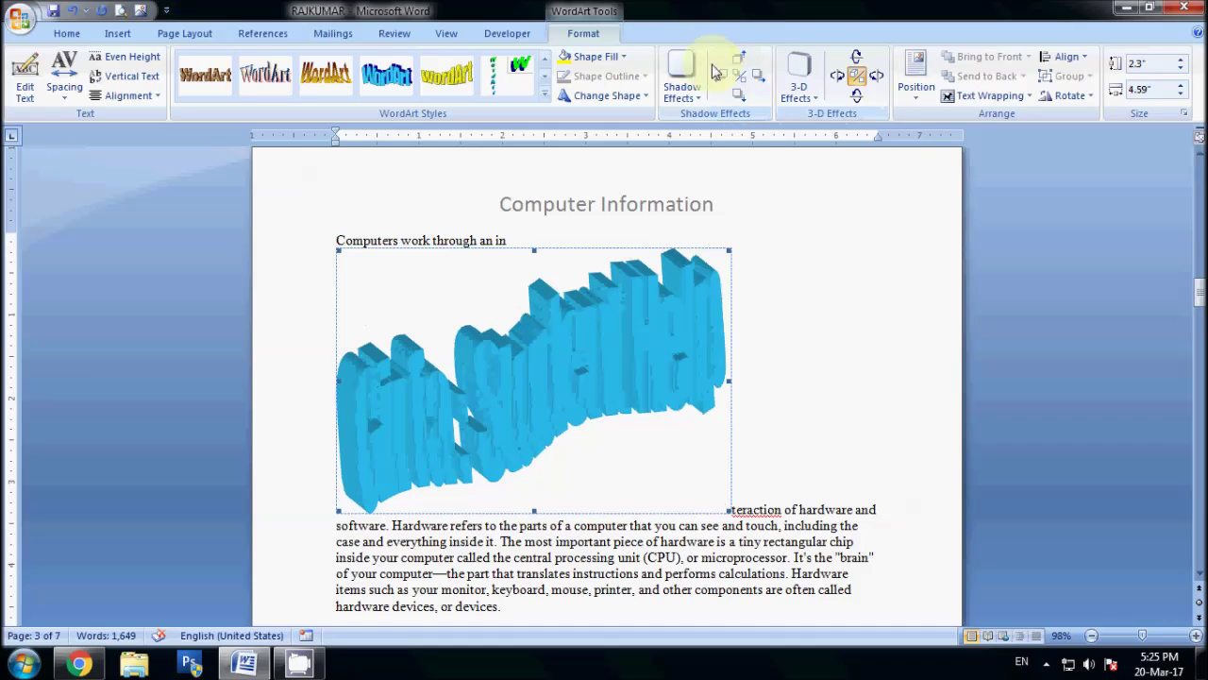
click(854, 99)
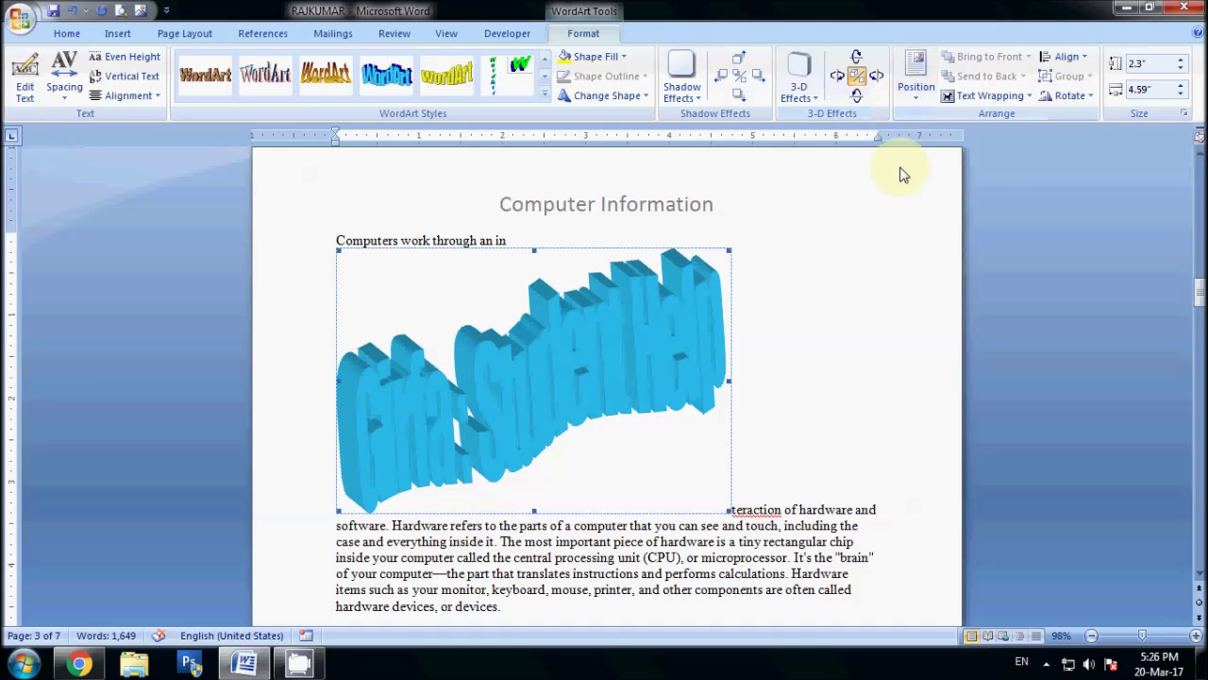
- Add an empty paragraph after 'devices.' at the end of the hardware paragraph
click(882, 341)
click(642, 359)
click(880, 396)
scroll(878, 396, down, 2)
scroll(849, 397, down, 2)
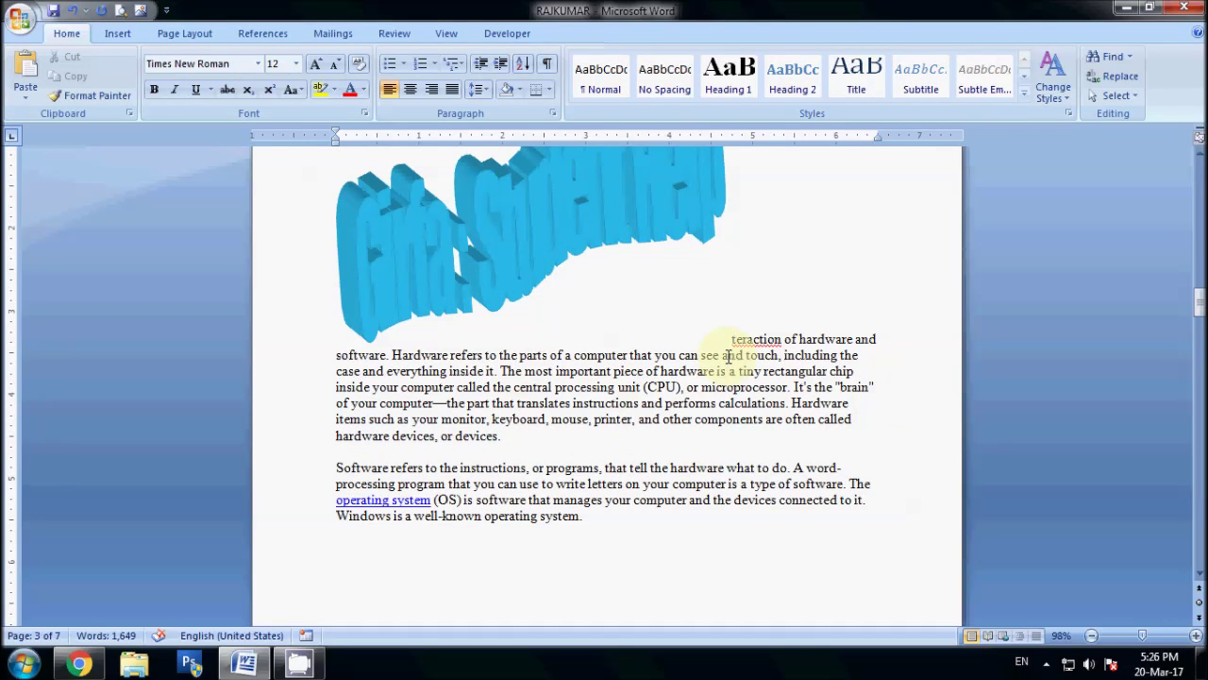
click(567, 437)
key(Return)
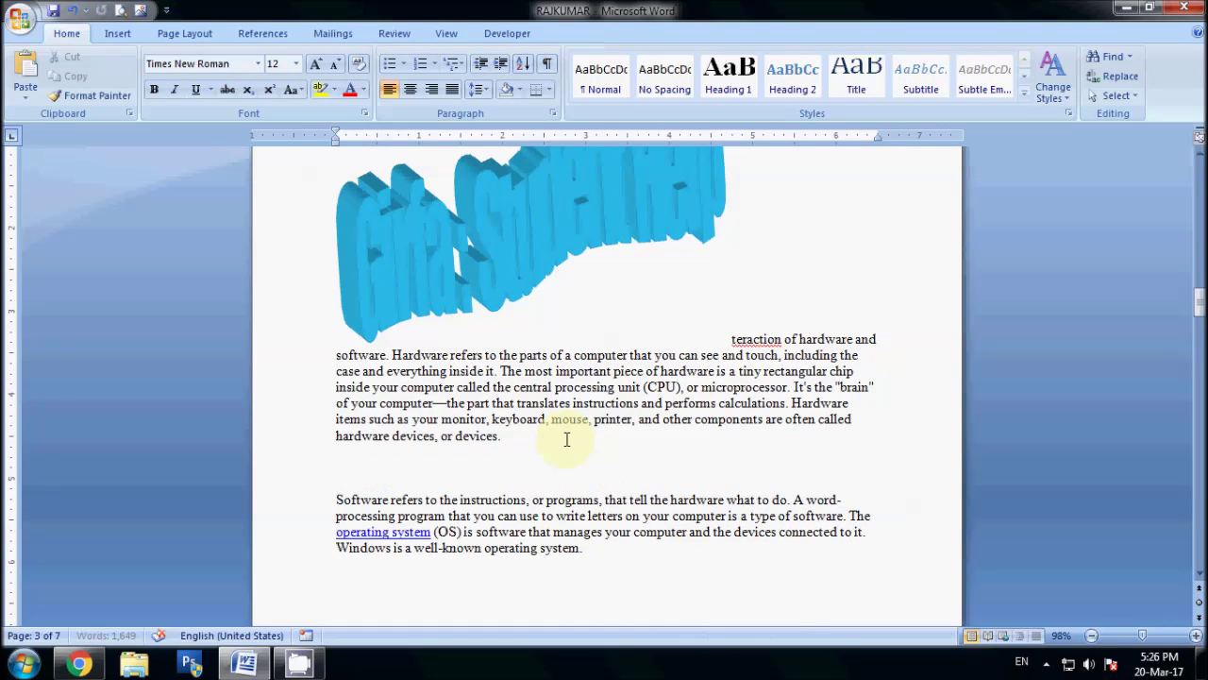
click(130, 40)
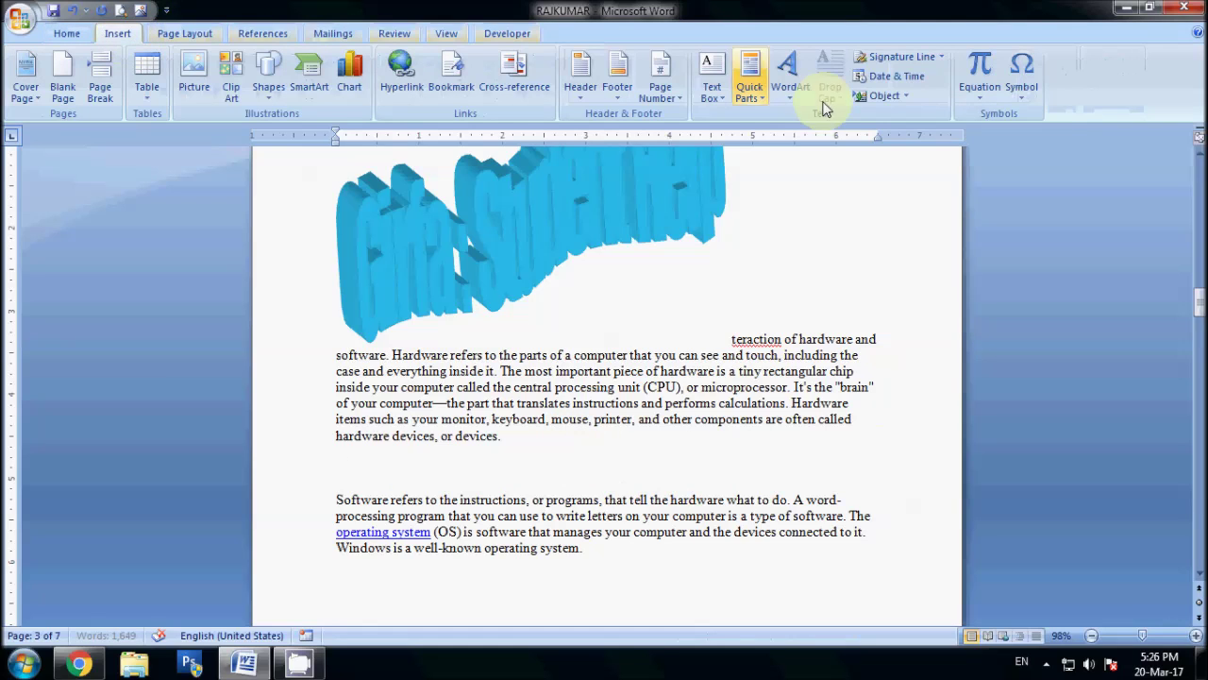
- Click through the ENIAC paragraph and First Computer table cell, returning to the hardware paragraph
click(770, 337)
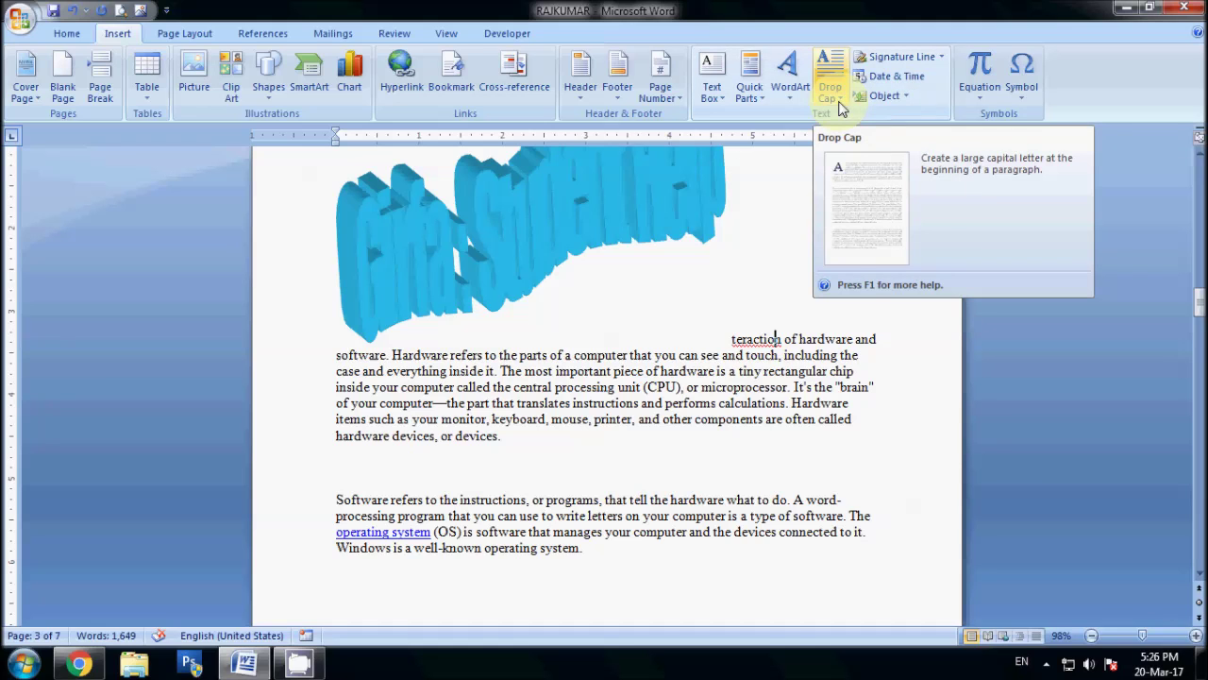
scroll(626, 359, down, 5)
scroll(655, 346, down, 5)
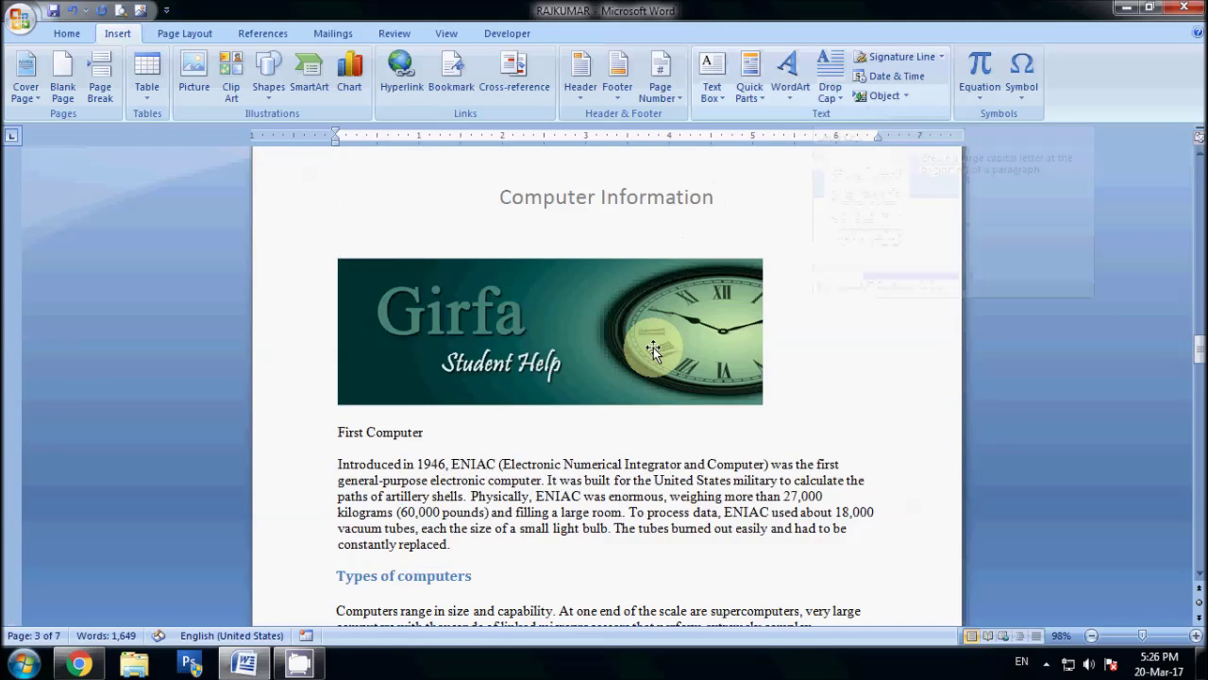
scroll(655, 345, down, 5)
click(339, 207)
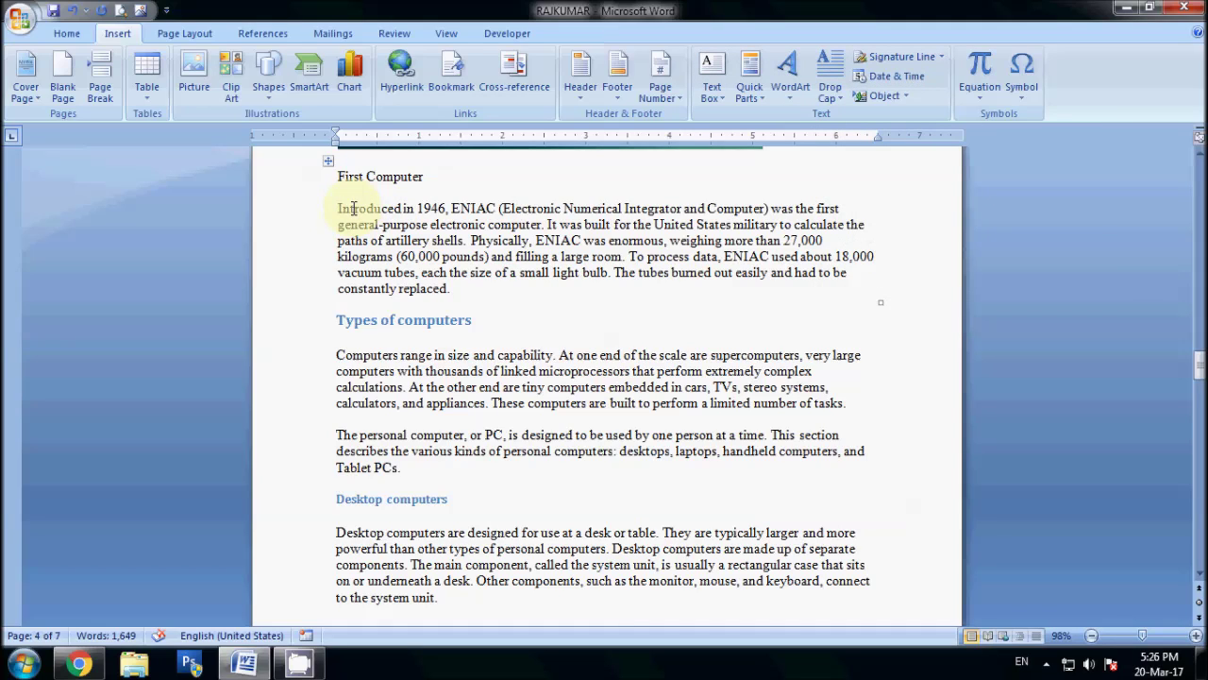
click(353, 207)
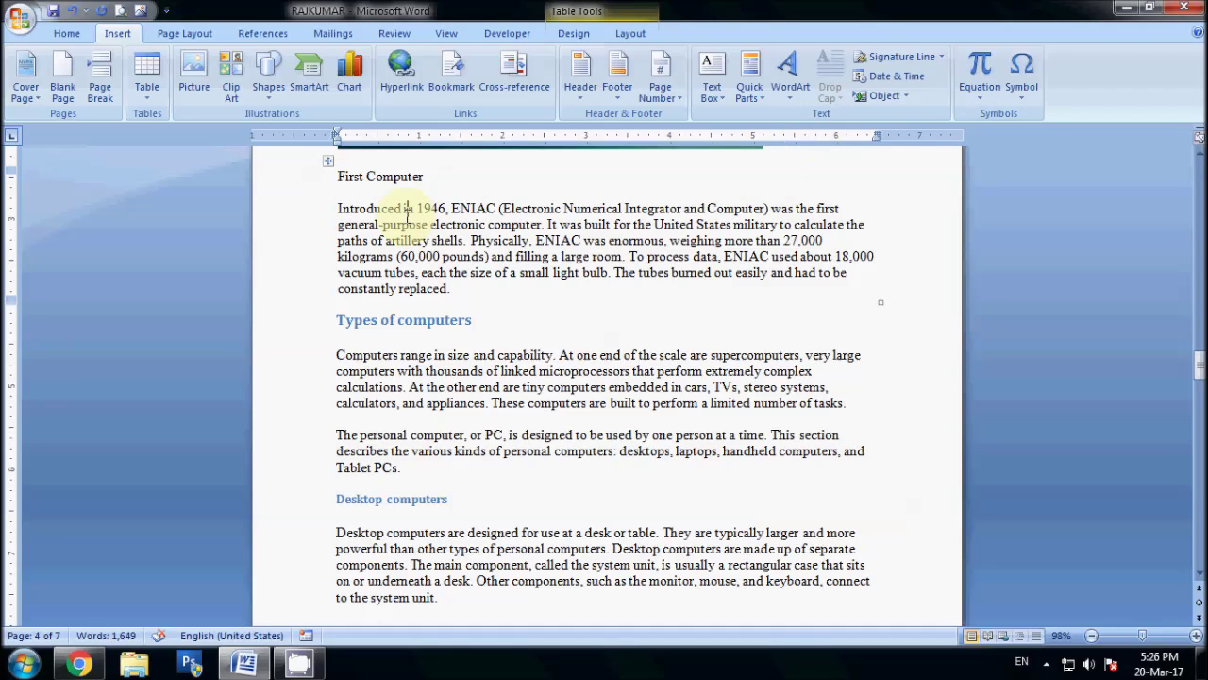
click(325, 217)
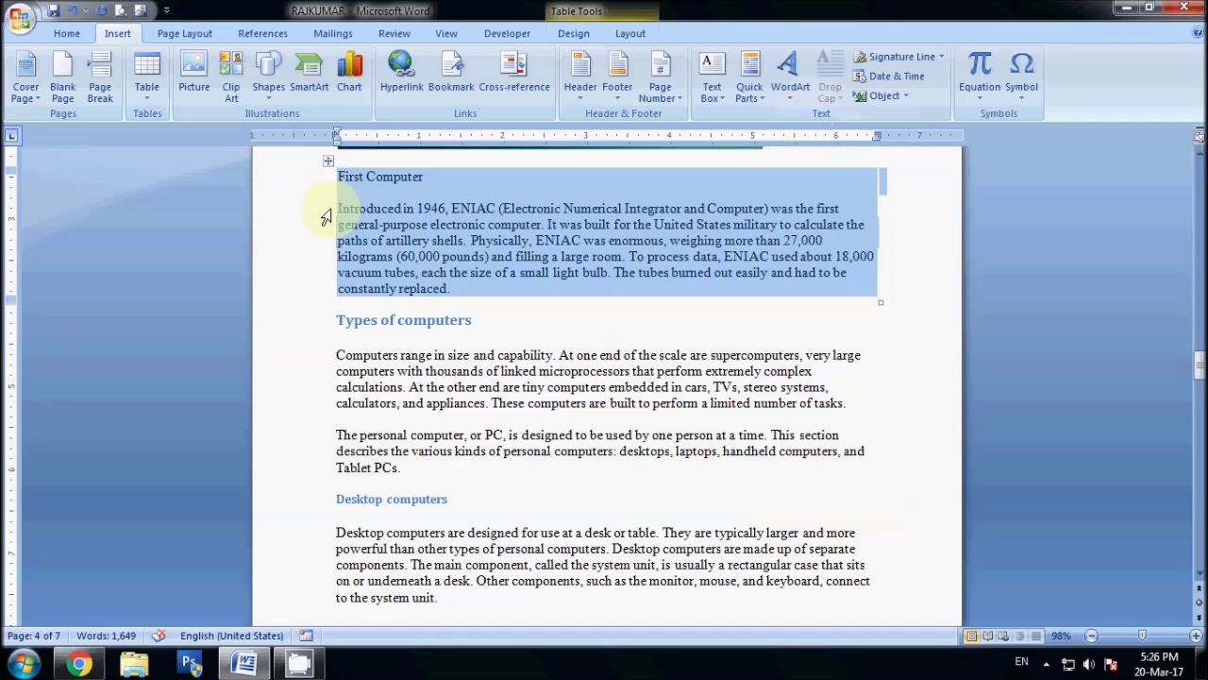
click(764, 355)
scroll(736, 373, up, 3)
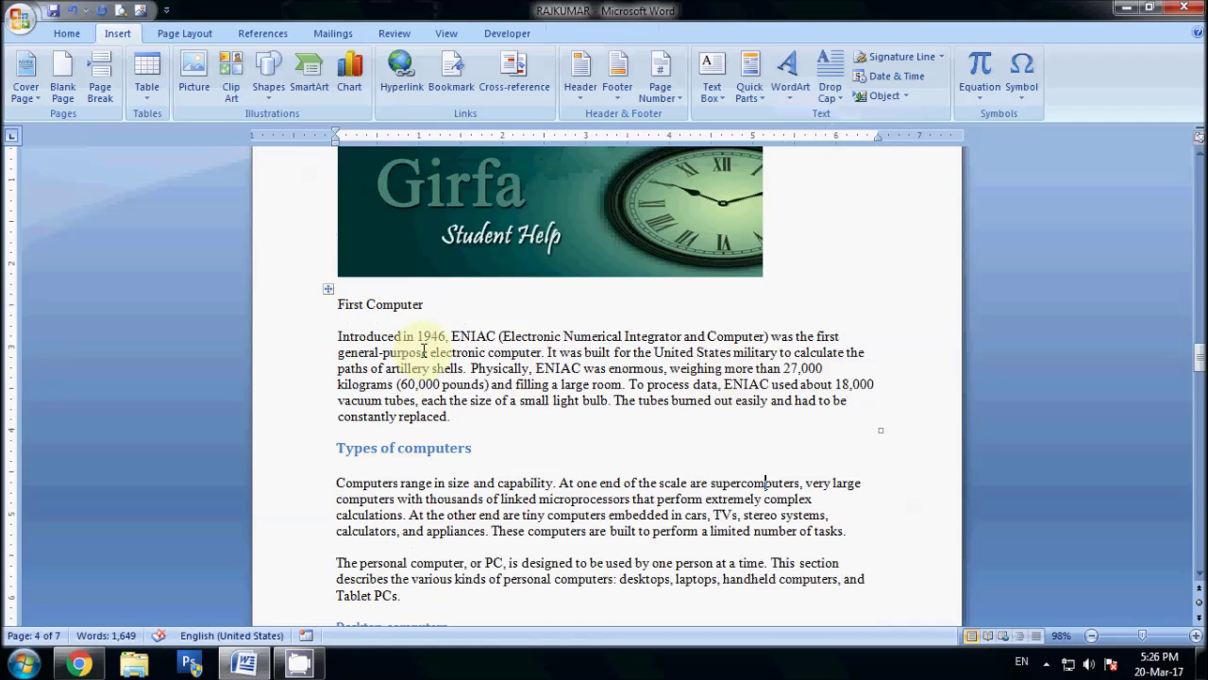
click(461, 308)
scroll(732, 577, down, 5)
scroll(735, 579, down, 5)
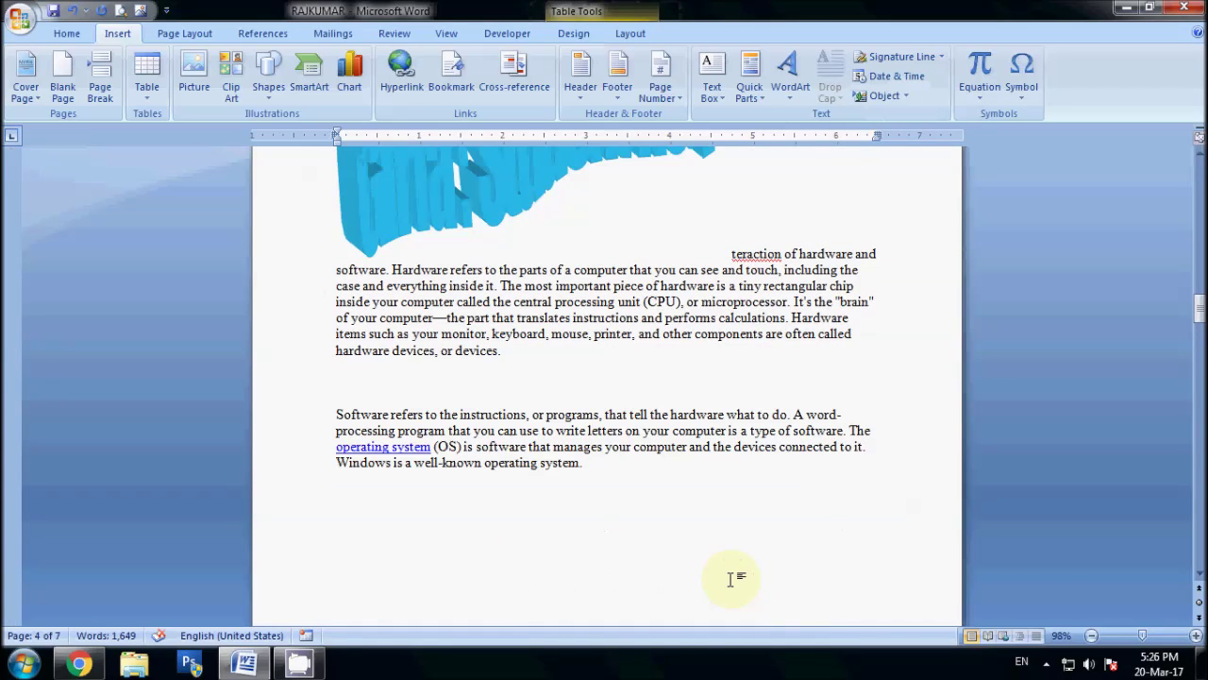
click(425, 319)
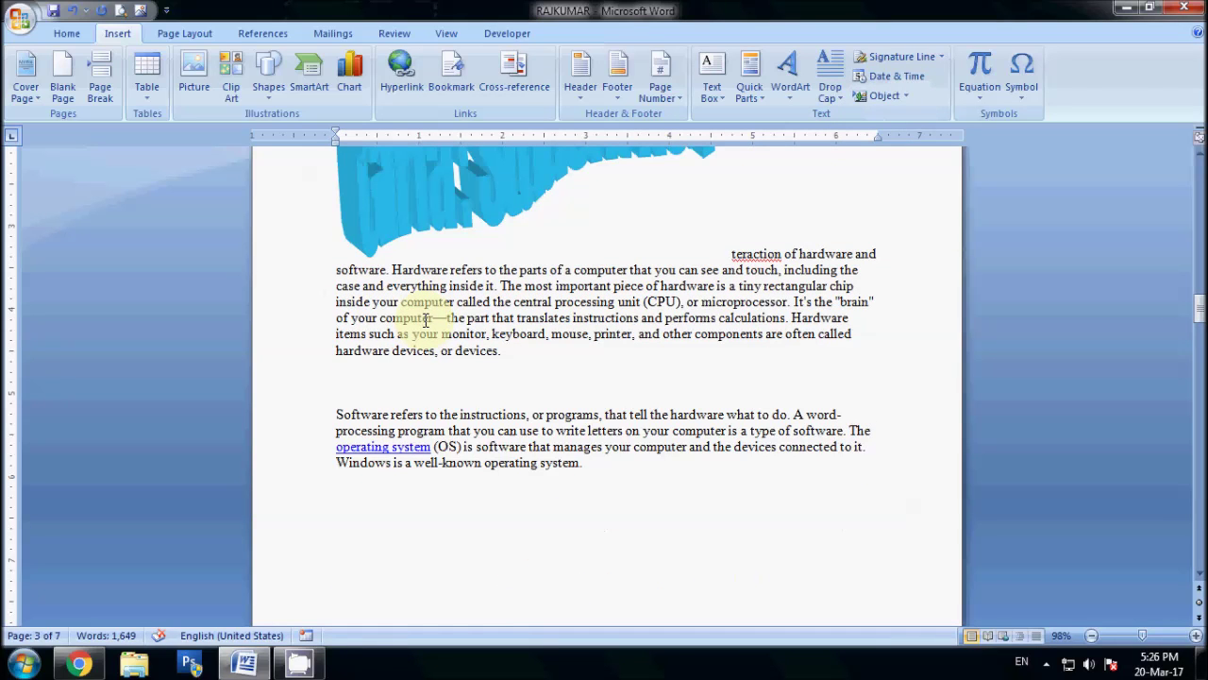
- Delete the stray 'teraction of hardware and' beside the WordArt so 'software.' starts its own line
click(725, 256)
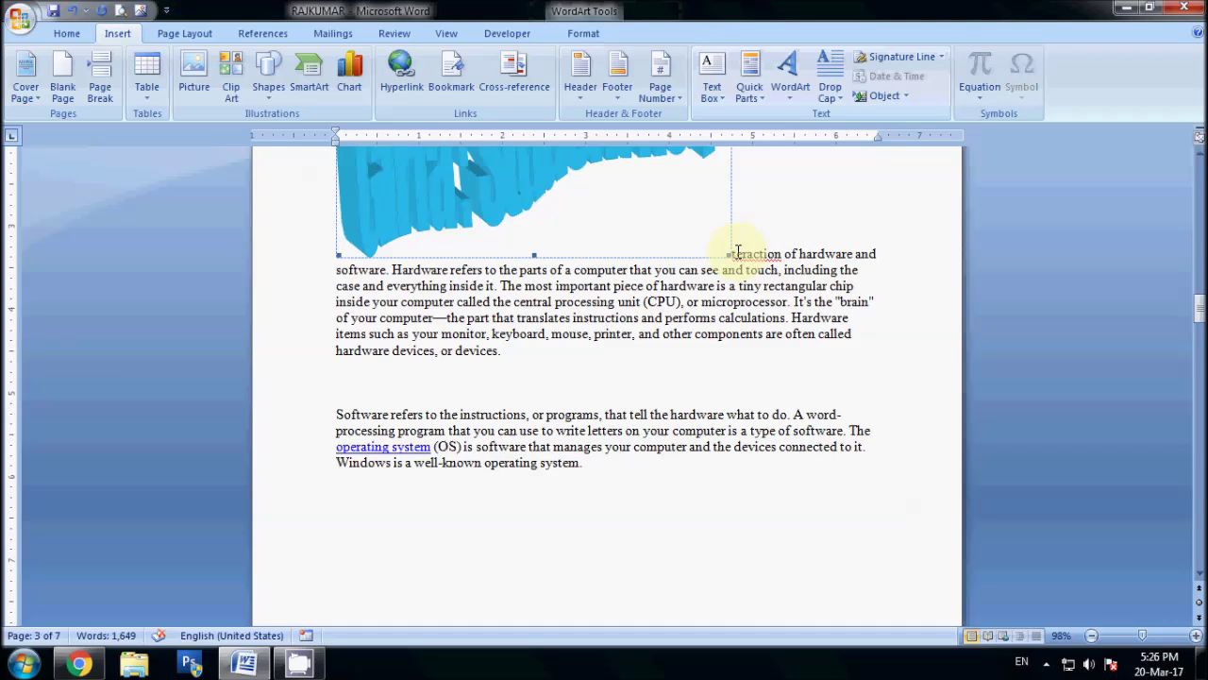
drag(740, 252, 880, 253)
key(Delete)
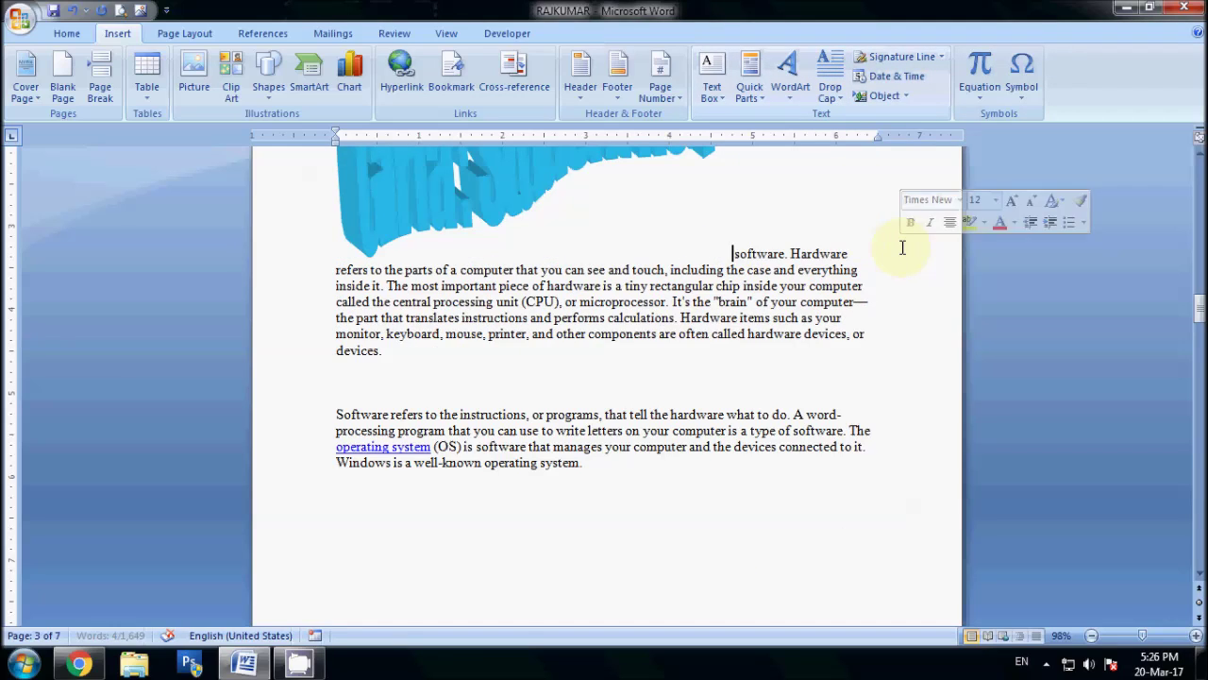
key(Return)
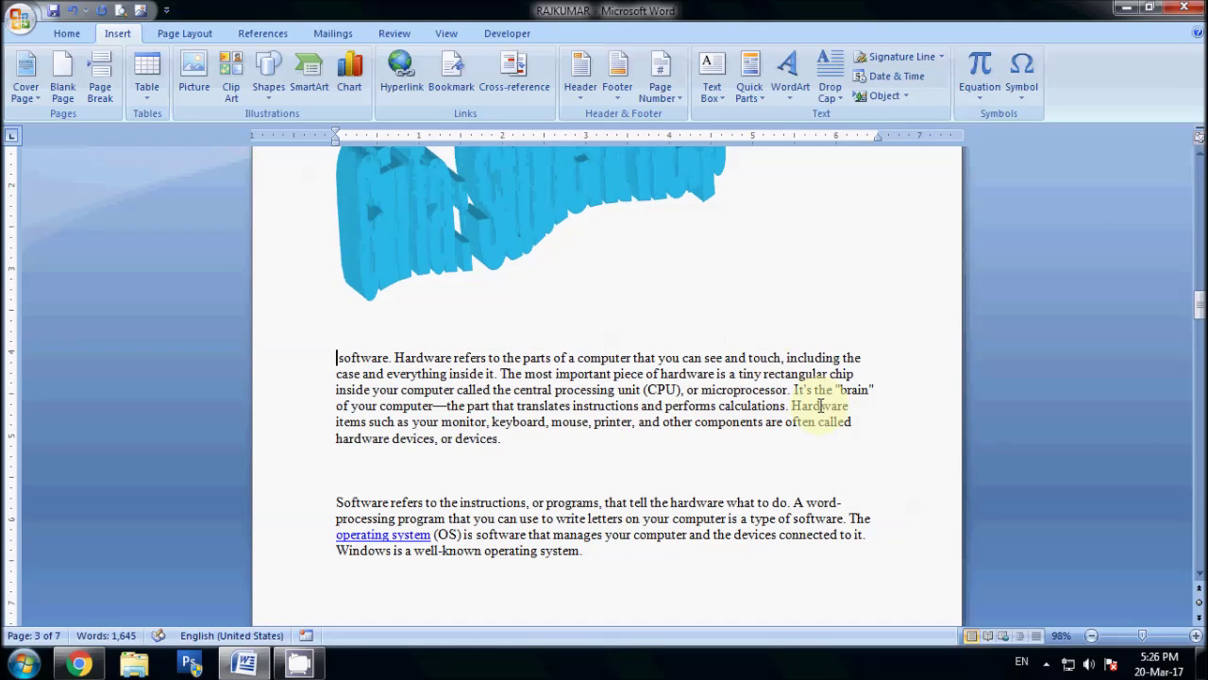
- Open the paragraph 'Software. Hardware refers to…' with a Dropped capital S spanning three lines
click(834, 98)
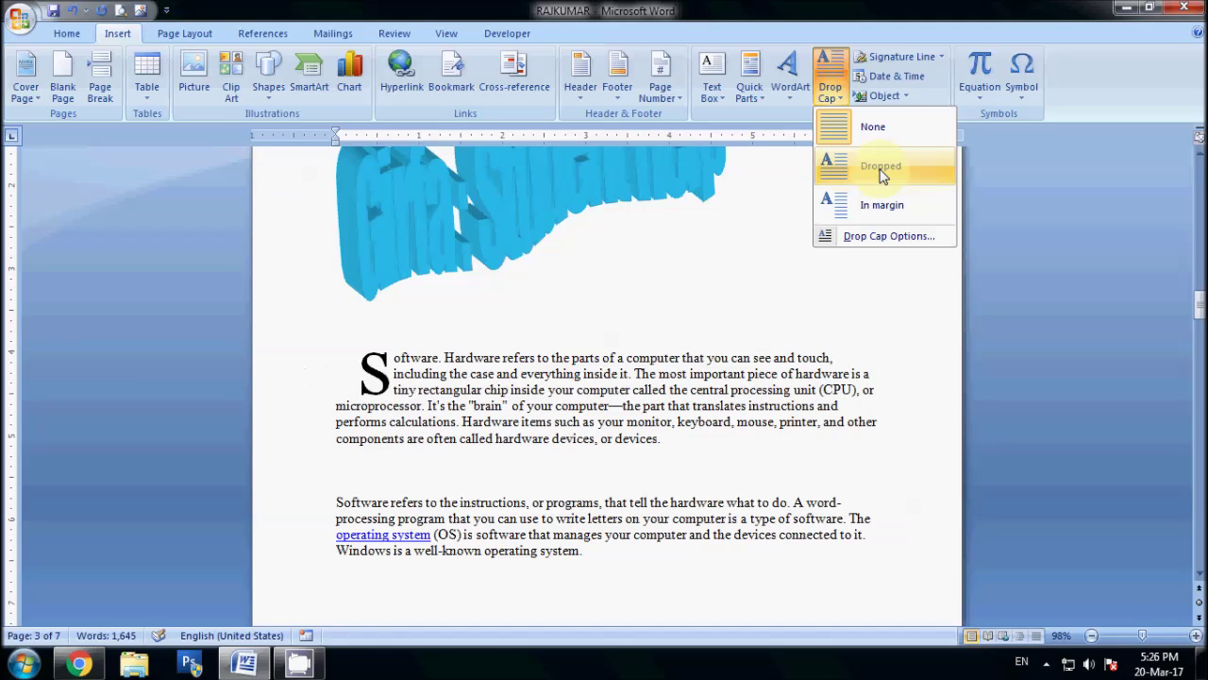
click(883, 236)
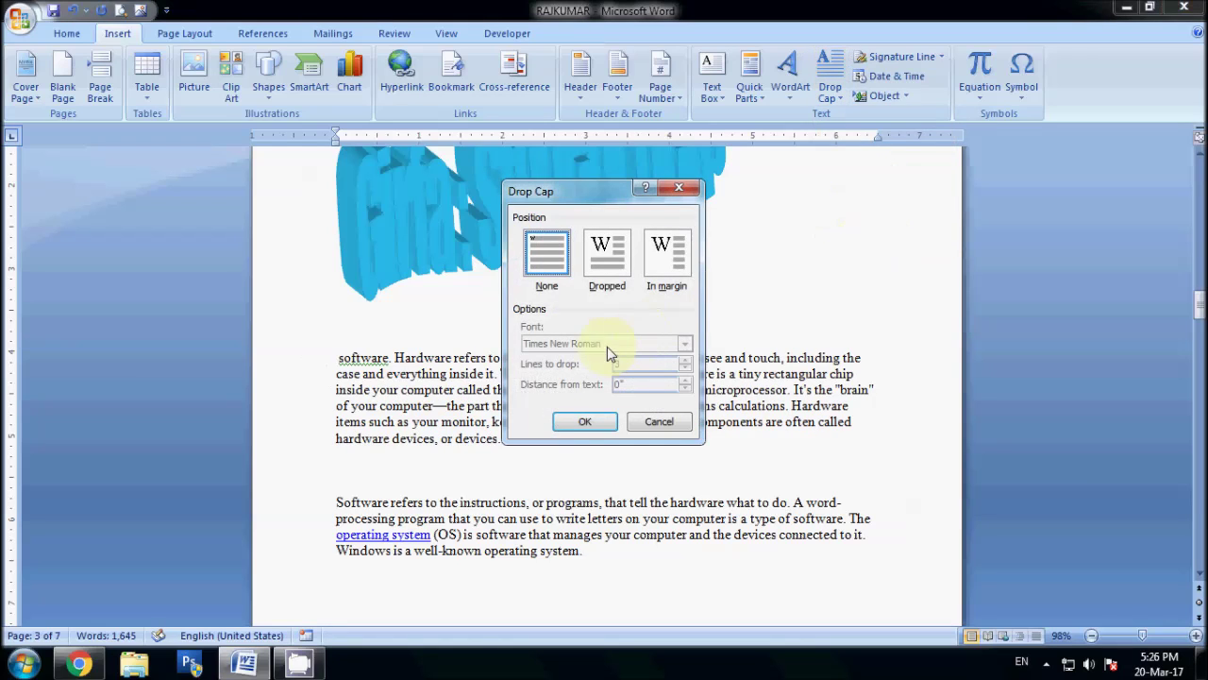
click(607, 253)
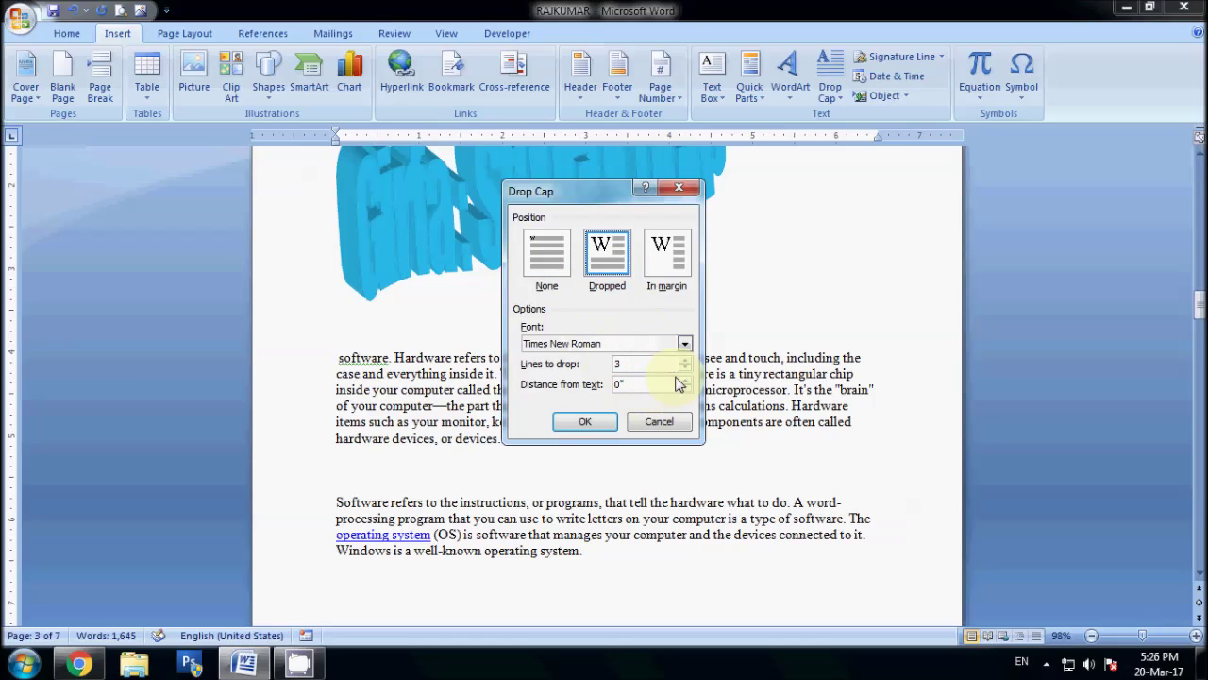
click(686, 192)
click(830, 80)
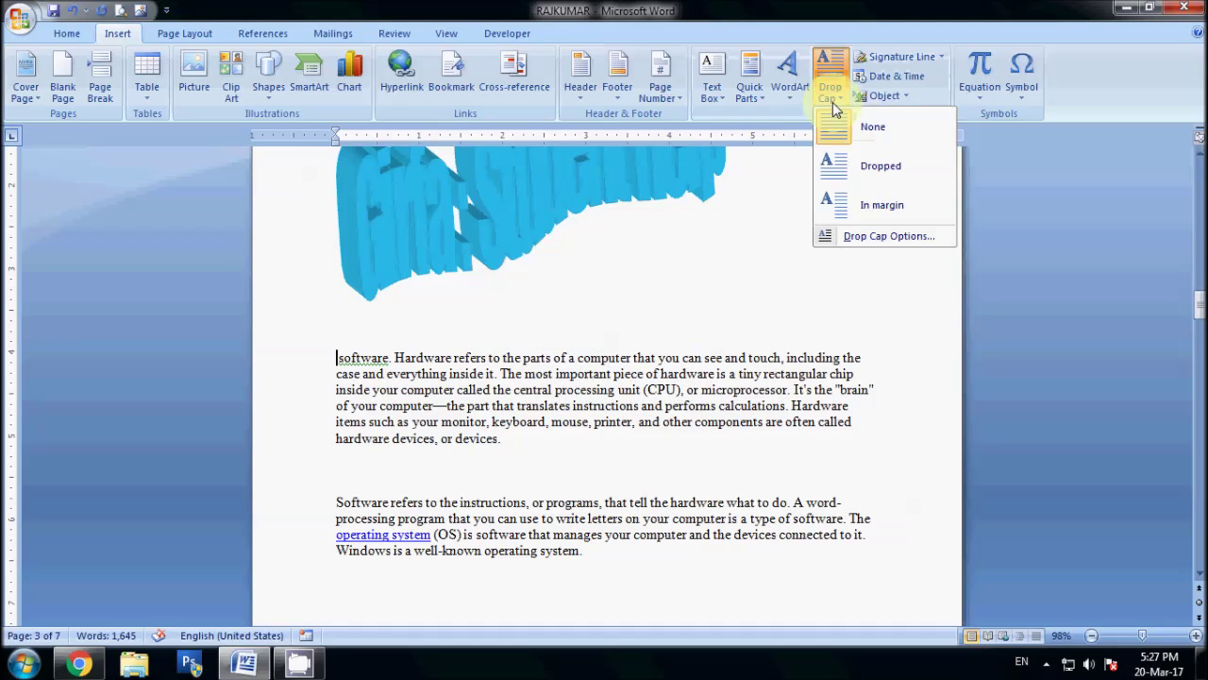
click(847, 180)
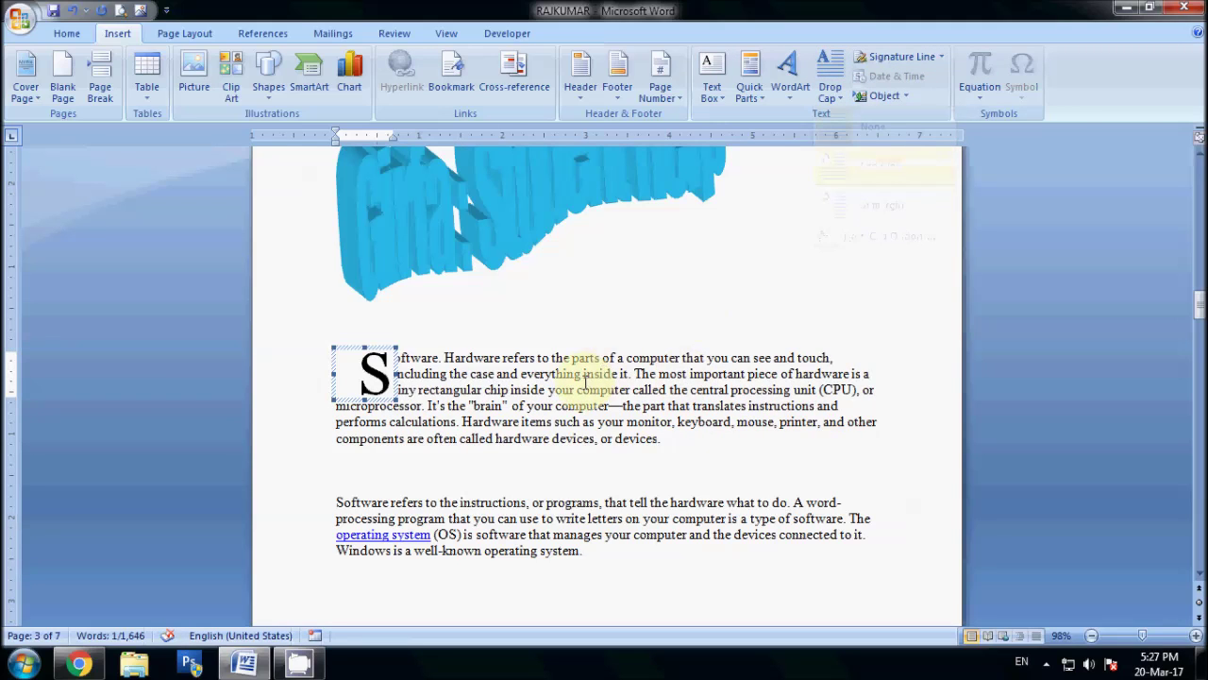
click(547, 421)
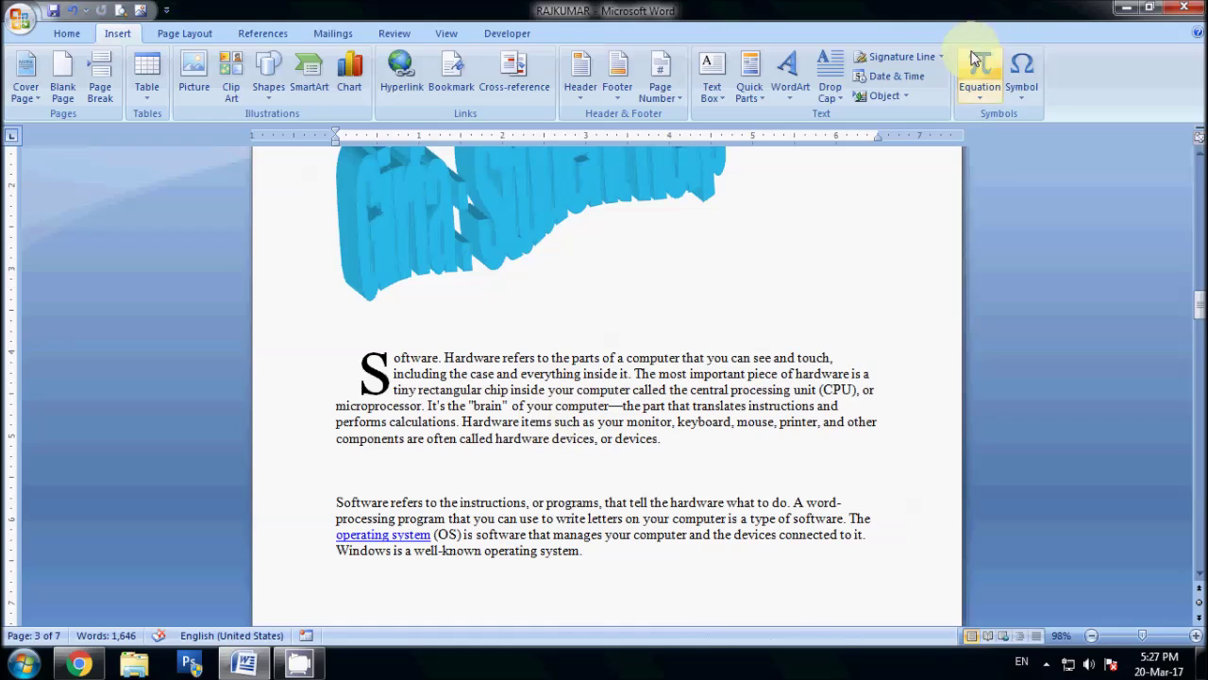
click(941, 58)
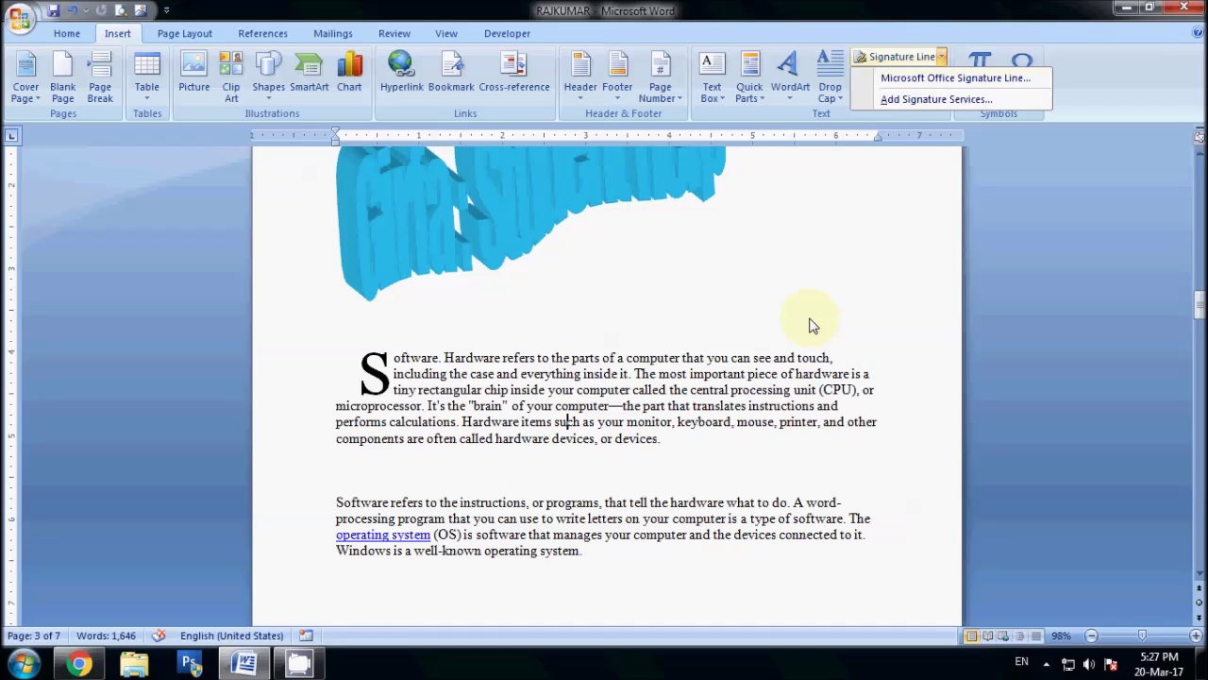
- Insert the date in full weekday format, 'Monday, March 20, 2017', on the blank line
click(760, 460)
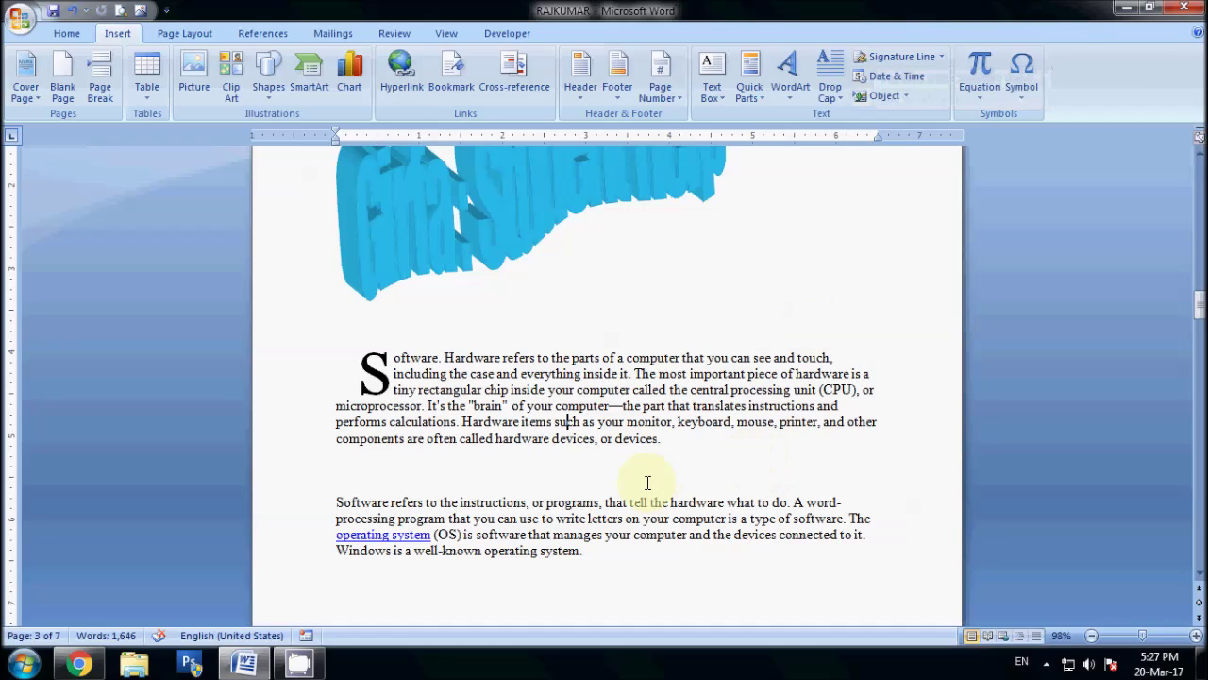
click(908, 83)
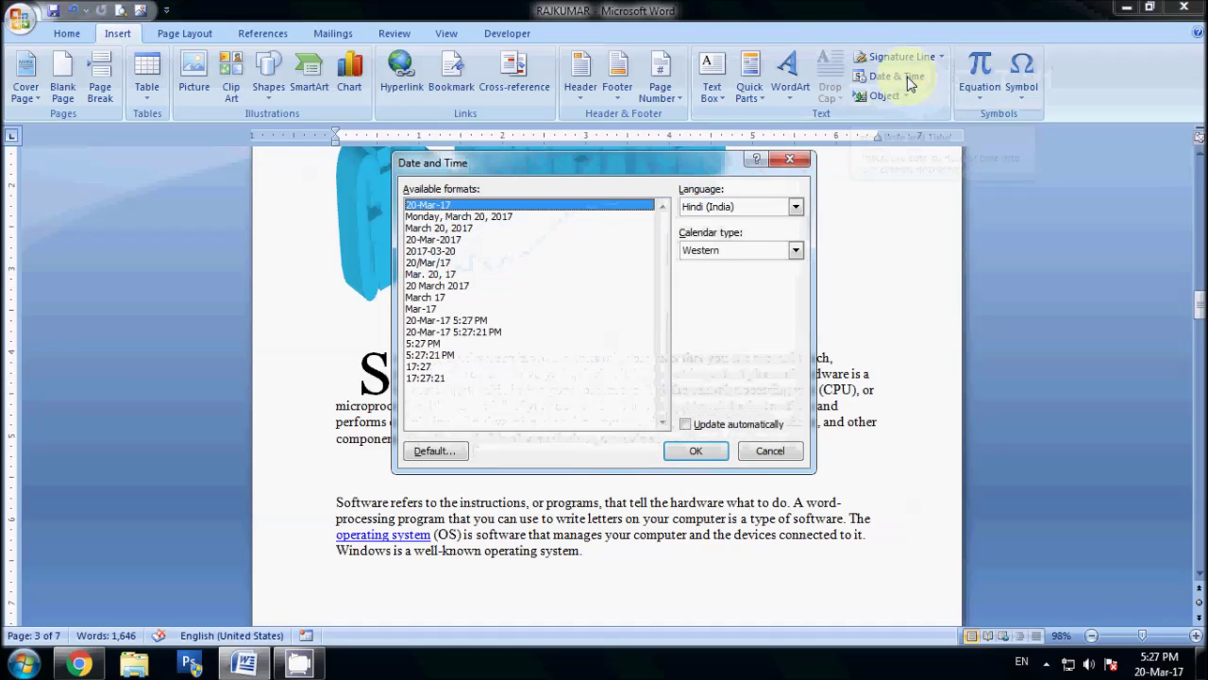
click(486, 217)
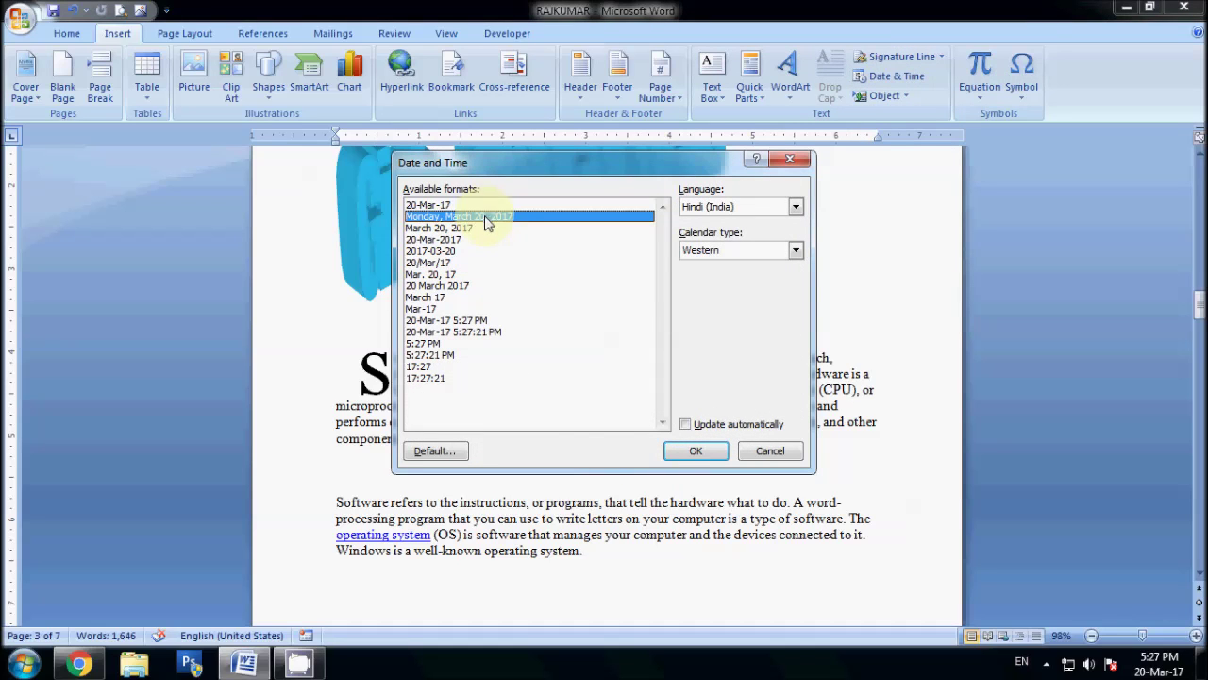
click(694, 451)
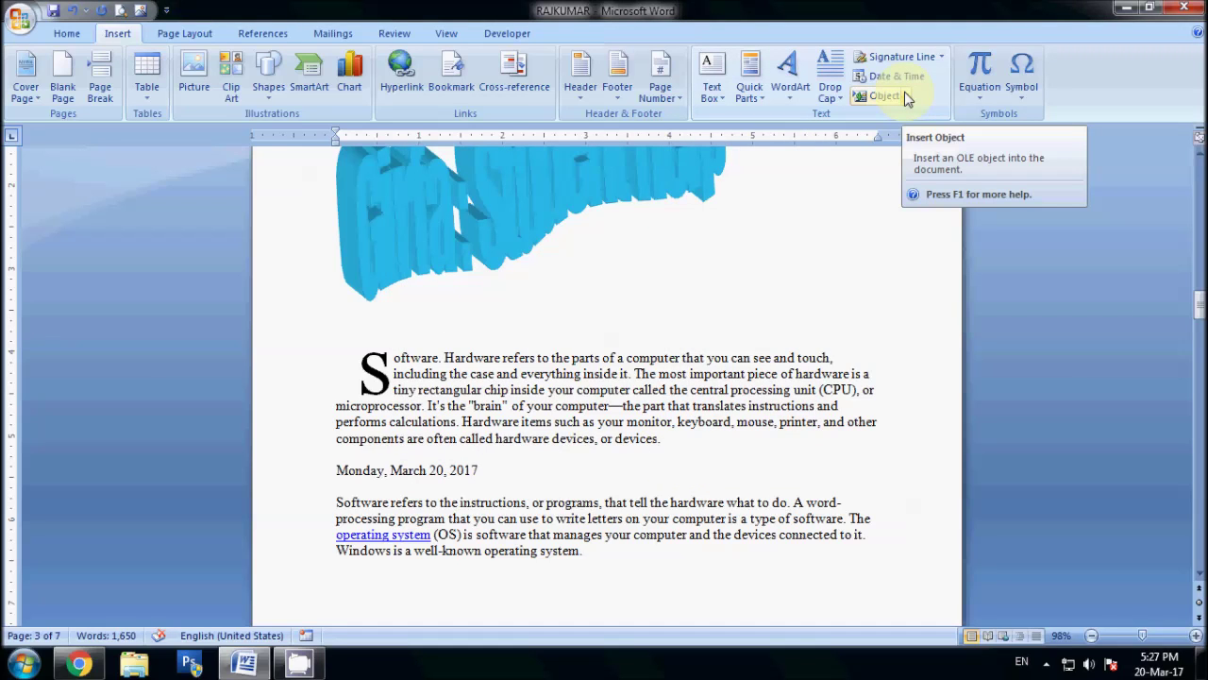
scroll(962, 158, down, 1)
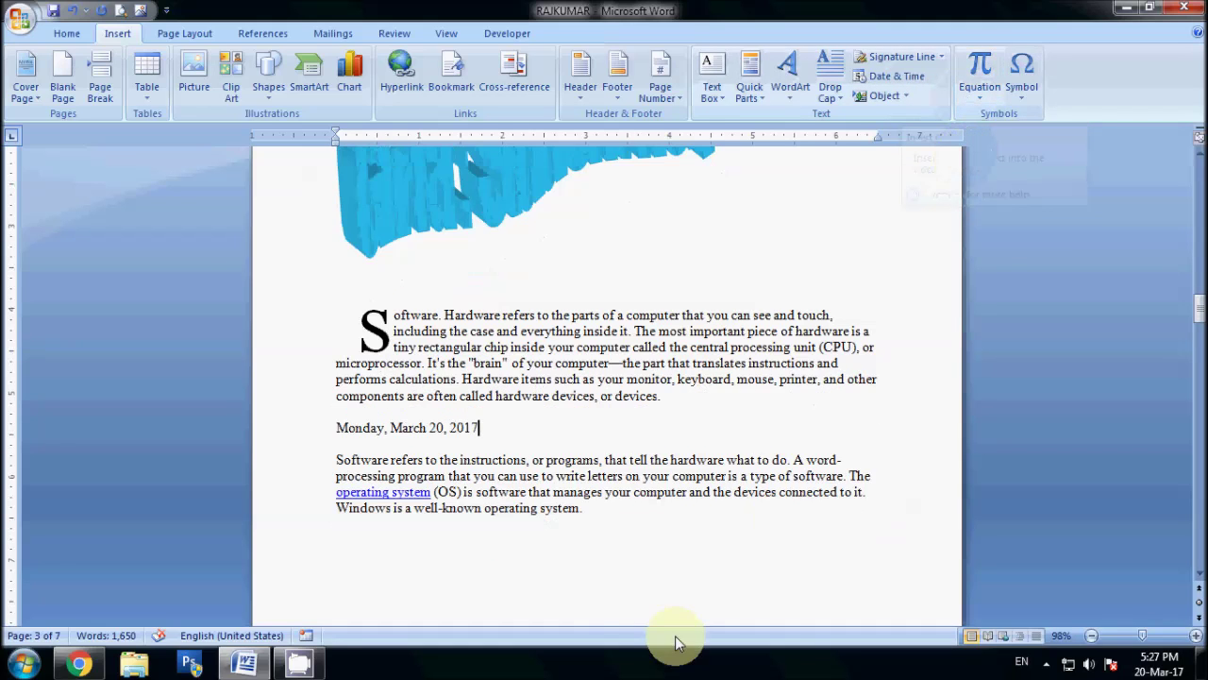
scroll(674, 623, down, 5)
scroll(661, 581, down, 3)
scroll(675, 561, down, 2)
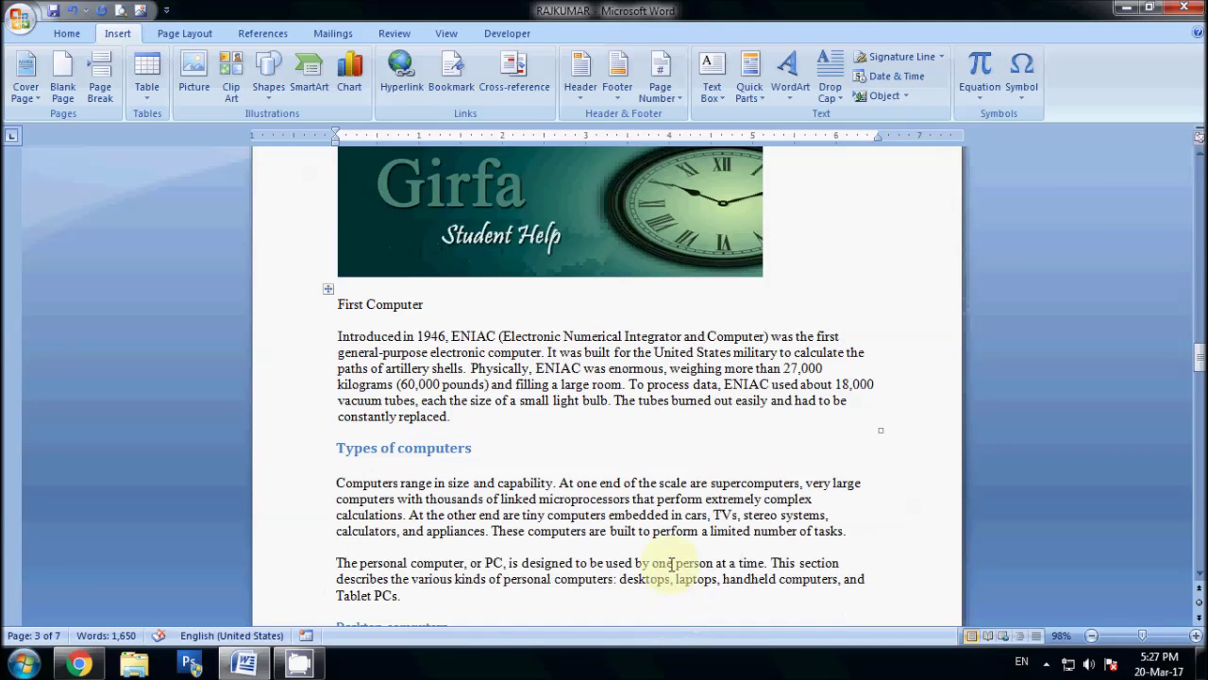
- Insert the built-in Binomial Theorem equation on a new line after the ENIAC paragraph
click(525, 418)
key(Return)
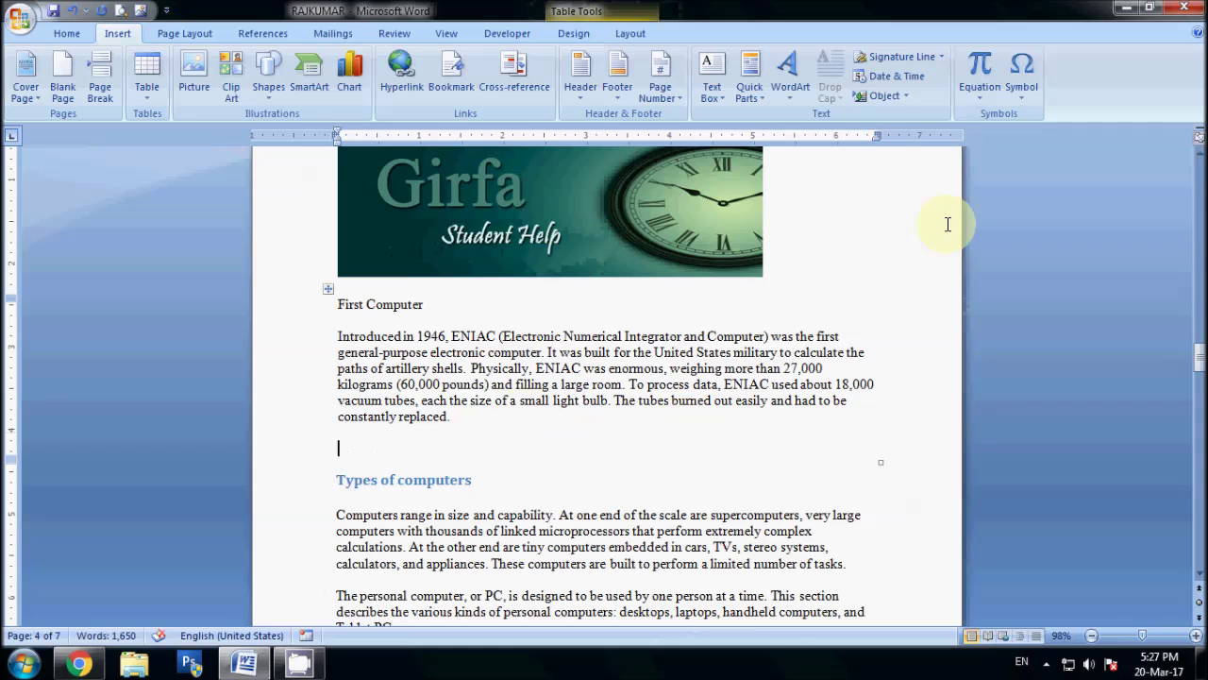
click(962, 97)
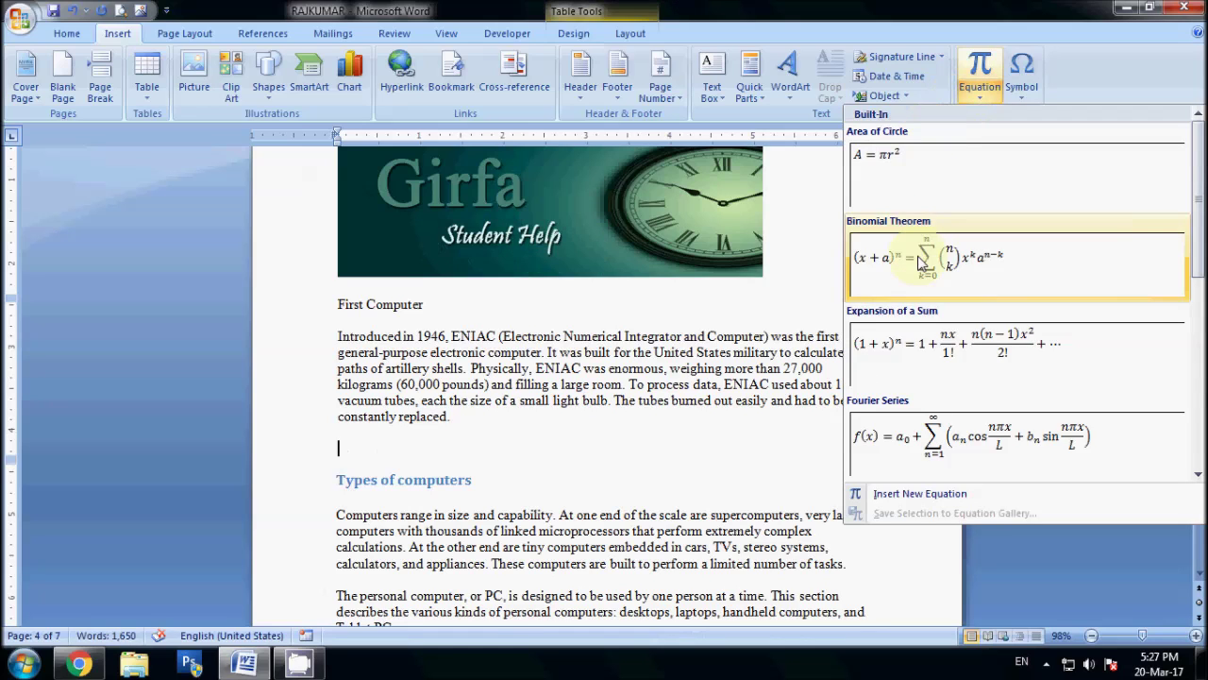
click(920, 255)
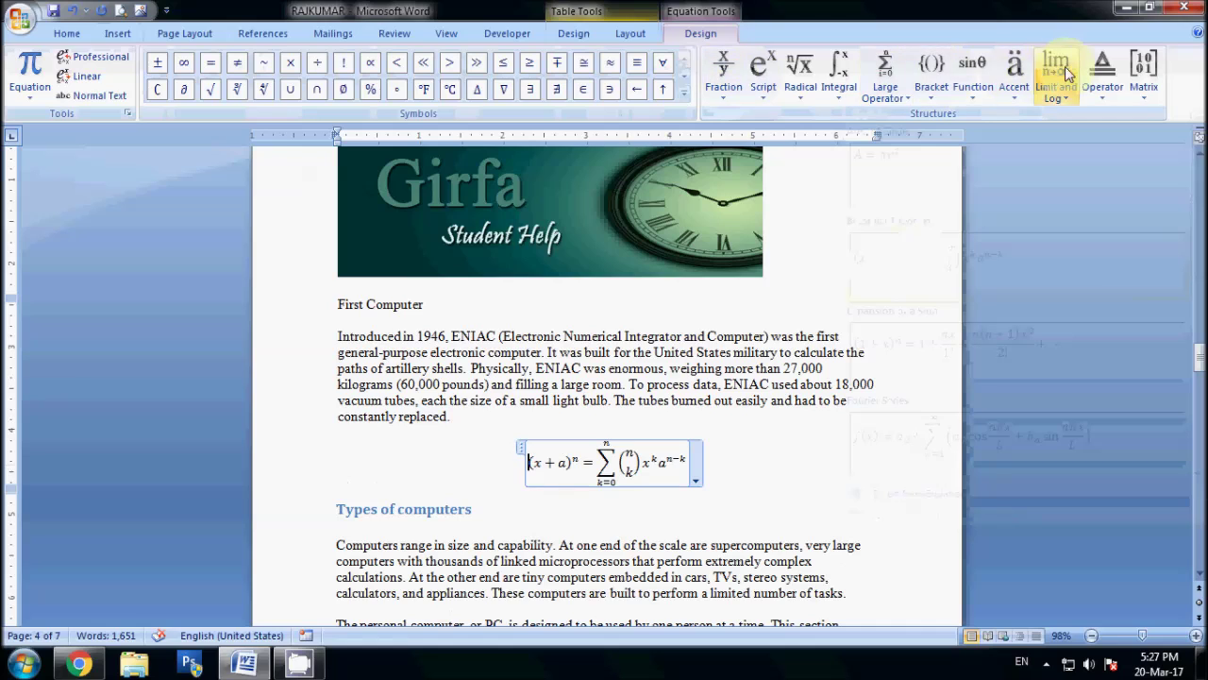
click(981, 68)
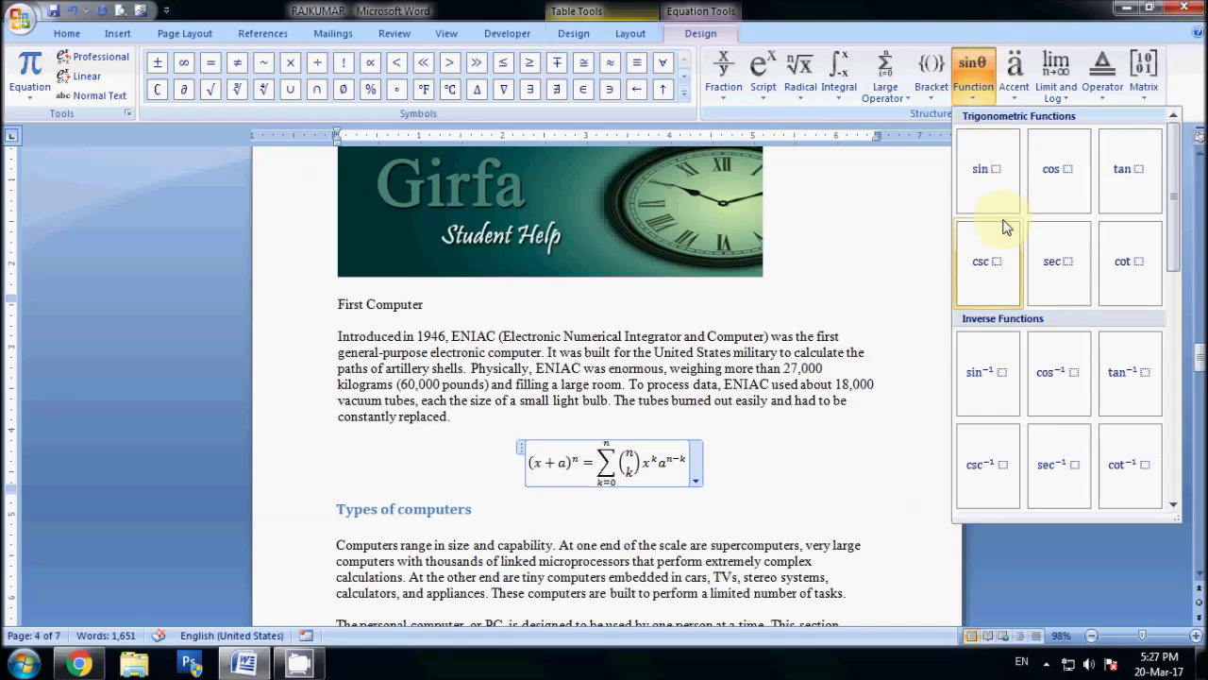
click(750, 509)
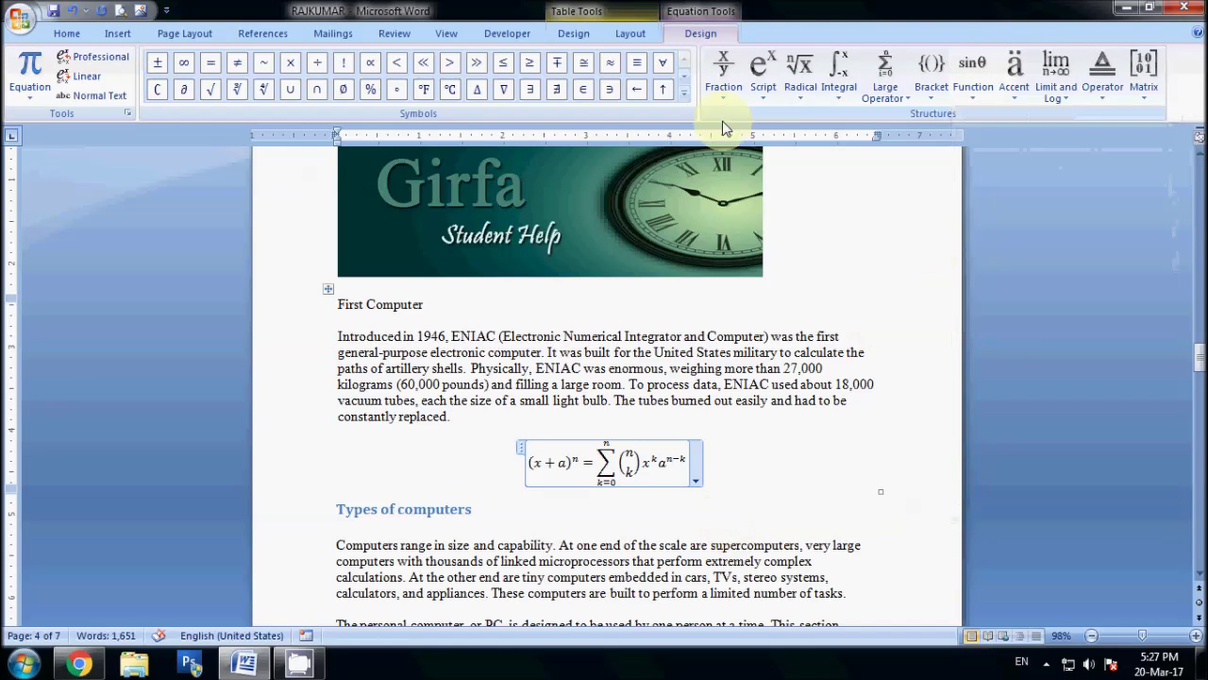
click(118, 33)
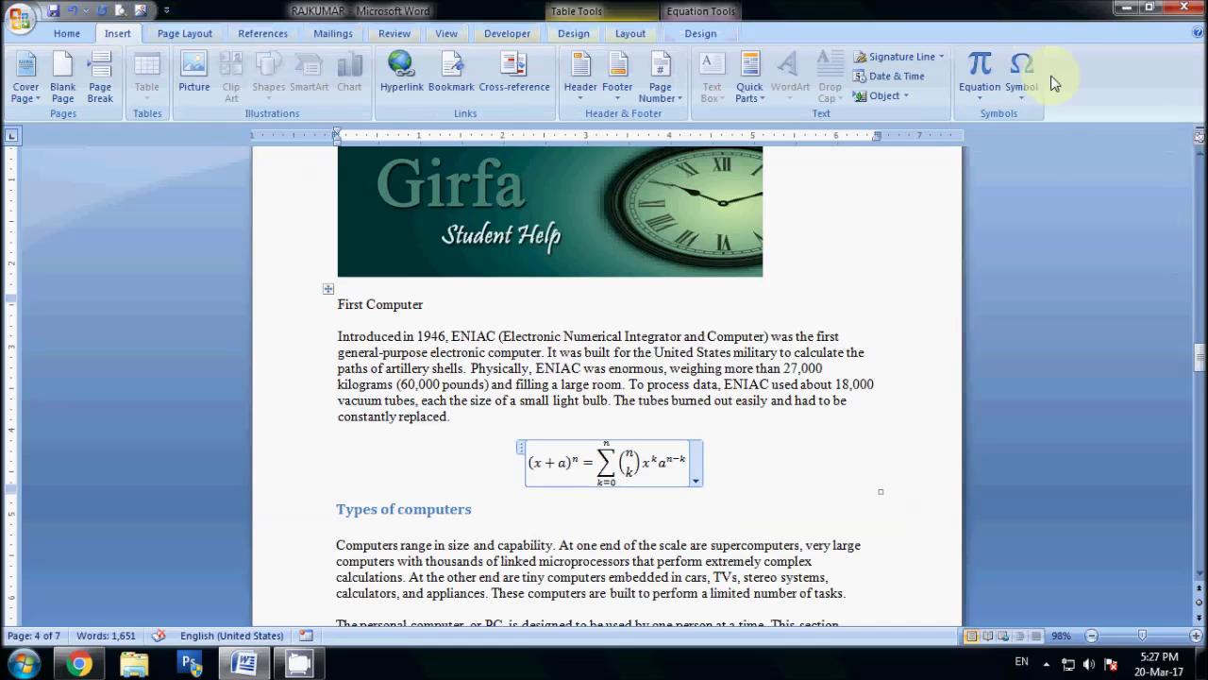
click(727, 543)
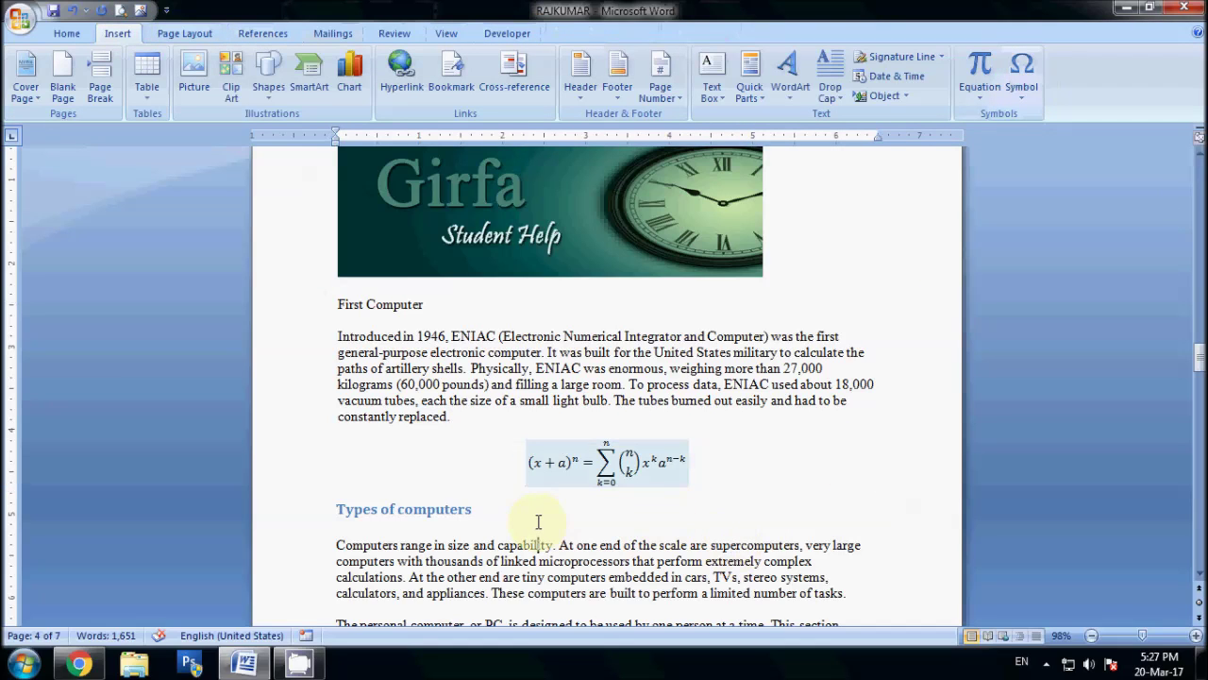
- Add a © symbol on a new line below the Types of computers heading
click(486, 512)
key(Return)
scroll(497, 547, up, 3)
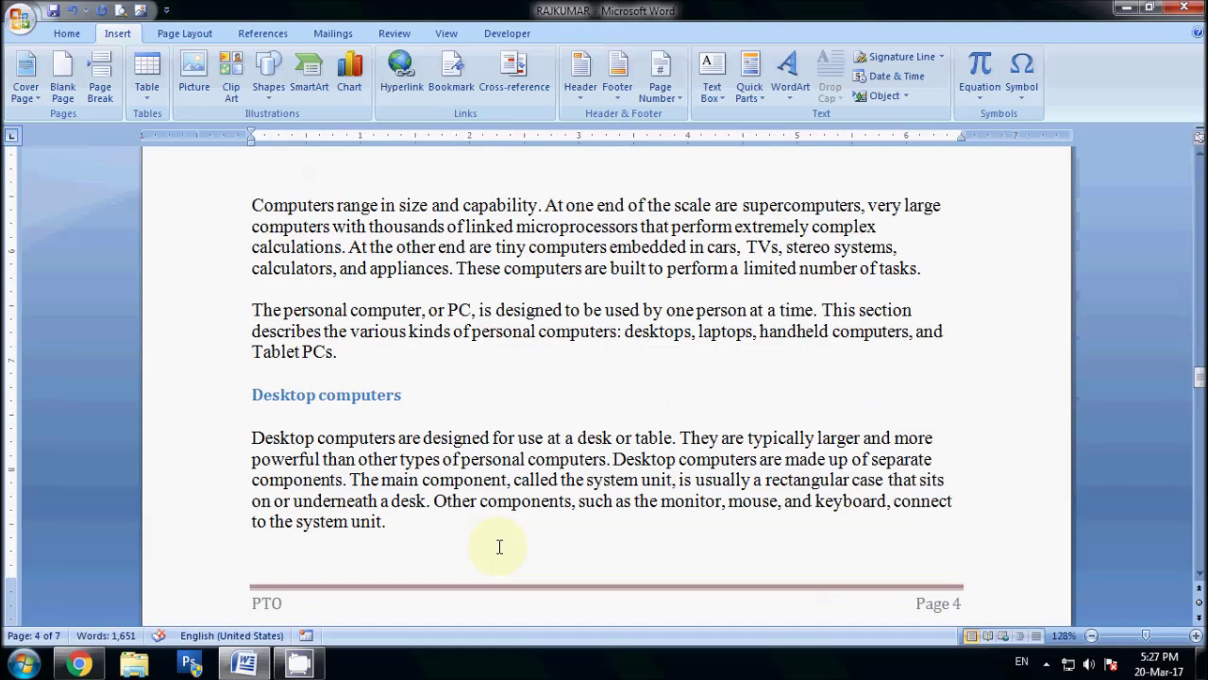
scroll(499, 547, up, 2)
scroll(510, 416, up, 3)
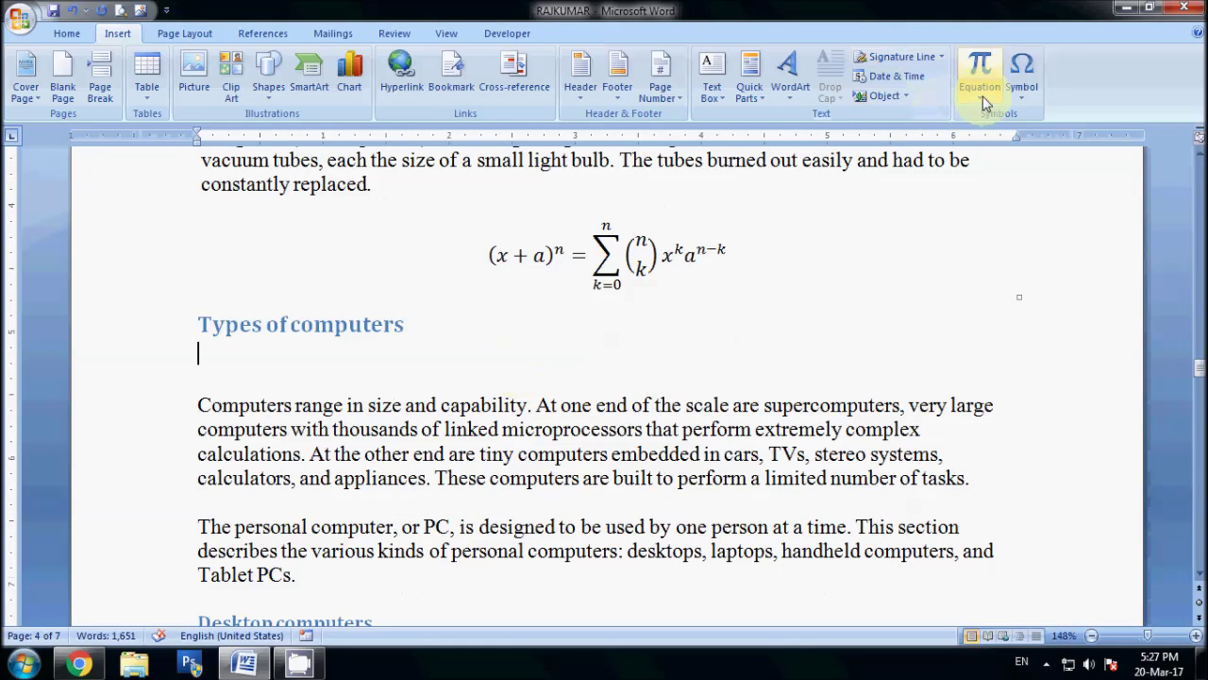
click(1021, 76)
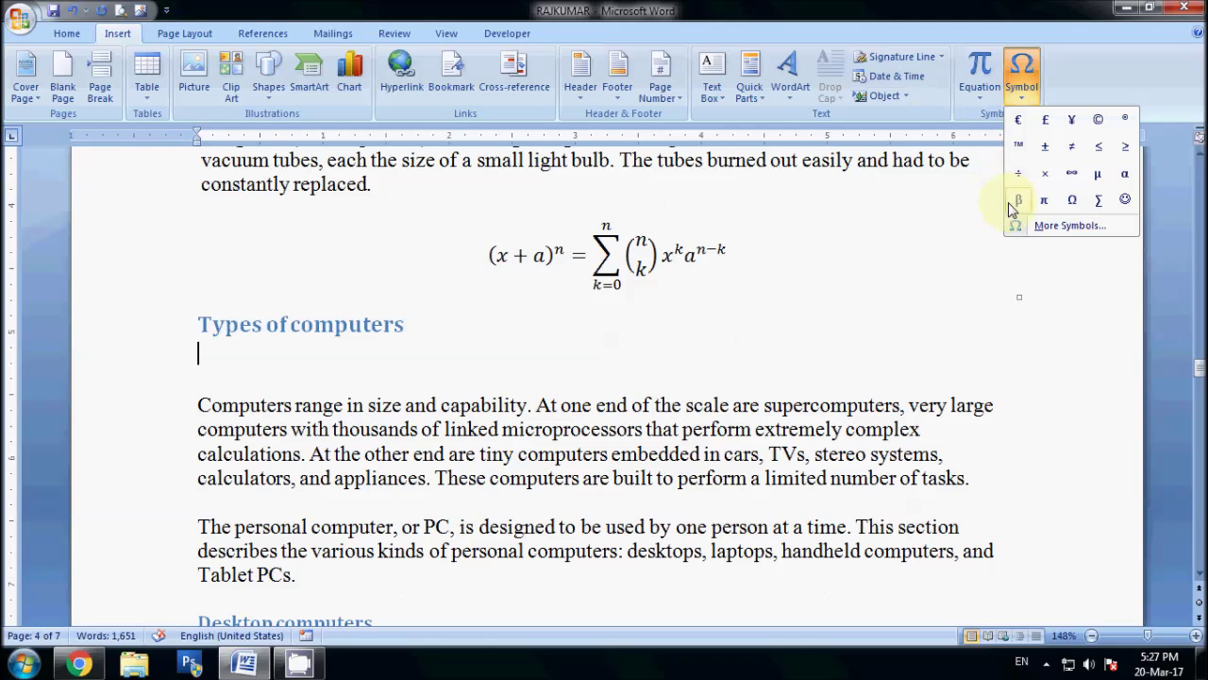
click(1097, 120)
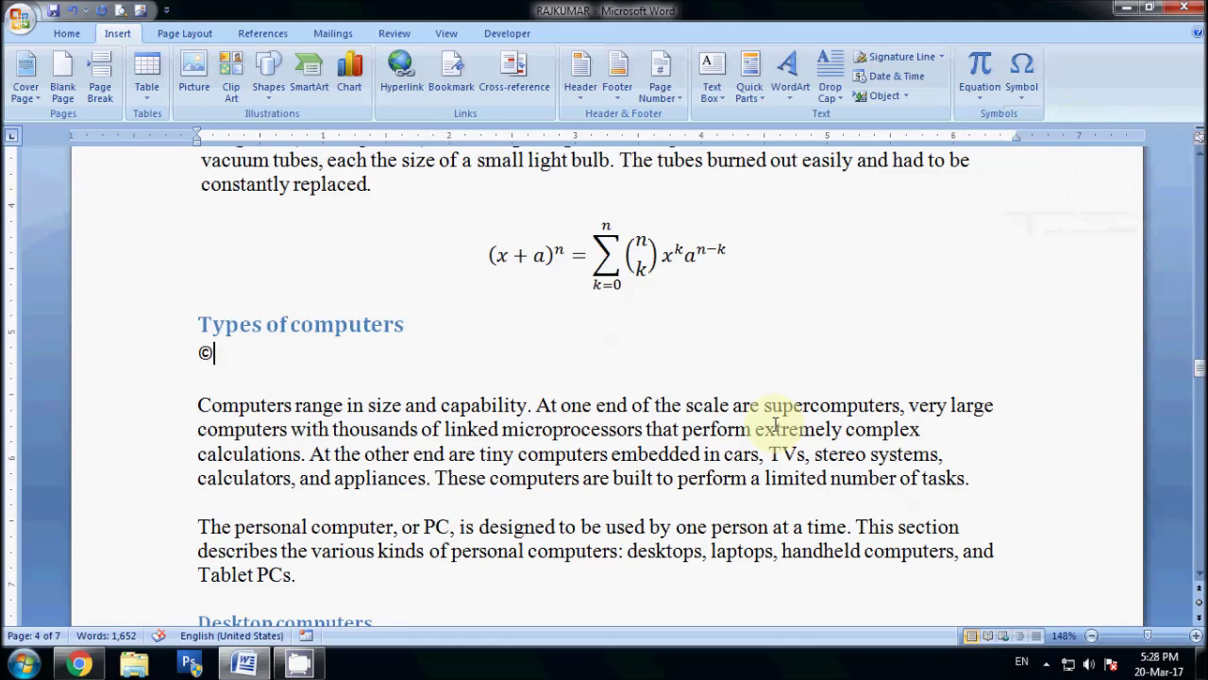